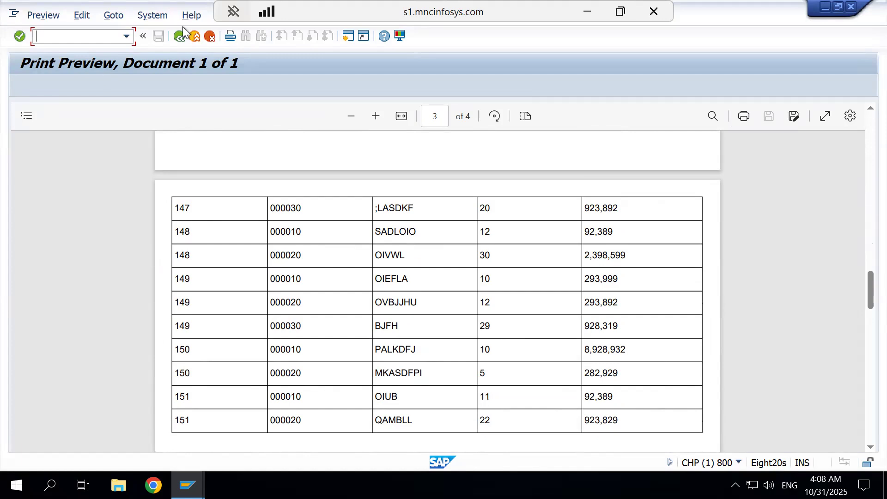
Leave the print preview, the function module test and form ZSJF_TEST2_ADF to return to the Form Builder entry point
{"action": "left_click", "coordinate": [179, 36]}
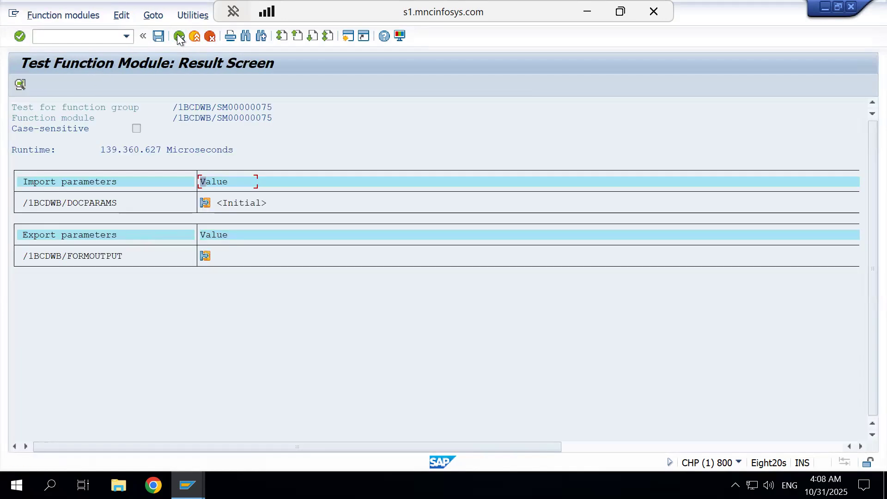
{"action": "left_click", "coordinate": [179, 37]}
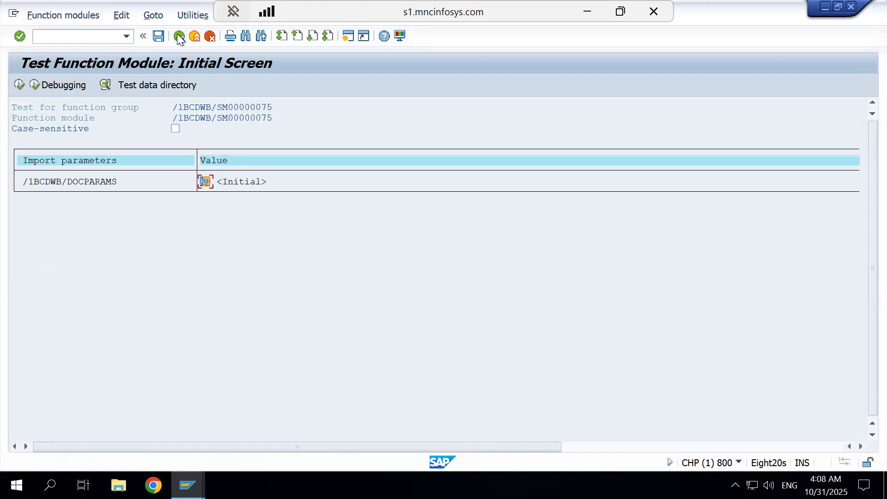
{"action": "left_click", "coordinate": [179, 37]}
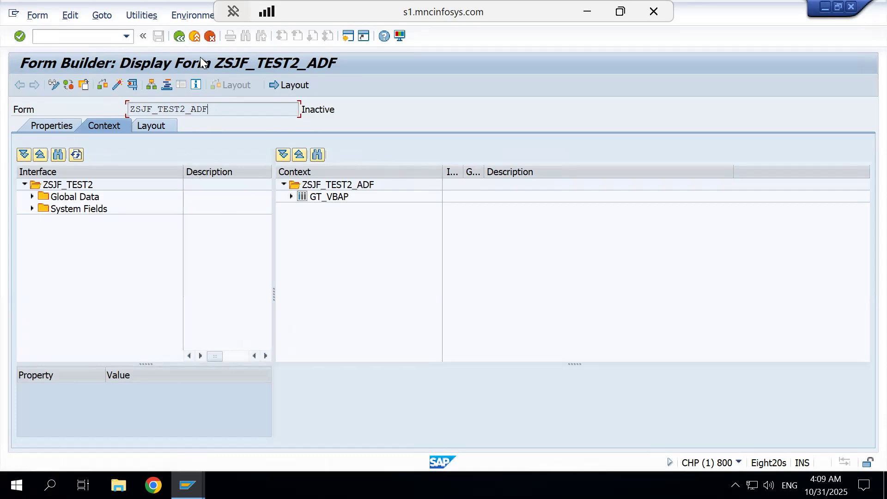
{"action": "left_click", "coordinate": [177, 38]}
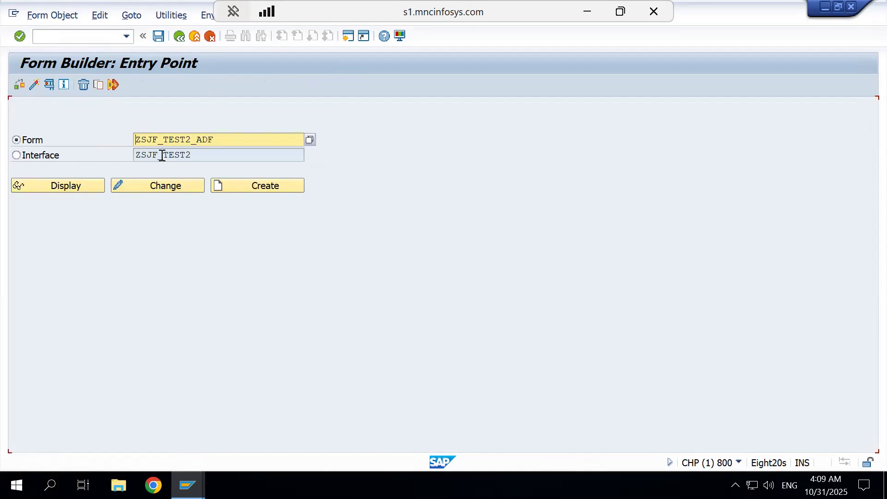
Start creating a new form named ZSJF_TEST3_ADF from the Form Builder entry point
{"action": "left_click", "coordinate": [198, 156]}
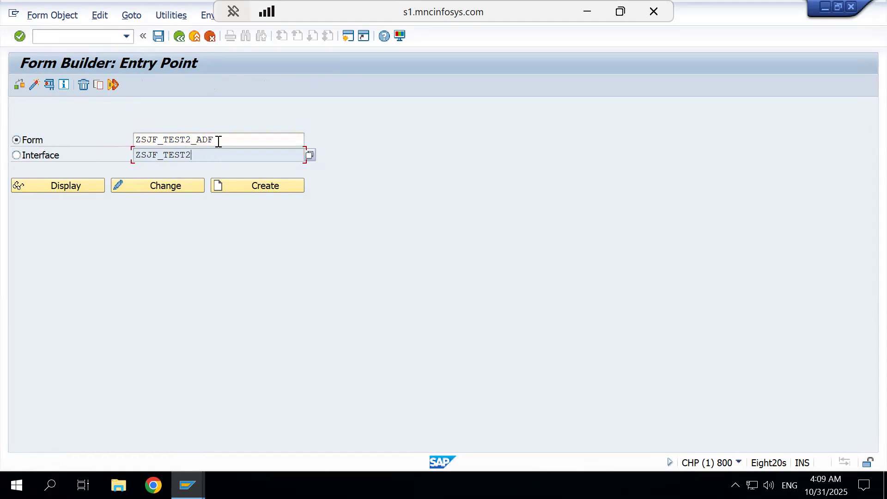
{"action": "left_click", "coordinate": [191, 140]}
{"action": "key", "text": "BackSpace"}
{"action": "type", "text": "3"}
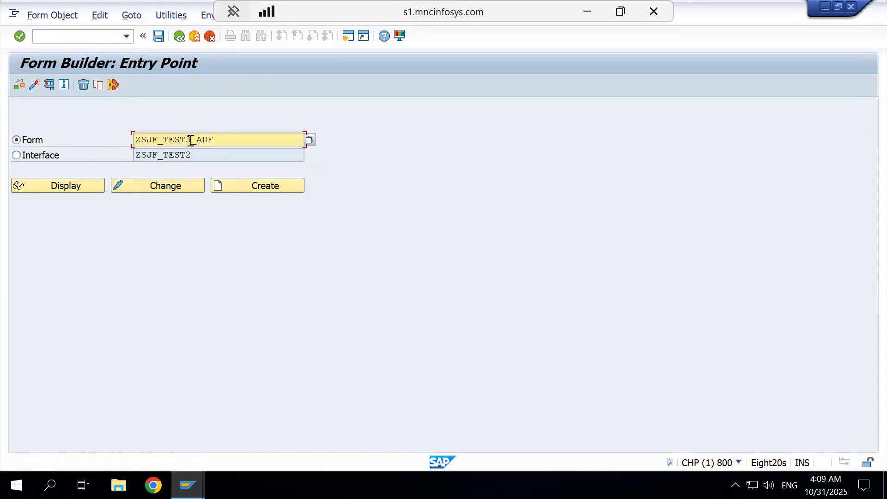
{"action": "left_click", "coordinate": [248, 182]}
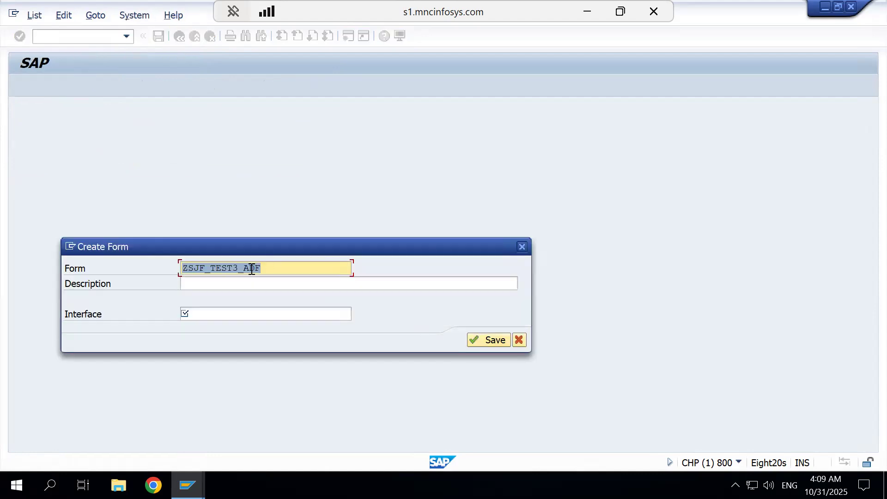
Assign interface zsjf_test2 and the description "testing" to the new form, and save it
{"action": "left_click", "coordinate": [228, 319]}
{"action": "left_click", "coordinate": [228, 319]}
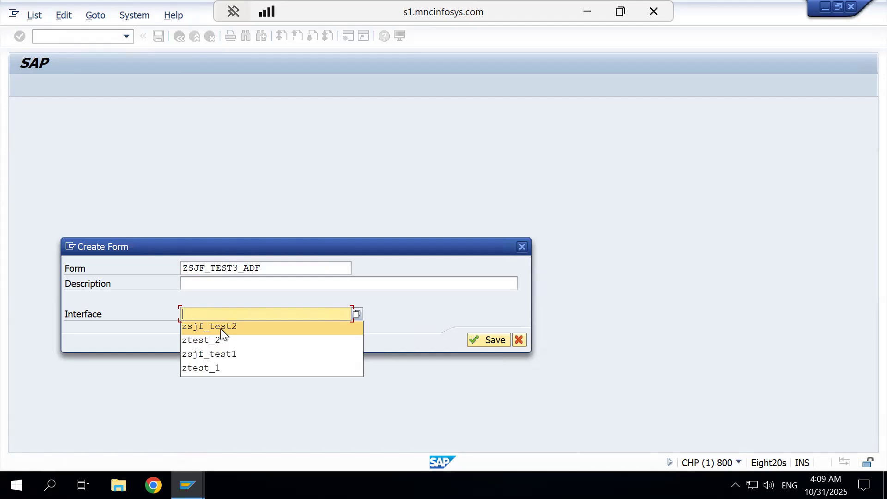
{"action": "left_click", "coordinate": [220, 327]}
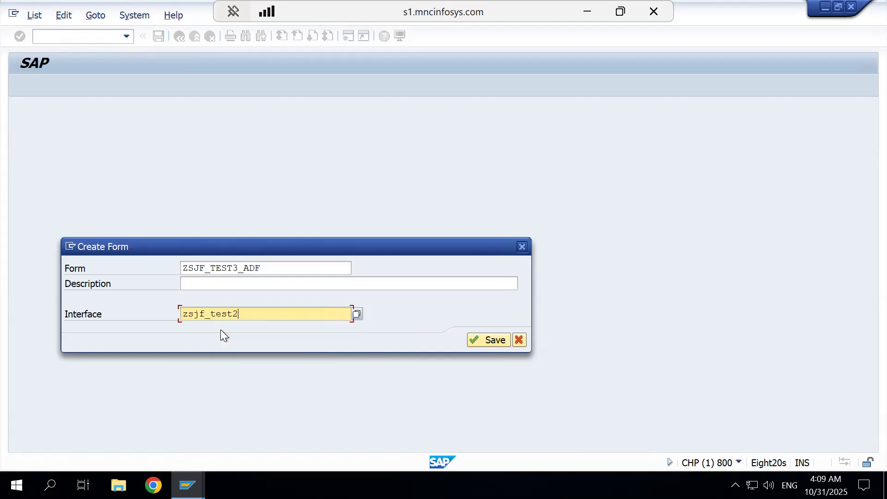
{"action": "left_click", "coordinate": [201, 284]}
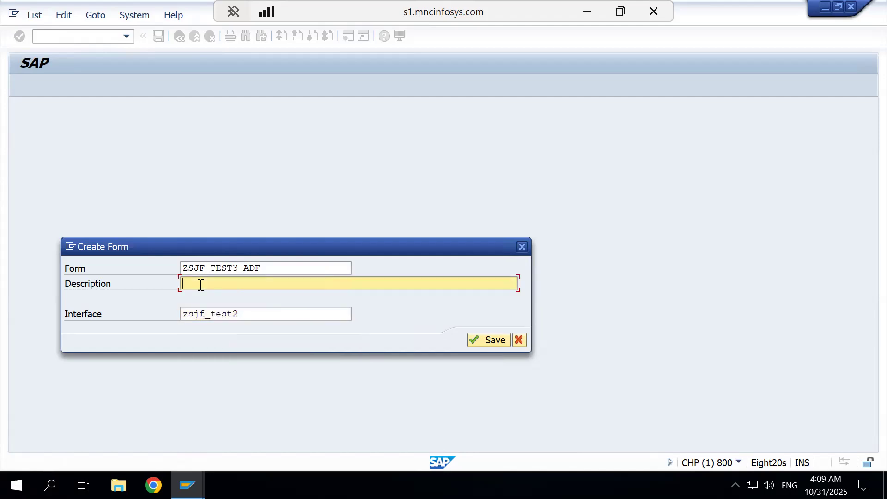
{"action": "type", "text": "testing"}
{"action": "left_click", "coordinate": [489, 333]}
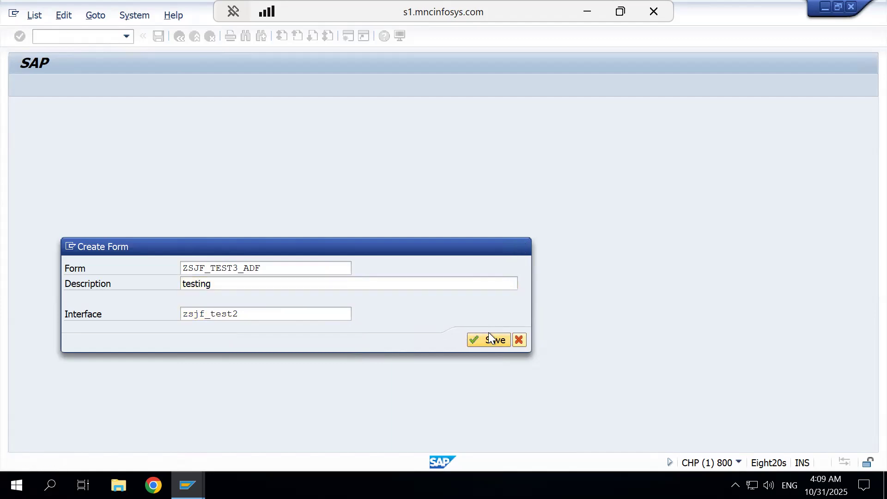
{"action": "left_click", "coordinate": [309, 326]}
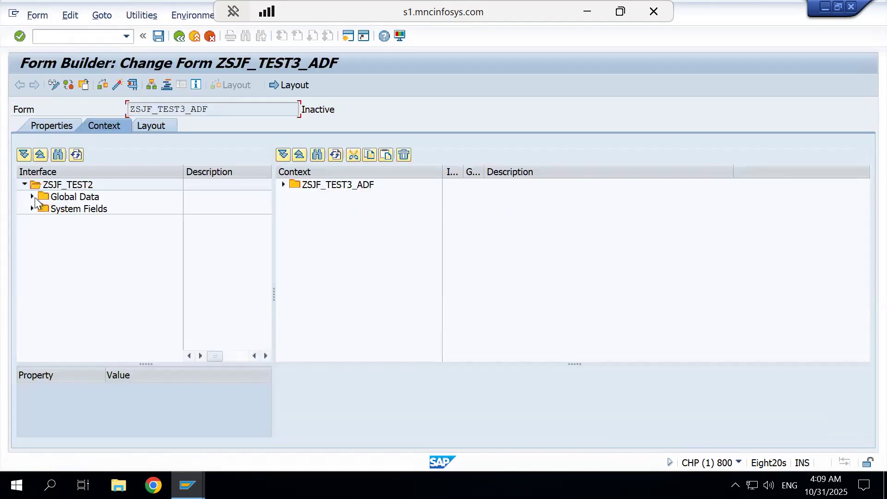
Add the GT_VBAP table from the interface's Global Data to the form context and save the form
{"action": "left_click", "coordinate": [31, 196]}
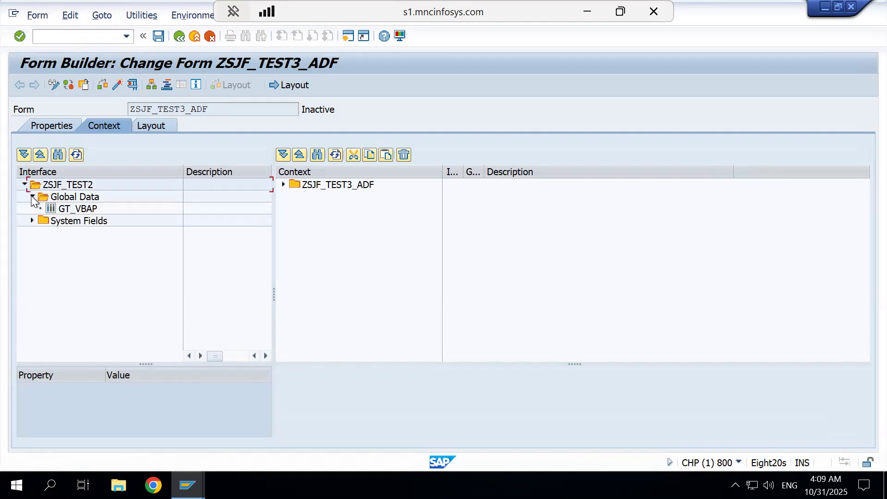
{"action": "left_click", "coordinate": [66, 209]}
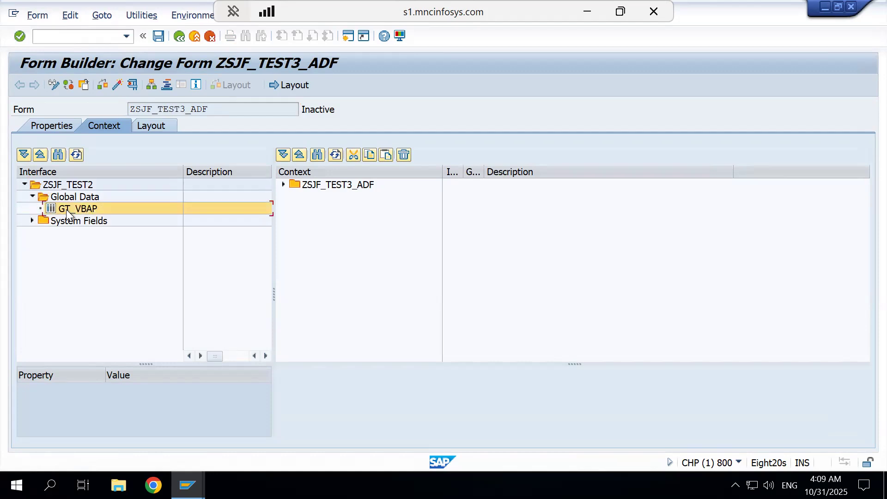
{"action": "left_click_drag", "start_coordinate": [66, 209], "coordinate": [322, 190]}
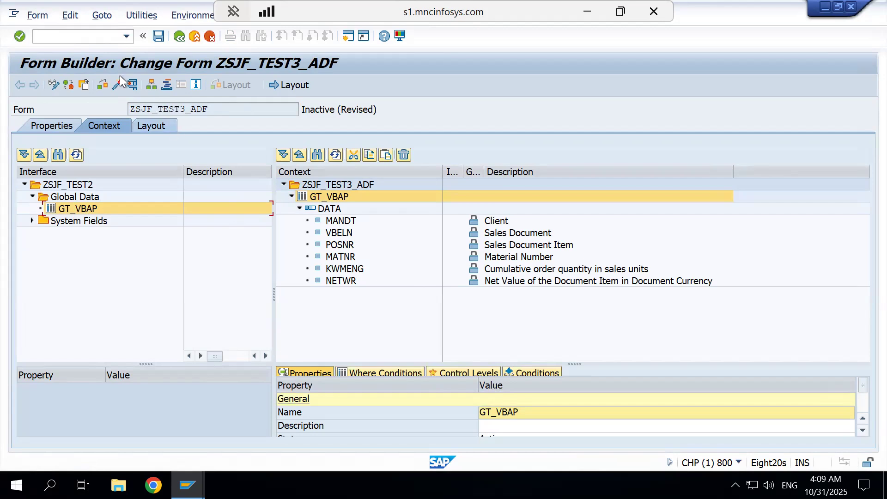
{"action": "left_click", "coordinate": [158, 37]}
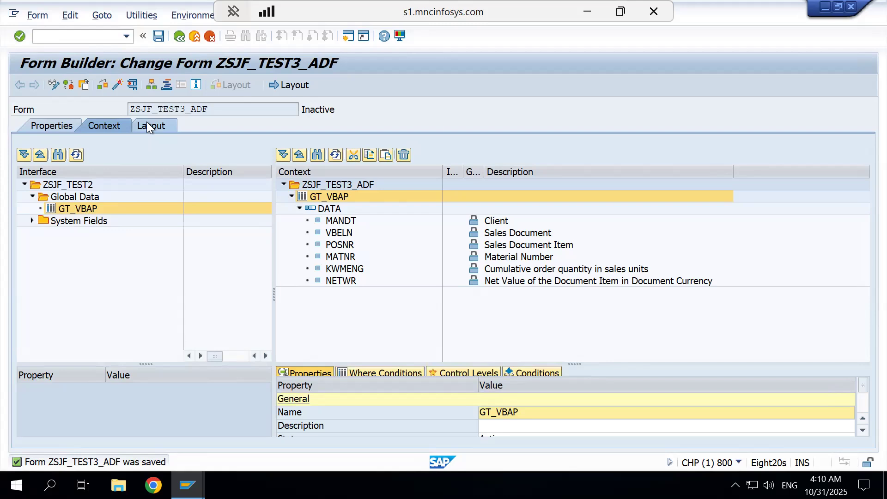
Hide the Script Editor in the form's layout and delete the Referenced Objects node from the hierarchy
{"action": "left_click", "coordinate": [147, 126]}
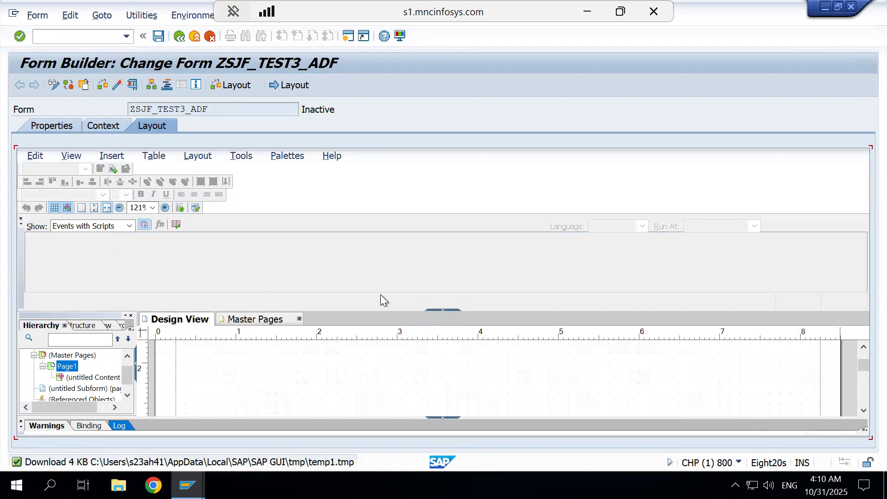
{"action": "left_click", "coordinate": [287, 156]}
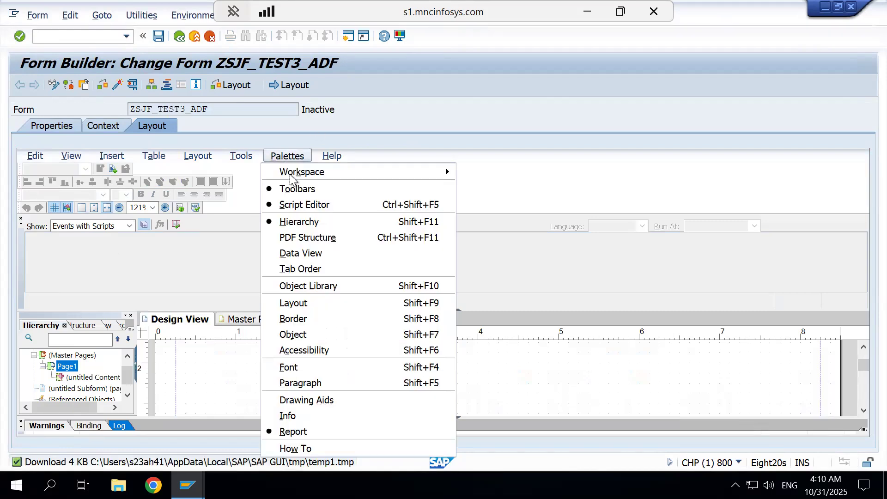
{"action": "left_click", "coordinate": [292, 204]}
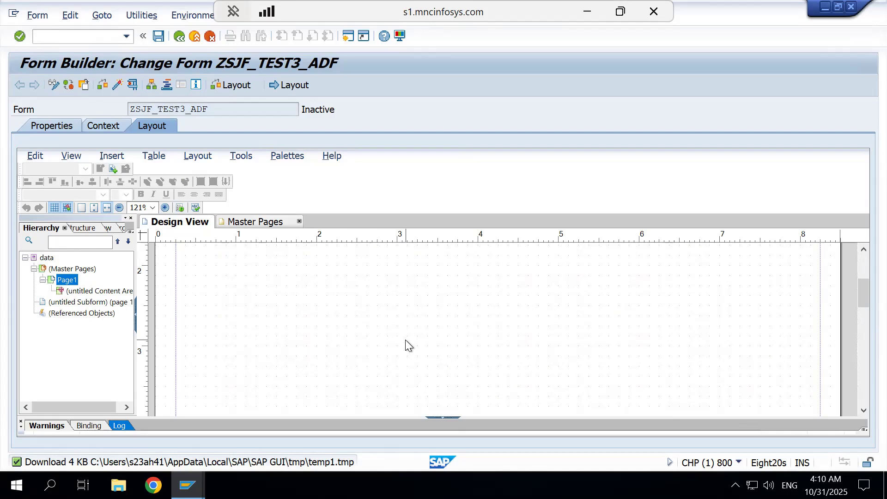
{"action": "scroll", "coordinate": [406, 341], "scroll_direction": "up", "scroll_amount": 3}
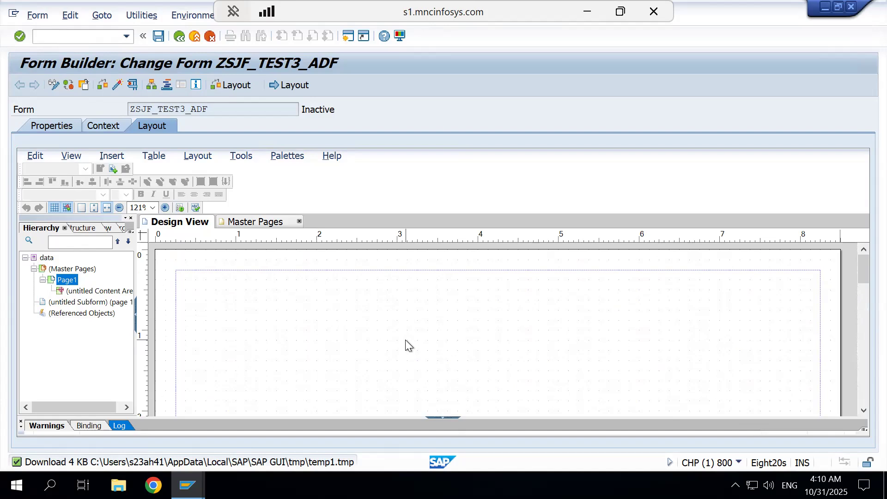
{"action": "left_click", "coordinate": [76, 314]}
{"action": "key", "text": "Delete"}
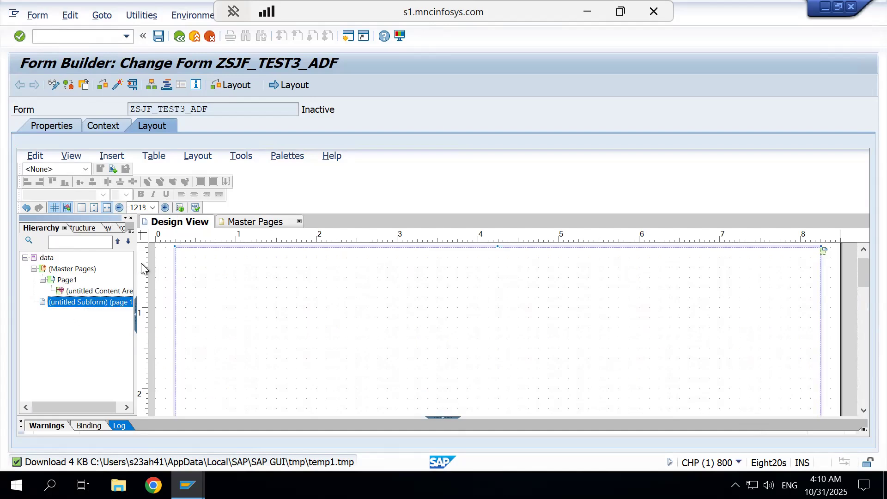
Place the GT_VBAP table from the data view near the upper-left corner of the body page
{"action": "left_click", "coordinate": [111, 229]}
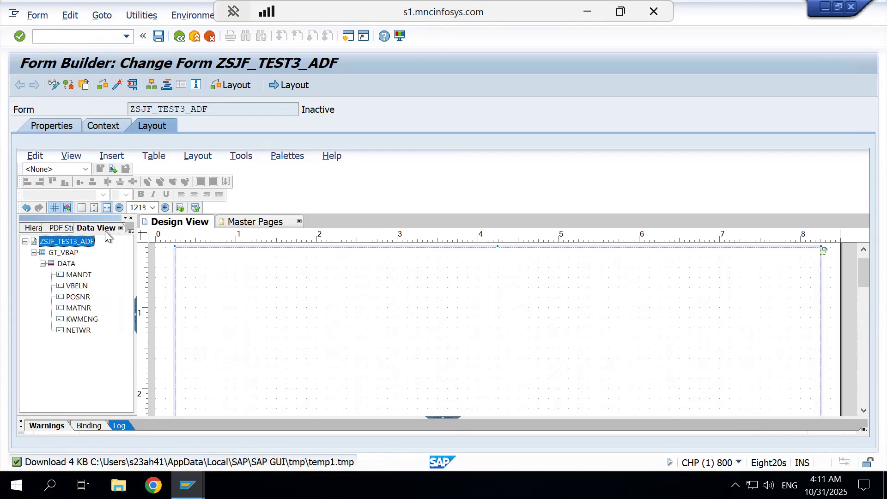
{"action": "left_click", "coordinate": [56, 253]}
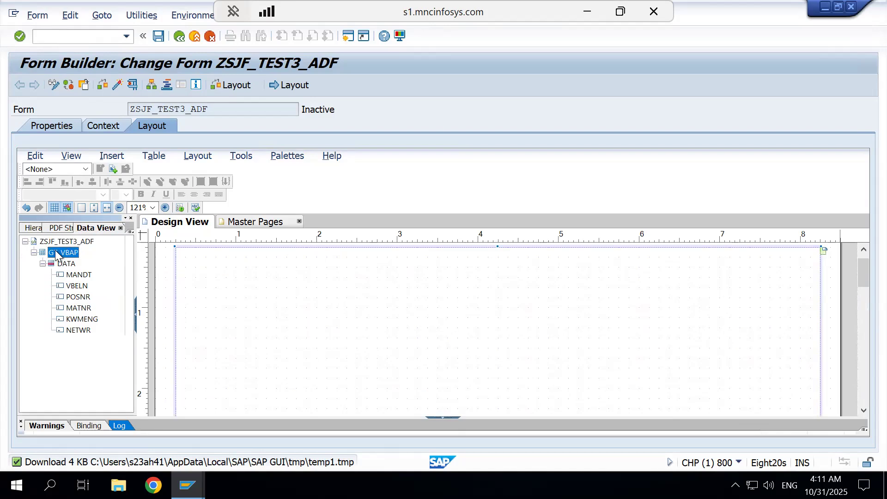
{"action": "left_click_drag", "start_coordinate": [56, 253], "coordinate": [189, 259]}
{"action": "left_click_drag", "start_coordinate": [189, 259], "coordinate": [190, 259]}
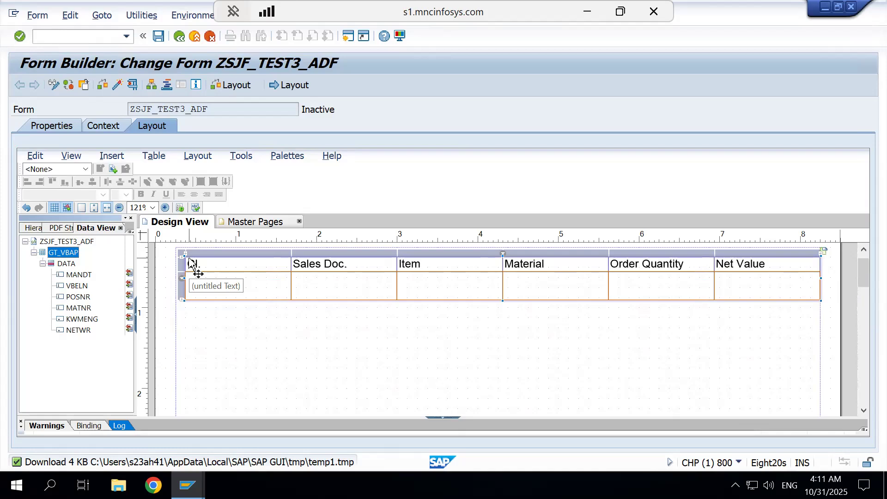
Rename the untitled page 1 subform to BP1 in the hierarchy
{"action": "left_click", "coordinate": [30, 227]}
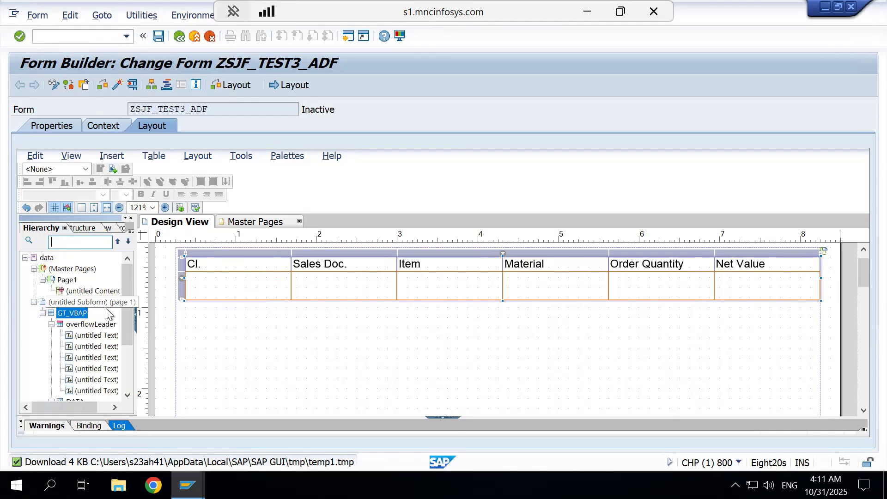
{"action": "left_click", "coordinate": [77, 302]}
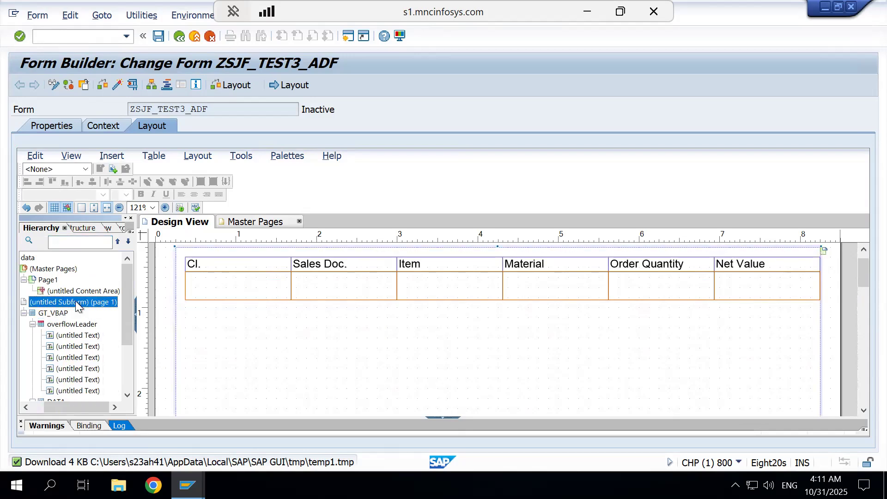
{"action": "left_click", "coordinate": [76, 301]}
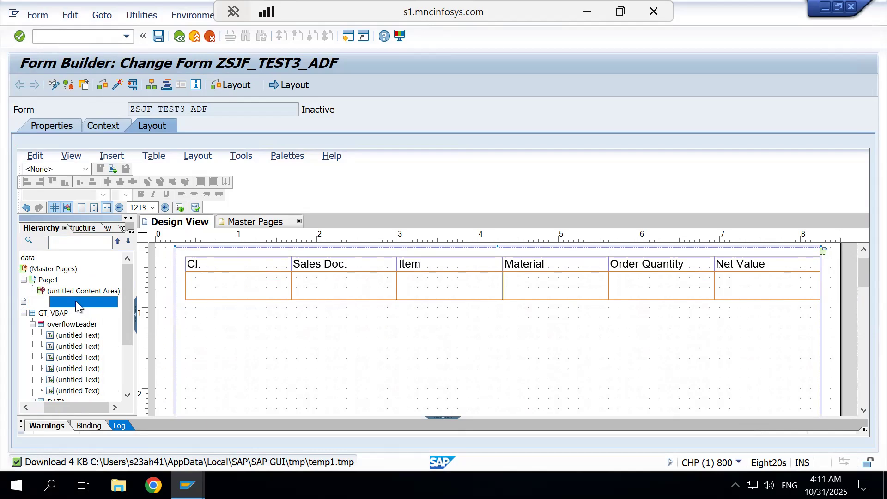
{"action": "type", "text": "BP1"}
{"action": "key", "text": "Return"}
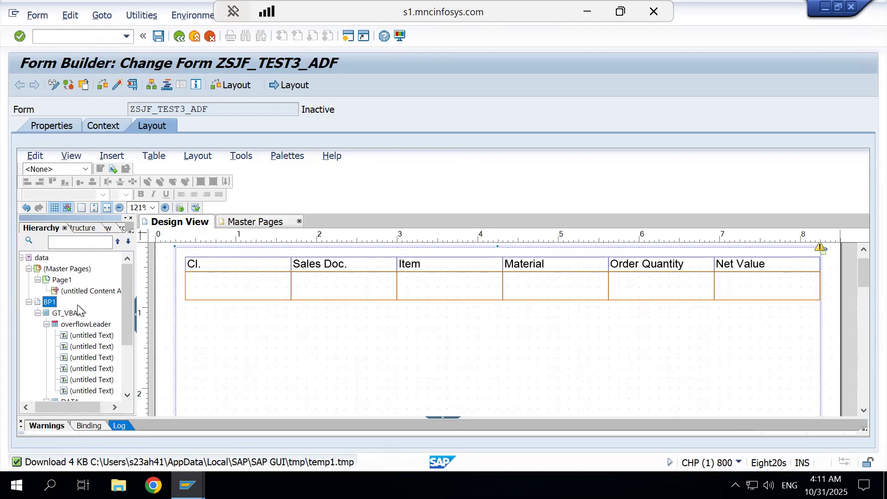
Allow page breaks within content for the GT_VBAP table in its object properties
{"action": "left_click", "coordinate": [64, 313]}
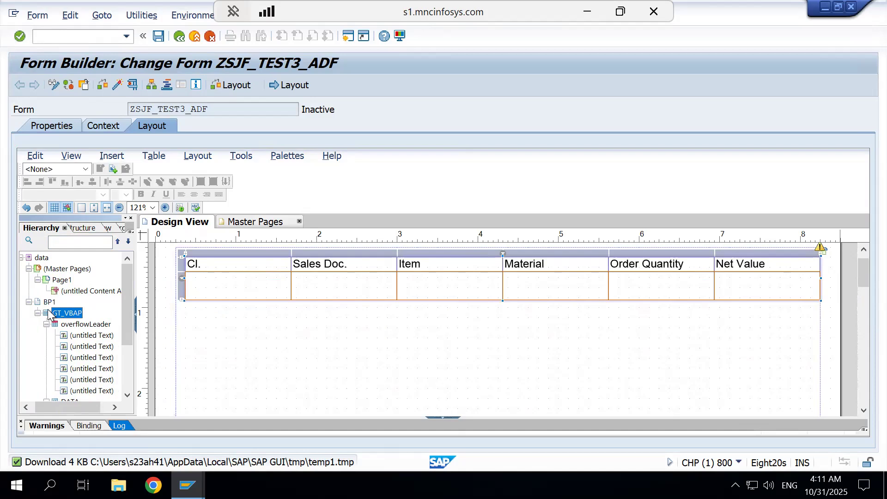
{"action": "left_click", "coordinate": [284, 160]}
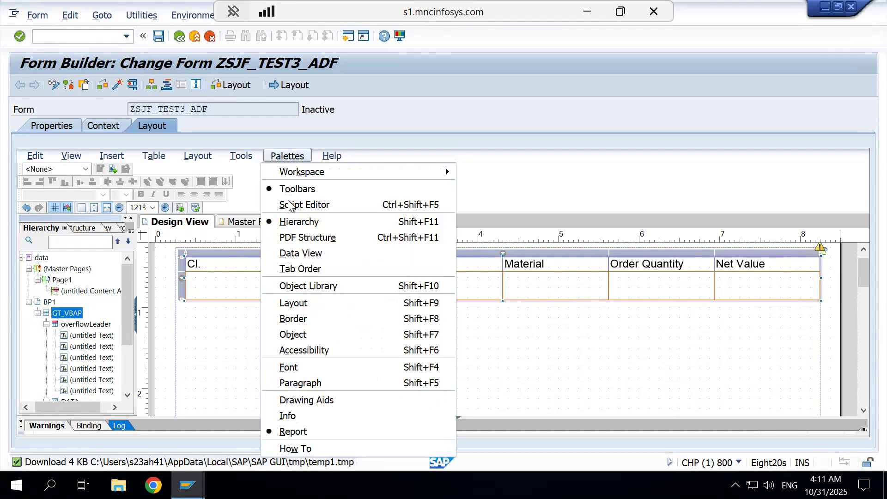
{"action": "left_click", "coordinate": [300, 329]}
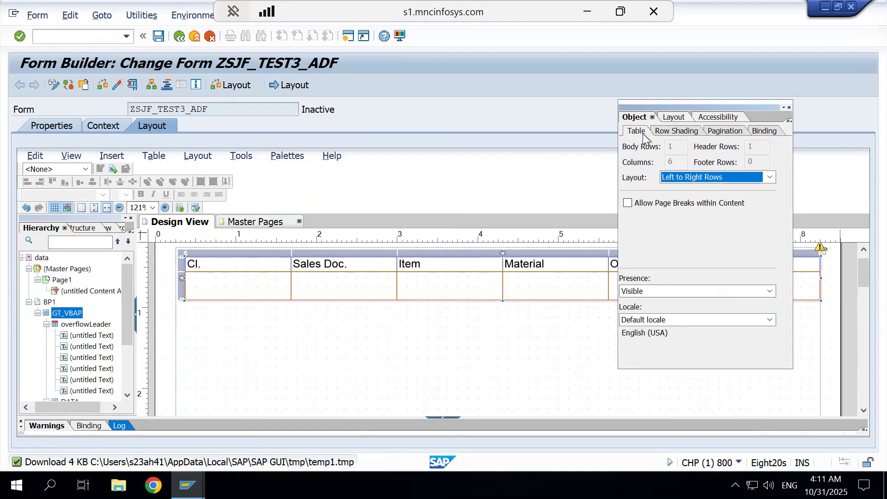
{"action": "left_click", "coordinate": [628, 204]}
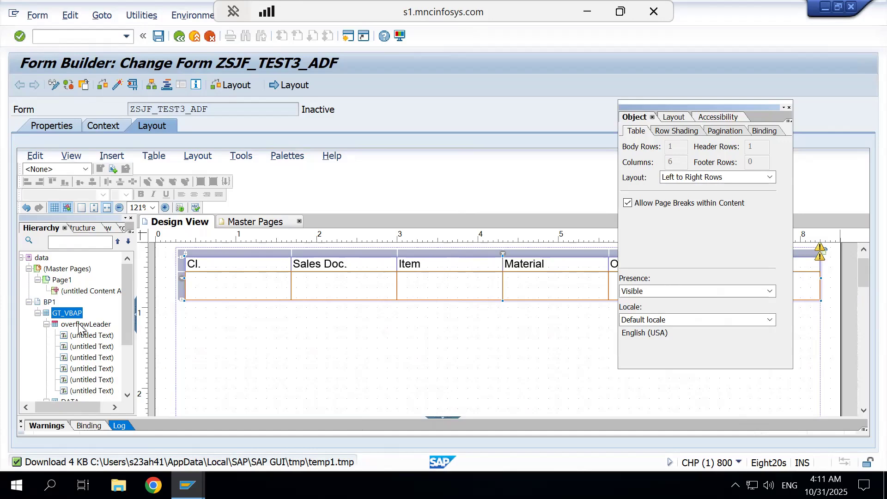
Set the content type of the BP1 subform to Flowed
{"action": "left_click", "coordinate": [49, 303]}
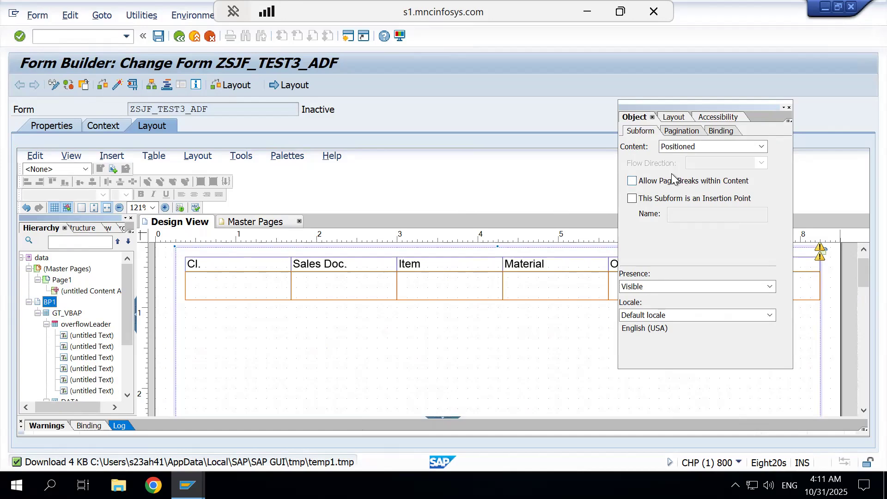
{"action": "left_click", "coordinate": [673, 148]}
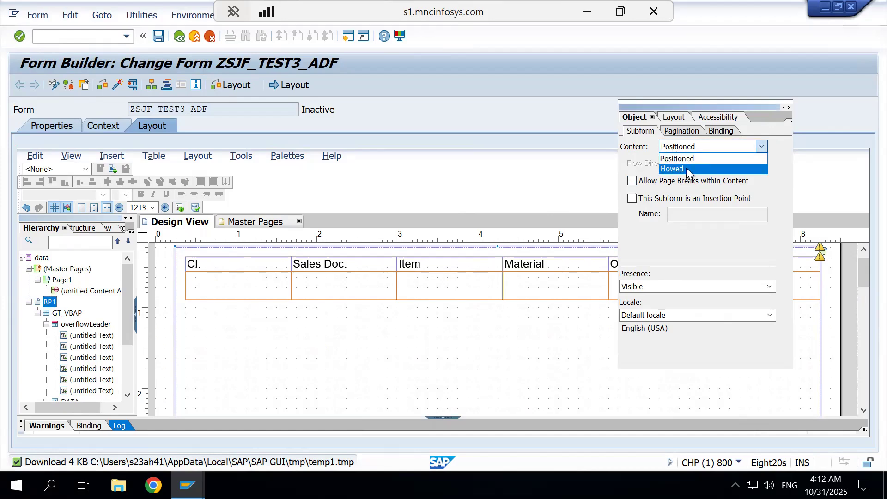
{"action": "left_click", "coordinate": [687, 169]}
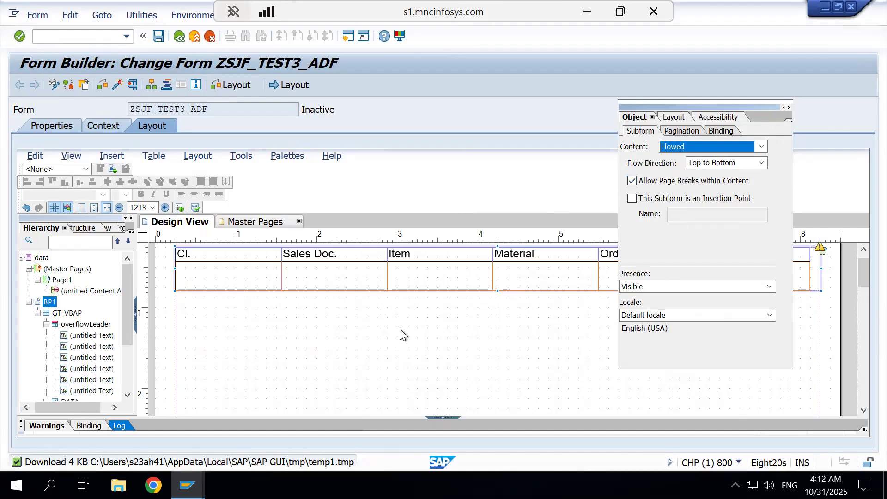
Activate form ZSJF_TEST3_ADF with its inactive local object and start testing it, saving the changes
{"action": "left_click", "coordinate": [119, 85]}
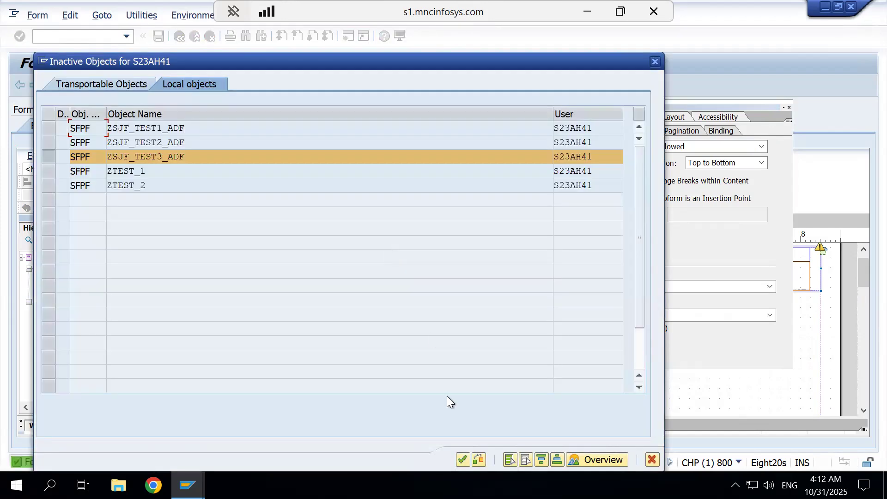
{"action": "left_click", "coordinate": [463, 460]}
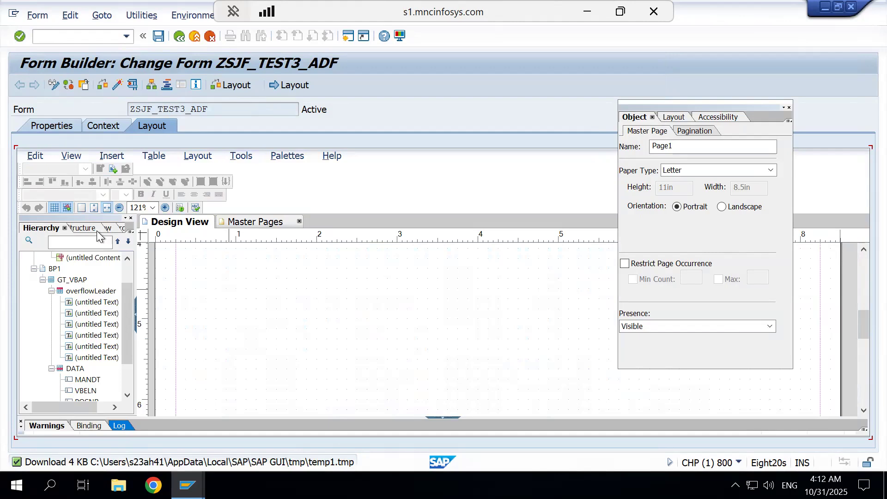
{"action": "left_click", "coordinate": [129, 87]}
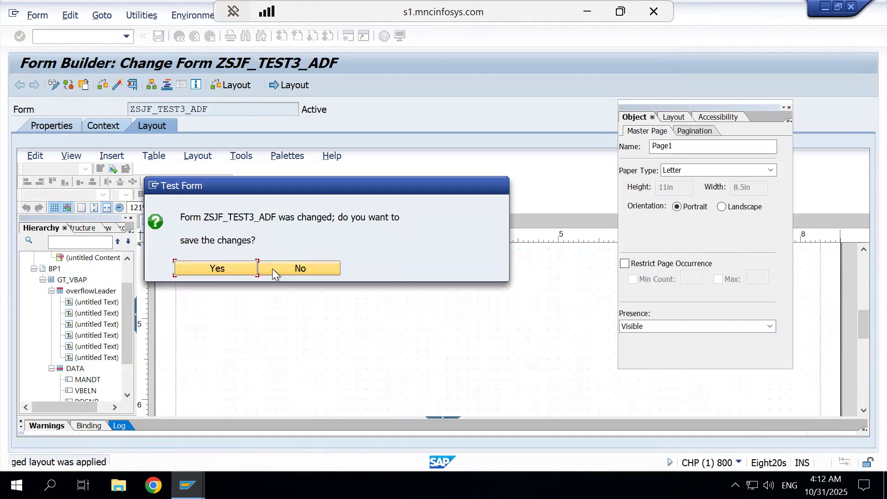
{"action": "left_click", "coordinate": [229, 270]}
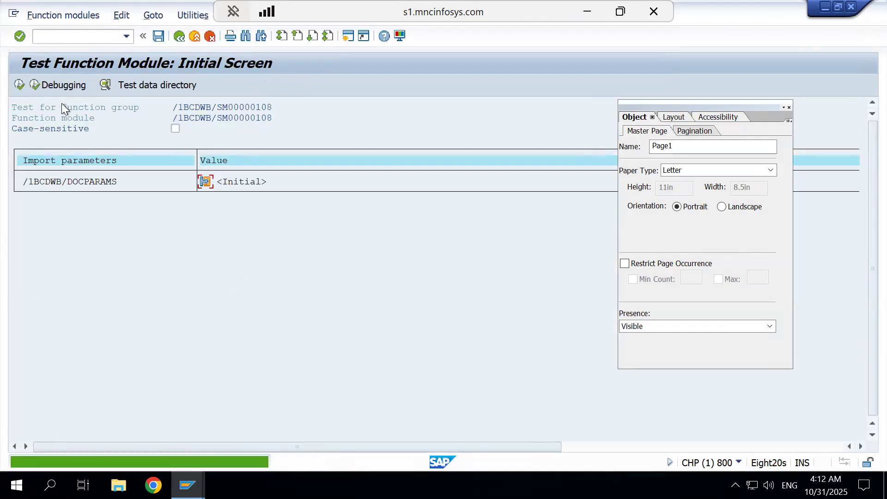
Execute the form's function module test and open the print preview using a suggested output device beginning with "l"
{"action": "left_click", "coordinate": [19, 85]}
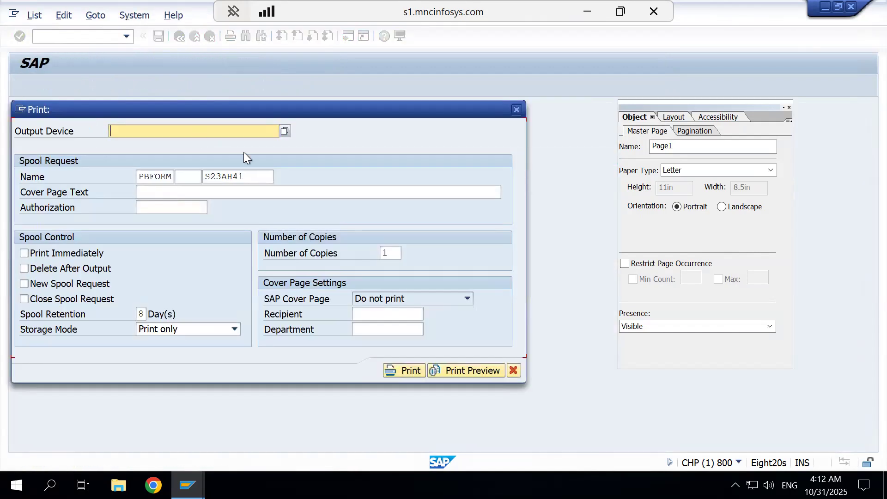
{"action": "type", "text": "l"}
{"action": "left_click", "coordinate": [198, 142]}
{"action": "left_click", "coordinate": [467, 370]}
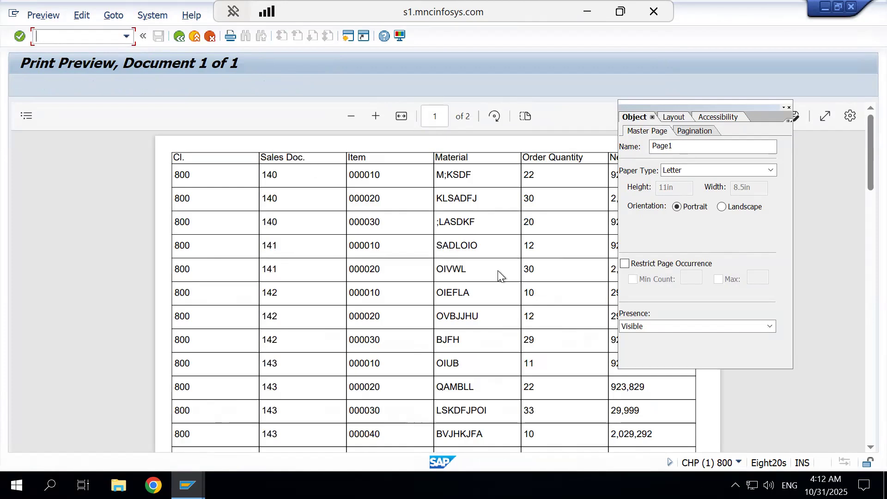
Examine how the table rows and header row flow across the preview pages, and return to the form's layout
{"action": "scroll", "coordinate": [487, 284], "scroll_direction": "down", "scroll_amount": 6}
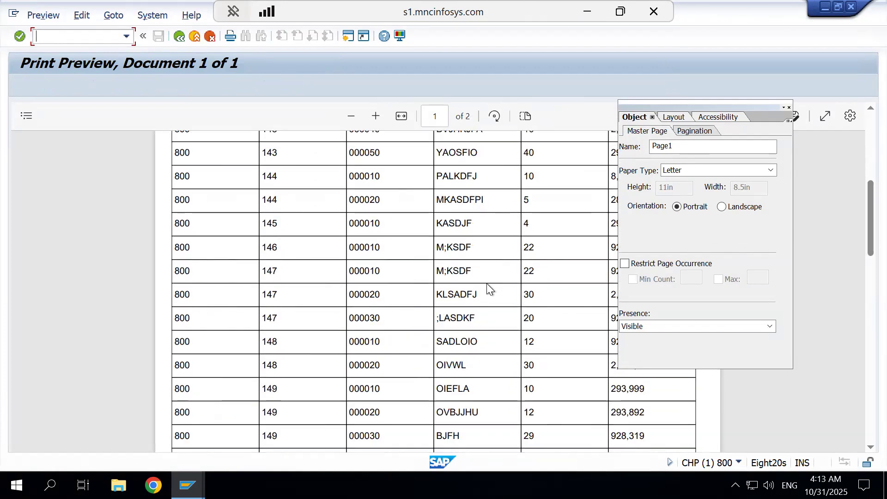
{"action": "scroll", "coordinate": [486, 284], "scroll_direction": "down", "scroll_amount": 5}
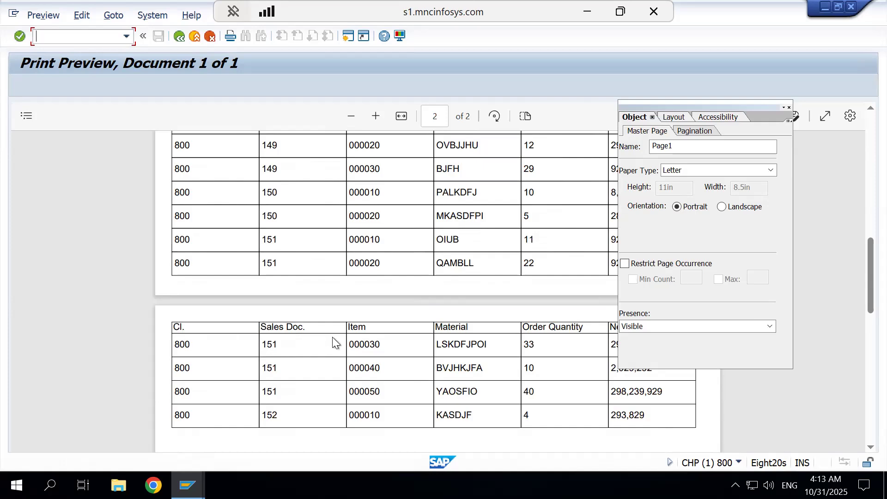
{"action": "scroll", "coordinate": [332, 338], "scroll_direction": "down", "scroll_amount": 2}
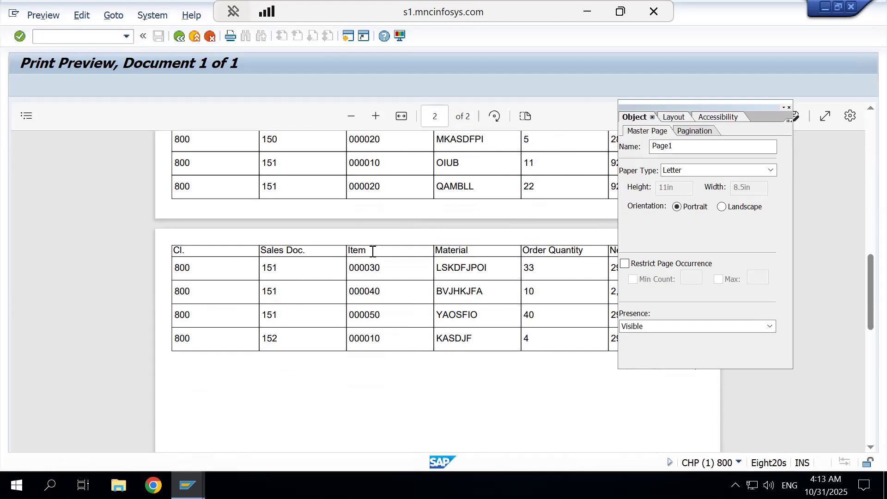
{"action": "scroll", "coordinate": [373, 251], "scroll_direction": "up", "scroll_amount": 10}
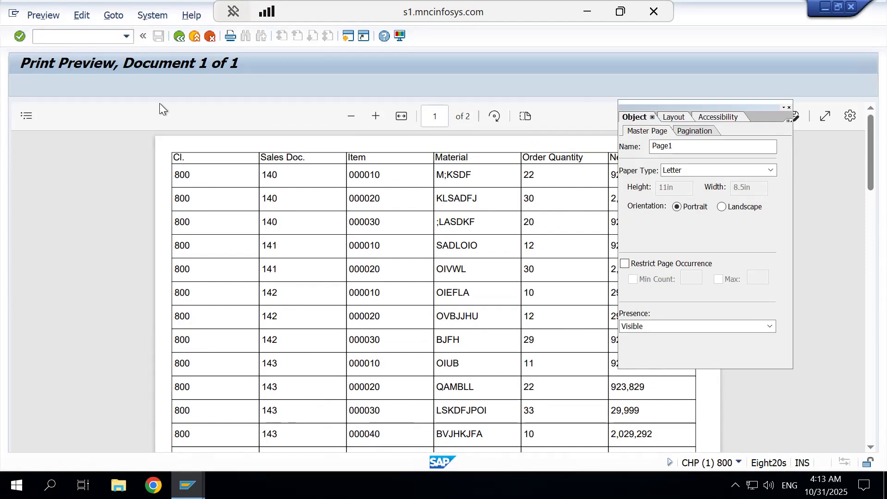
{"action": "left_click", "coordinate": [178, 36]}
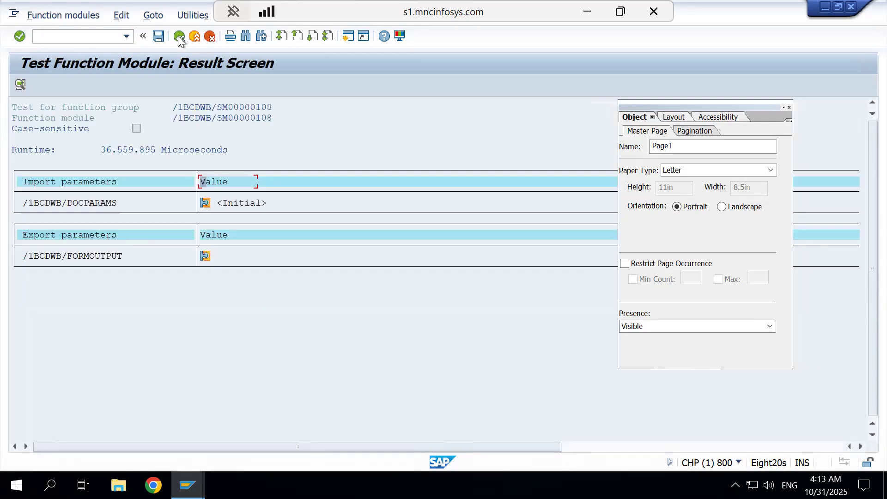
{"action": "left_click", "coordinate": [179, 36]}
{"action": "left_click", "coordinate": [179, 36]}
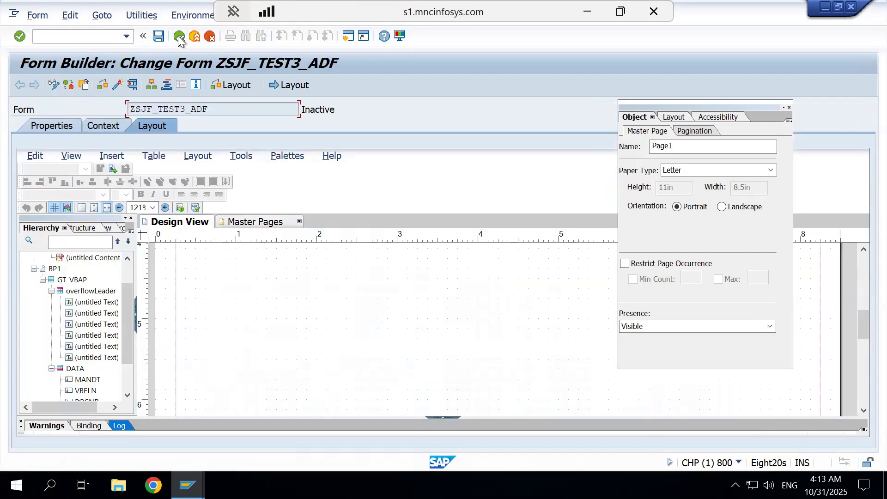
{"action": "scroll", "coordinate": [217, 278], "scroll_direction": "up", "scroll_amount": 5}
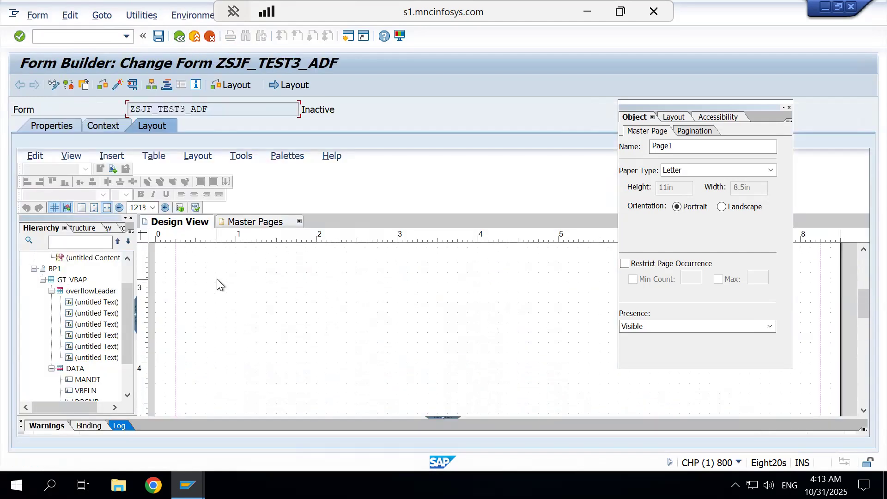
{"action": "scroll", "coordinate": [240, 356], "scroll_direction": "up", "scroll_amount": 6}
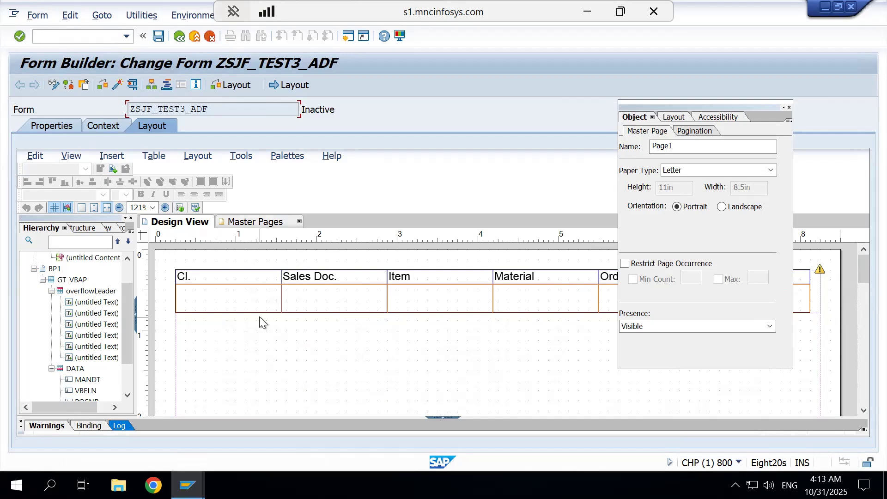
{"action": "left_click", "coordinate": [48, 368]}
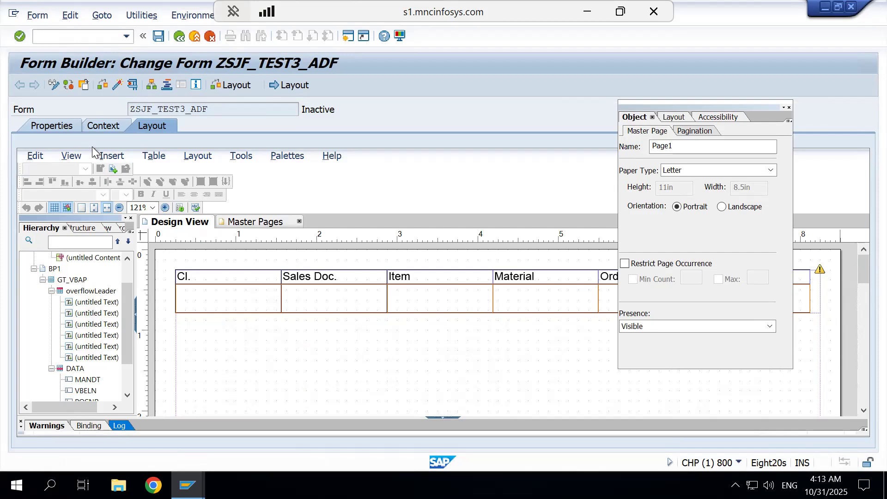
Leave this form and open the layout of form ZSJF_TEST2_ADF in display mode
{"action": "left_click", "coordinate": [179, 37]}
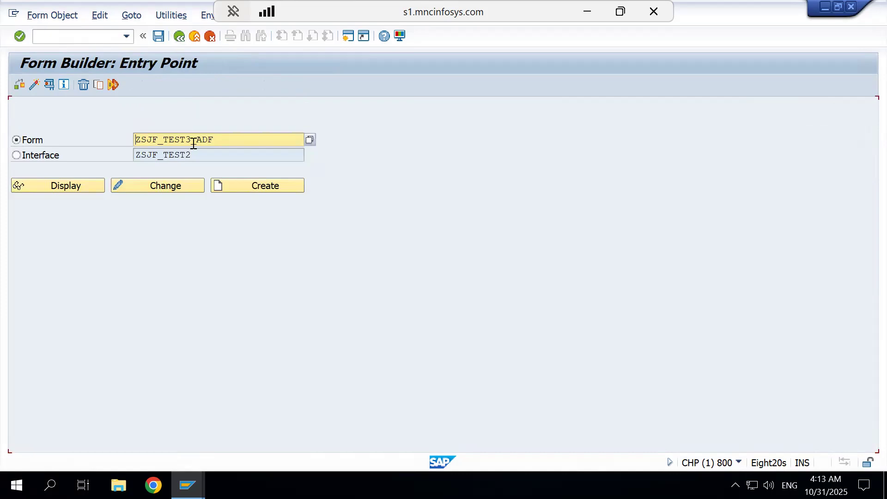
{"action": "left_click", "coordinate": [192, 139]}
{"action": "key", "text": "BackSpace"}
{"action": "type", "text": "2"}
{"action": "left_click", "coordinate": [76, 187]}
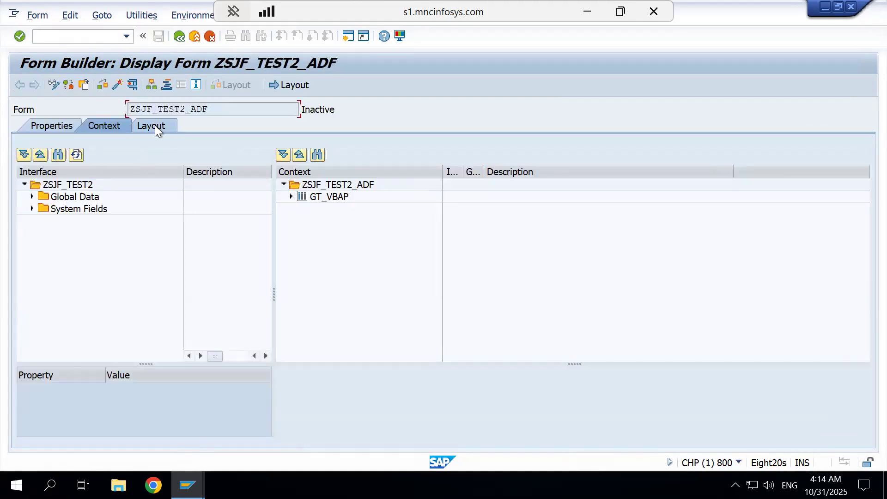
{"action": "left_click", "coordinate": [154, 125]}
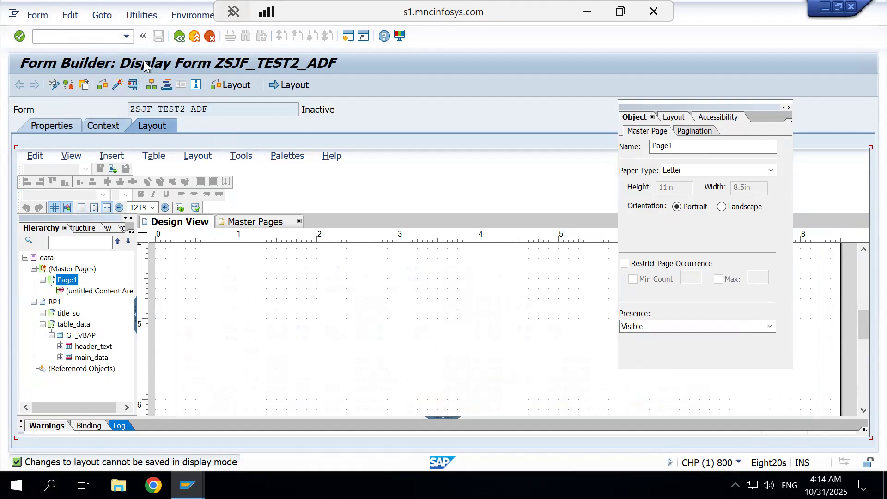
Inspect the object properties of the title_so subform, the table_data subform and its GT_VBAP table
{"action": "left_click", "coordinate": [74, 314]}
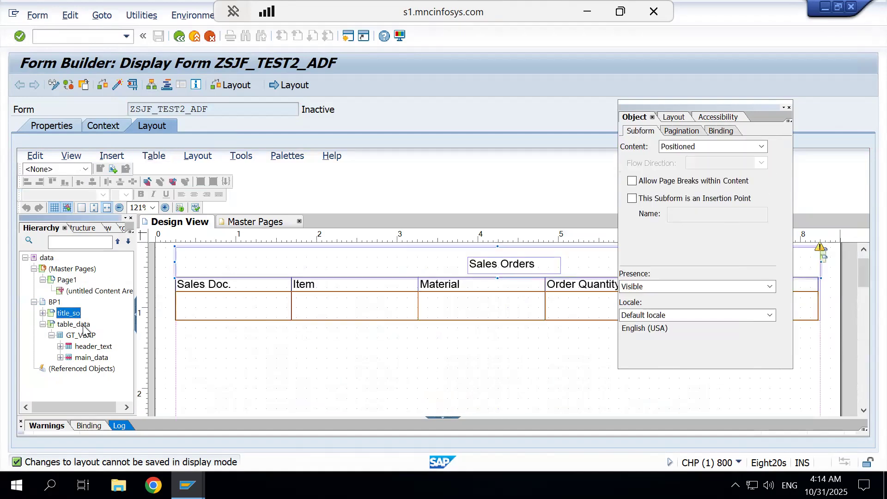
{"action": "left_click", "coordinate": [83, 326]}
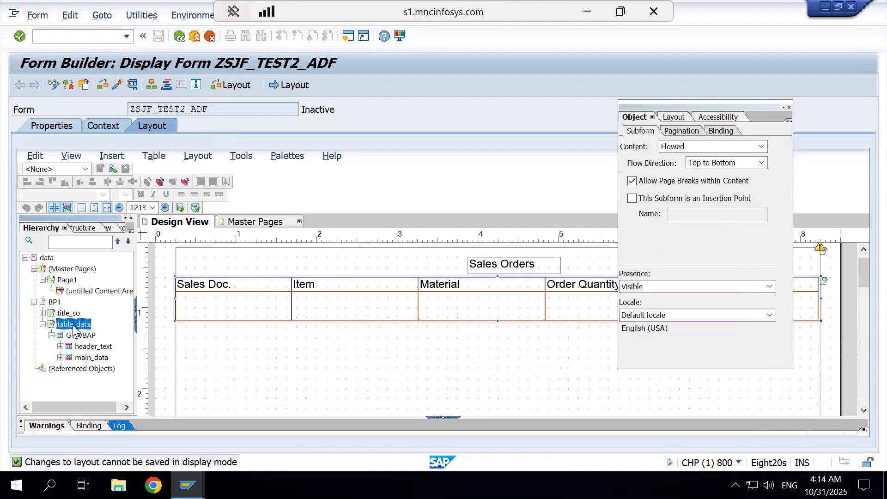
{"action": "left_click", "coordinate": [77, 339]}
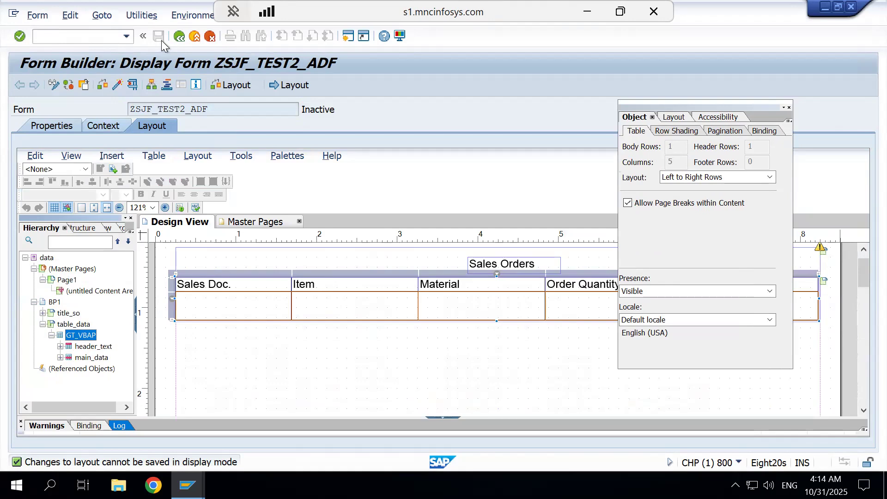
Leave the displayed form and reopen ZSJF_TEST3_ADF in change mode at its layout
{"action": "left_click", "coordinate": [179, 37]}
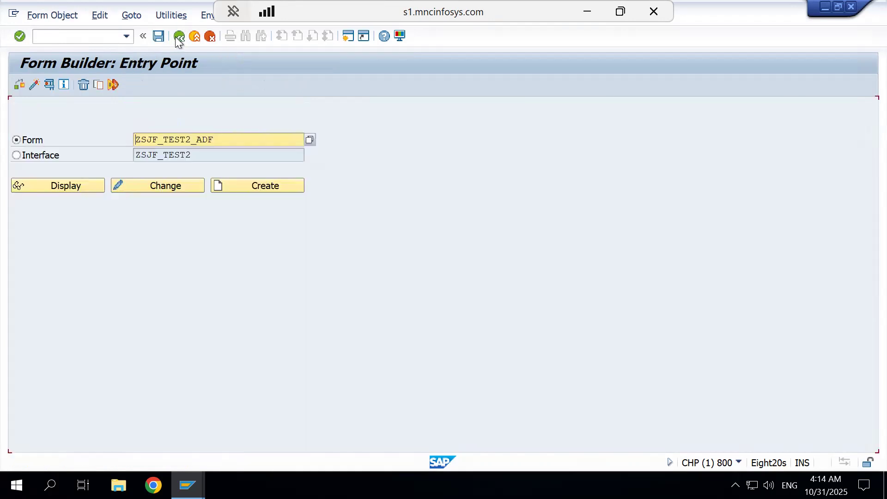
{"action": "left_click", "coordinate": [191, 137]}
{"action": "key", "text": "BackSpace"}
{"action": "type", "text": "3"}
{"action": "left_click", "coordinate": [186, 184]}
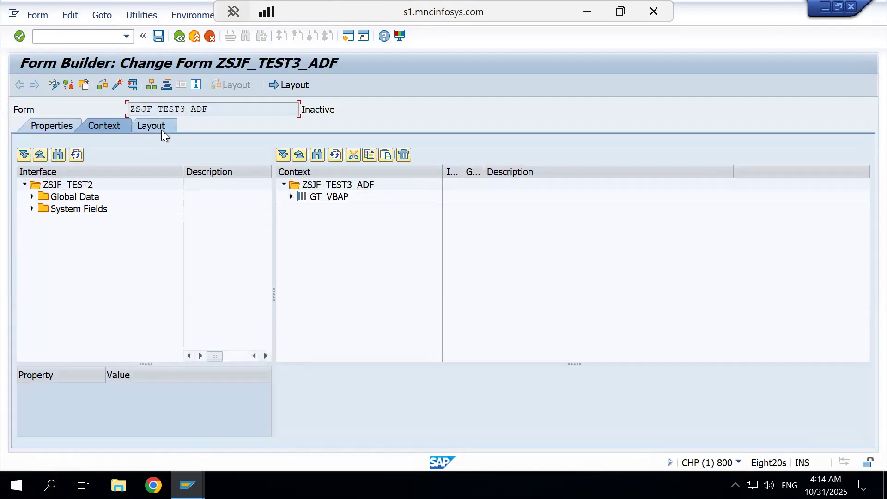
{"action": "left_click", "coordinate": [162, 132]}
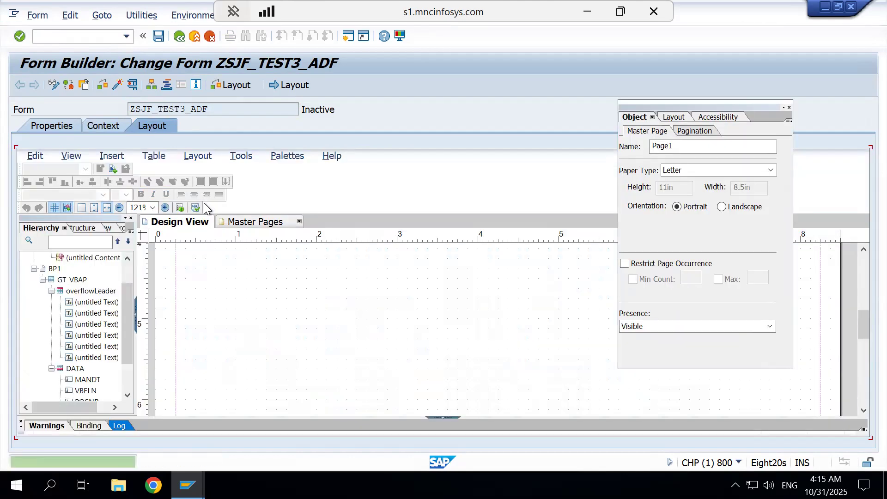
Collapse the overflowLeader and DATA rows of GT_VBAP in the hierarchy and show the table on the page
{"action": "left_click", "coordinate": [49, 290]}
{"action": "left_click", "coordinate": [49, 323]}
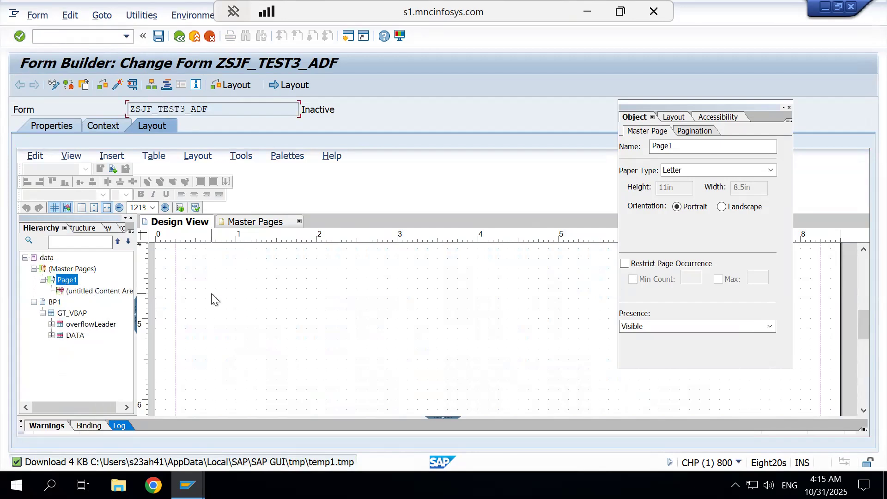
{"action": "scroll", "coordinate": [212, 293], "scroll_direction": "up", "scroll_amount": 10}
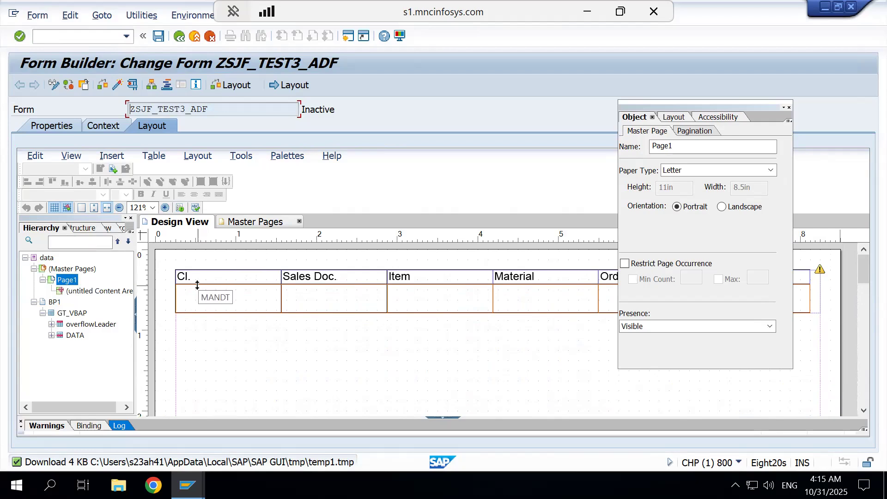
Place the DATA node of GT_VBAP from the data view directly below the existing table
{"action": "left_click", "coordinate": [113, 228]}
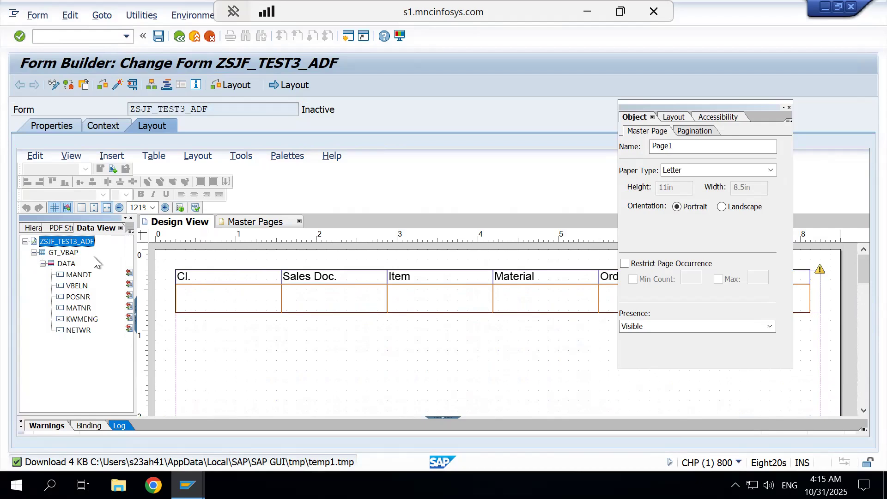
{"action": "left_click", "coordinate": [68, 254]}
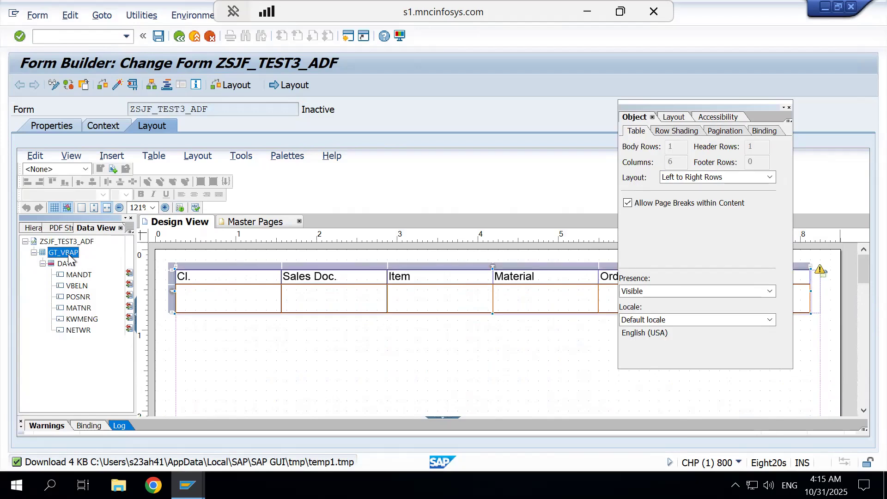
{"action": "left_click", "coordinate": [66, 264]}
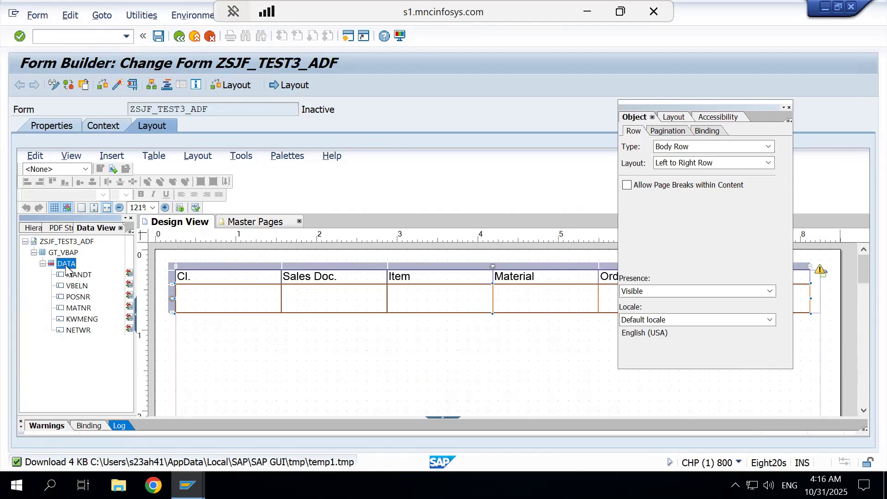
{"action": "left_click_drag", "start_coordinate": [66, 266], "coordinate": [209, 341]}
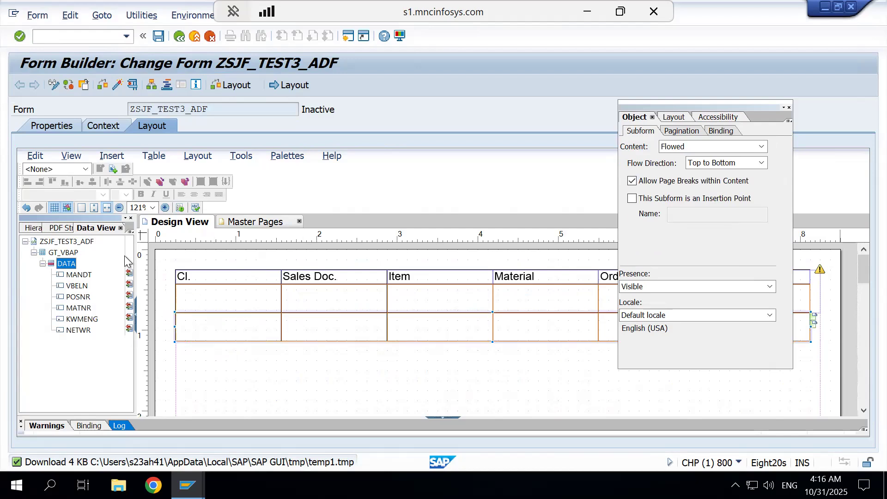
{"action": "left_click_drag", "start_coordinate": [78, 274], "coordinate": [202, 336]}
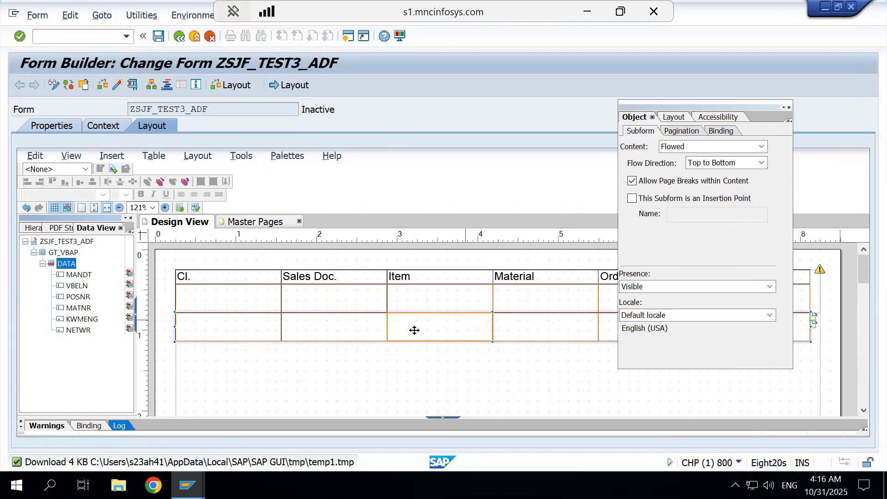
Collapse GT_VBAP in the hierarchy and examine the untitled page 2 subform, its DATA subform and the fields inside
{"action": "left_click", "coordinate": [36, 228]}
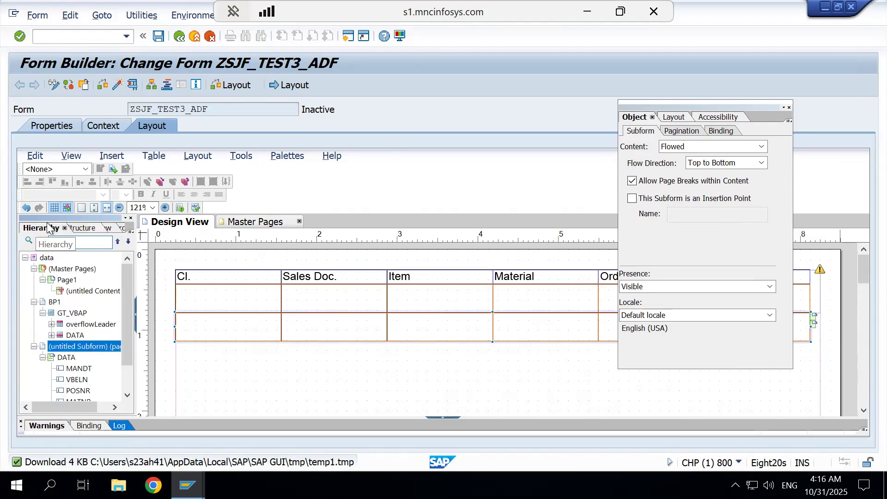
{"action": "left_click", "coordinate": [42, 313]}
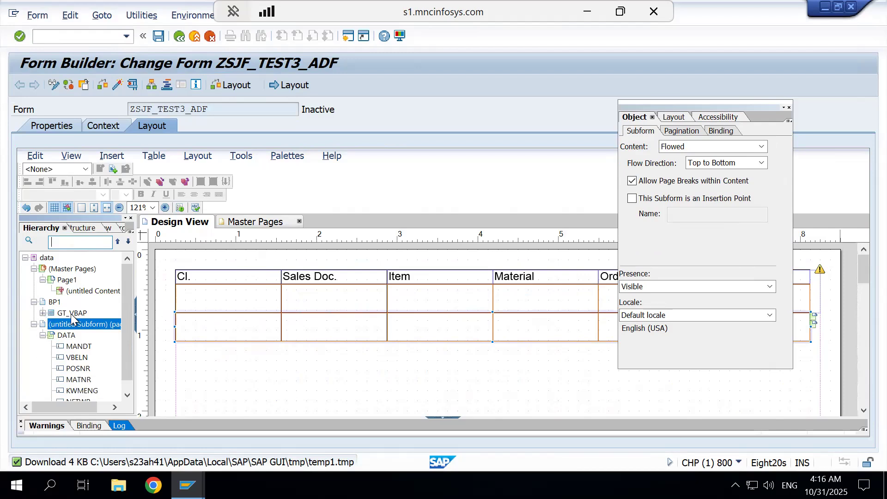
{"action": "left_click", "coordinate": [99, 327]}
{"action": "left_click", "coordinate": [64, 339]}
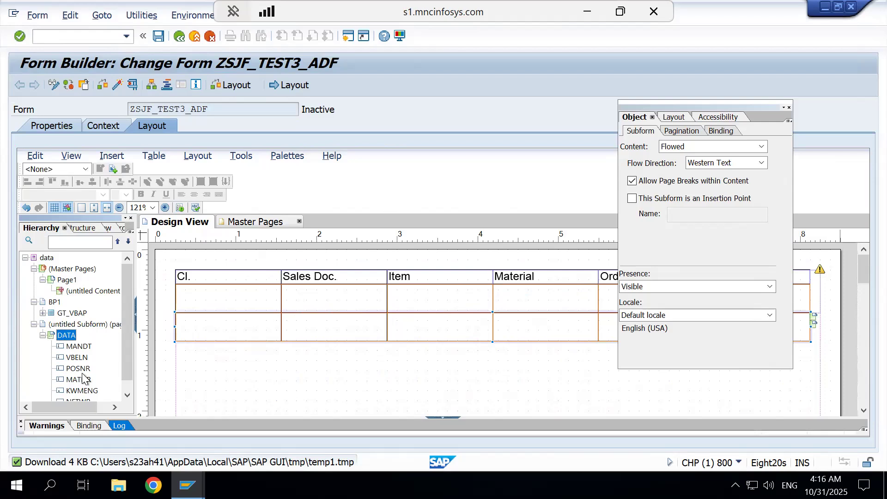
{"action": "scroll", "coordinate": [82, 379], "scroll_direction": "down", "scroll_amount": 1}
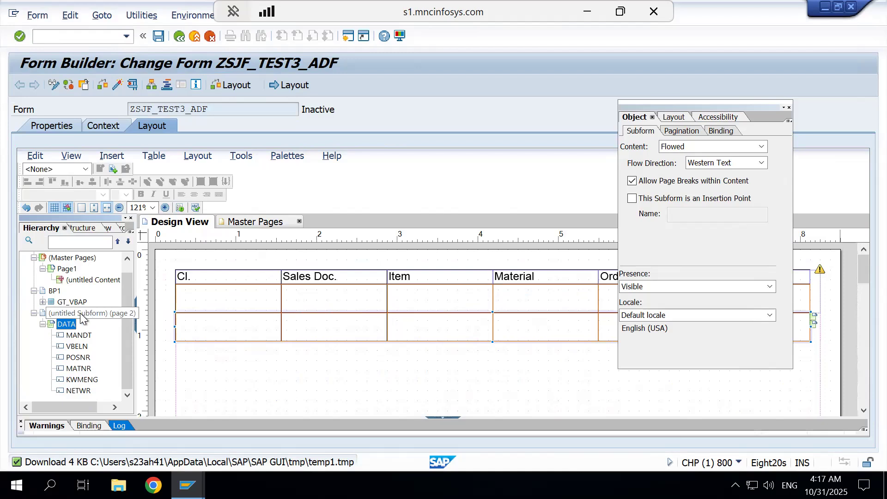
Move the untitled page 2 subform with its DATA subform into BP1, above GT_VBAP
{"action": "left_click", "coordinate": [81, 316]}
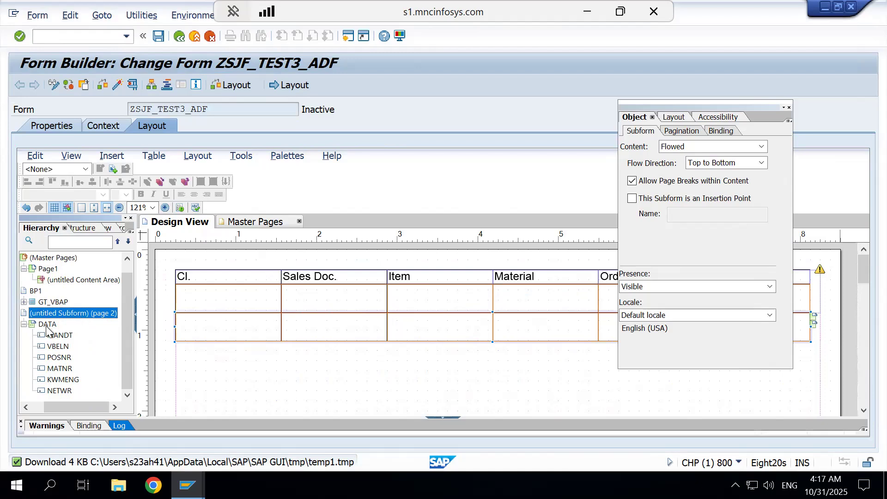
{"action": "left_click_drag", "start_coordinate": [41, 318], "coordinate": [46, 302]}
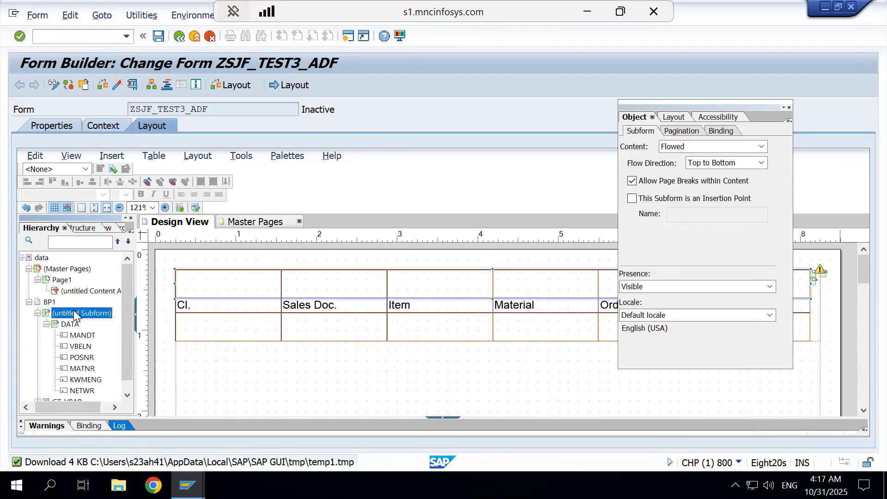
{"action": "scroll", "coordinate": [98, 362], "scroll_direction": "down", "scroll_amount": 1}
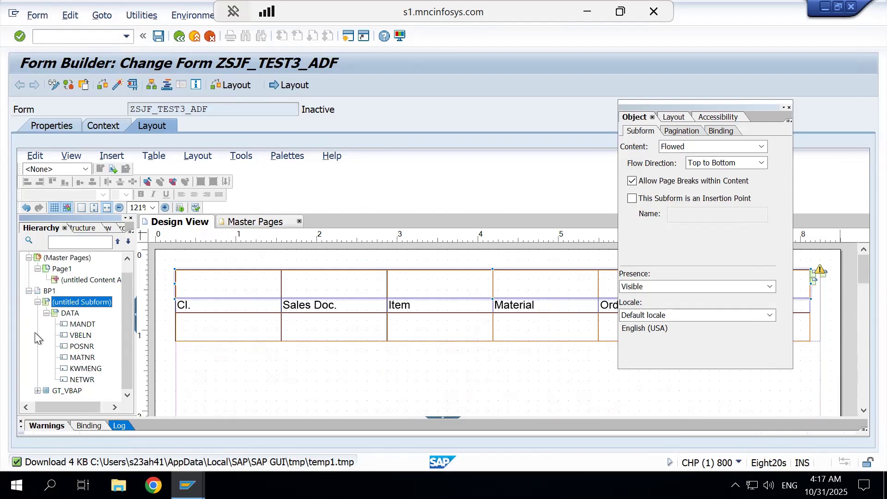
{"action": "left_click", "coordinate": [45, 314]}
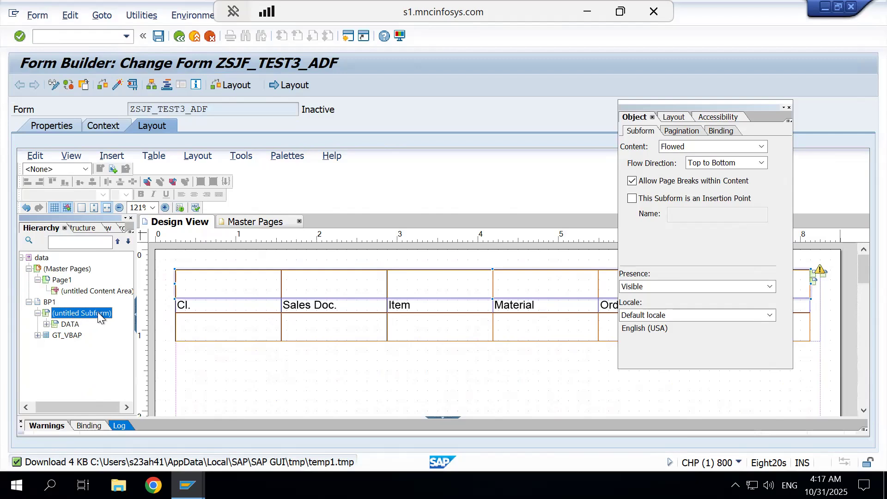
{"action": "left_click", "coordinate": [47, 324]}
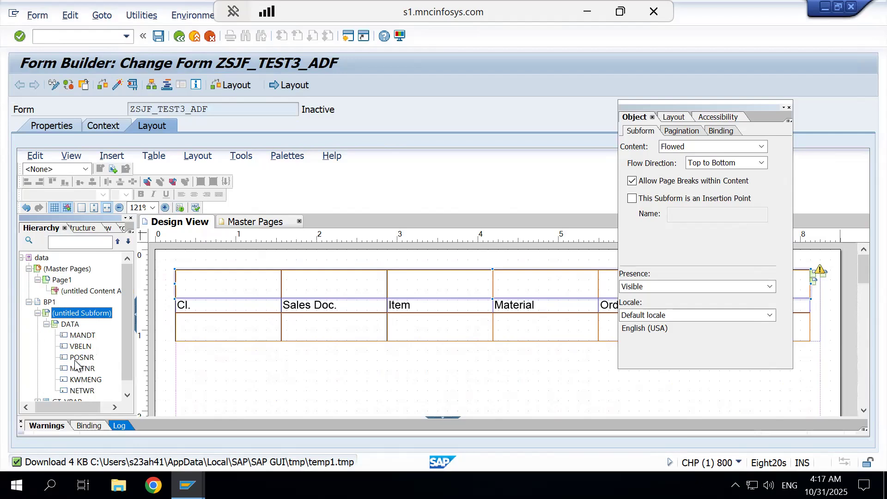
Collapse the DATA subform in the hierarchy and delete the GT_VBAP table from BP1
{"action": "left_click", "coordinate": [57, 325]}
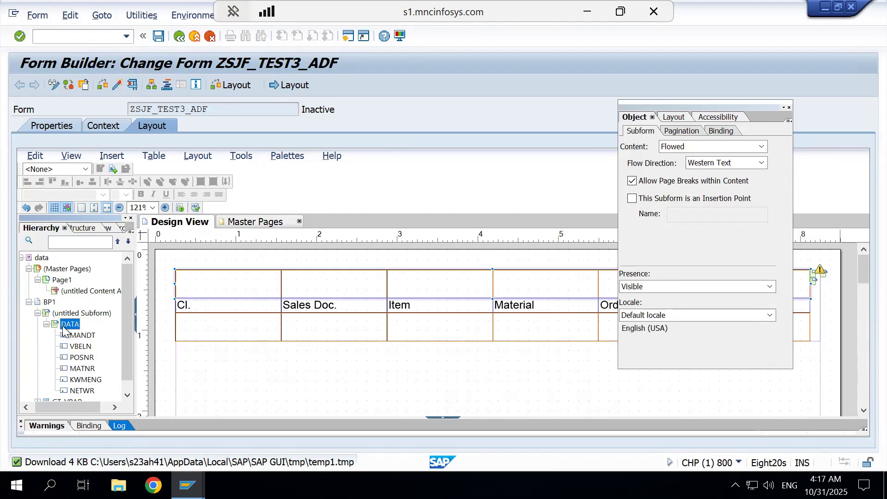
{"action": "left_click", "coordinate": [46, 324]}
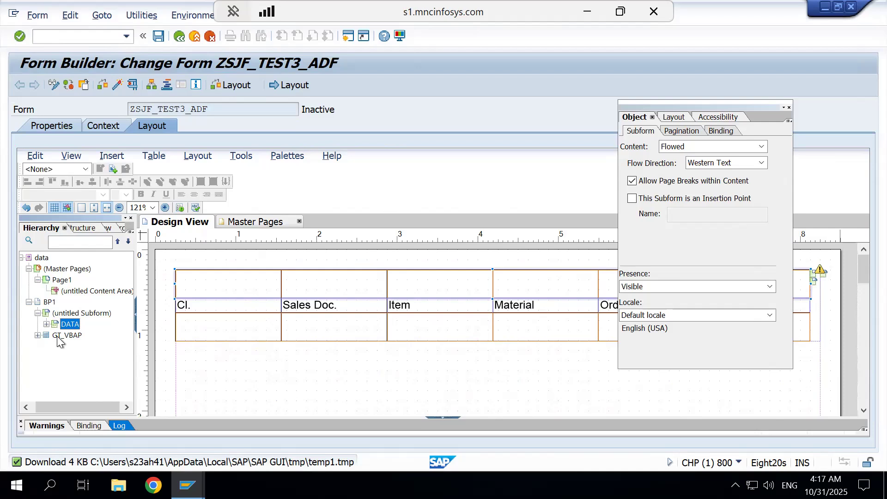
{"action": "left_click", "coordinate": [63, 336]}
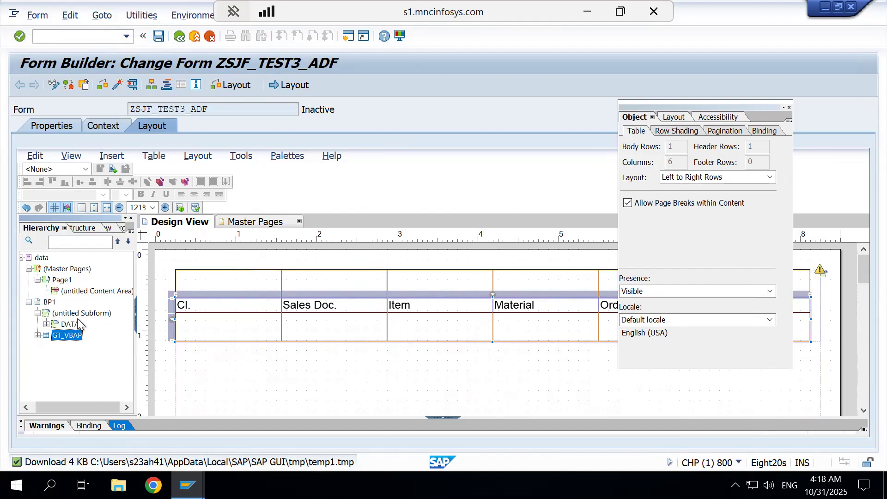
{"action": "key", "text": "Delete"}
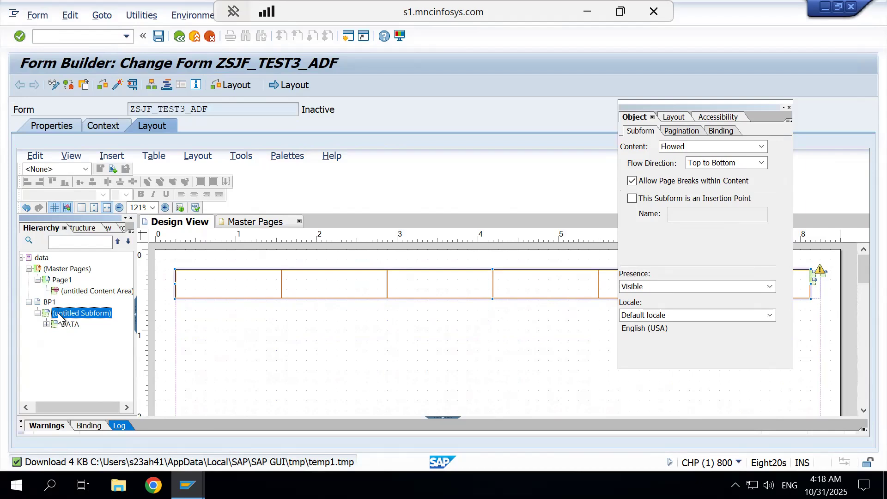
Rename the untitled subform under BP1 as Table_data
{"action": "left_click", "coordinate": [58, 315]}
{"action": "type", "text": "Tabl"}
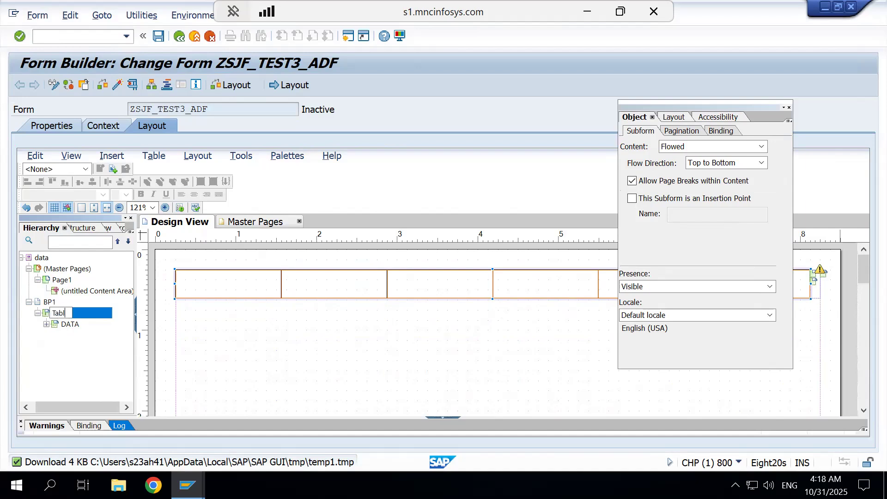
{"action": "type", "text": "e_data"}
{"action": "key", "text": "Return"}
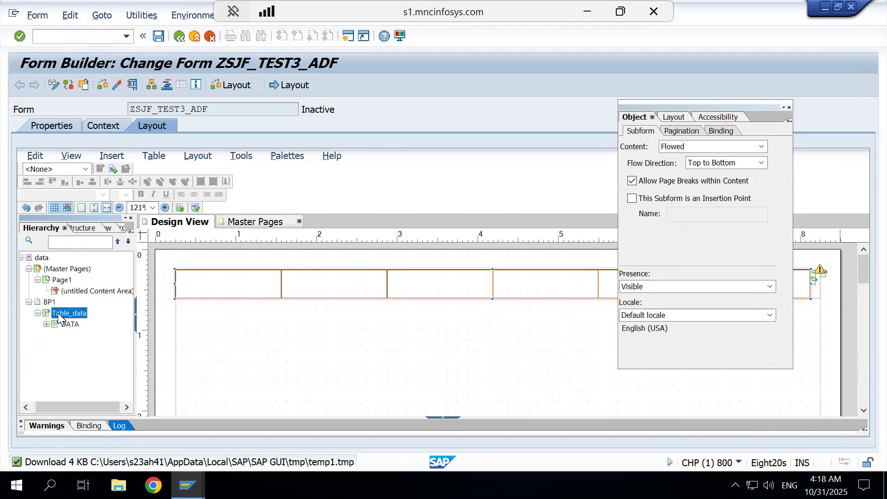
Copy the DATA subform under Table_data and paste the copy into it
{"action": "left_click", "coordinate": [69, 325]}
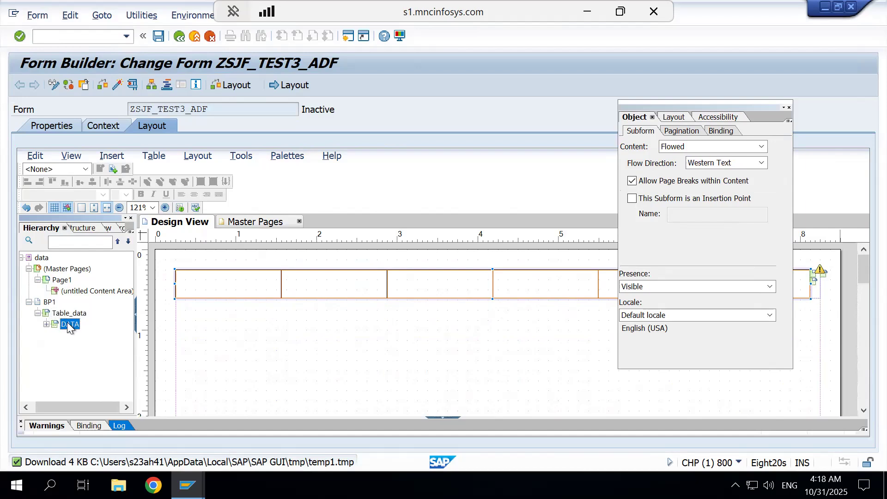
{"action": "left_click", "coordinate": [47, 325]}
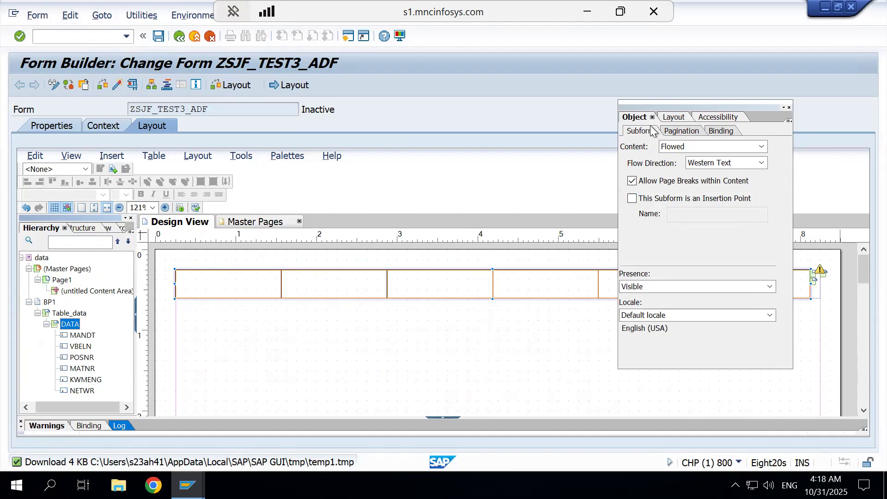
{"action": "left_click_drag", "start_coordinate": [584, 88], "coordinate": [564, 79]}
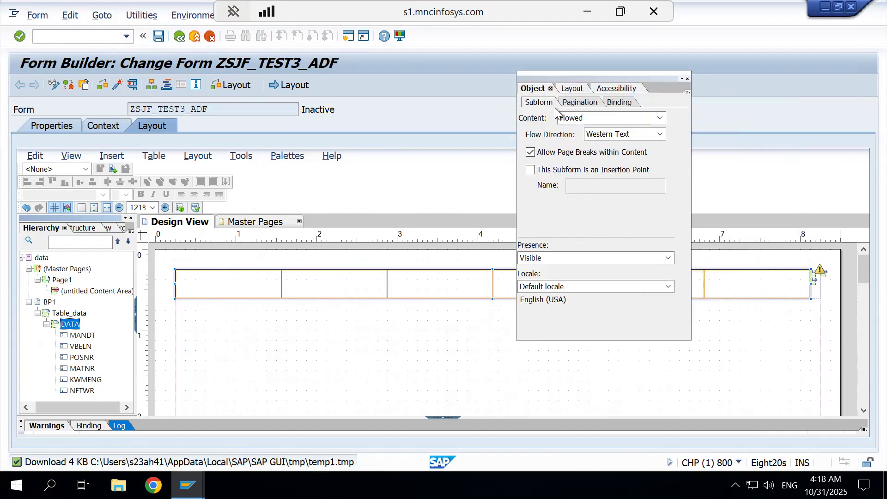
{"action": "left_click", "coordinate": [73, 325]}
{"action": "left_click", "coordinate": [101, 323]}
{"action": "key", "text": "ctrl+v"}
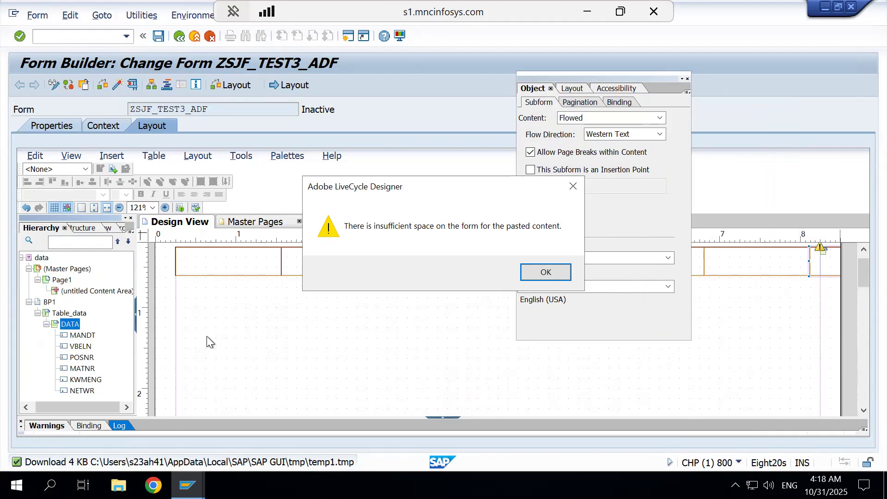
{"action": "left_click", "coordinate": [545, 272]}
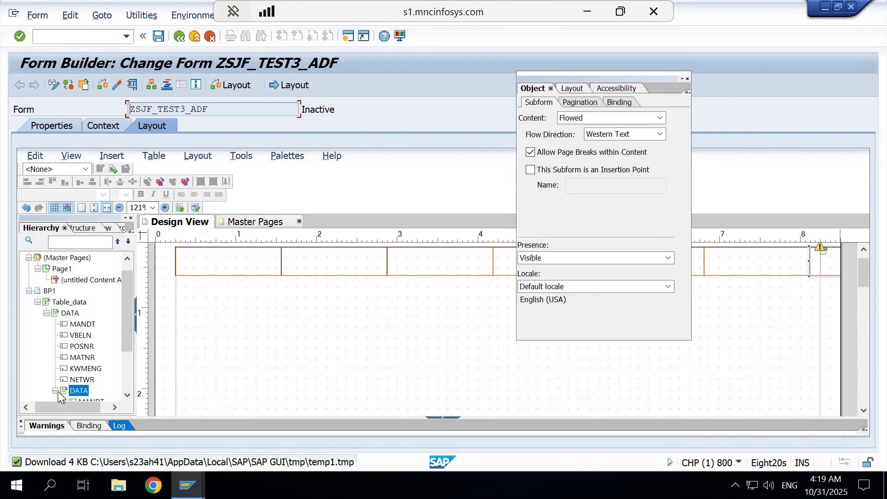
Move the pasted DATA subform out of its parent to sit directly under Table_data, above the original, and collapse both
{"action": "left_click", "coordinate": [78, 395]}
{"action": "left_click_drag", "start_coordinate": [76, 397], "coordinate": [61, 312]}
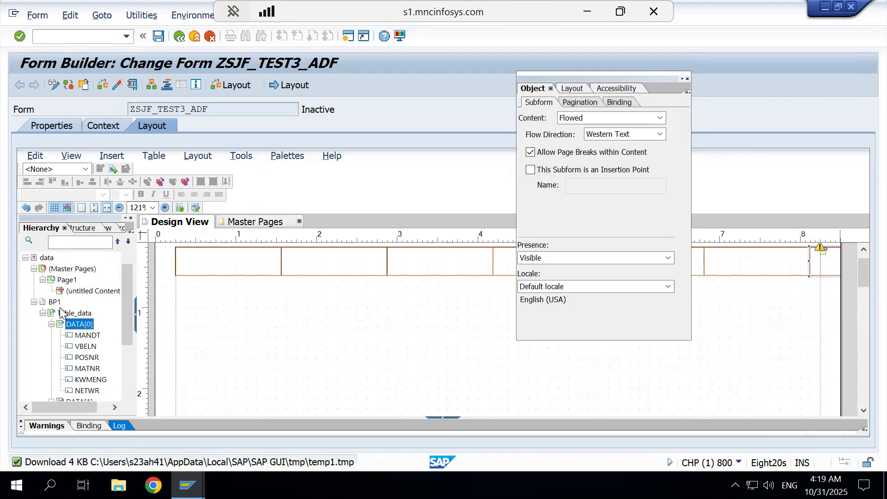
{"action": "left_click", "coordinate": [51, 324]}
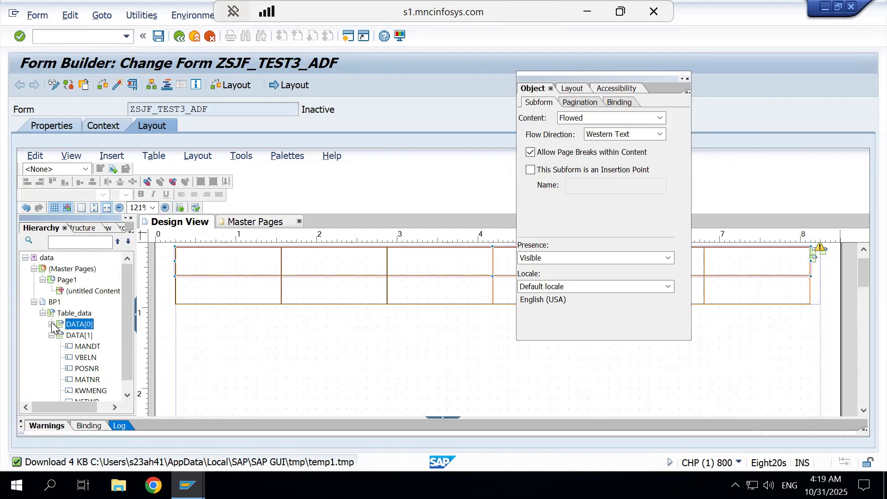
{"action": "left_click", "coordinate": [51, 336]}
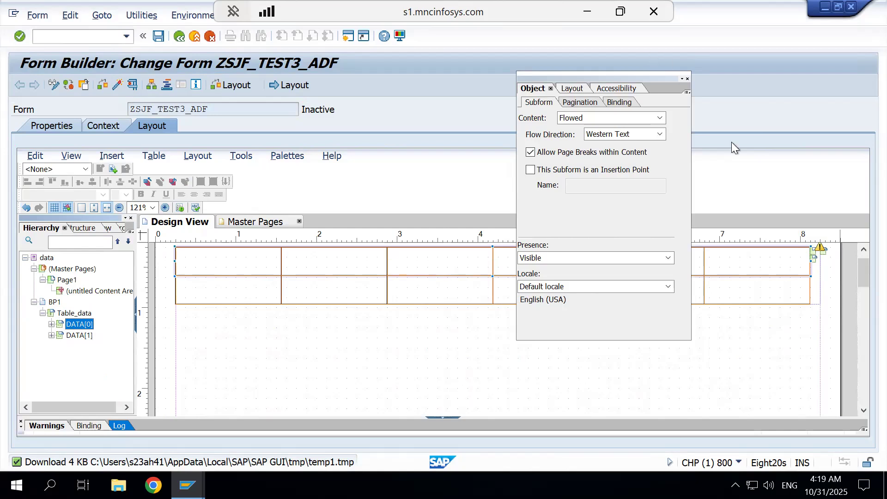
{"action": "scroll", "coordinate": [786, 345], "scroll_direction": "up", "scroll_amount": 1}
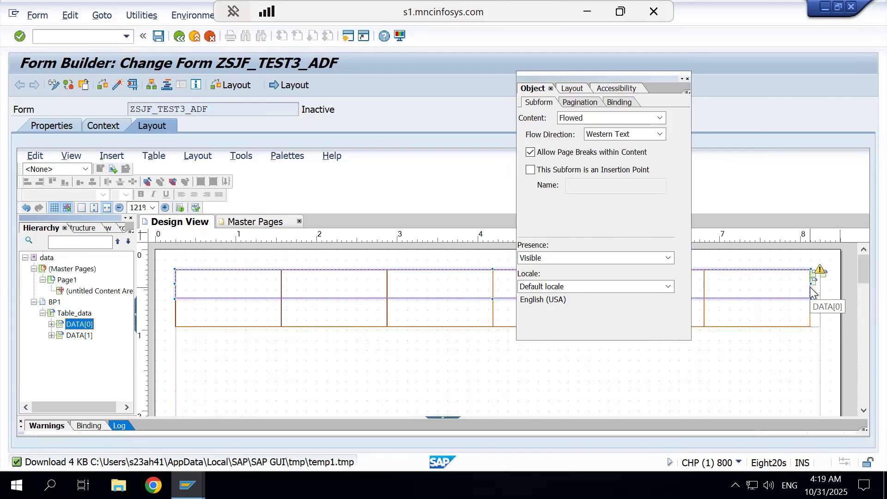
{"action": "left_click", "coordinate": [809, 316]}
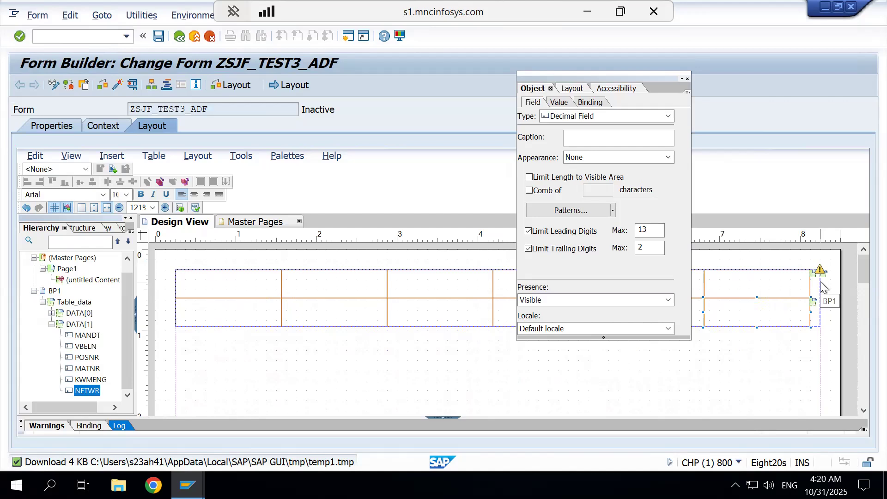
{"action": "left_click", "coordinate": [51, 324]}
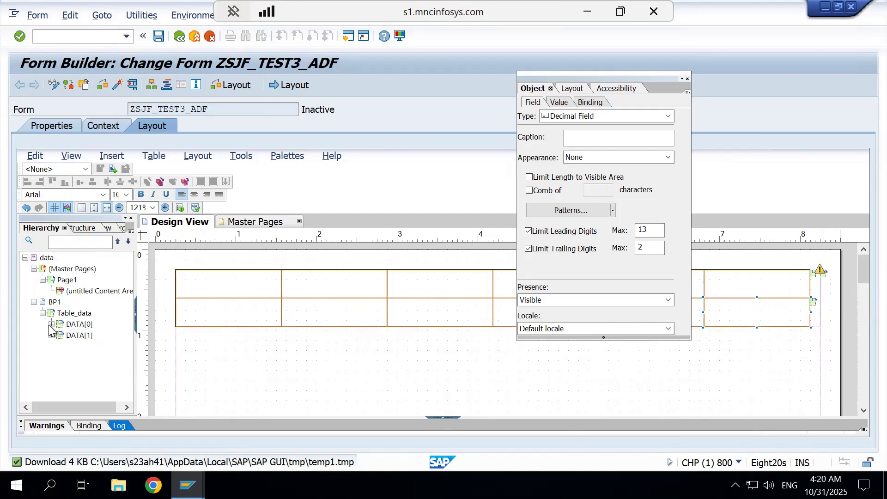
Rename the upper DATA subform under Table_data as Header_DATA
{"action": "left_click", "coordinate": [74, 325]}
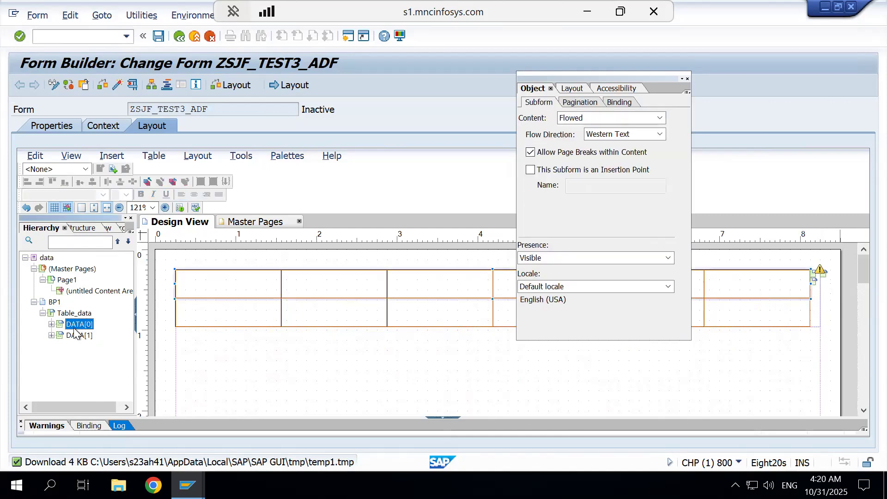
{"action": "left_click", "coordinate": [69, 326]}
{"action": "left_click", "coordinate": [69, 326]}
{"action": "type", "text": "He"}
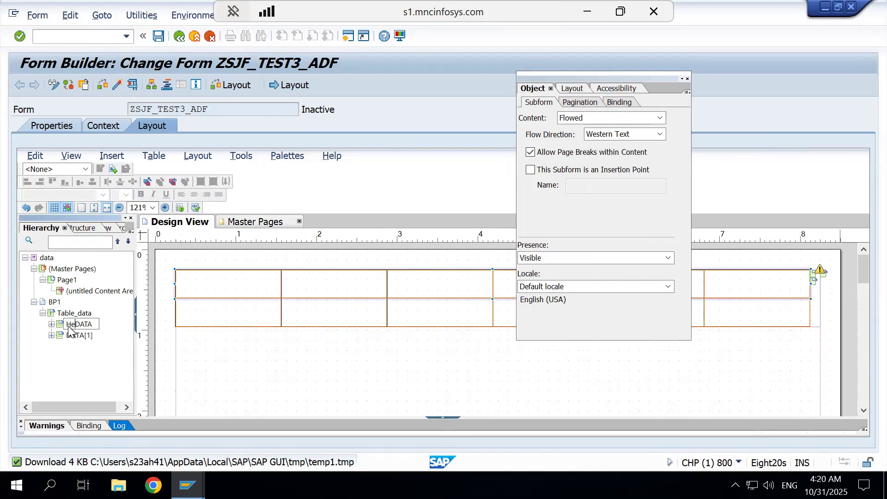
{"action": "type", "text": "ader_"}
{"action": "key", "text": "Return"}
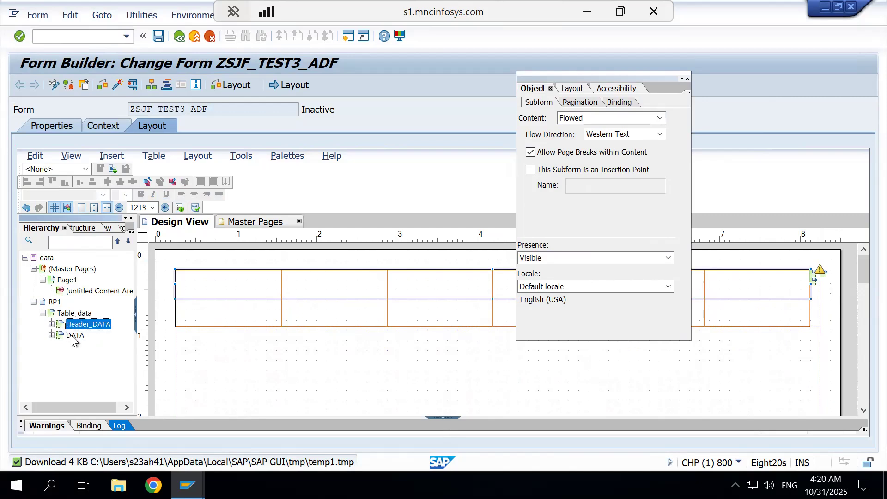
Rename the lower DATA subform under Table_data as Main_DATA
{"action": "left_click", "coordinate": [72, 337]}
{"action": "left_click", "coordinate": [74, 336]}
{"action": "key", "text": "Home"}
{"action": "type", "text": "Main_"}
{"action": "key", "text": "Return"}
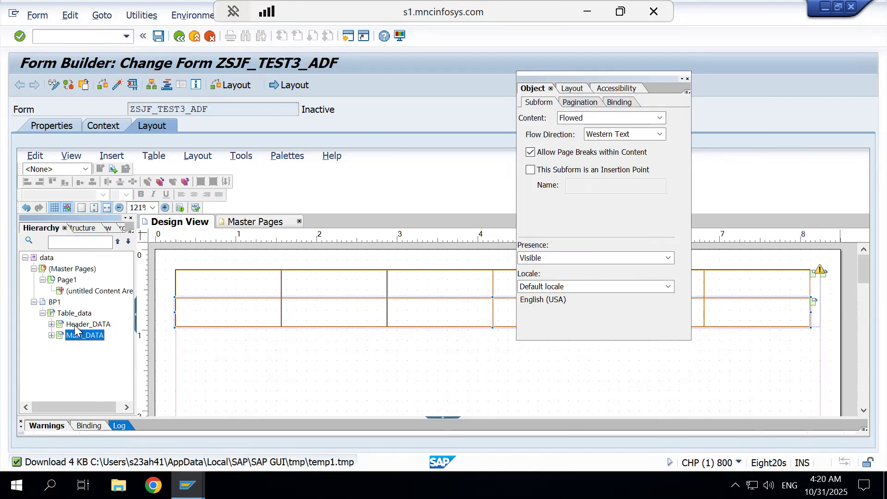
Compare Header_DATA with BP1, read BP1's warning, and try to widen Header_DATA to BP1's right edge
{"action": "left_click", "coordinate": [77, 325]}
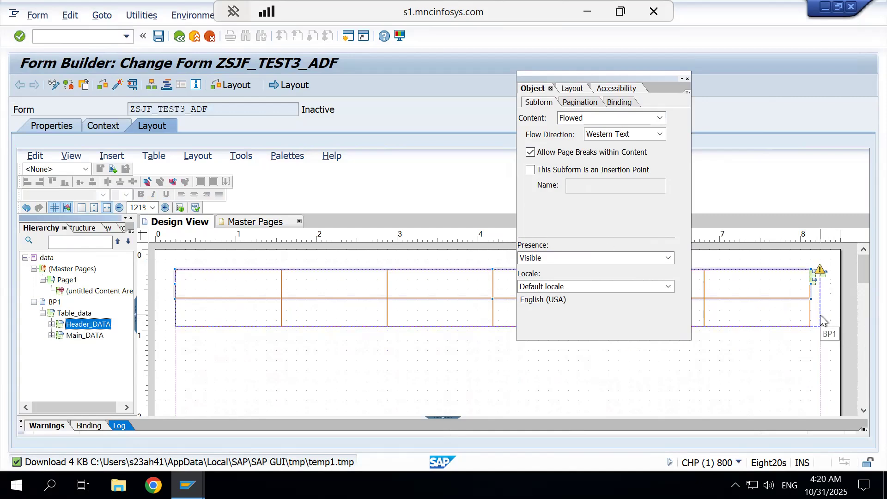
{"action": "left_click", "coordinate": [54, 302]}
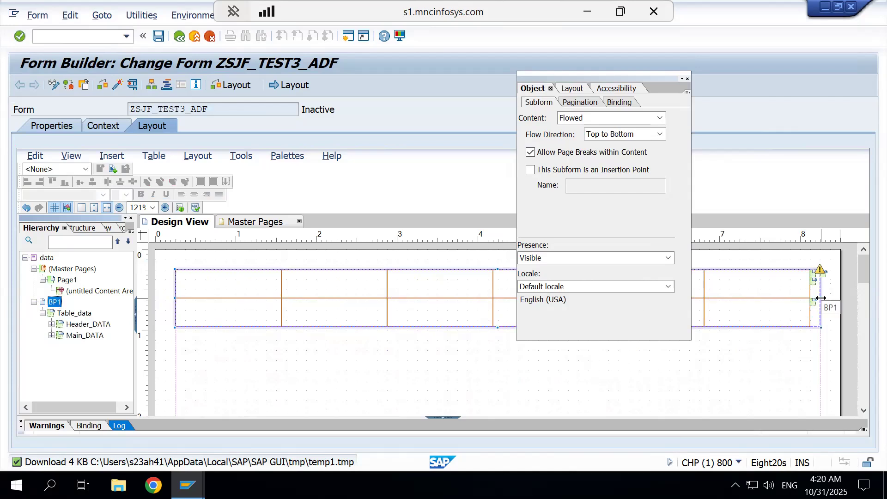
{"action": "left_click", "coordinate": [71, 326]}
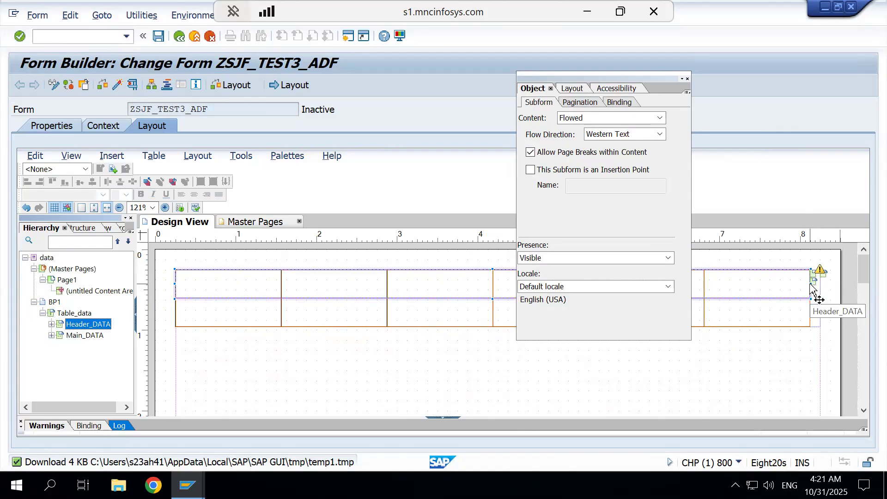
{"action": "left_click", "coordinate": [821, 271]}
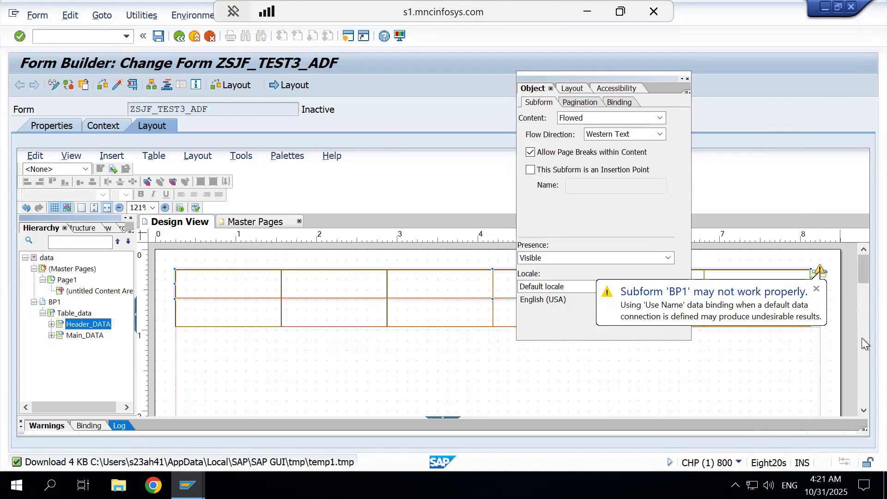
{"action": "left_click", "coordinate": [817, 290]}
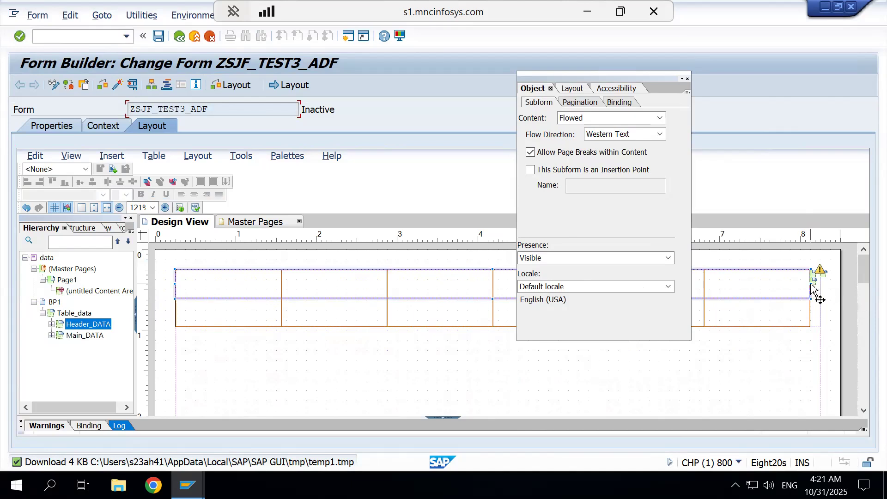
{"action": "left_click_drag", "start_coordinate": [814, 290], "coordinate": [825, 290]}
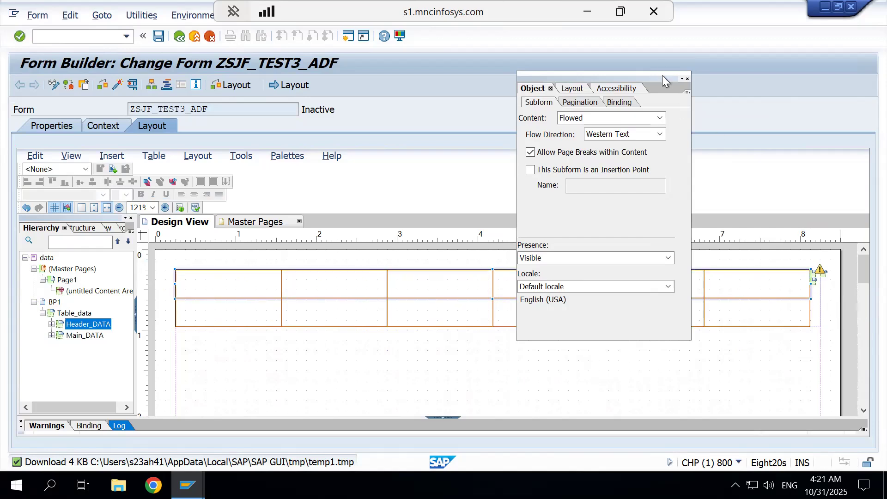
Close the floating object properties palette and widen the Main_DATA subform to the right edge of BP1
{"action": "left_click", "coordinate": [687, 79]}
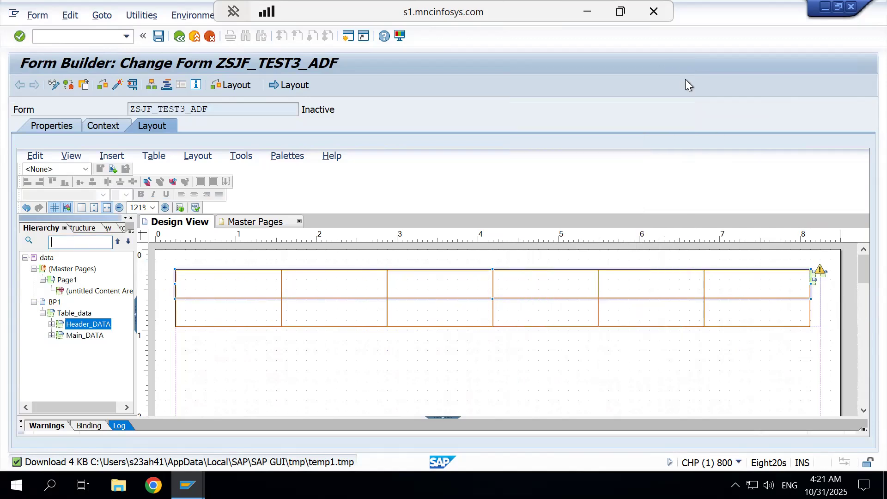
{"action": "left_click", "coordinate": [92, 336]}
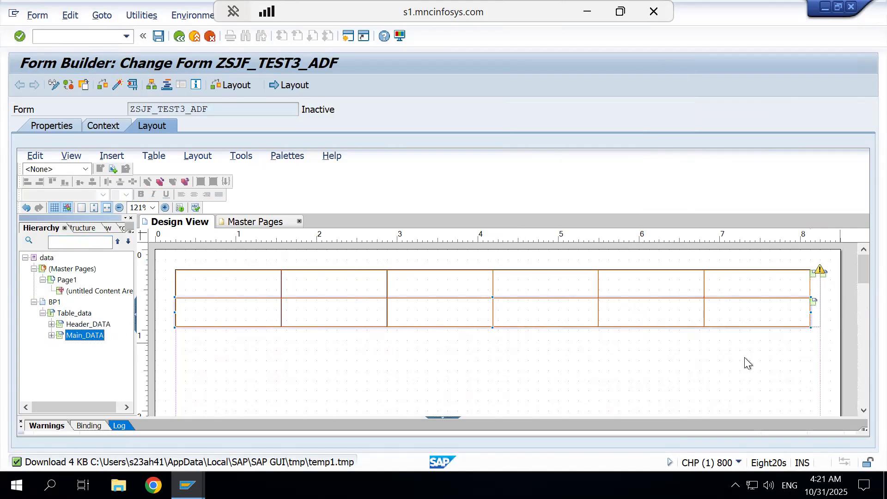
{"action": "left_click_drag", "start_coordinate": [808, 313], "coordinate": [820, 312]}
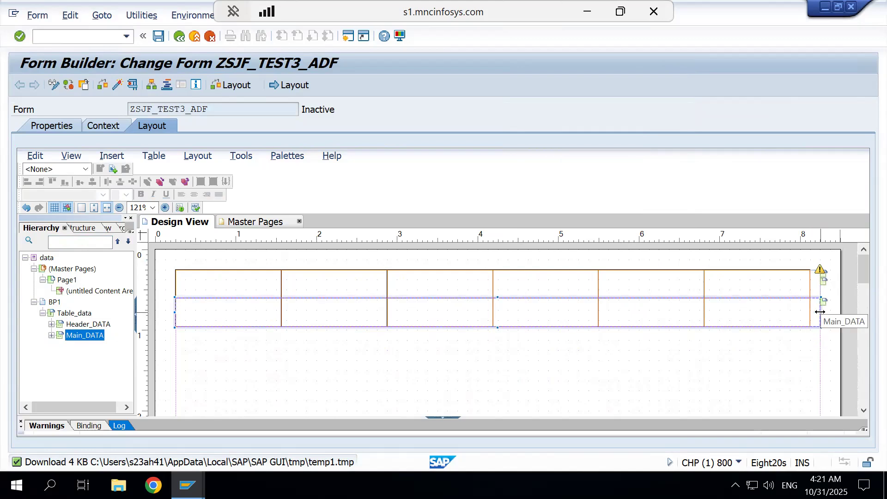
Widen the Header_DATA subform to BP1's right edge and compare its width with Main_DATA
{"action": "left_click", "coordinate": [79, 325]}
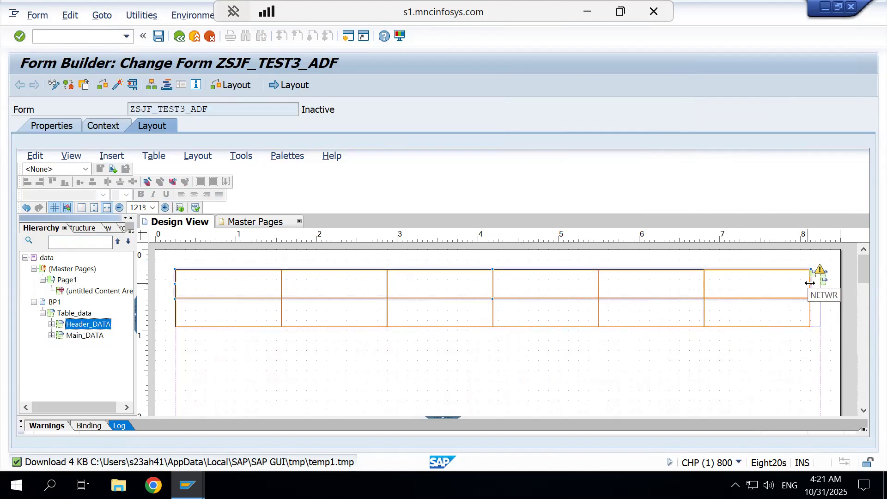
{"action": "left_click_drag", "start_coordinate": [811, 284], "coordinate": [828, 282]}
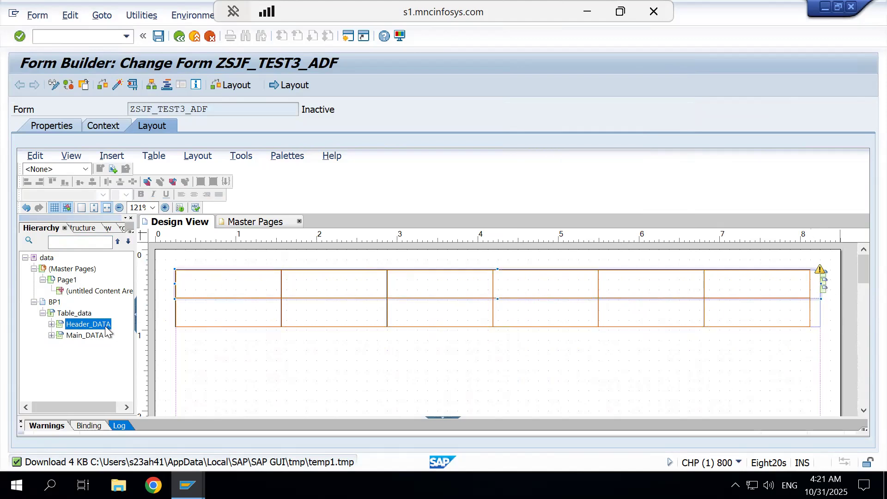
{"action": "left_click", "coordinate": [85, 337]}
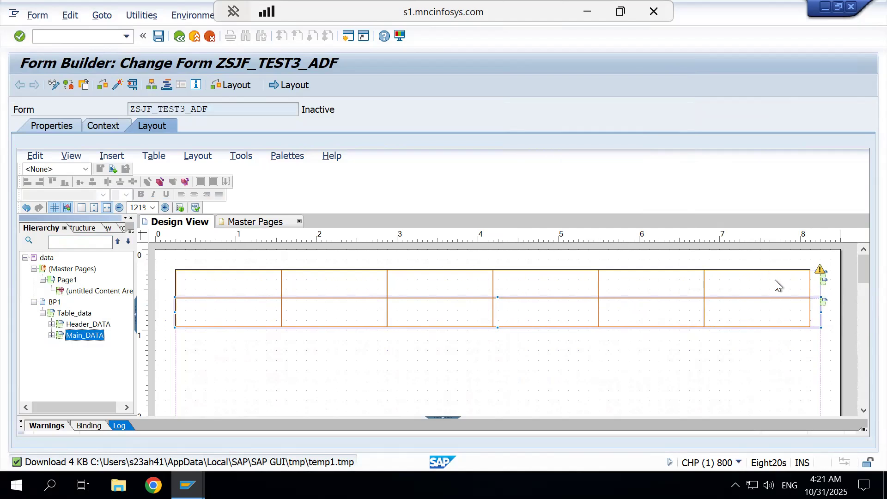
Try to widen the NETWR field of Header_DATA to the subform's right edge
{"action": "left_click", "coordinate": [802, 311]}
{"action": "left_click", "coordinate": [807, 285]}
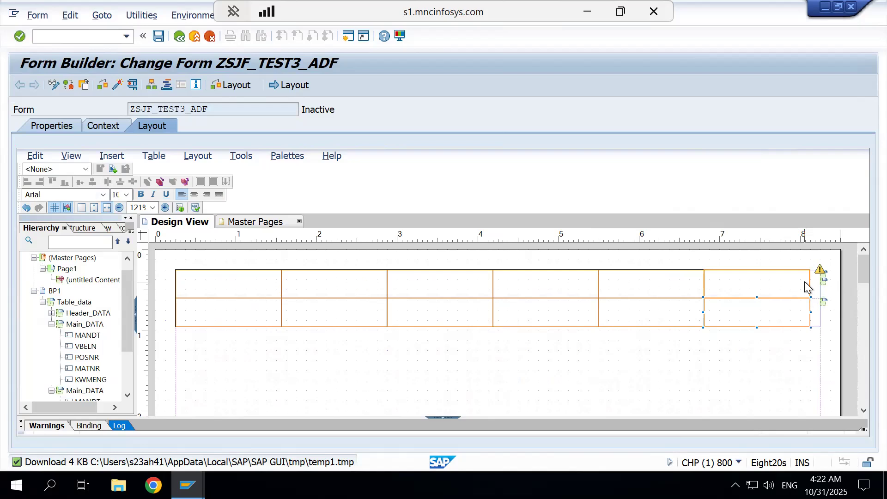
{"action": "left_click_drag", "start_coordinate": [810, 284], "coordinate": [822, 284]}
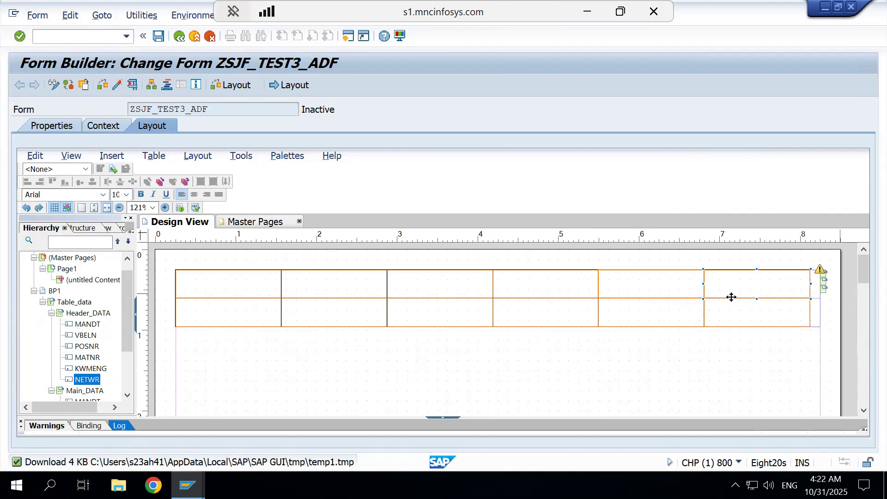
Widen the NETWR field of Main_DATA to BP1's right edge, undoing any attempt that wraps it onto a second row
{"action": "left_click", "coordinate": [793, 318]}
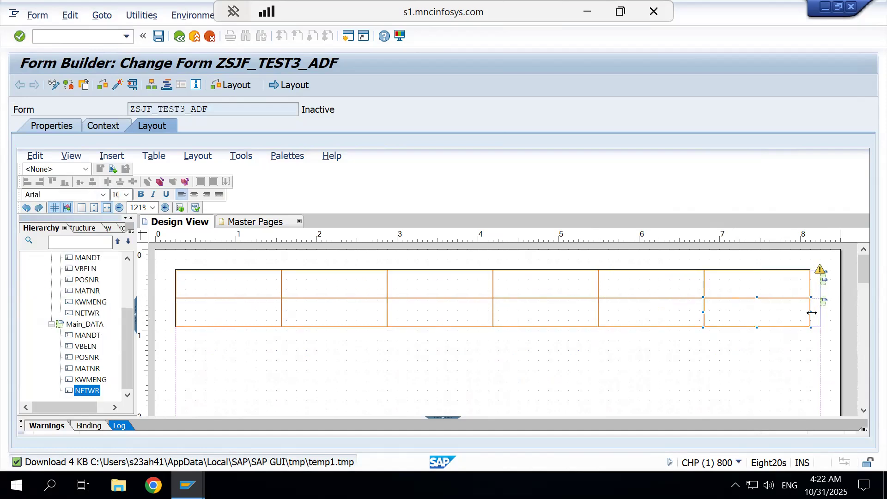
{"action": "left_click_drag", "start_coordinate": [812, 313], "coordinate": [820, 313]}
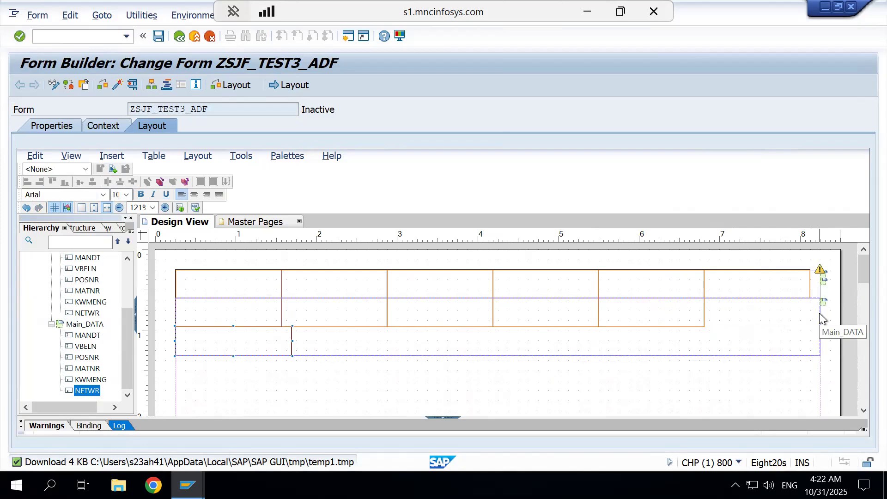
{"action": "key", "text": "ctrl+z"}
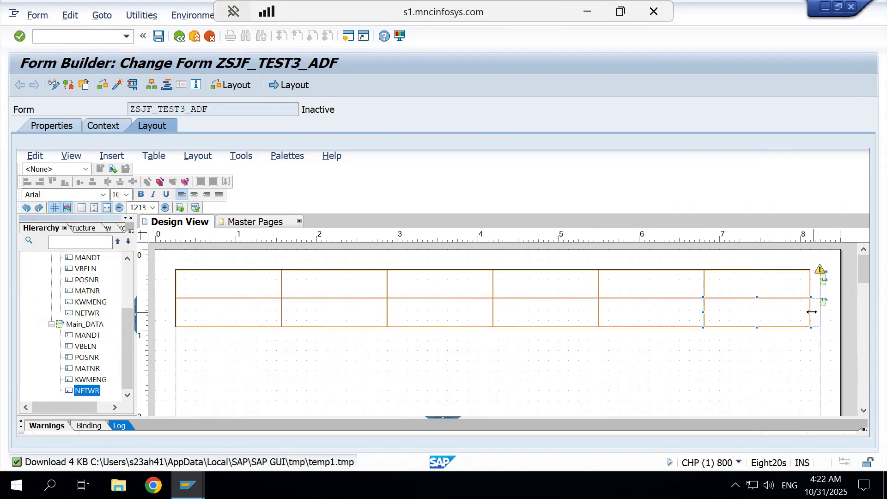
{"action": "left_click_drag", "start_coordinate": [811, 312], "coordinate": [821, 311]}
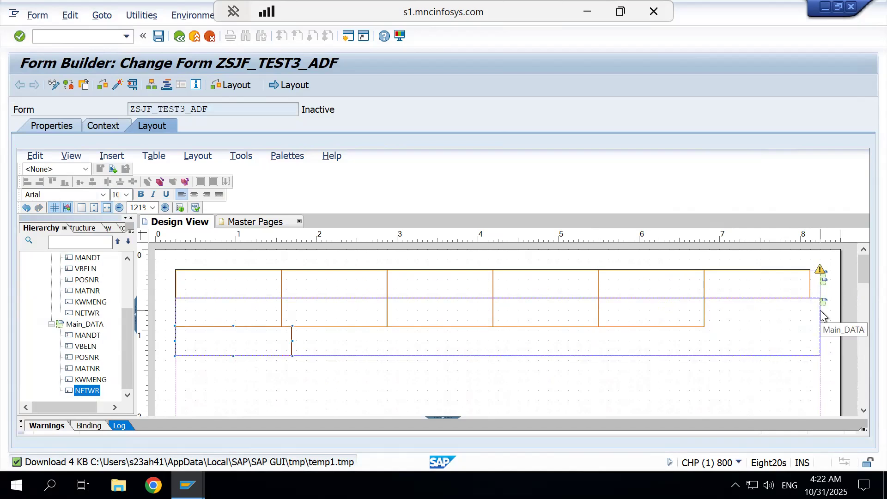
{"action": "key", "text": "ctrl+z"}
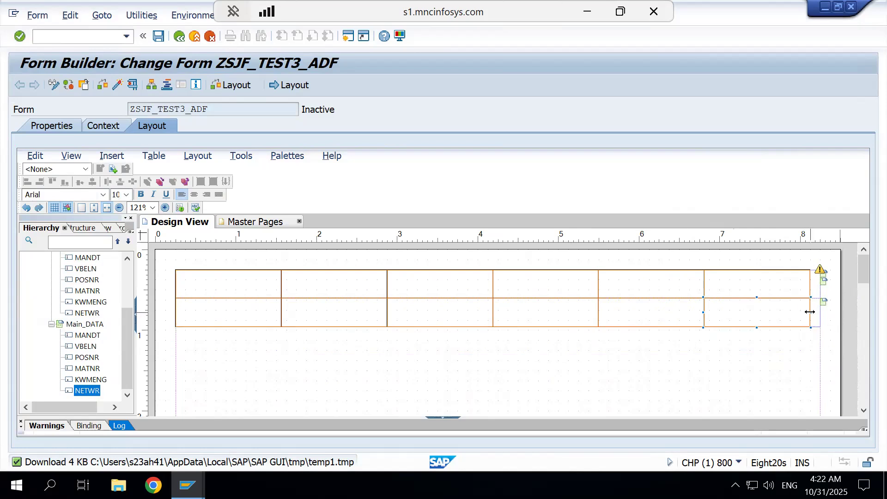
{"action": "left_click_drag", "start_coordinate": [810, 312], "coordinate": [820, 319]}
{"action": "key", "text": "ctrl+z"}
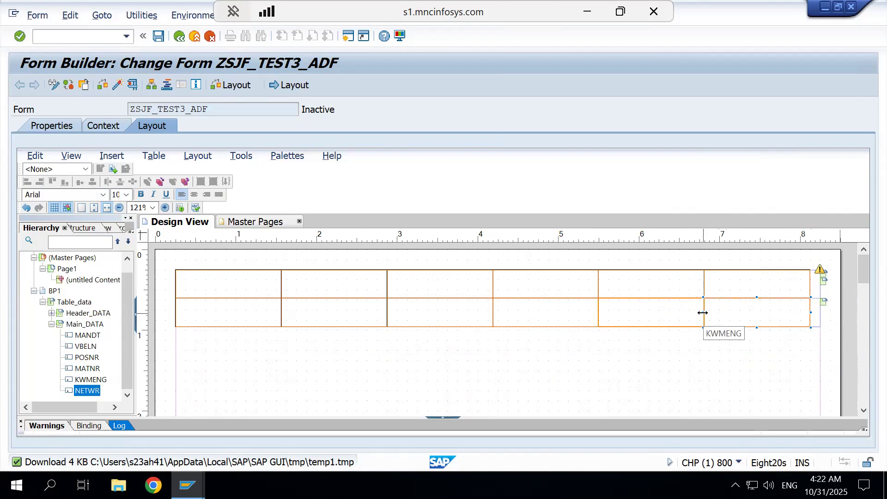
{"action": "left_click_drag", "start_coordinate": [703, 314], "coordinate": [700, 312]}
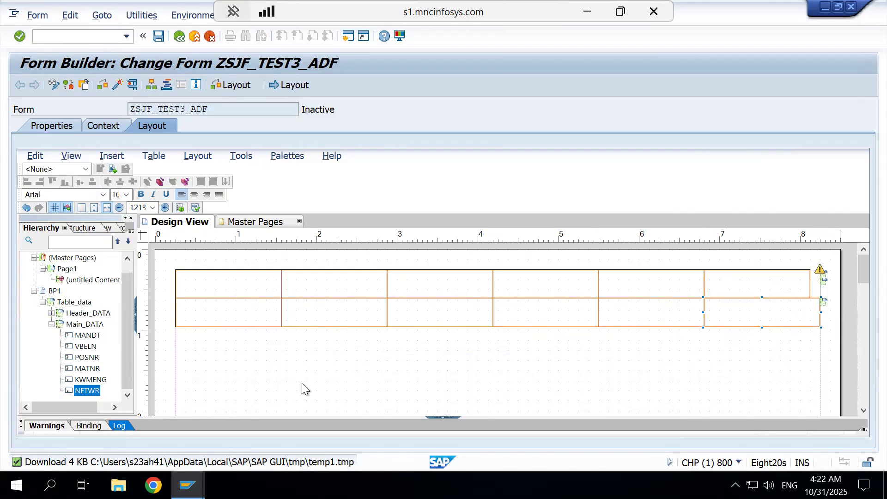
Collapse both data subforms in the hierarchy and show the object properties of Main_DATA to check its content layout
{"action": "left_click", "coordinate": [51, 325]}
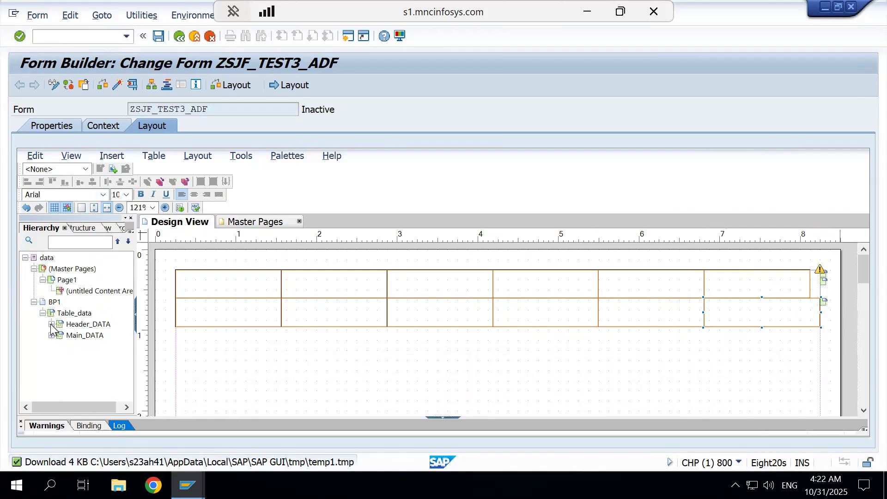
{"action": "left_click", "coordinate": [799, 296]}
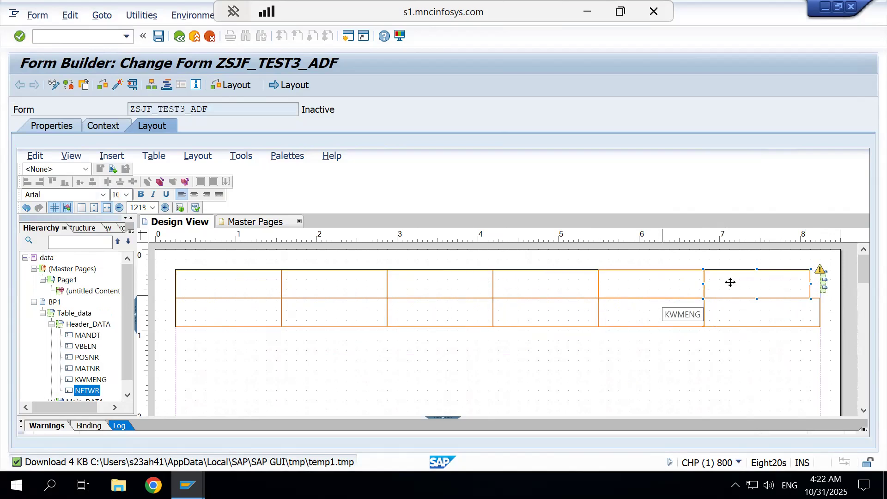
{"action": "left_click", "coordinate": [52, 325]}
{"action": "left_click", "coordinate": [74, 336]}
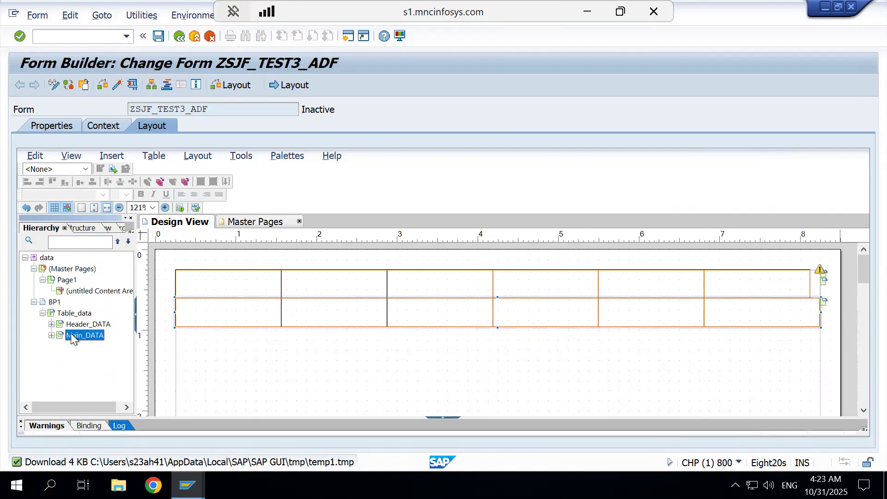
{"action": "left_click", "coordinate": [283, 158]}
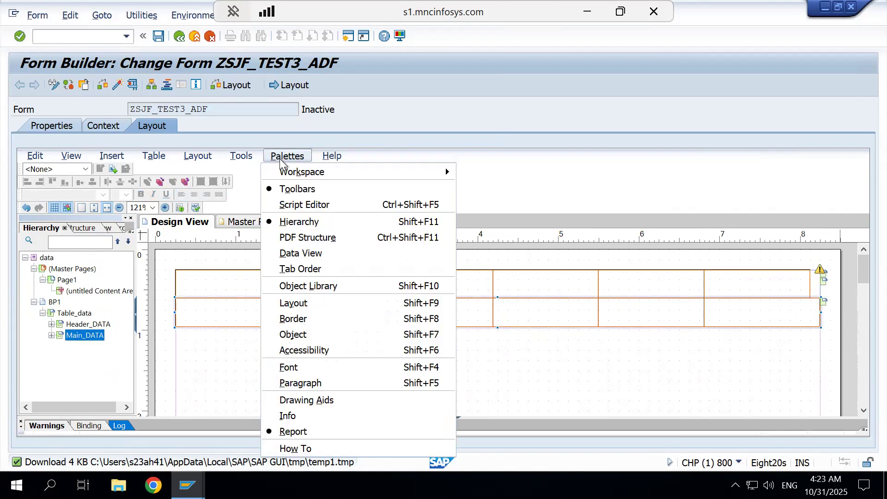
{"action": "left_click", "coordinate": [289, 335]}
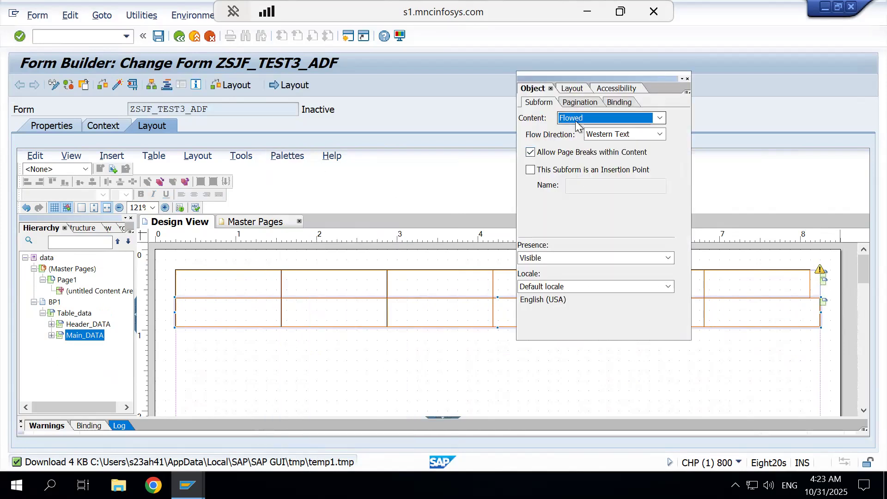
Set the content layout of Header_DATA to Positioned and move the object properties palette clear of the table rows
{"action": "left_click", "coordinate": [82, 322]}
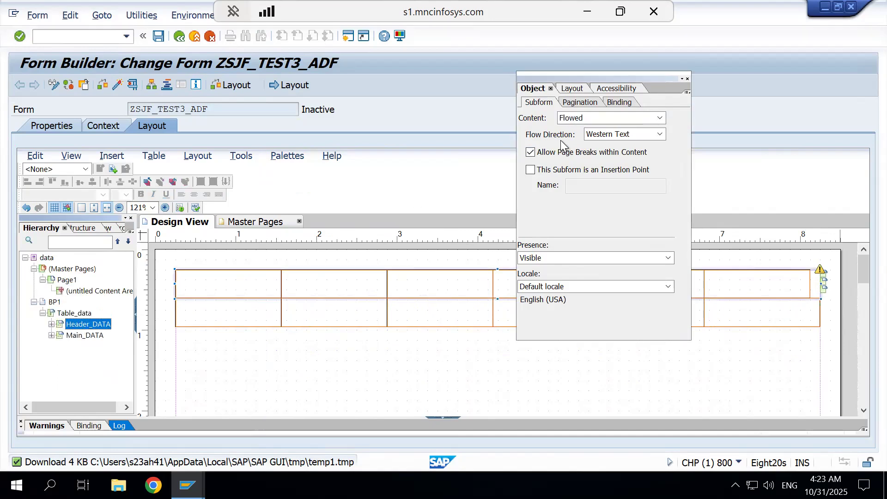
{"action": "left_click", "coordinate": [580, 119]}
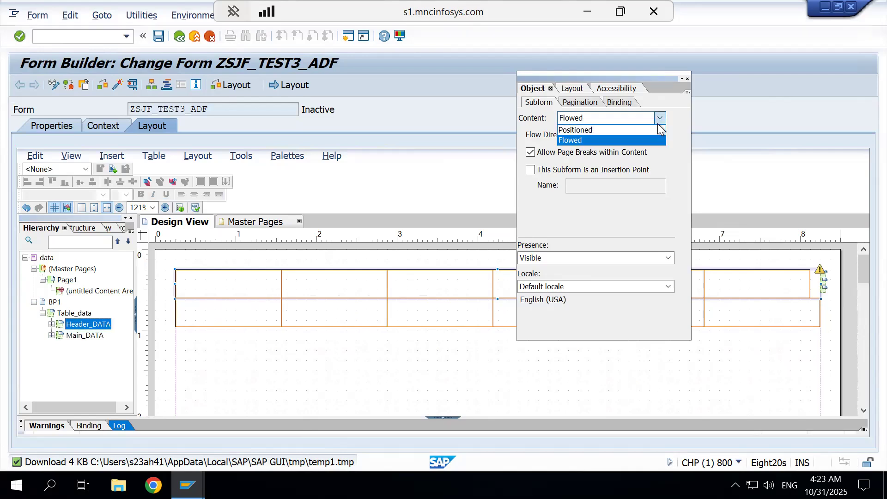
{"action": "left_click", "coordinate": [601, 130]}
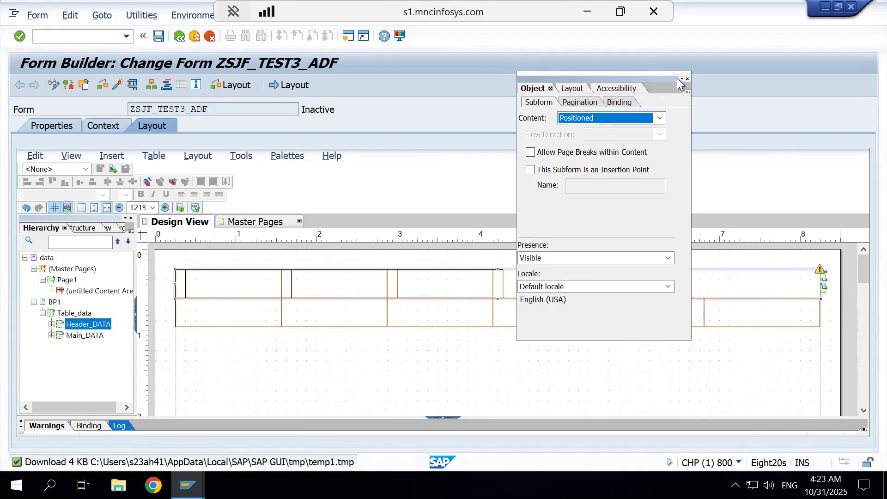
{"action": "left_click_drag", "start_coordinate": [658, 79], "coordinate": [520, 376]}
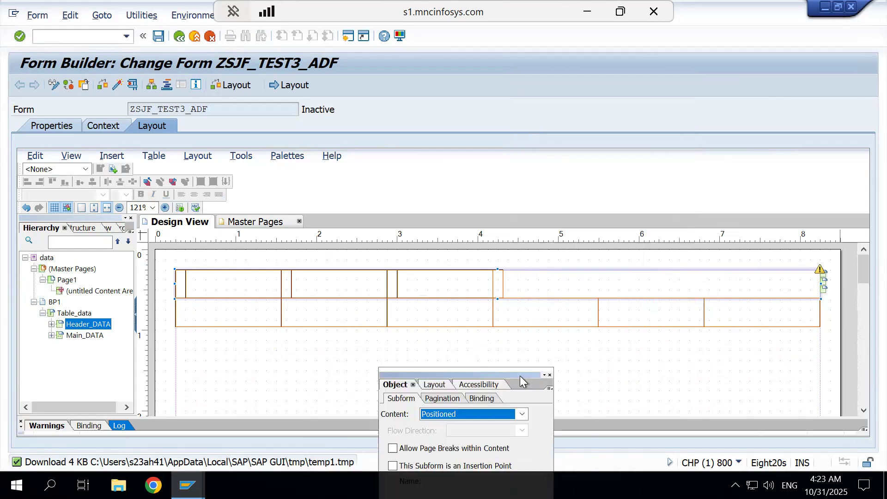
Move the NETWR field of Header_DATA to the right end of the header row, flush with the subform edge
{"action": "left_click", "coordinate": [50, 324]}
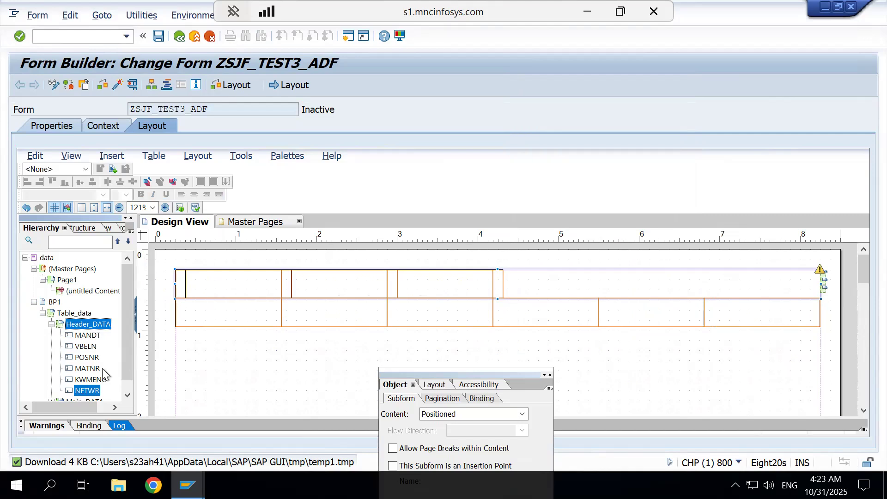
{"action": "left_click", "coordinate": [89, 391]}
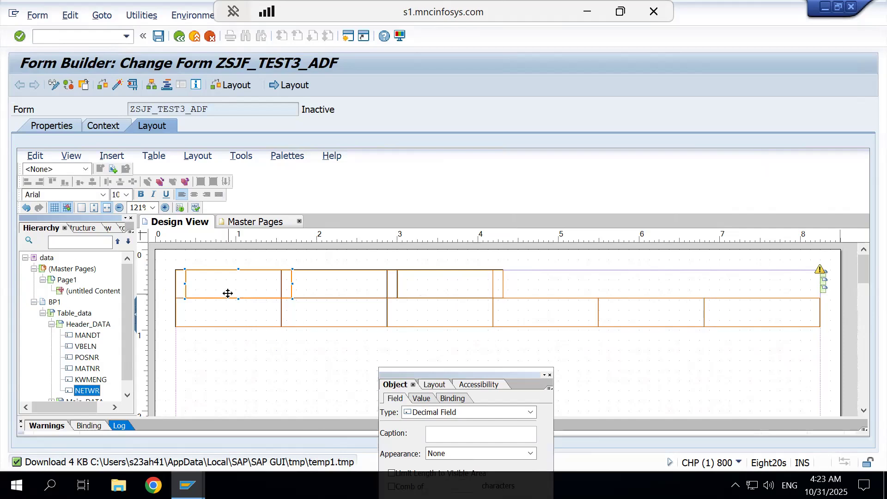
{"action": "left_click_drag", "start_coordinate": [230, 296], "coordinate": [762, 281]}
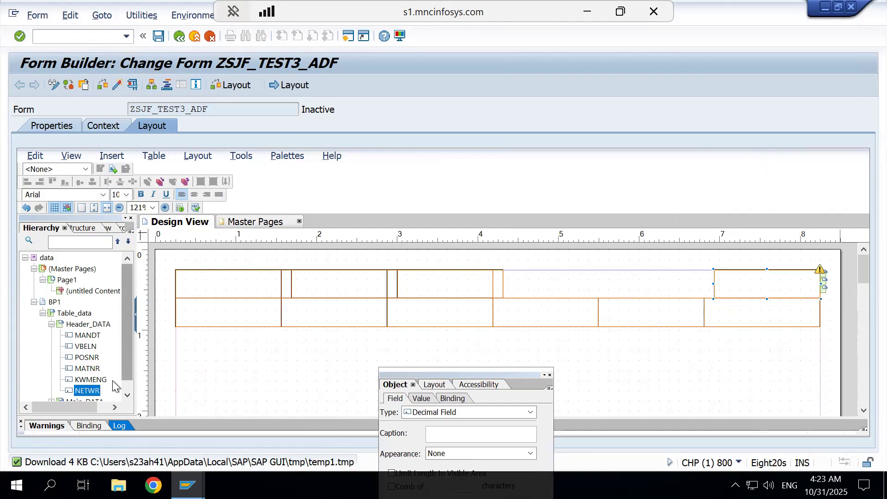
Move the KWMENG field of Header_DATA directly above the KWMENG field of Main_DATA
{"action": "scroll", "coordinate": [97, 352], "scroll_direction": "down", "scroll_amount": 1}
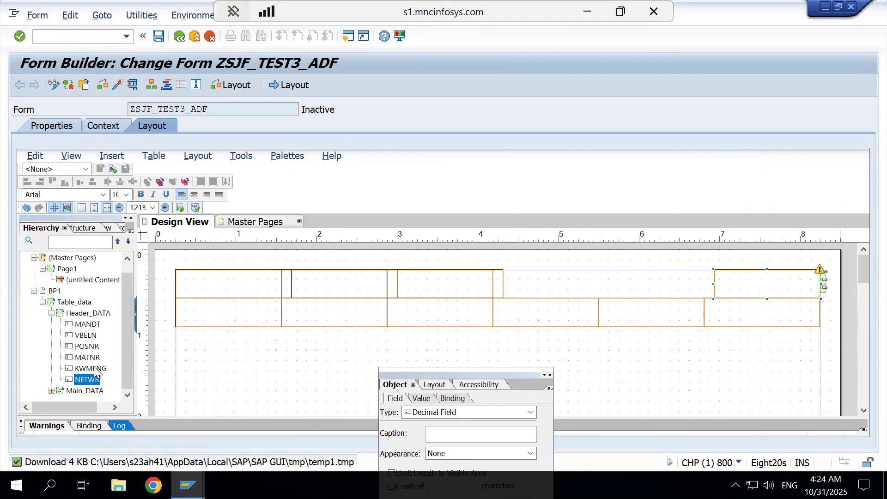
{"action": "left_click", "coordinate": [51, 391]}
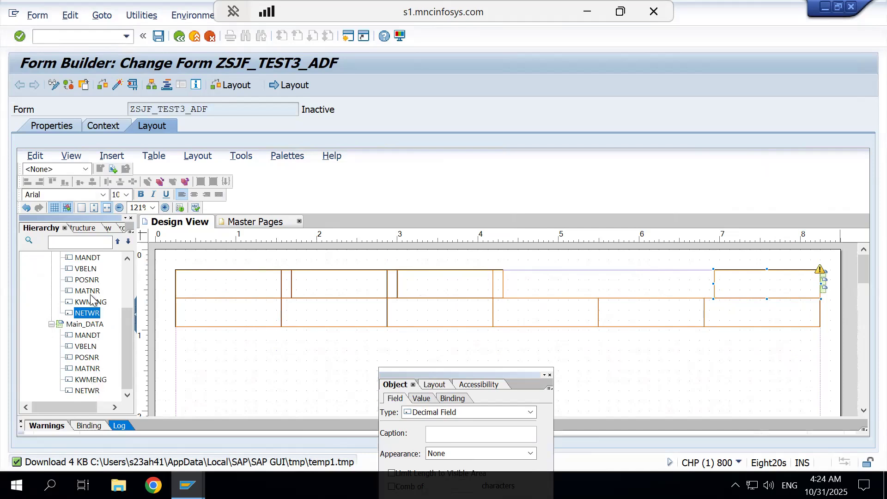
{"action": "left_click_drag", "start_coordinate": [84, 305], "coordinate": [623, 279]}
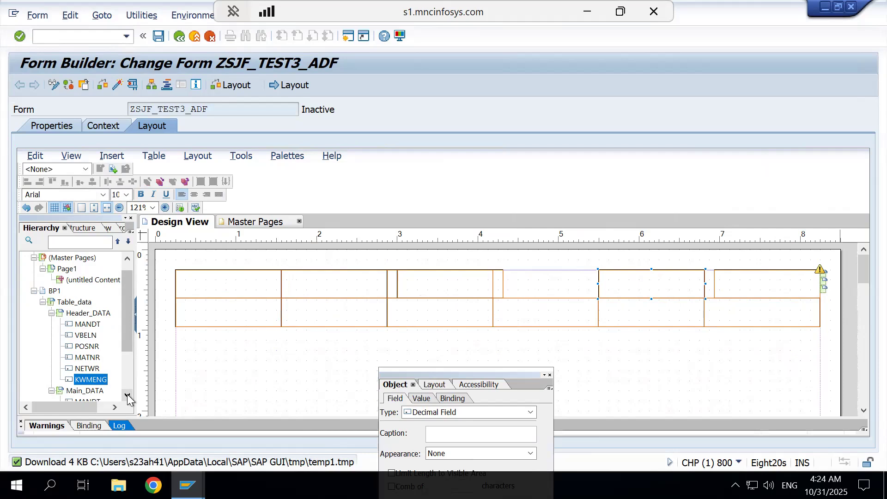
Try moving the MATNR field from Main_DATA into Header_DATA, and undo that move
{"action": "scroll", "coordinate": [128, 396], "scroll_direction": "down", "scroll_amount": 2}
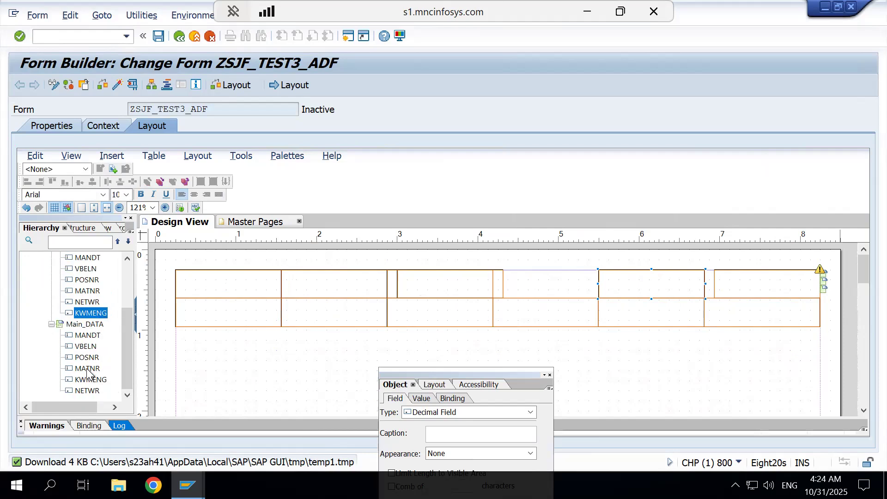
{"action": "left_click", "coordinate": [88, 370]}
{"action": "left_click_drag", "start_coordinate": [88, 370], "coordinate": [88, 301]}
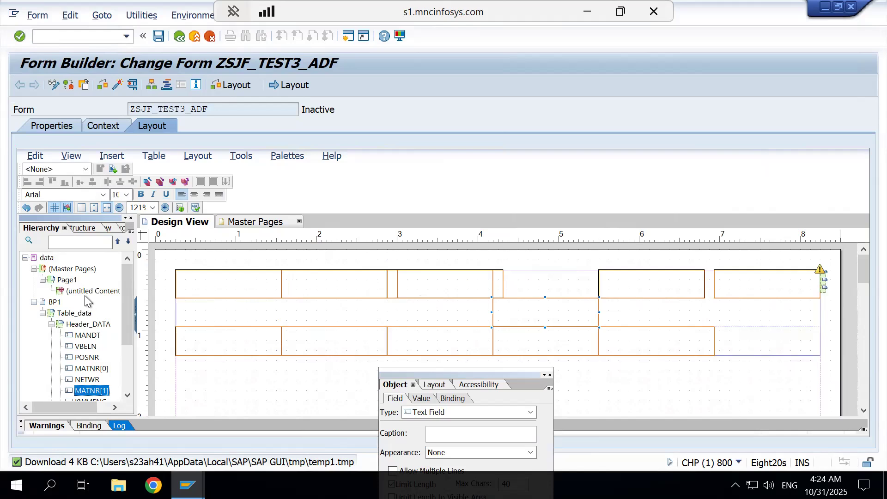
{"action": "key", "text": "ctrl+z"}
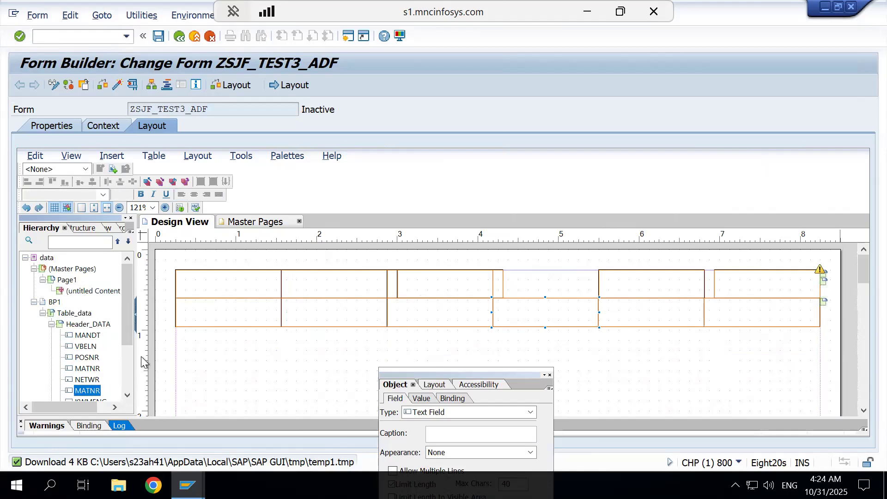
Move the MATNR field of Header_DATA into the gap between POSNR and KWMENG in the header row
{"action": "left_click_drag", "start_coordinate": [127, 354], "coordinate": [128, 372]}
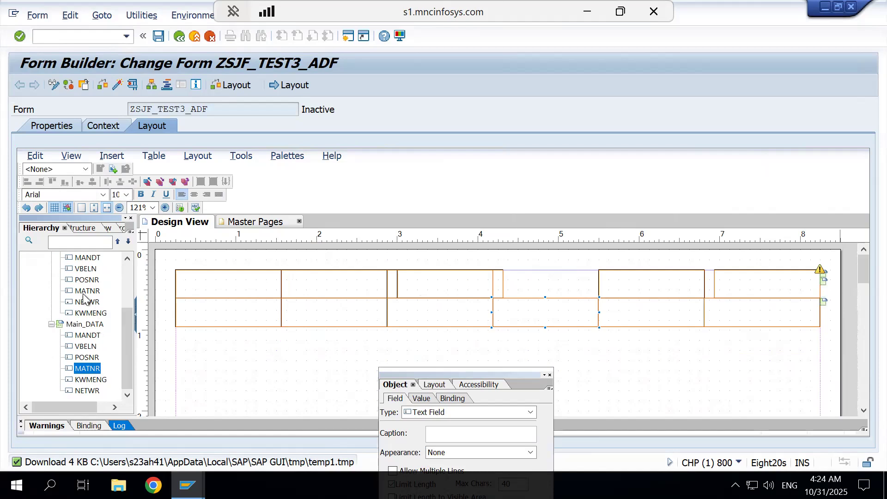
{"action": "left_click_drag", "start_coordinate": [85, 296], "coordinate": [528, 286]}
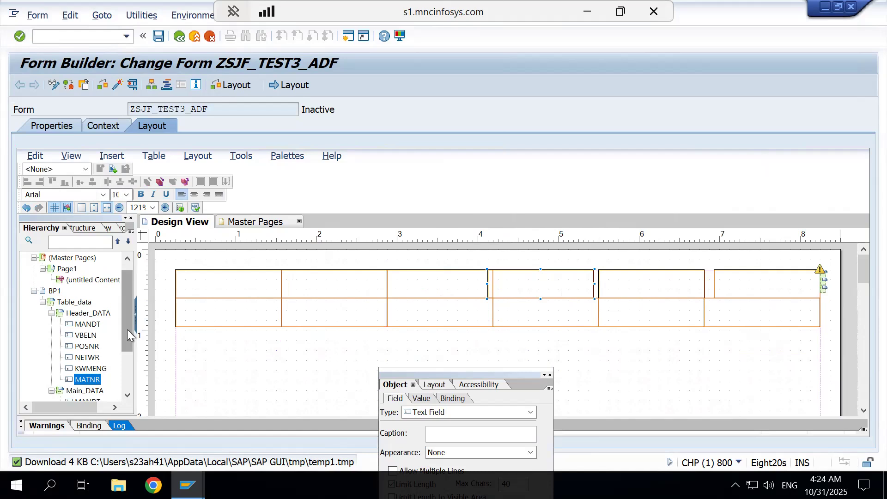
Inspect the object properties of Main_DATA's MANDT field and of the Main_DATA subform itself
{"action": "left_click_drag", "start_coordinate": [127, 329], "coordinate": [129, 367]}
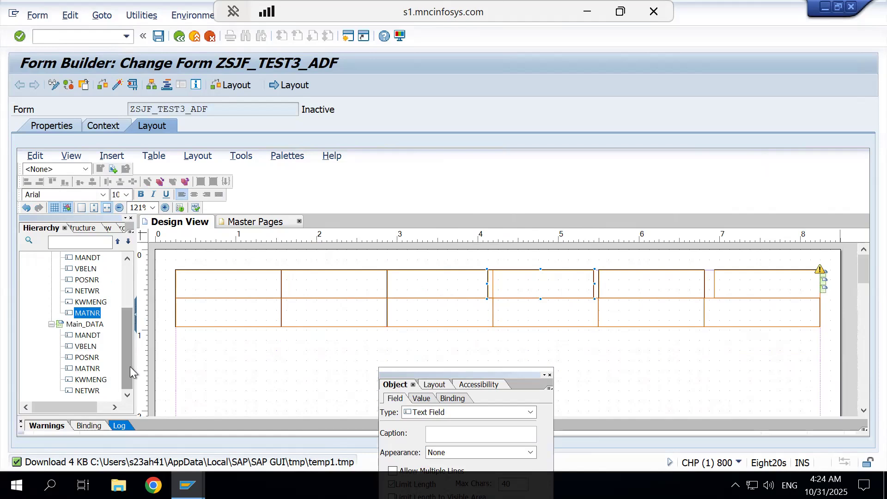
{"action": "left_click", "coordinate": [89, 336]}
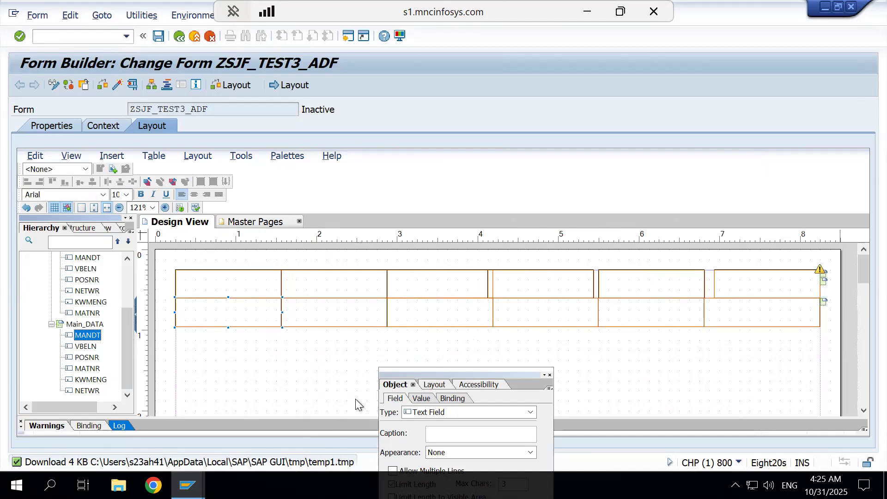
{"action": "left_click", "coordinate": [71, 325]}
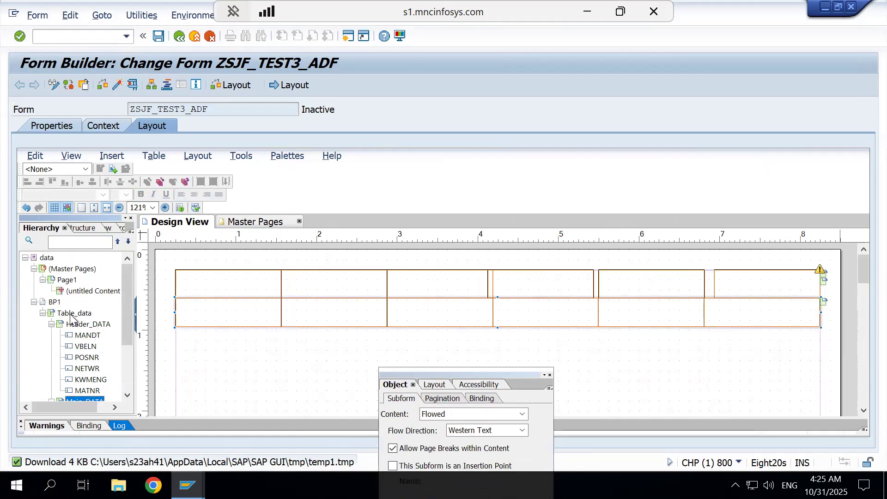
Delete the Table_data subform with both of its rows from BP1 and save the form
{"action": "left_click", "coordinate": [72, 314]}
{"action": "key", "text": "Delete"}
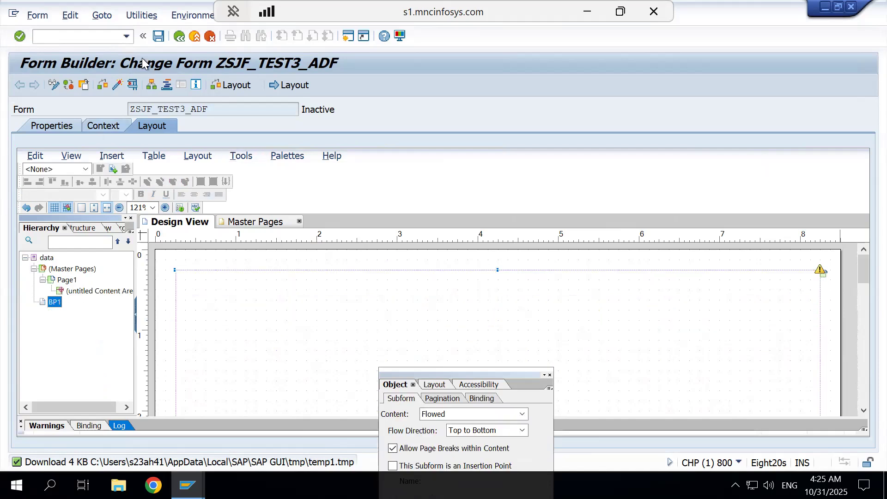
{"action": "left_click", "coordinate": [159, 37]}
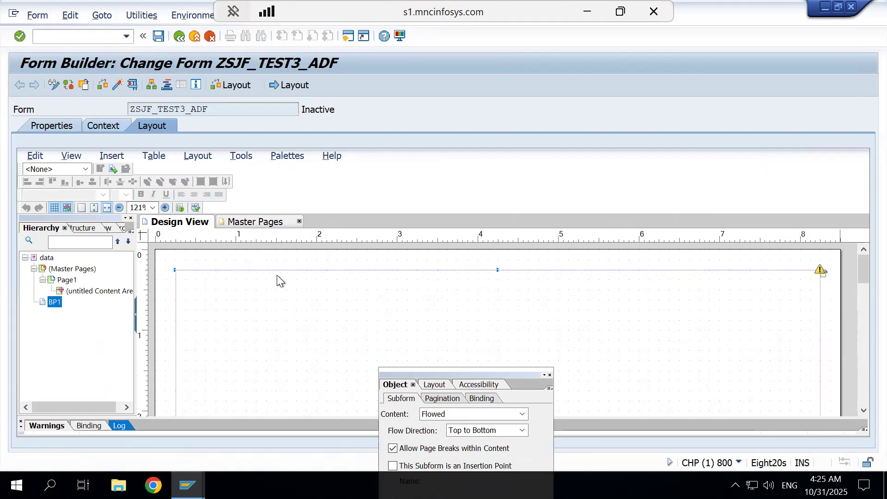
Deactivate the MANDT field under GT_VBAP's DATA node in the form context and save the form
{"action": "key", "text": "F3"}
{"action": "left_click", "coordinate": [172, 185]}
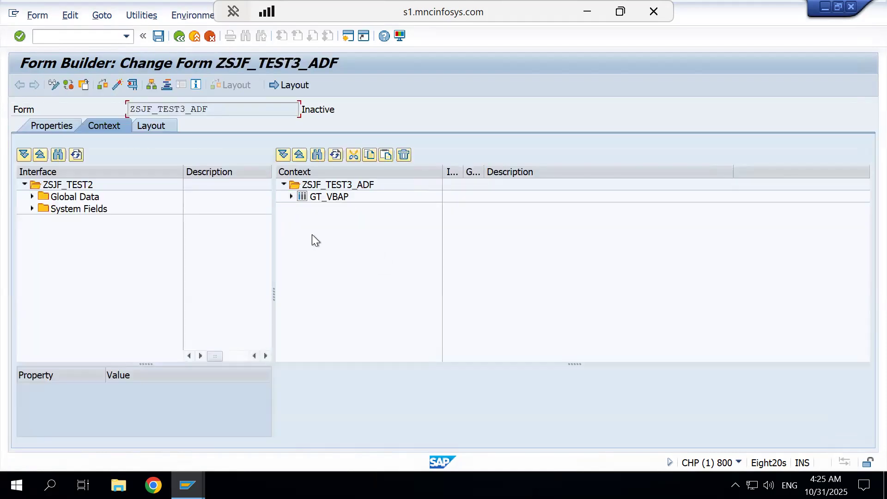
{"action": "left_click", "coordinate": [290, 197]}
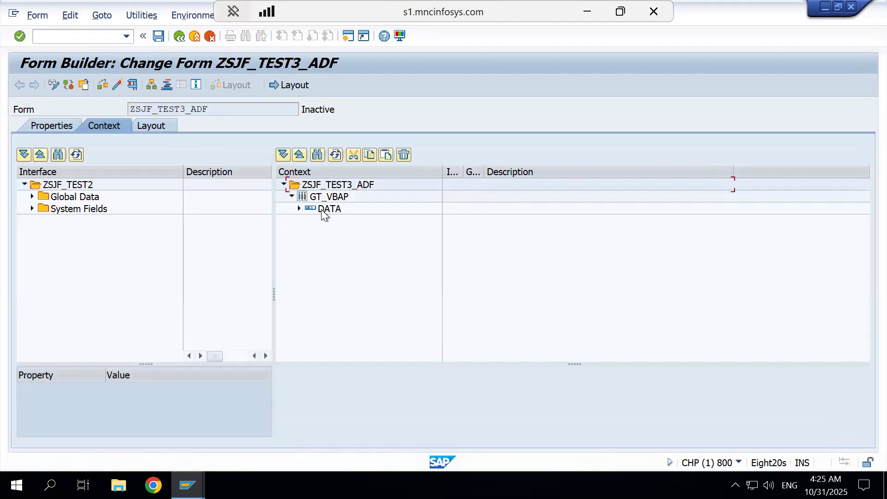
{"action": "left_click", "coordinate": [299, 208]}
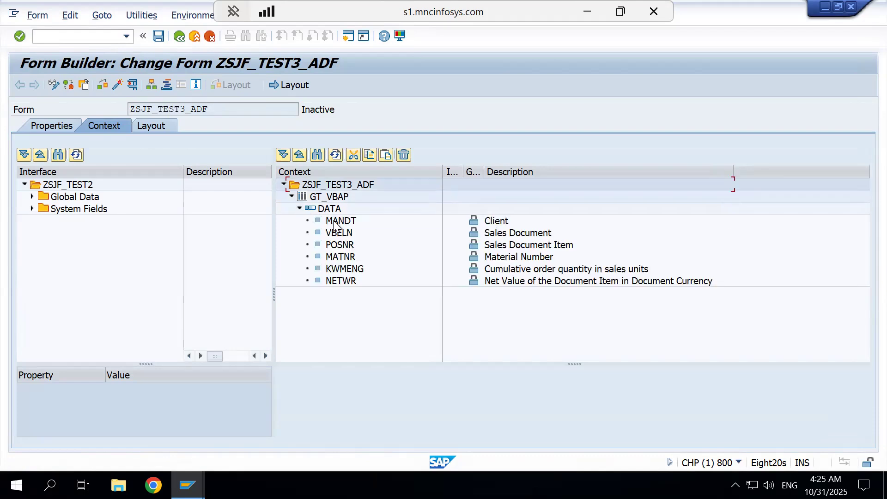
{"action": "left_click", "coordinate": [334, 222]}
{"action": "right_click", "coordinate": [334, 221]}
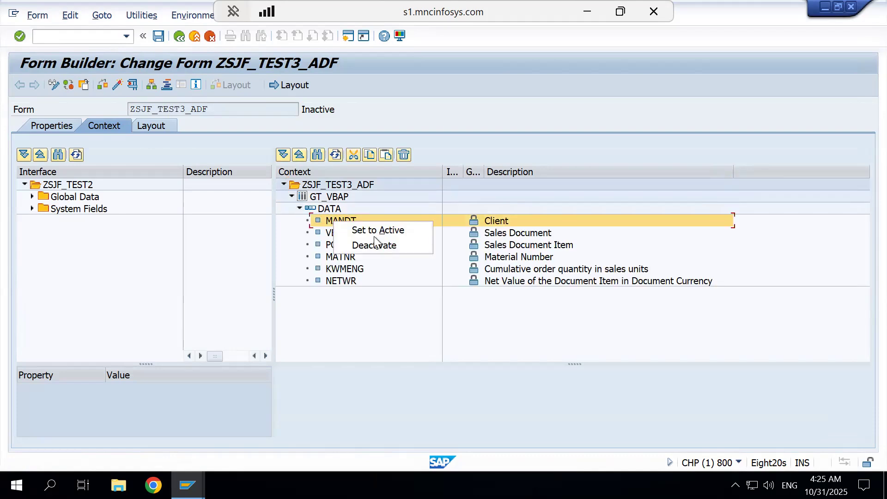
{"action": "left_click", "coordinate": [381, 246]}
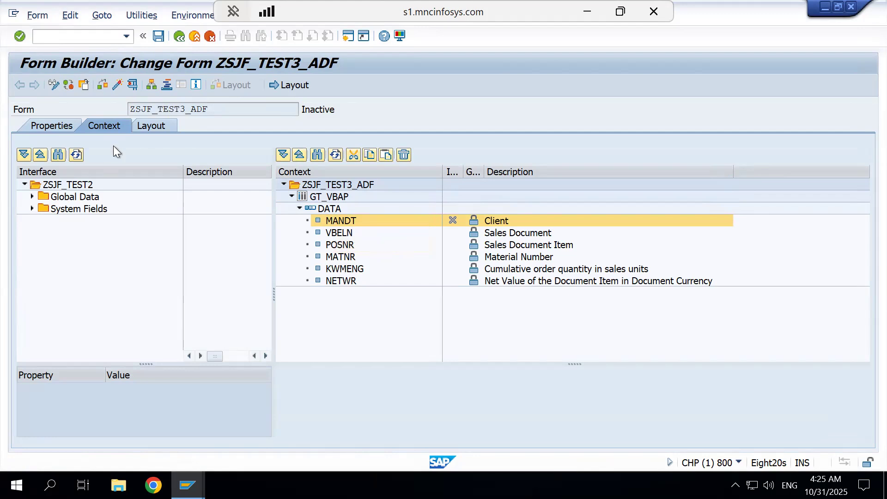
{"action": "left_click", "coordinate": [158, 37]}
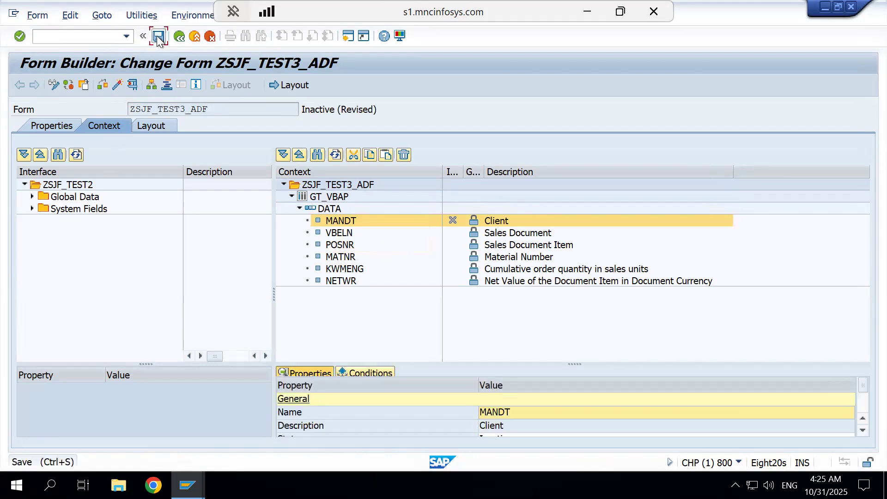
Return to the form layout and place the DATA node of GT_VBAP from the data view onto the page
{"action": "left_click", "coordinate": [154, 126]}
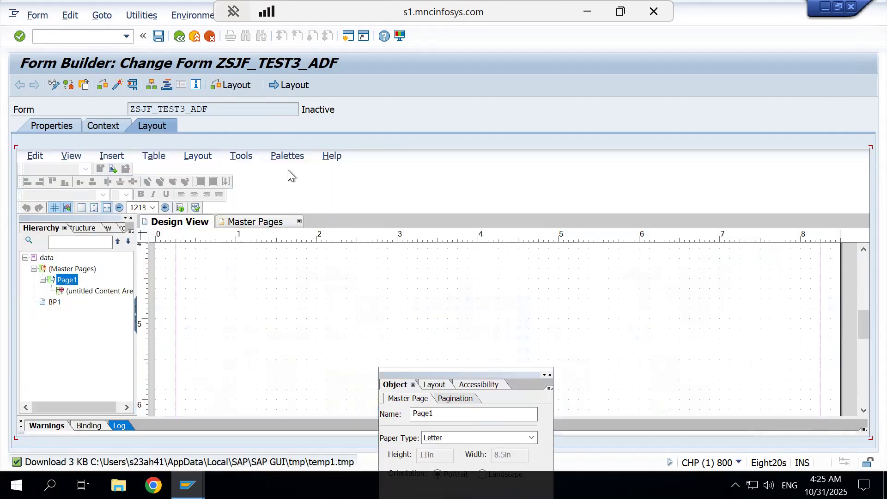
{"action": "left_click", "coordinate": [109, 227]}
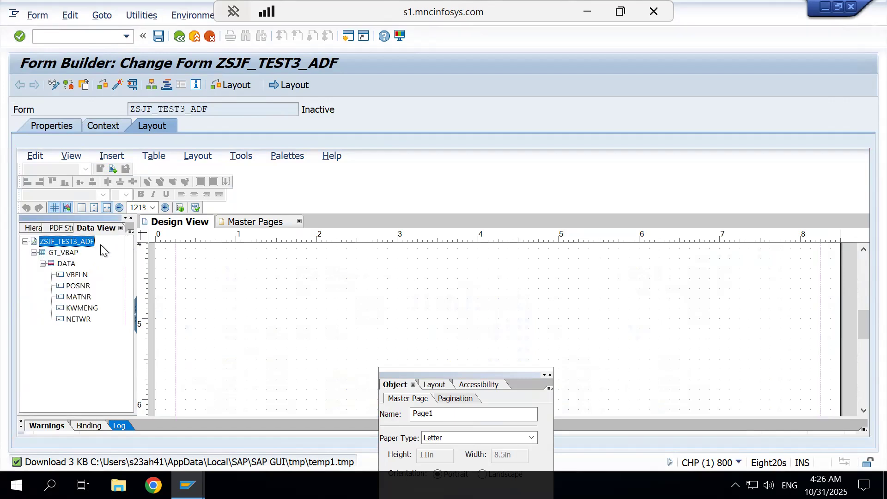
{"action": "left_click", "coordinate": [72, 264]}
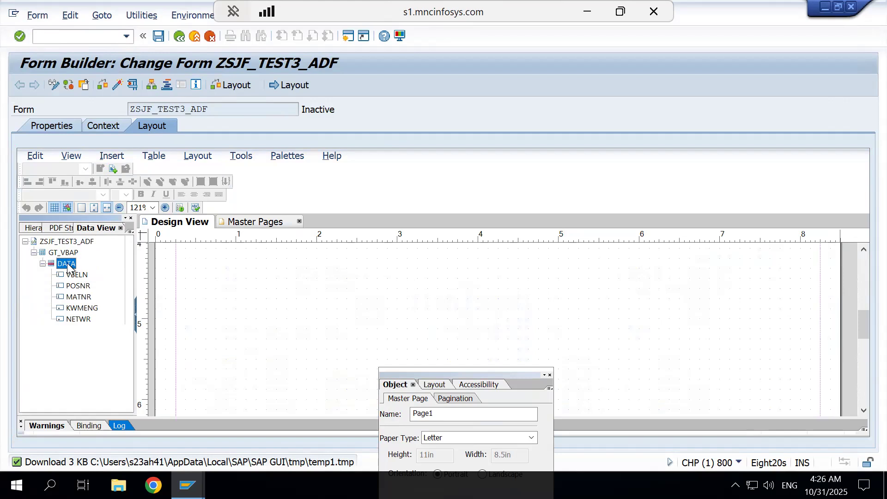
{"action": "left_click_drag", "start_coordinate": [67, 267], "coordinate": [194, 263]}
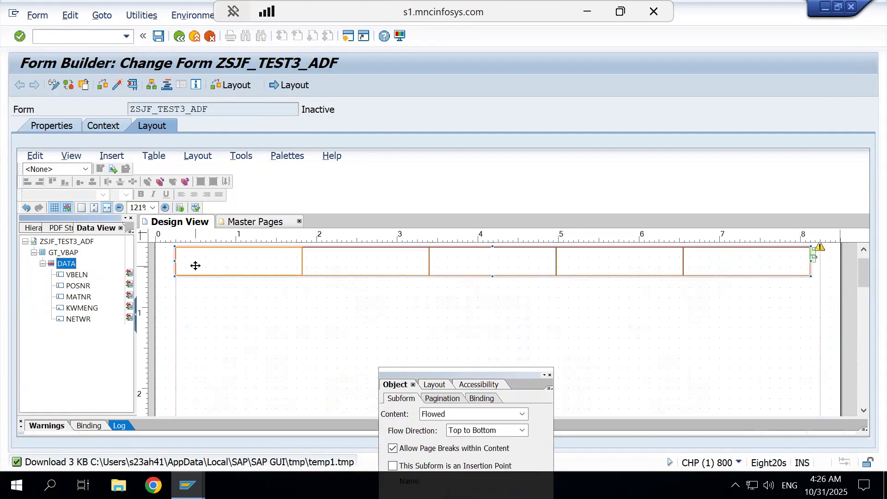
Move the untitled subform containing DATA into the BP1 subform in the hierarchy
{"action": "left_click", "coordinate": [33, 229]}
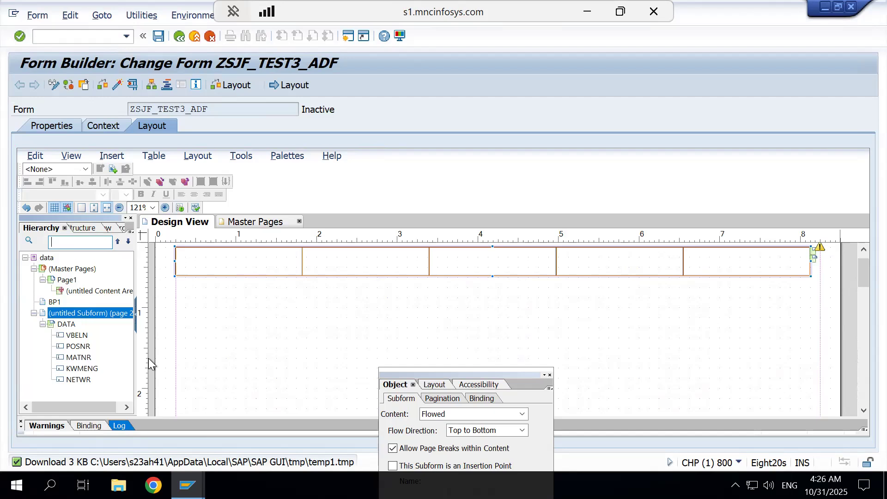
{"action": "left_click", "coordinate": [61, 317]}
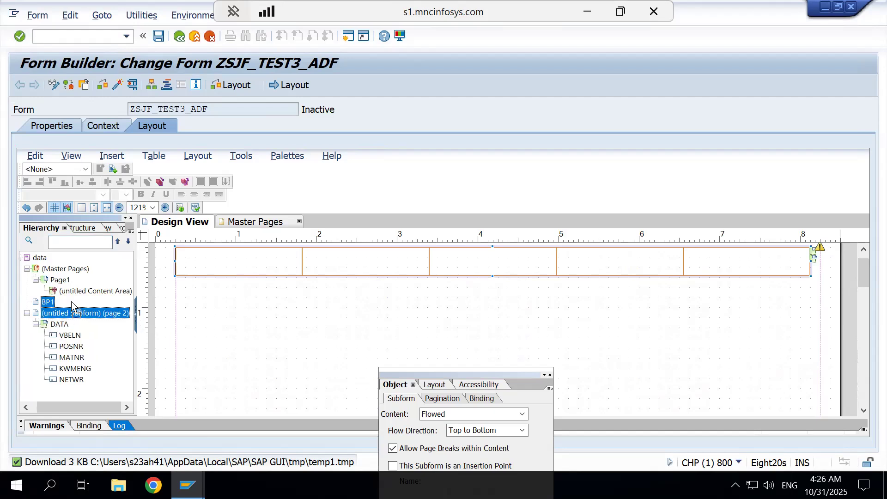
{"action": "left_click", "coordinate": [55, 303], "text": "ctrl"}
{"action": "left_click_drag", "start_coordinate": [55, 300], "coordinate": [56, 309]}
{"action": "double_click", "coordinate": [69, 319]}
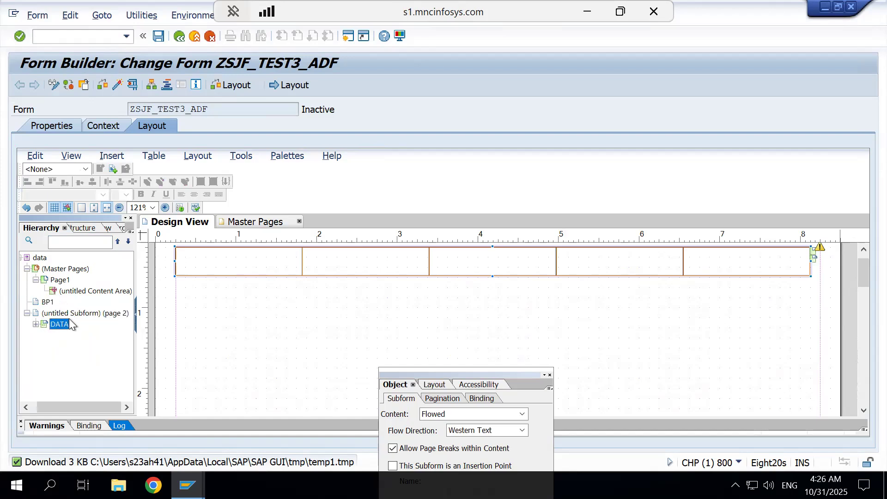
{"action": "mouse_move", "coordinate": [55, 315]}
{"action": "left_mouse_down"}
{"action": "mouse_move", "coordinate": [75, 314]}
{"action": "mouse_move", "coordinate": [60, 301]}
{"action": "left_mouse_up"}
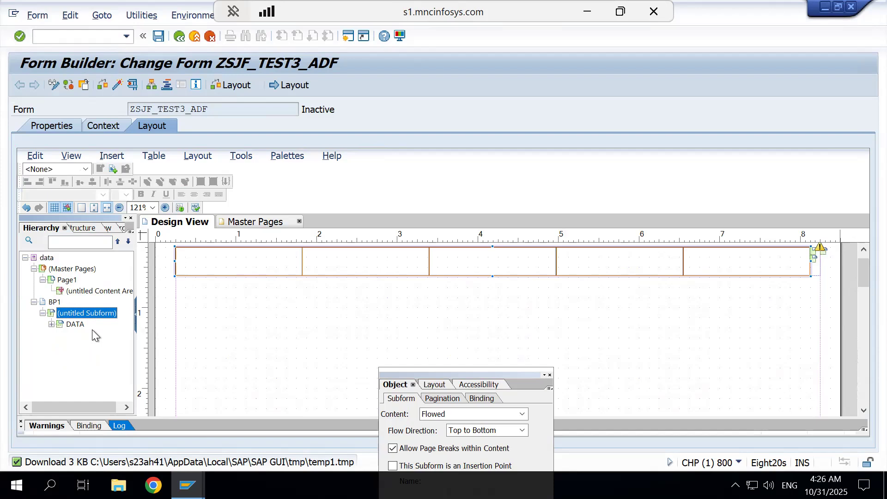
Paste a copy of the DATA subform and place it beside the original, directly under the untitled subform
{"action": "left_click", "coordinate": [78, 326]}
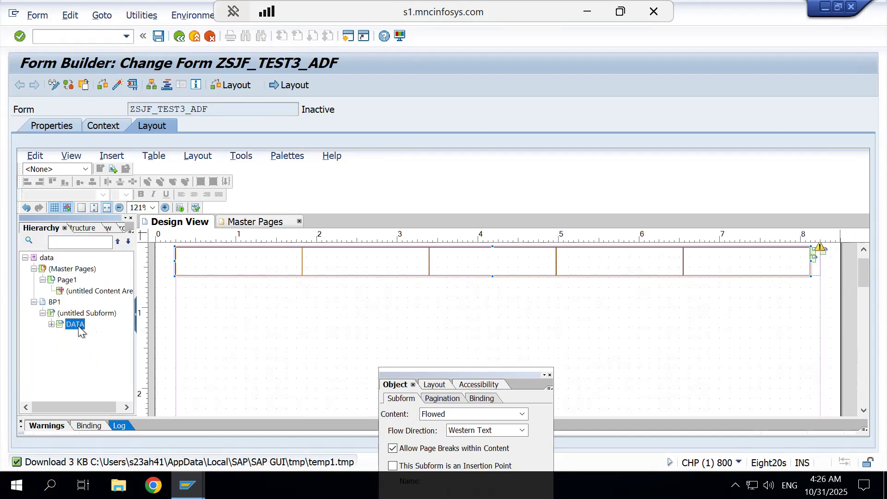
{"action": "key", "text": "ctrl+v"}
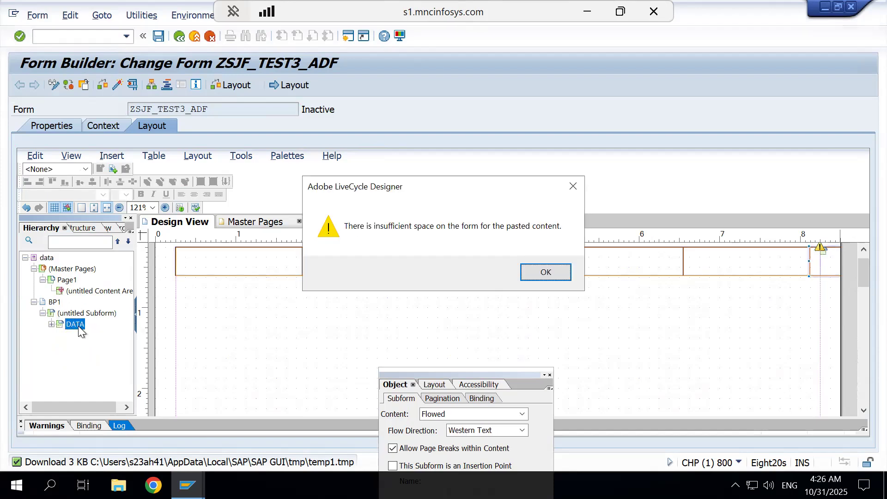
{"action": "left_click", "coordinate": [556, 276]}
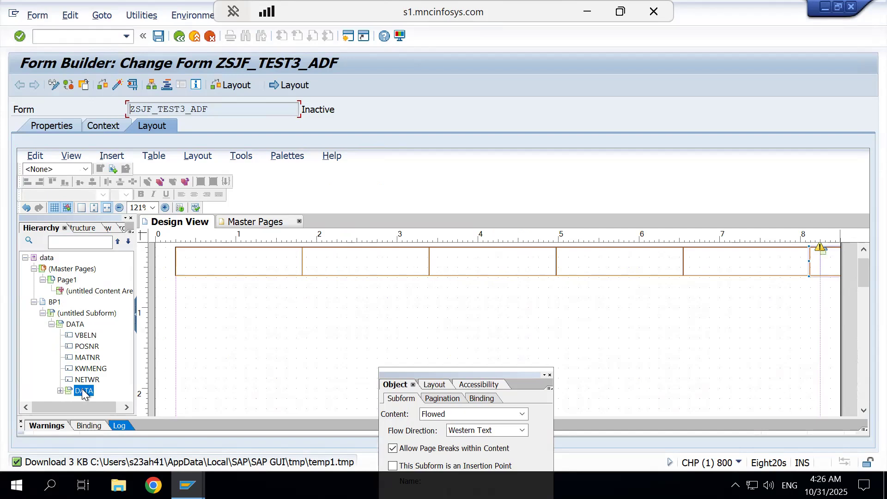
{"action": "left_click_drag", "start_coordinate": [83, 393], "coordinate": [76, 324]}
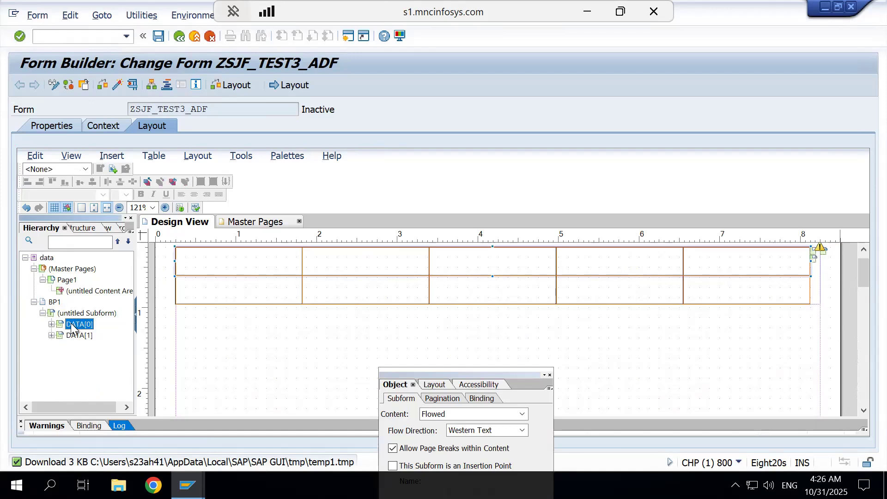
Rename the first DATA subform as Header_DATA and the second as Main_DATA
{"action": "left_click", "coordinate": [72, 325]}
{"action": "key", "text": "Home"}
{"action": "type", "text": "Header_"}
{"action": "key", "text": "Return"}
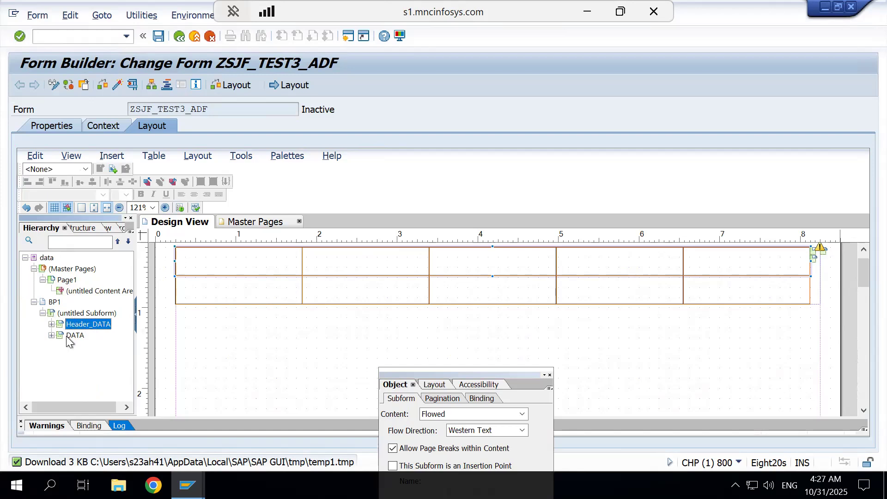
{"action": "left_click", "coordinate": [74, 336]}
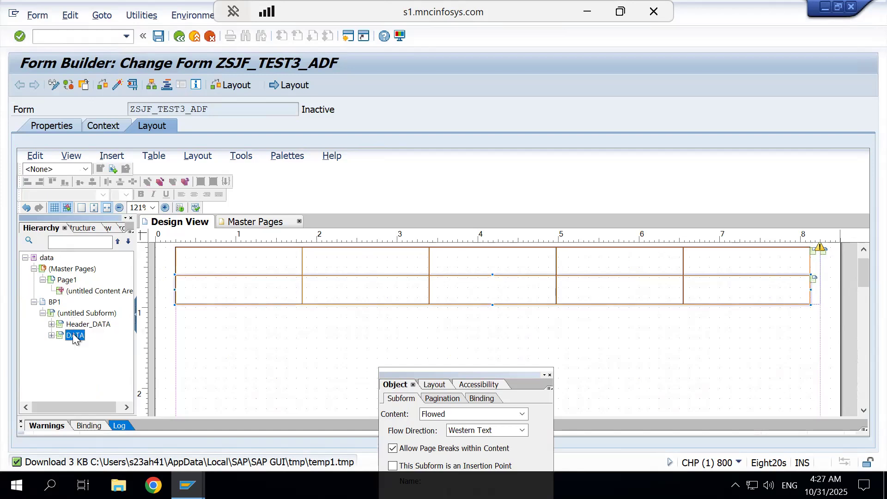
{"action": "left_click", "coordinate": [70, 339]}
{"action": "type", "text": "Main_"}
{"action": "key", "text": "Return"}
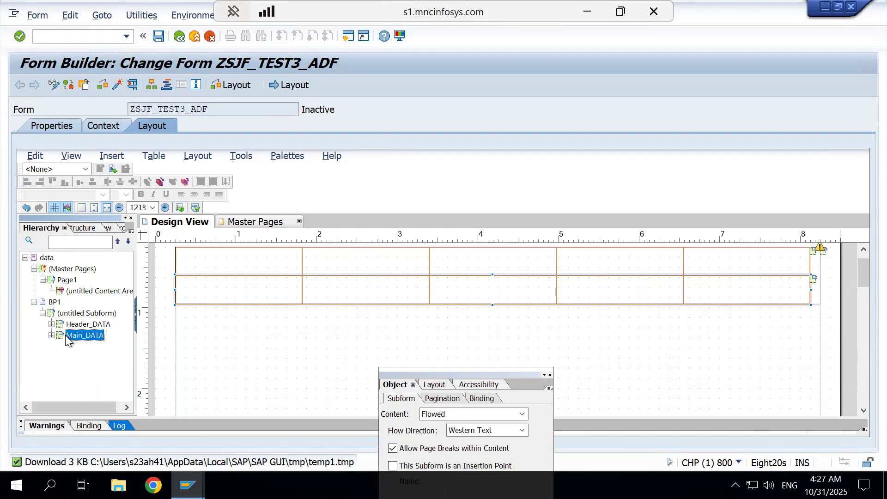
Rename the untitled subform that holds Header_DATA and Main_DATA as Table
{"action": "left_click", "coordinate": [82, 316]}
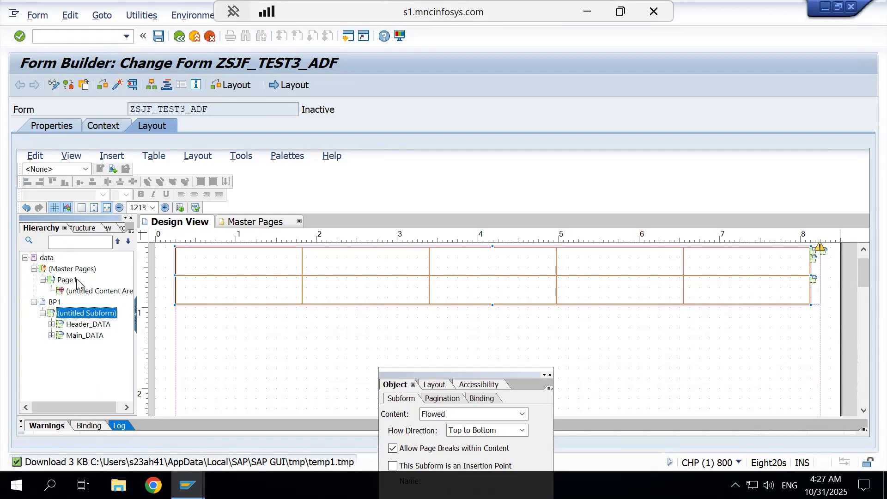
{"action": "left_click", "coordinate": [92, 316]}
{"action": "type", "text": "Table"}
{"action": "key", "text": "Return"}
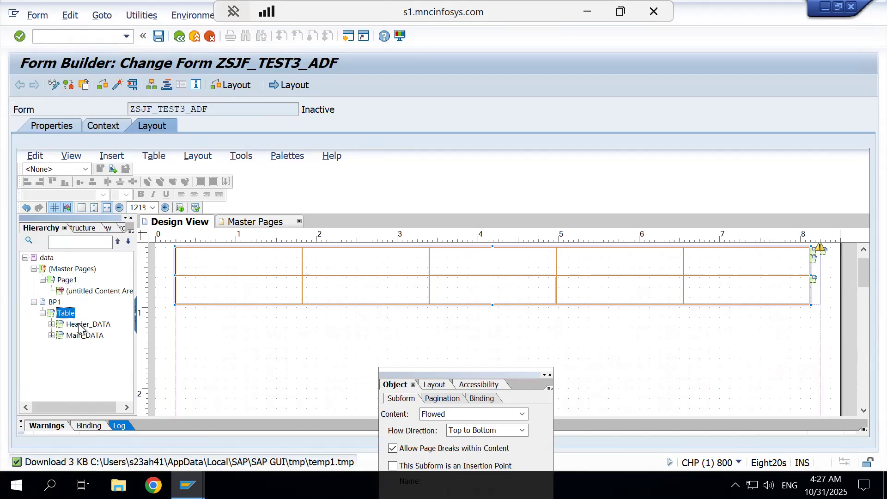
Widen the Main_DATA and Header_DATA subforms to the right edge of the content area
{"action": "left_click", "coordinate": [78, 327]}
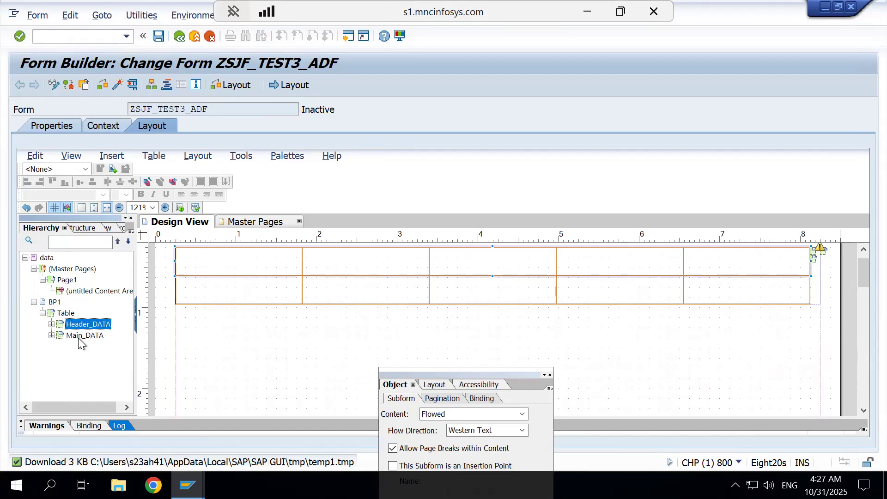
{"action": "left_click", "coordinate": [79, 337]}
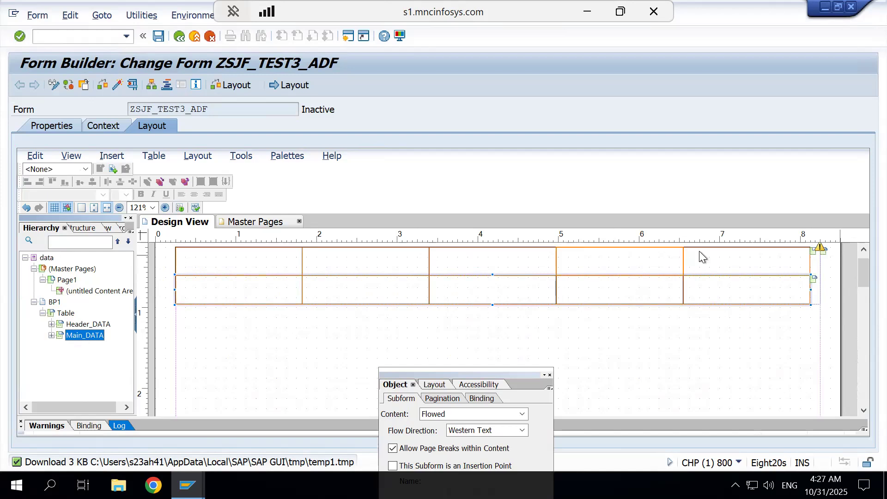
{"action": "left_click_drag", "start_coordinate": [810, 290], "coordinate": [821, 290]}
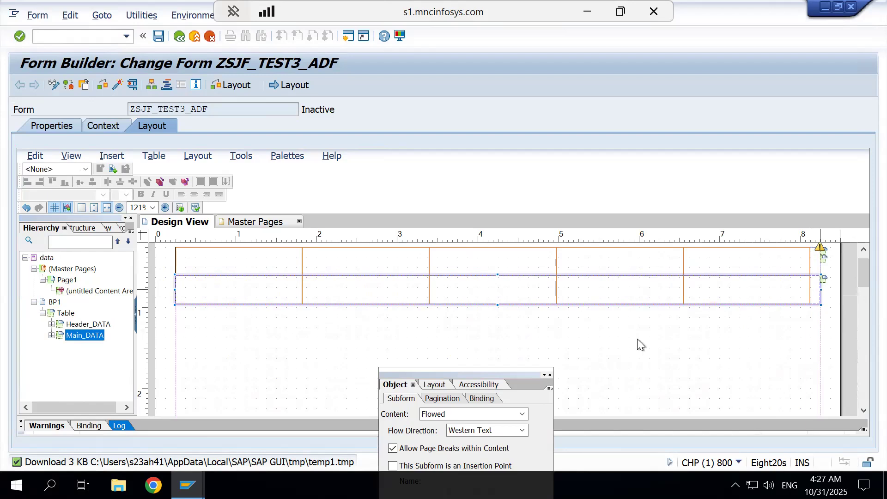
{"action": "left_click", "coordinate": [104, 326]}
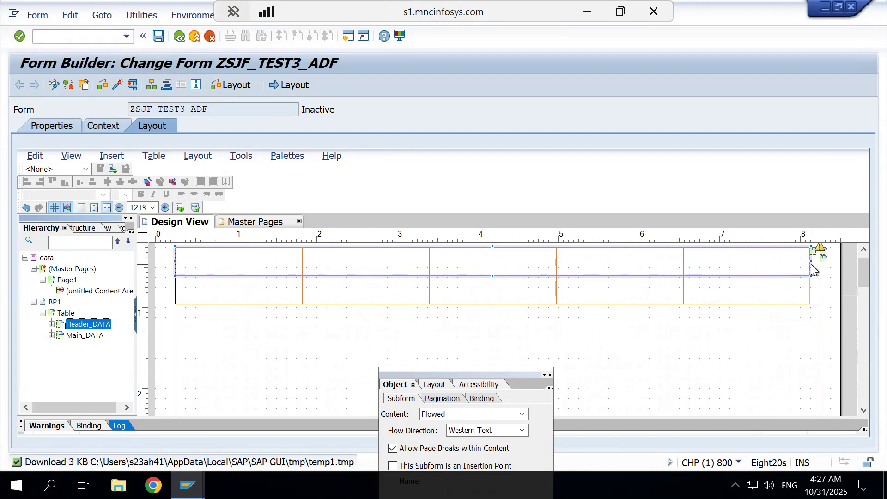
{"action": "left_click_drag", "start_coordinate": [811, 261], "coordinate": [821, 261]}
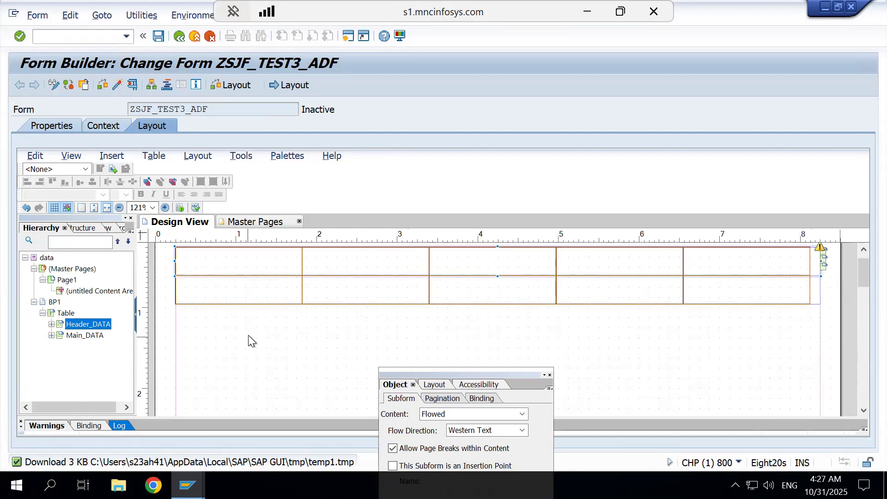
Widen Main_DATA's NETWR field toward the subform's right edge, and undo the extra resize that wraps it onto a new line
{"action": "left_click", "coordinate": [690, 288]}
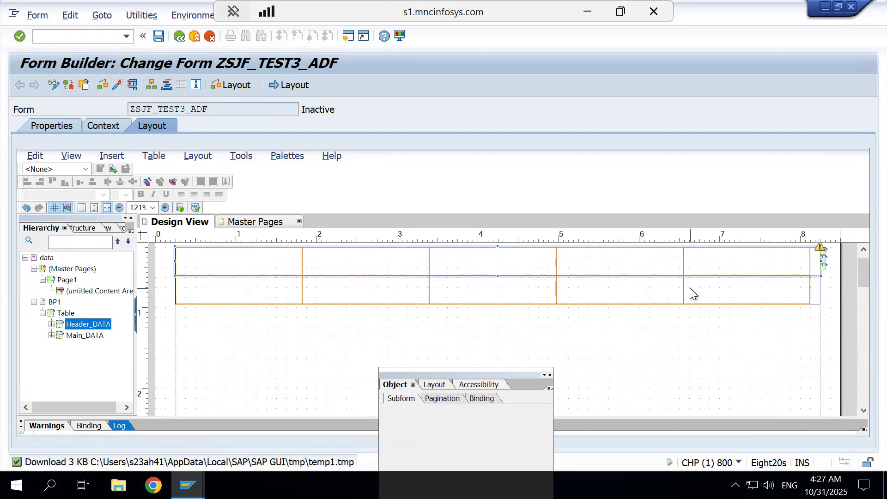
{"action": "left_click_drag", "start_coordinate": [683, 290], "coordinate": [679, 290]}
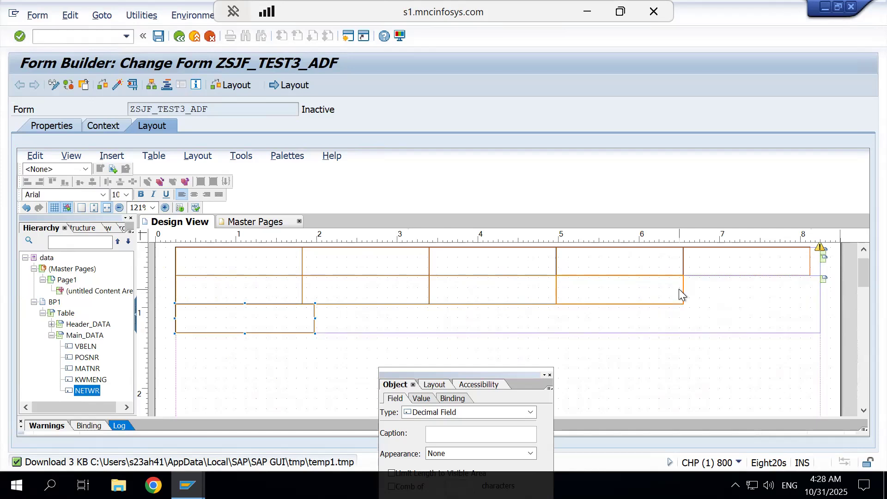
{"action": "key", "text": "ctrl+z"}
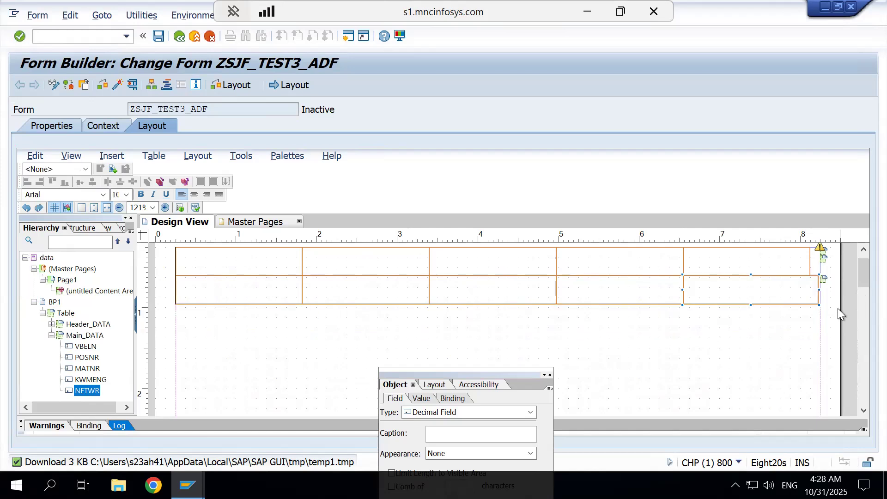
Set the Header_DATA subform's content type to Positioned
{"action": "left_click", "coordinate": [51, 334]}
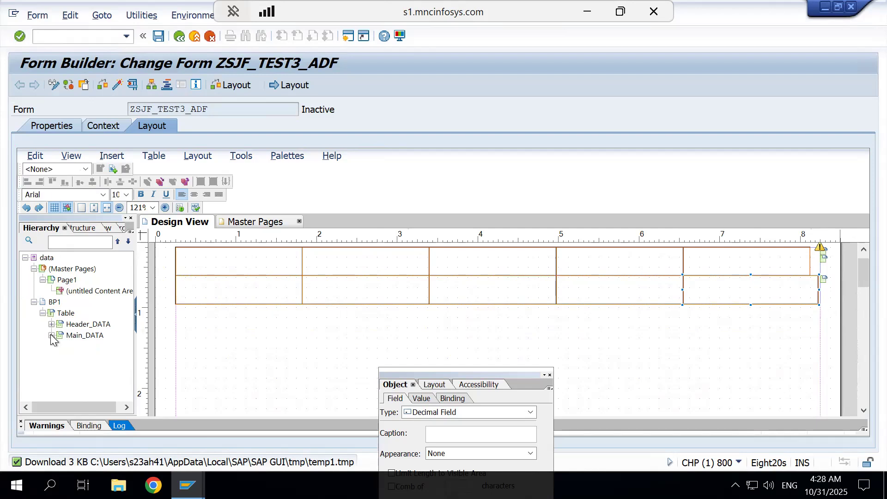
{"action": "left_click", "coordinate": [85, 326]}
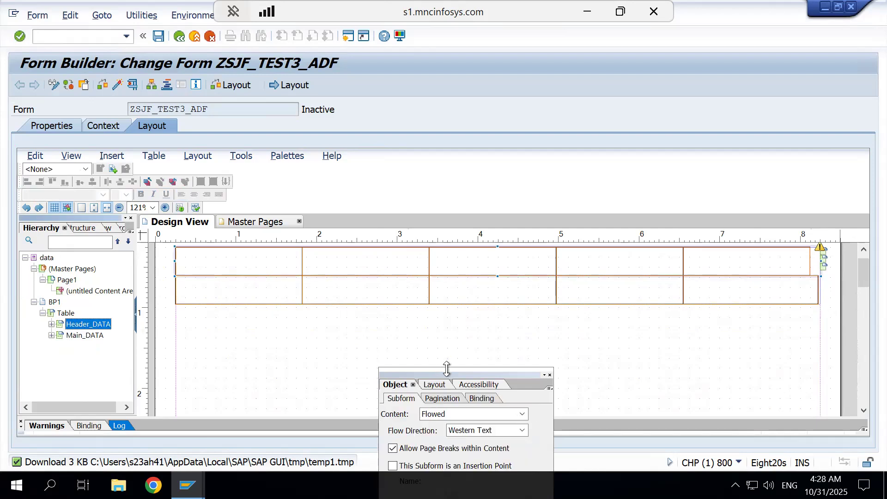
{"action": "left_click_drag", "start_coordinate": [453, 372], "coordinate": [453, 212]}
{"action": "left_click", "coordinate": [453, 252]}
{"action": "left_click", "coordinate": [453, 251]}
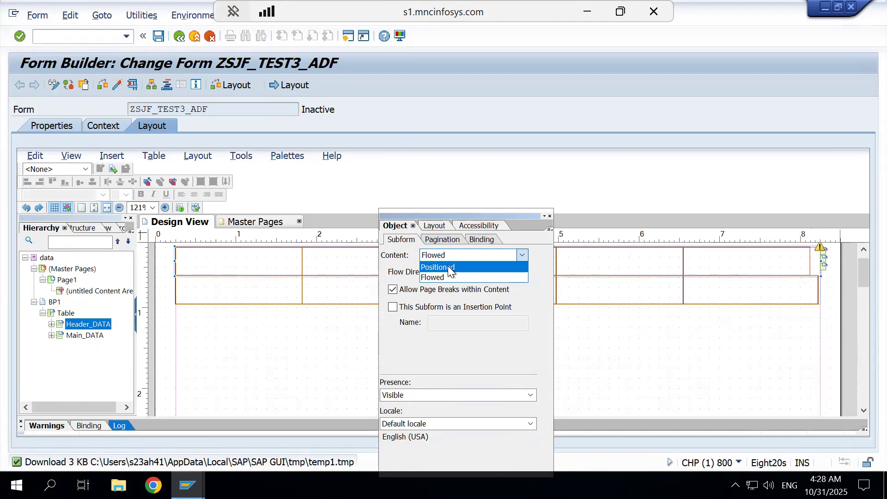
{"action": "left_click", "coordinate": [447, 267]}
{"action": "left_click_drag", "start_coordinate": [485, 217], "coordinate": [479, 359]}
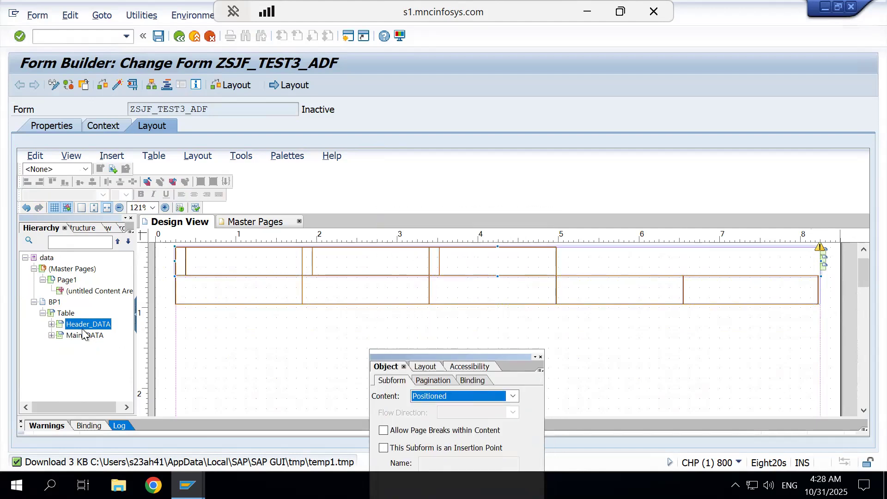
Move Header_DATA's NETWR field to the fifth column and its KWMENG field to the fourth column
{"action": "left_click", "coordinate": [51, 324]}
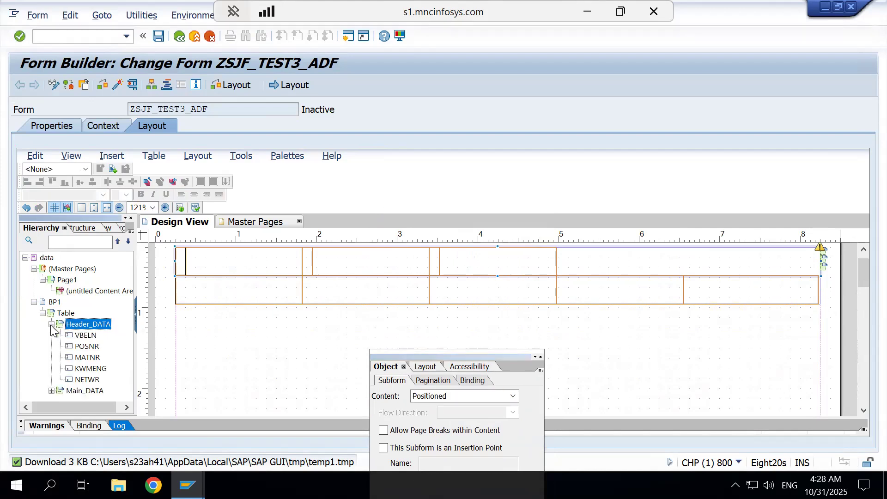
{"action": "left_click", "coordinate": [86, 380]}
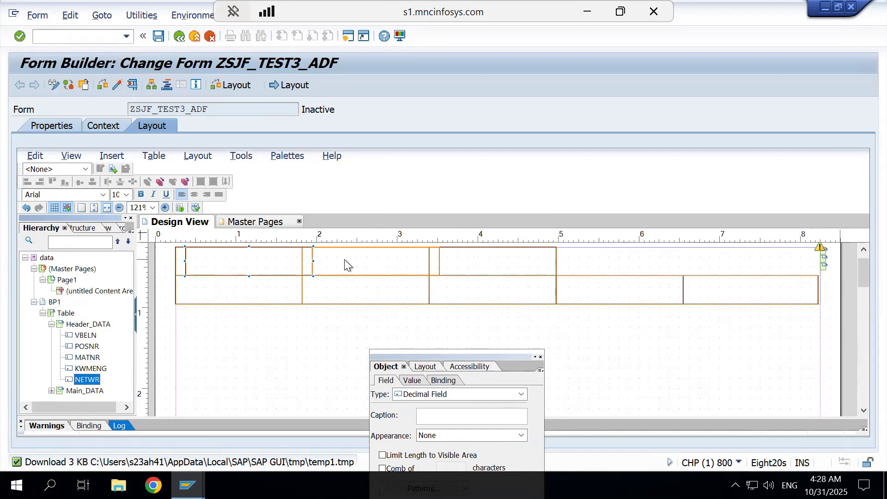
{"action": "left_click_drag", "start_coordinate": [274, 262], "coordinate": [786, 263]}
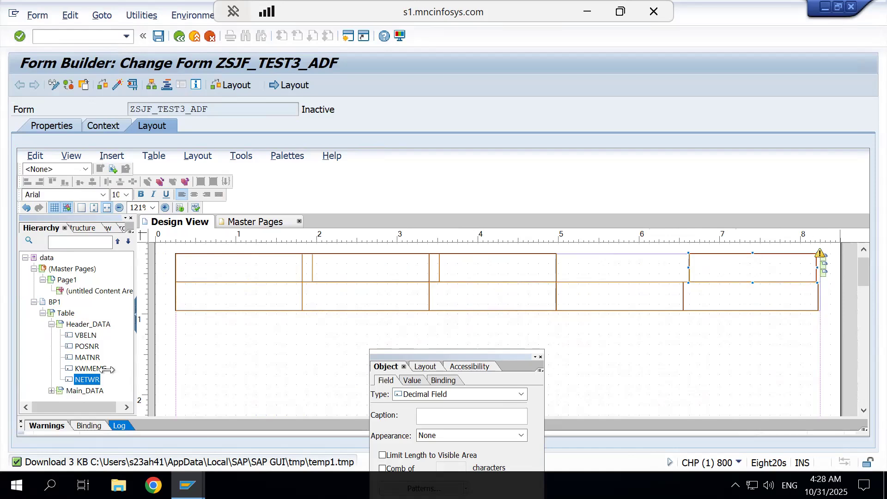
{"action": "left_click", "coordinate": [91, 368]}
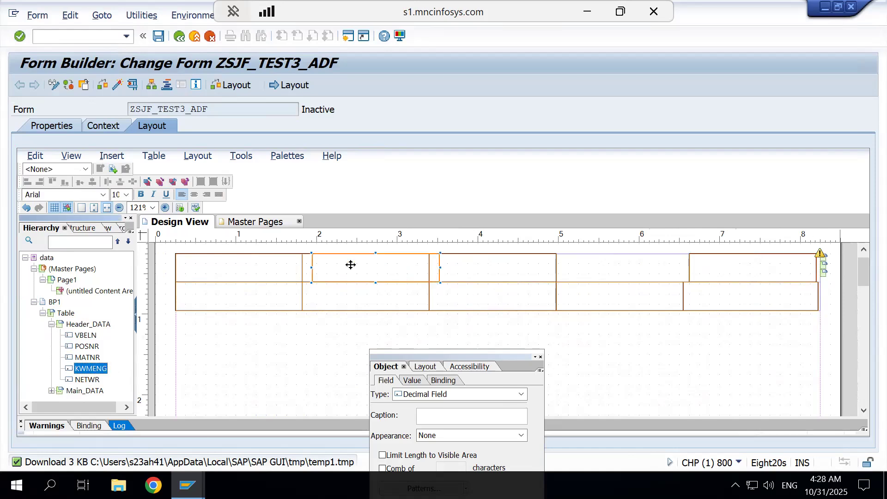
{"action": "left_click_drag", "start_coordinate": [352, 266], "coordinate": [529, 262]}
{"action": "mouse_move", "coordinate": [584, 262]}
{"action": "left_mouse_down"}
{"action": "mouse_move", "coordinate": [607, 260]}
{"action": "mouse_move", "coordinate": [594, 260]}
{"action": "left_mouse_up"}
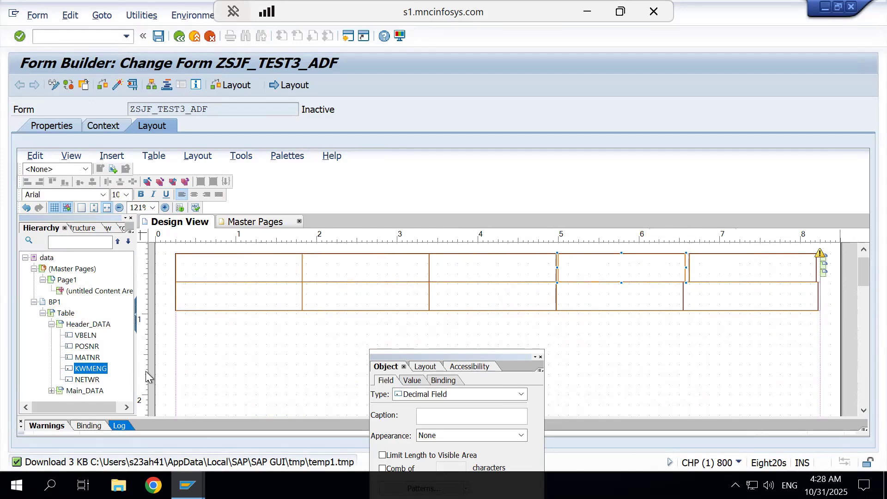
Widen Header_DATA's NETWR field to about 1.625 in so it ends at the subform's right edge
{"action": "left_click", "coordinate": [448, 277]}
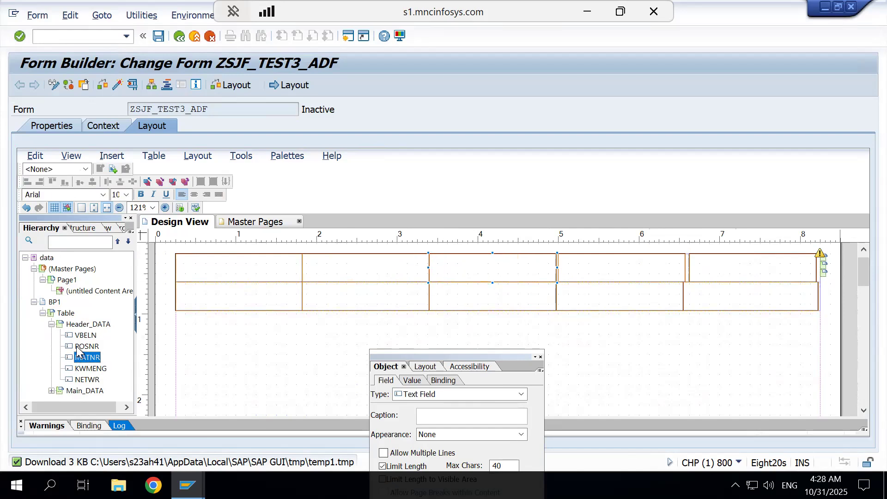
{"action": "left_click", "coordinate": [77, 346]}
{"action": "left_click", "coordinate": [86, 336]}
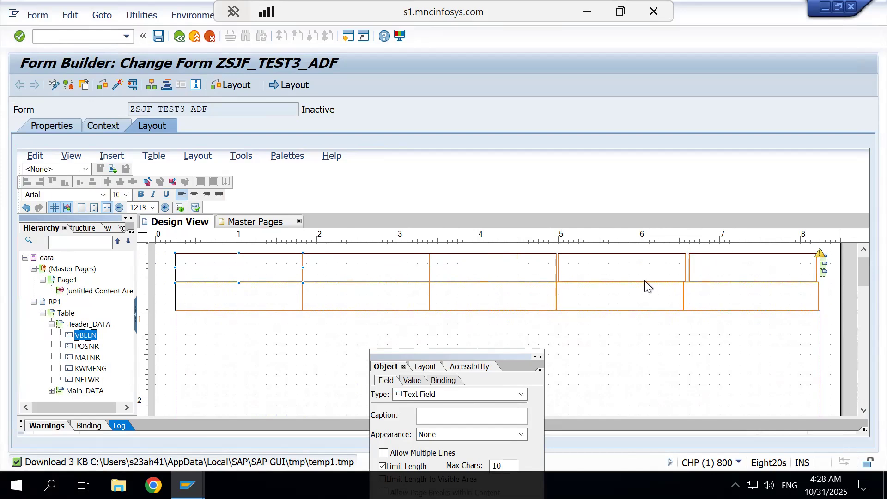
{"action": "left_click", "coordinate": [637, 270]}
{"action": "left_click_drag", "start_coordinate": [637, 270], "coordinate": [638, 276]}
{"action": "left_click", "coordinate": [699, 265]}
{"action": "left_click_drag", "start_coordinate": [702, 265], "coordinate": [695, 265]}
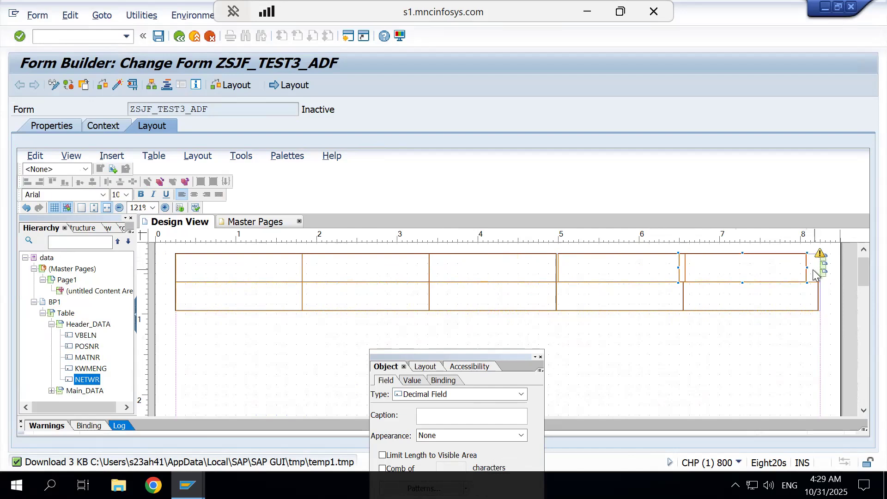
{"action": "mouse_move", "coordinate": [807, 267]}
{"action": "left_mouse_down"}
{"action": "mouse_move", "coordinate": [816, 266]}
{"action": "mouse_move", "coordinate": [796, 267]}
{"action": "left_mouse_up"}
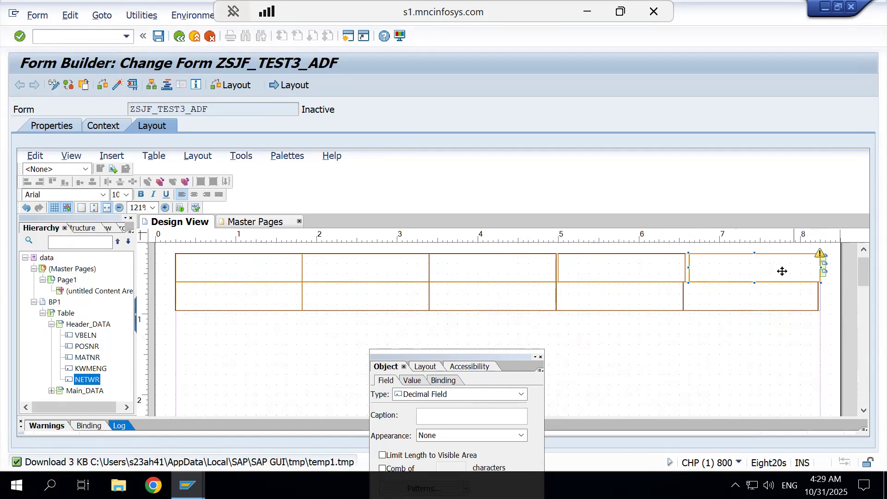
{"action": "left_click_drag", "start_coordinate": [736, 267], "coordinate": [730, 266]}
{"action": "left_click", "coordinate": [639, 267]}
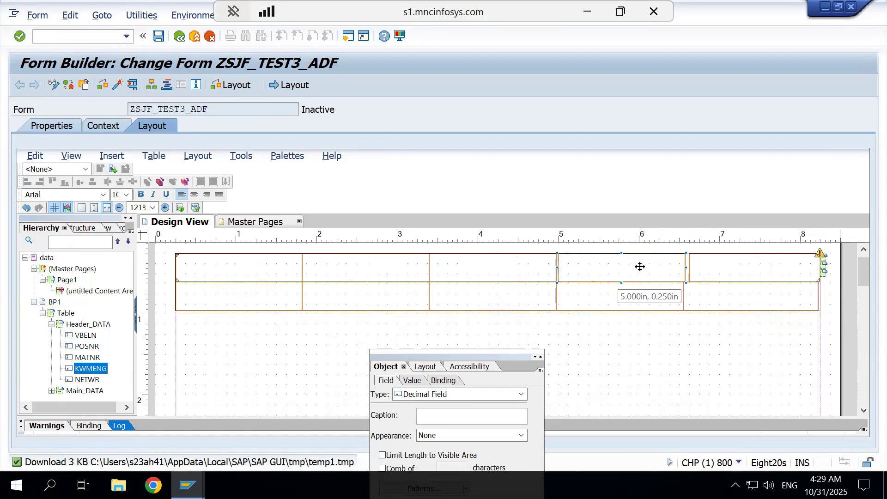
{"action": "left_click", "coordinate": [697, 360]}
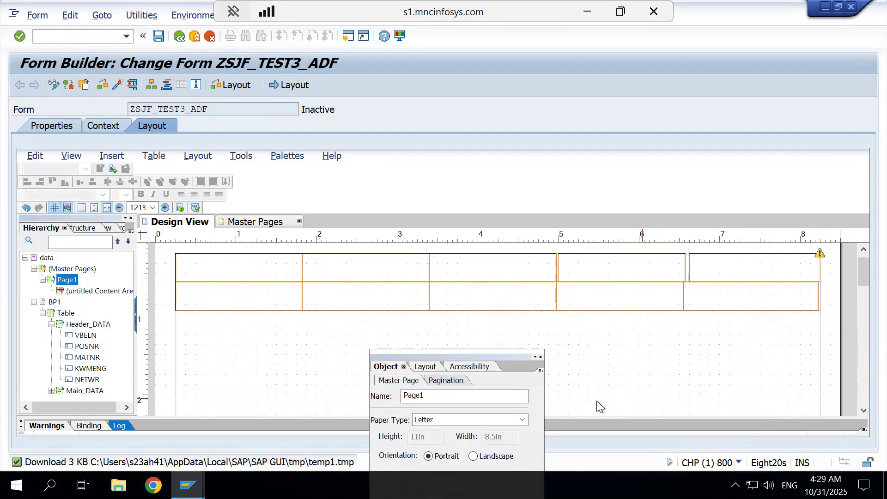
Compare the size and position settings of the KWMENG fields in Main_DATA and Header_DATA
{"action": "left_click", "coordinate": [606, 297]}
{"action": "left_click_drag", "start_coordinate": [493, 353], "coordinate": [408, 203]}
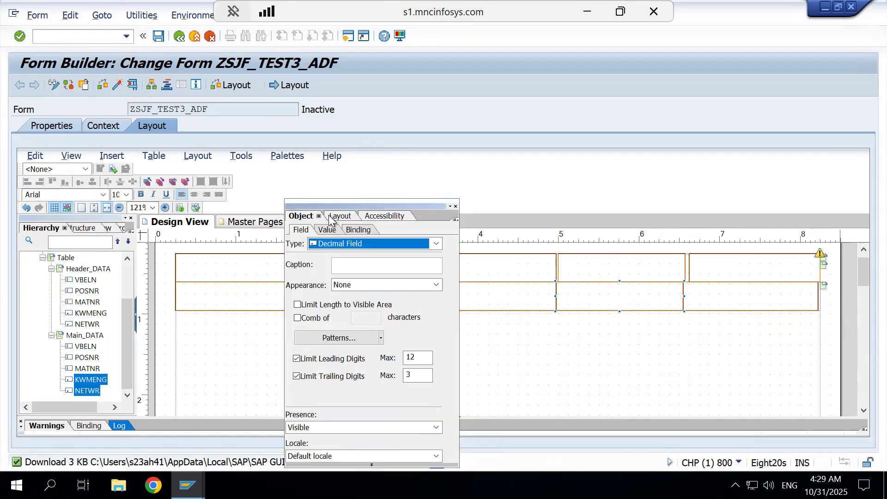
{"action": "left_click", "coordinate": [334, 217]}
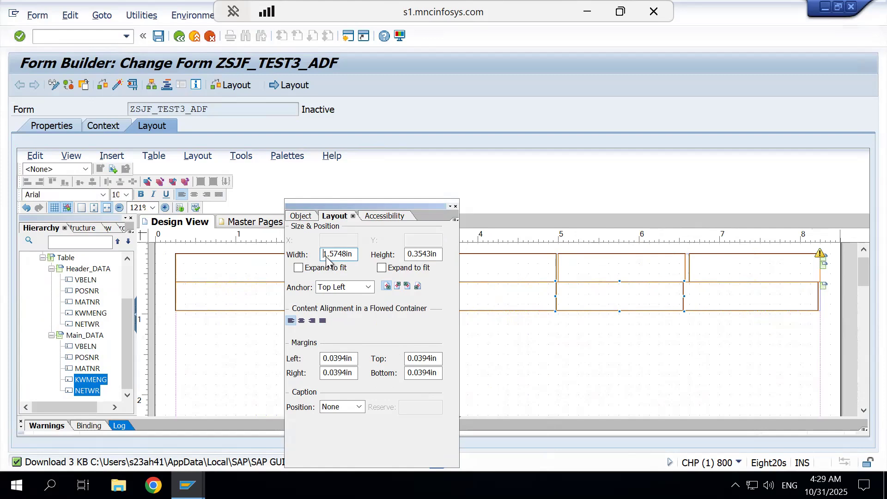
{"action": "left_click", "coordinate": [608, 271]}
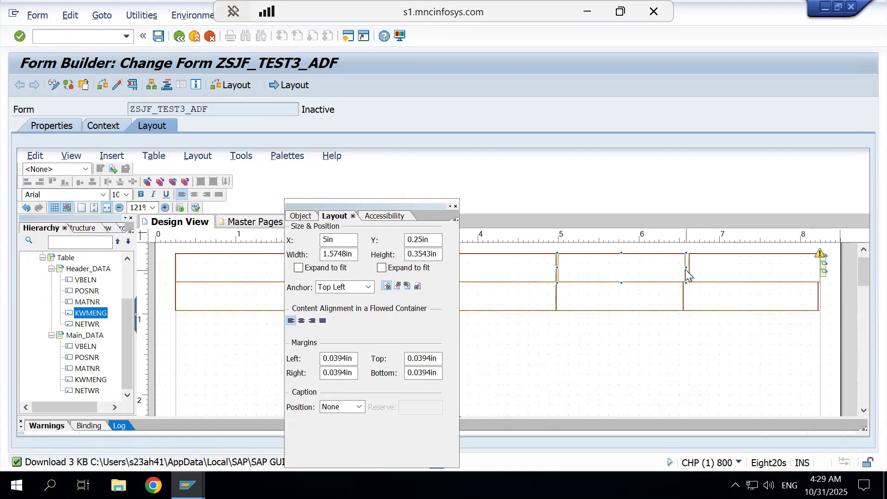
Narrow Header_DATA's KWMENG field slightly and place its NETWR field at X 6.625 in
{"action": "mouse_move", "coordinate": [685, 268]}
{"action": "left_mouse_down"}
{"action": "mouse_move", "coordinate": [645, 273]}
{"action": "mouse_move", "coordinate": [688, 267]}
{"action": "left_mouse_up"}
{"action": "left_click", "coordinate": [702, 266]}
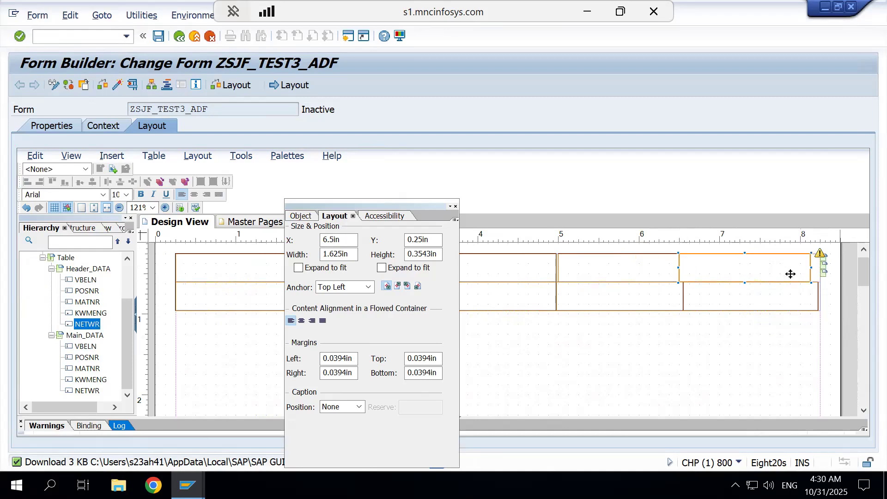
{"action": "mouse_move", "coordinate": [754, 268]}
{"action": "left_mouse_down"}
{"action": "mouse_move", "coordinate": [761, 276]}
{"action": "mouse_move", "coordinate": [770, 266]}
{"action": "left_mouse_up"}
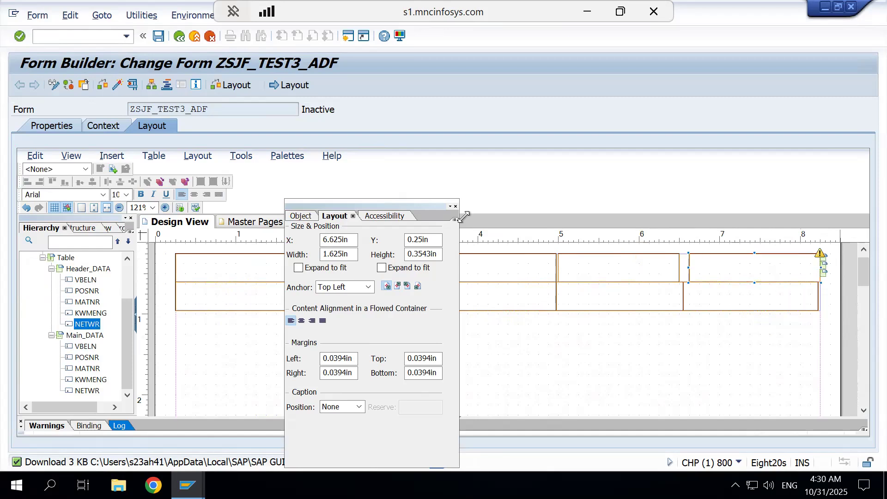
Check the layout settings of Table, Header_DATA and Main_DATA, and collapse both data subforms in the hierarchy
{"action": "left_click_drag", "start_coordinate": [420, 206], "coordinate": [693, 266]}
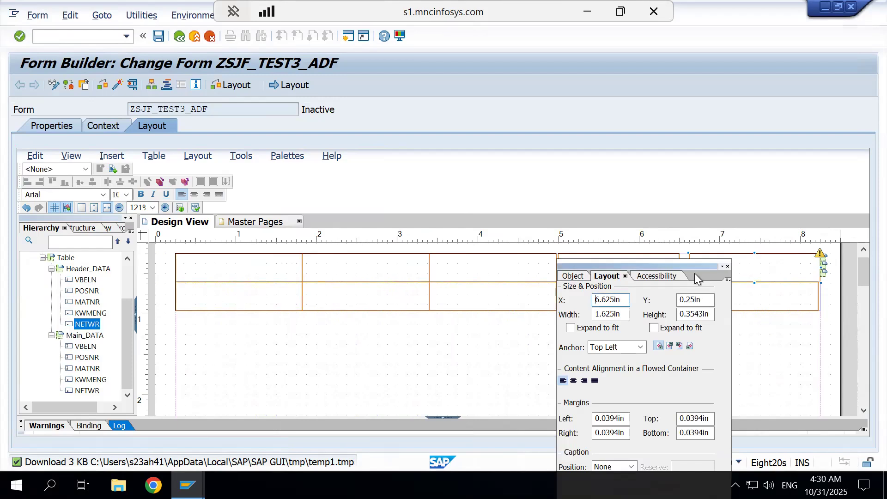
{"action": "left_click", "coordinate": [50, 273]}
{"action": "left_click", "coordinate": [51, 269]}
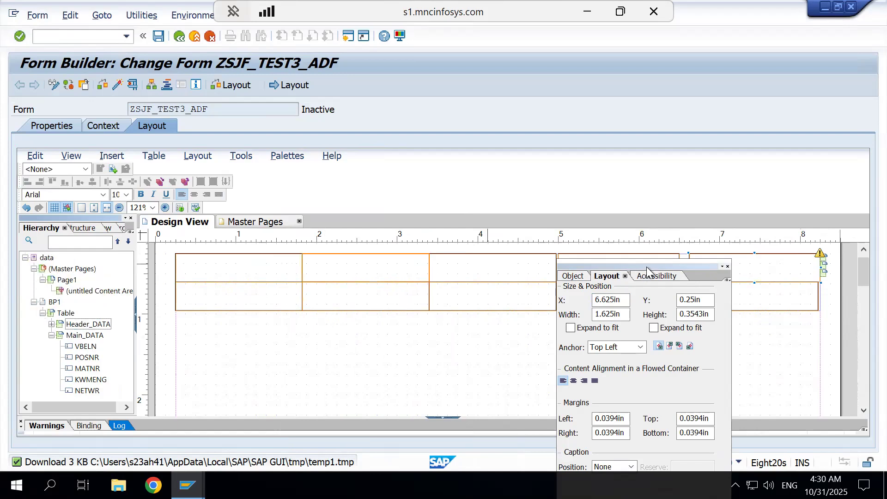
{"action": "left_click", "coordinate": [65, 314]}
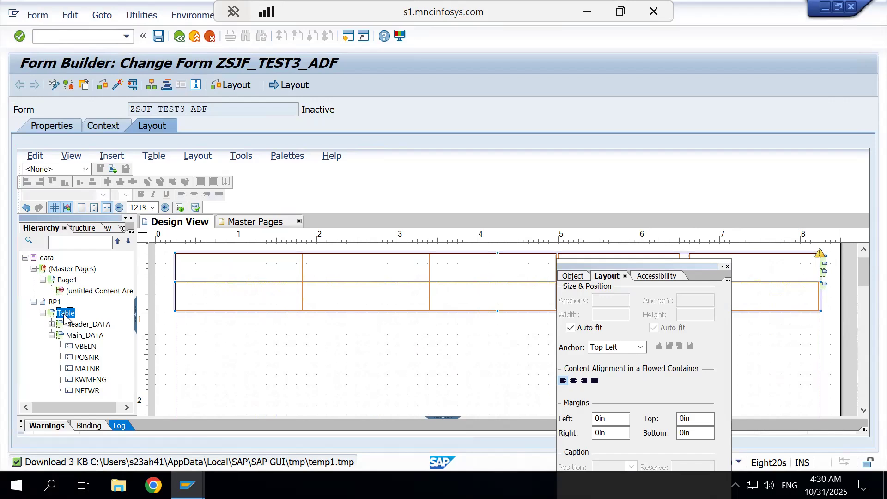
{"action": "left_click", "coordinate": [85, 326]}
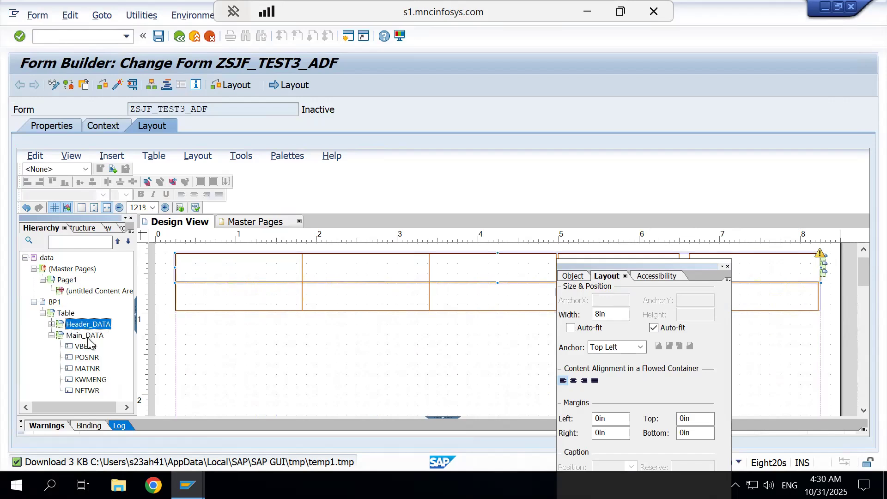
{"action": "left_click", "coordinate": [86, 336]}
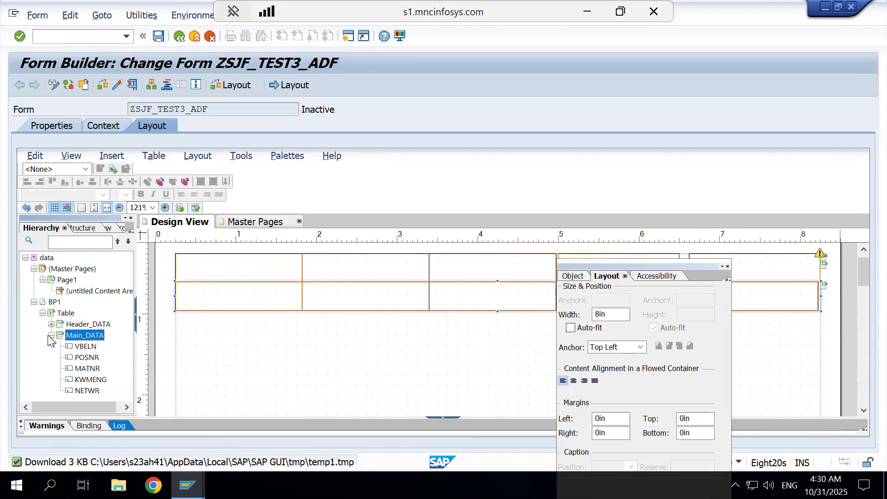
{"action": "left_click", "coordinate": [51, 336]}
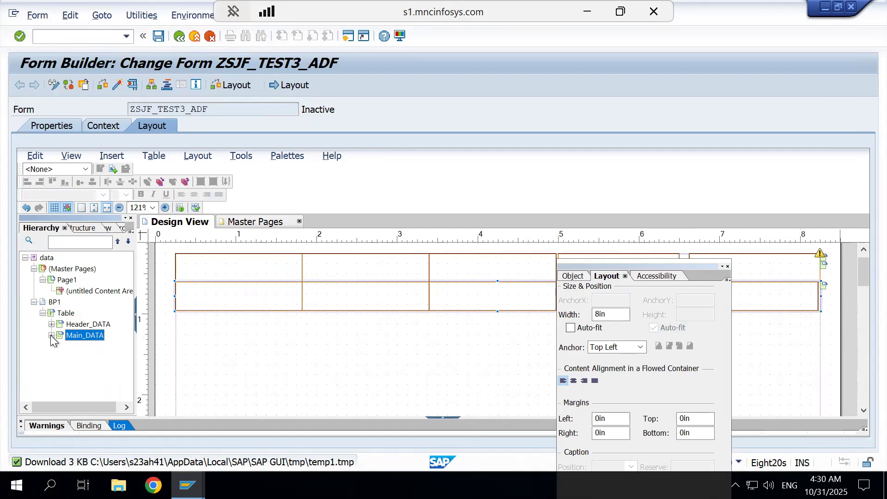
Set the Table subform's accessibility role to Table
{"action": "left_click", "coordinate": [65, 314]}
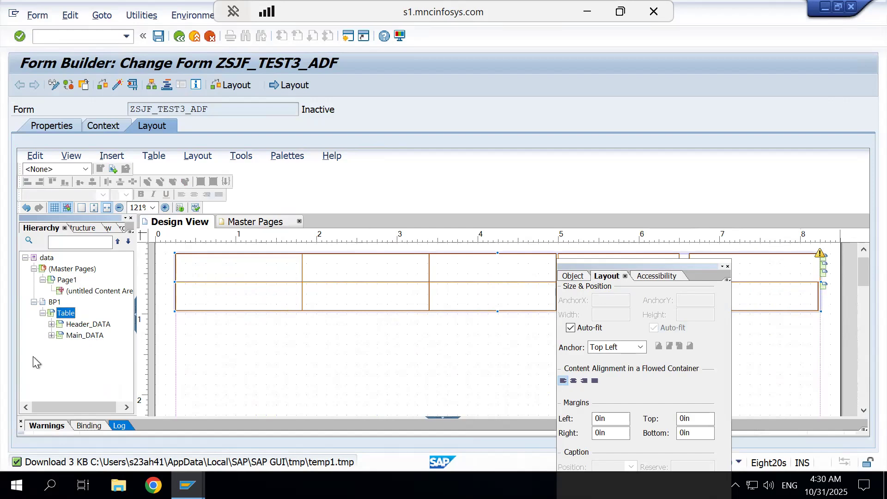
{"action": "left_click", "coordinate": [63, 316]}
{"action": "left_click", "coordinate": [665, 277]}
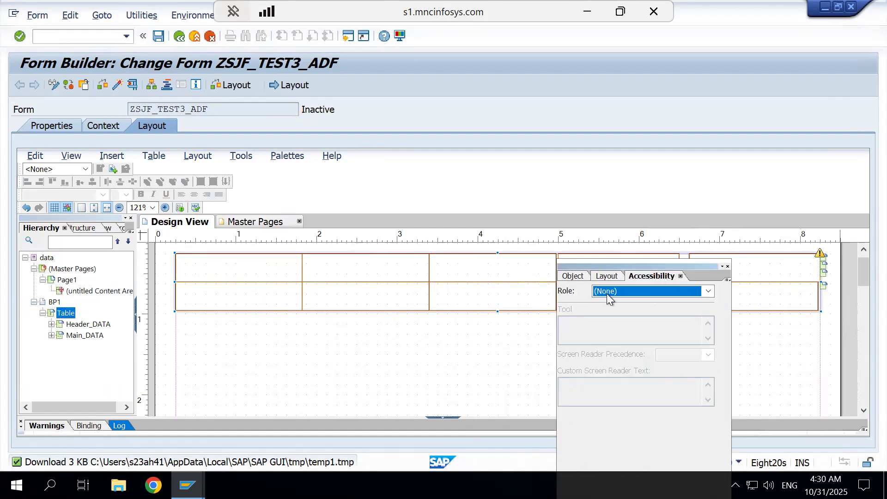
{"action": "left_click", "coordinate": [653, 289]}
{"action": "left_click", "coordinate": [638, 303]}
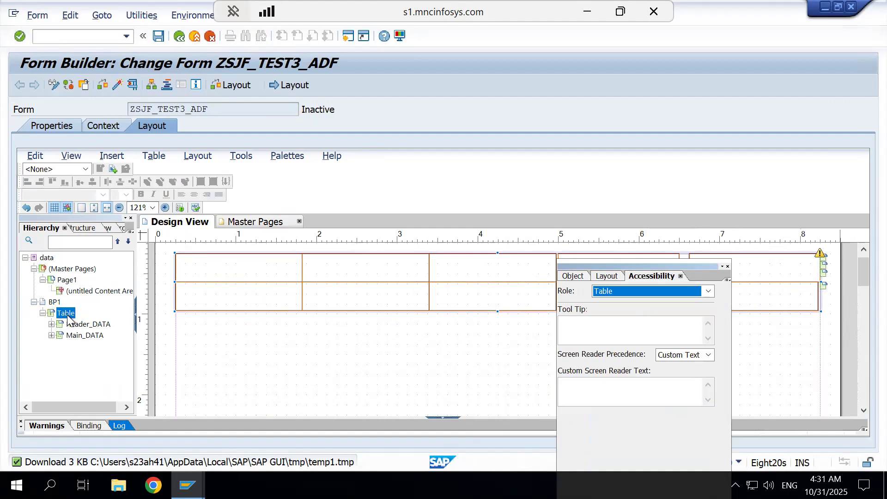
Review the Table subform's layout, content flow, accessibility role and pagination settings
{"action": "left_click", "coordinate": [606, 276]}
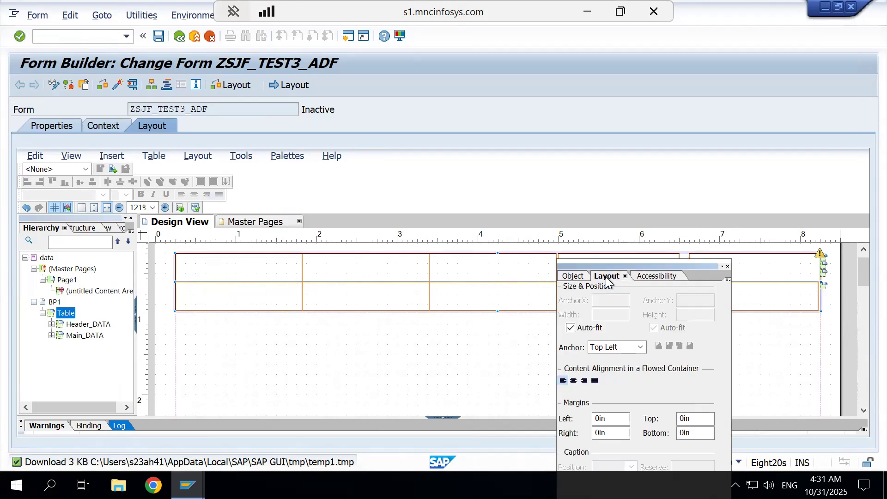
{"action": "left_click_drag", "start_coordinate": [670, 263], "coordinate": [671, 173]}
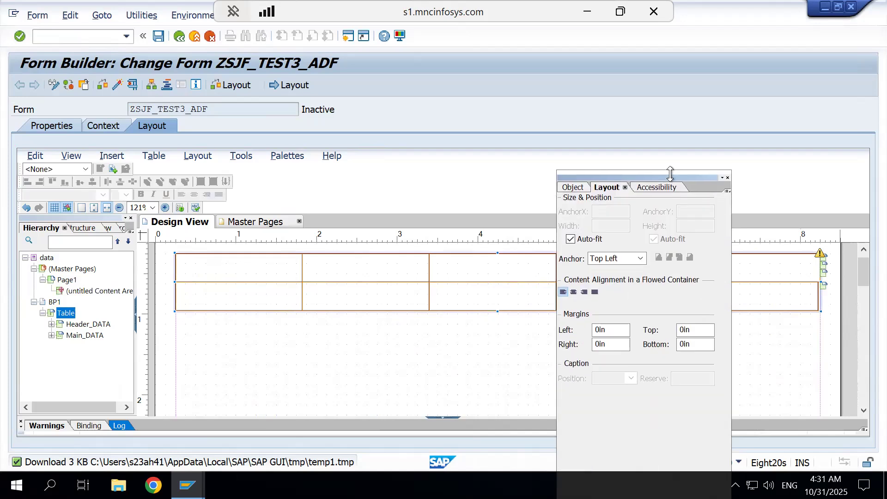
{"action": "left_click", "coordinate": [576, 188]}
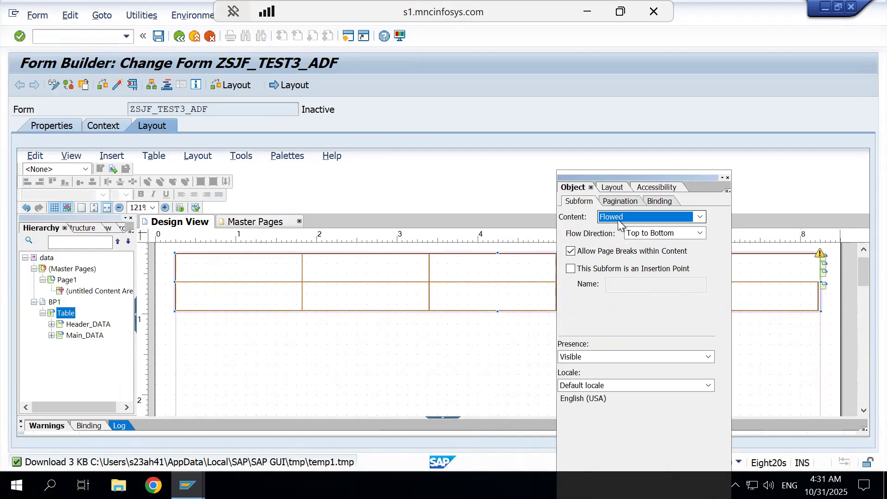
{"action": "left_click", "coordinate": [653, 188]}
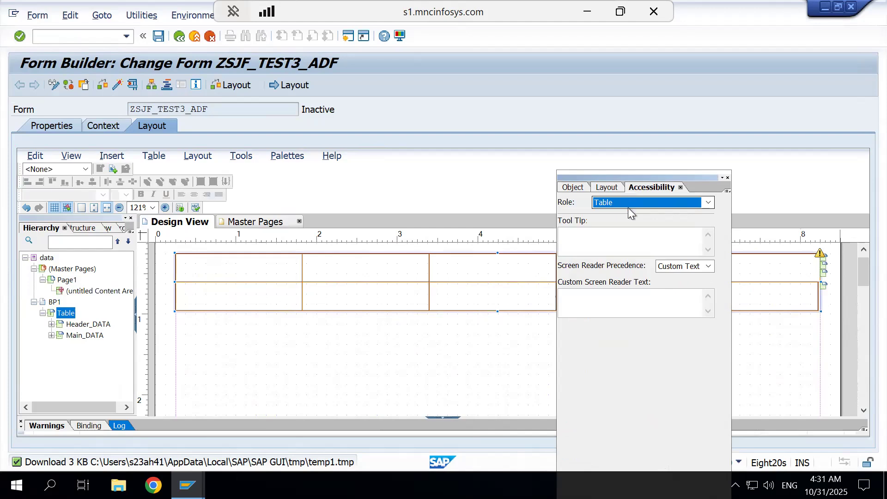
{"action": "left_click", "coordinate": [573, 188]}
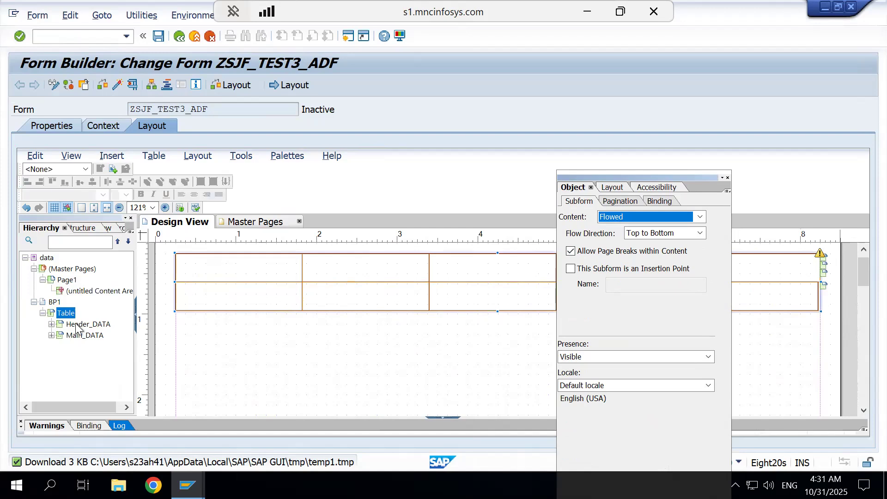
{"action": "left_click", "coordinate": [621, 201]}
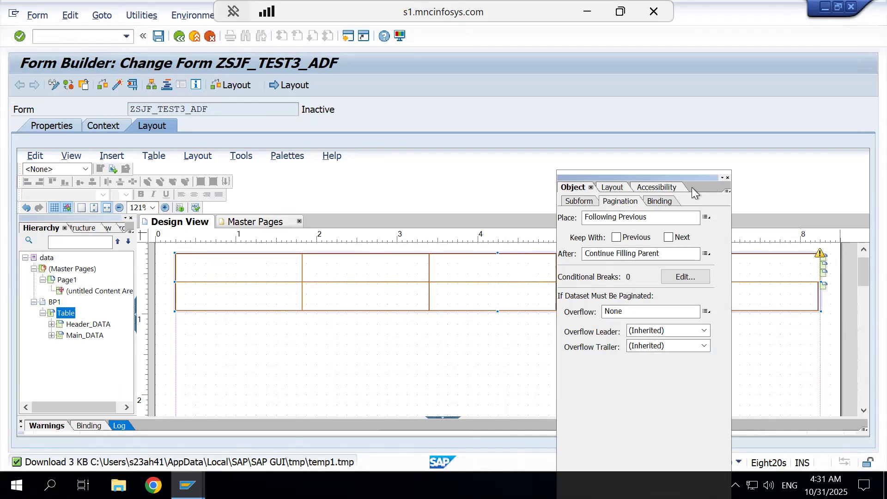
Bind the Table subform to the GT_VBAP node of ZSJF_TEST3_ADF
{"action": "left_click", "coordinate": [669, 202]}
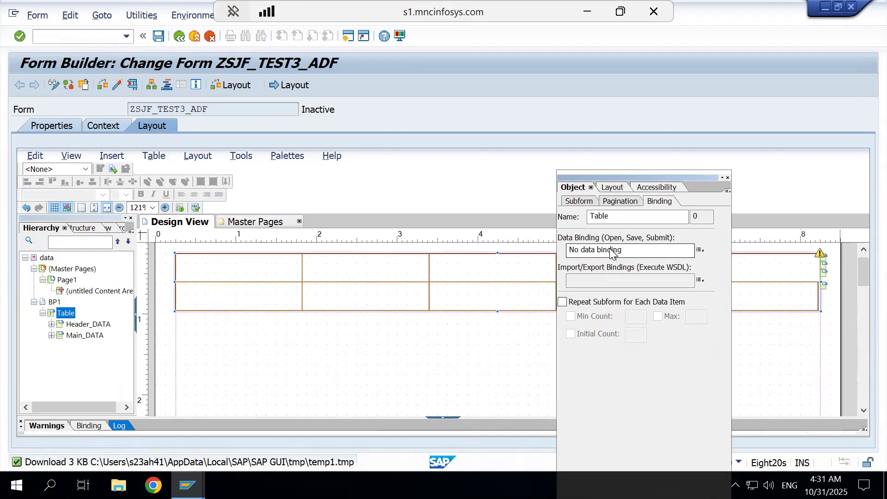
{"action": "left_click", "coordinate": [700, 251]}
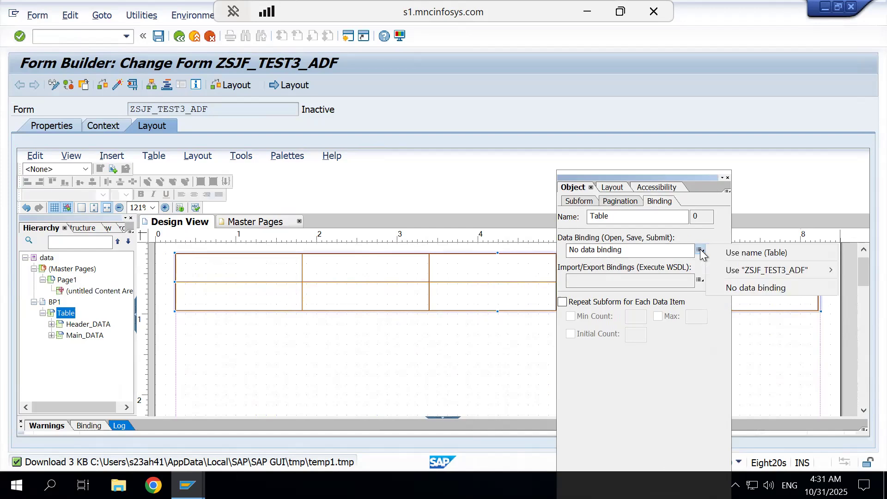
{"action": "mouse_move", "coordinate": [759, 270]}
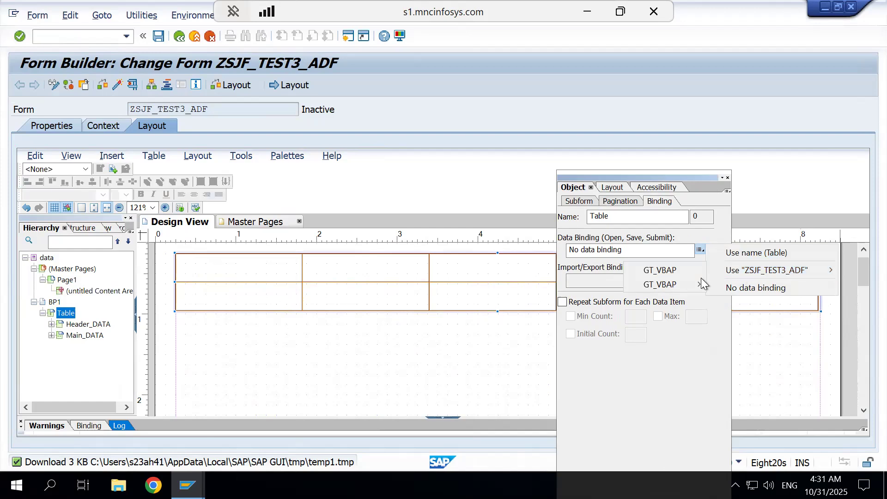
{"action": "left_click", "coordinate": [658, 271]}
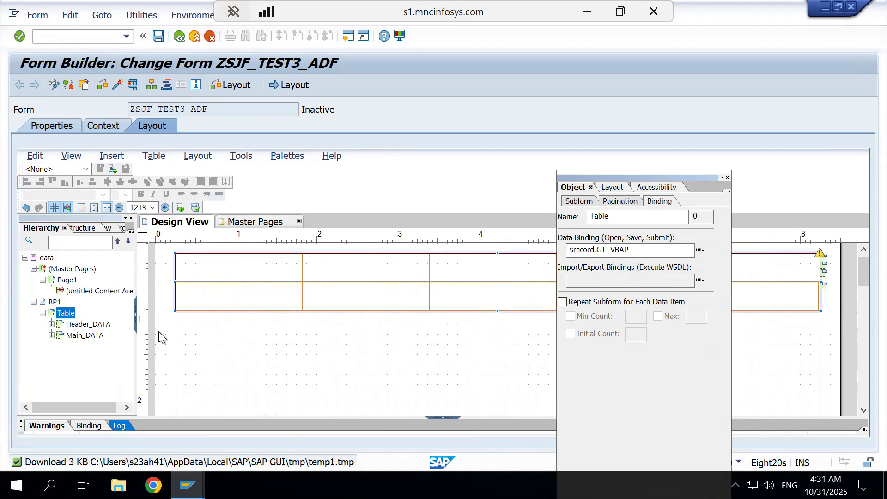
Set the Header_DATA subform's accessibility role to Header Row
{"action": "left_click", "coordinate": [78, 325]}
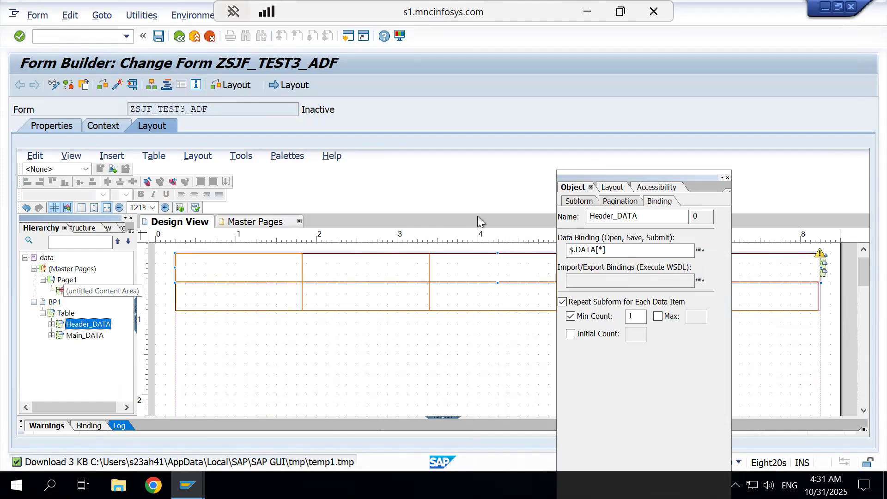
{"action": "left_click", "coordinate": [650, 188]}
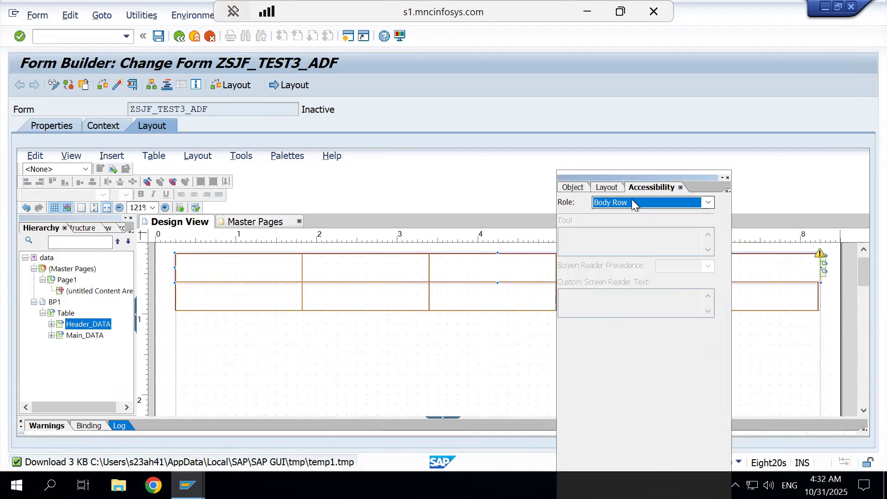
{"action": "left_click", "coordinate": [636, 202]}
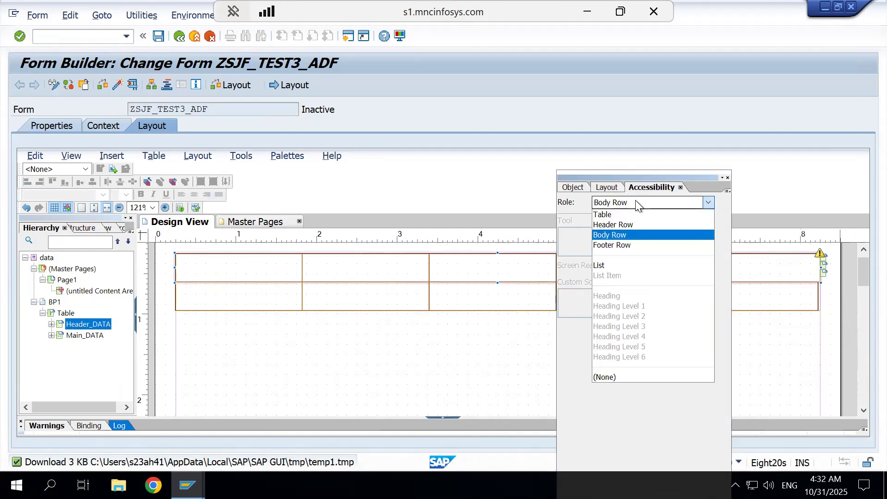
{"action": "left_click", "coordinate": [631, 224]}
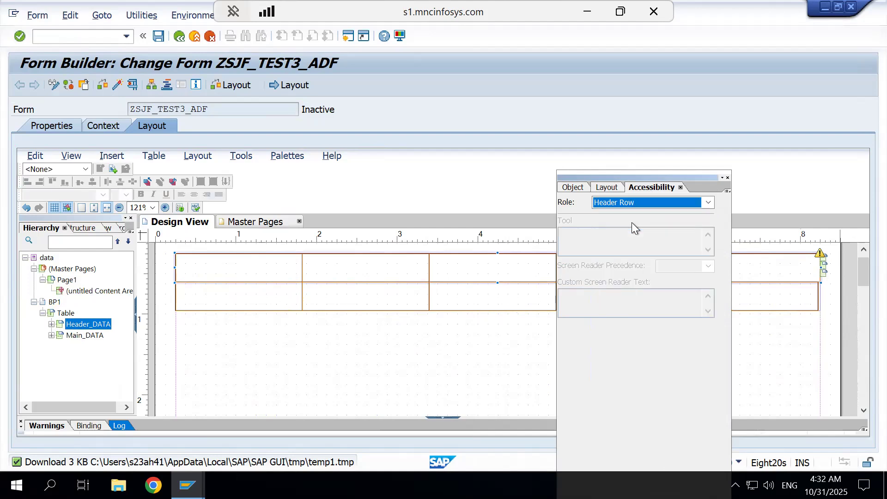
Check Header_DATA's layout, content and pagination settings, and set its data binding to No data binding
{"action": "left_click", "coordinate": [609, 187]}
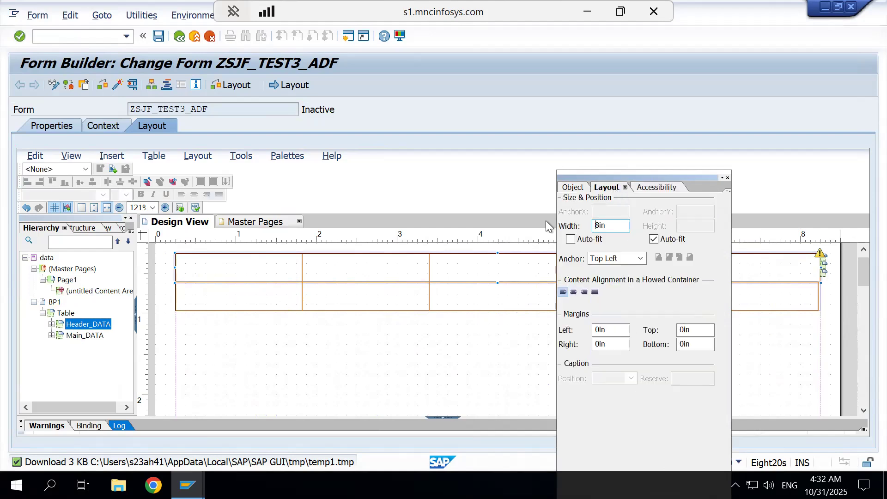
{"action": "left_click", "coordinate": [576, 186]}
{"action": "left_click", "coordinate": [578, 202]}
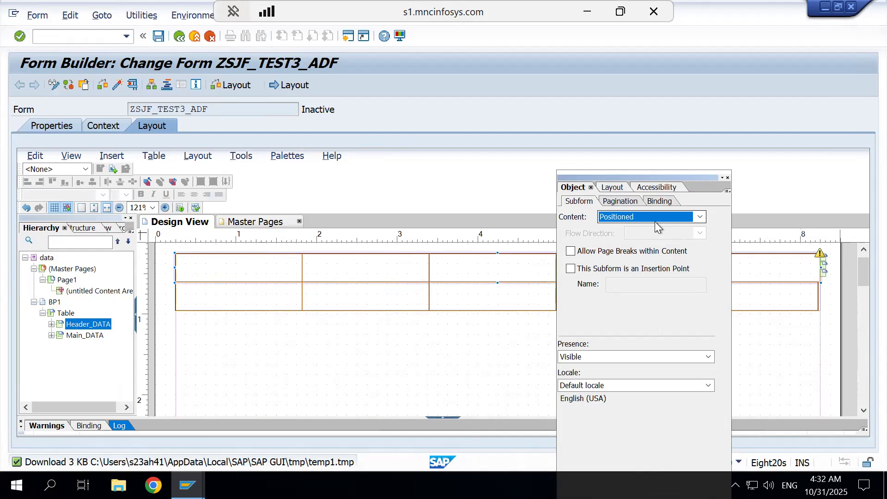
{"action": "left_click", "coordinate": [617, 200]}
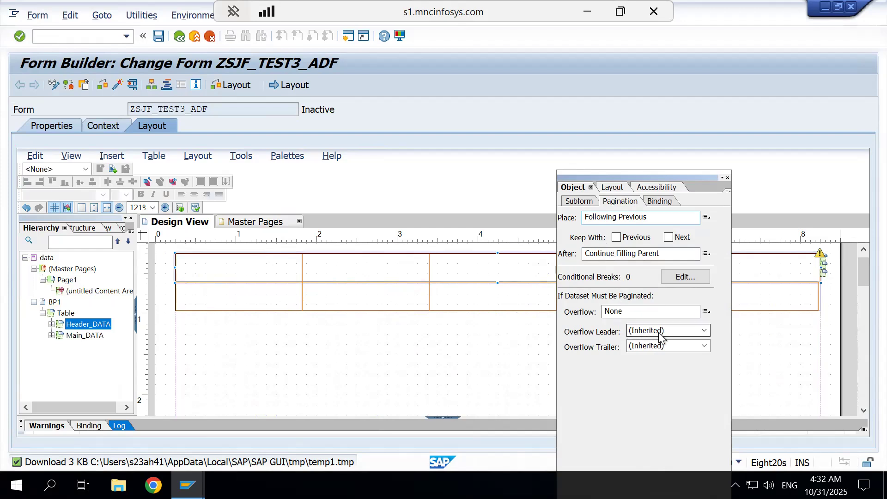
{"action": "left_click", "coordinate": [659, 201]}
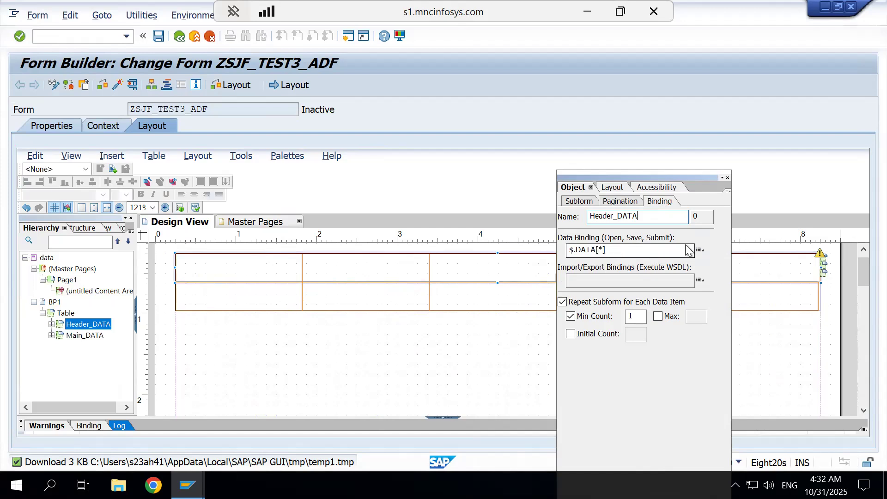
{"action": "left_click", "coordinate": [700, 250]}
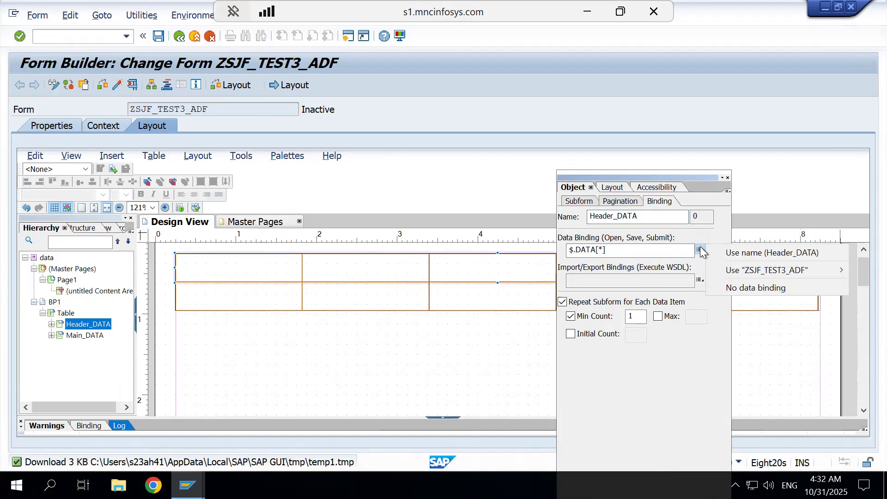
{"action": "left_click", "coordinate": [756, 288]}
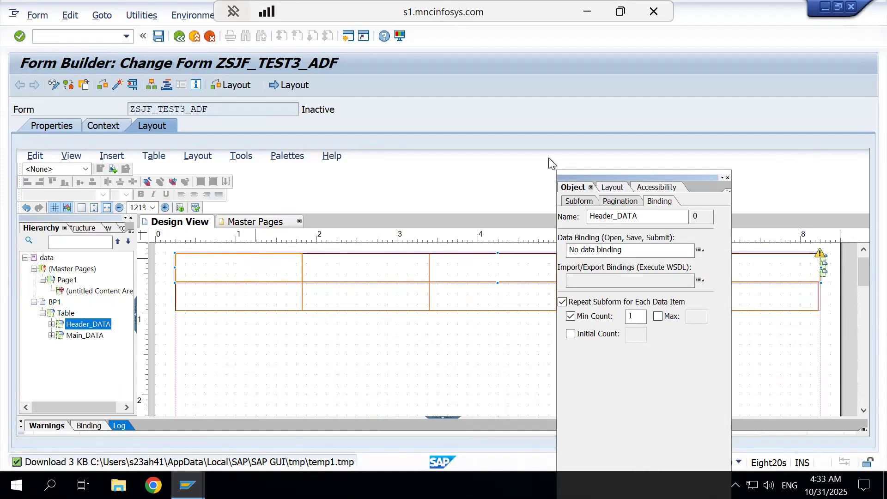
Widen Header_DATA's NETWR field leftward so that it meets the edge of the KWMENG field
{"action": "left_click_drag", "start_coordinate": [673, 179], "coordinate": [587, 354]}
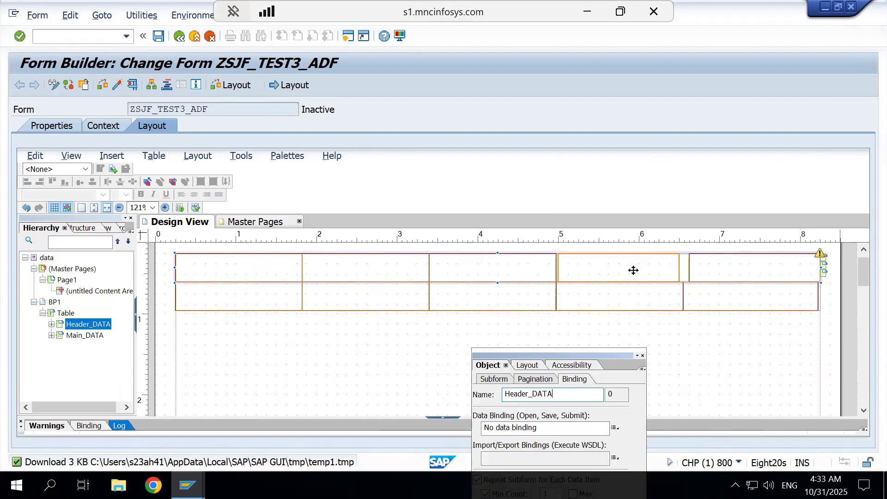
{"action": "left_click", "coordinate": [750, 262]}
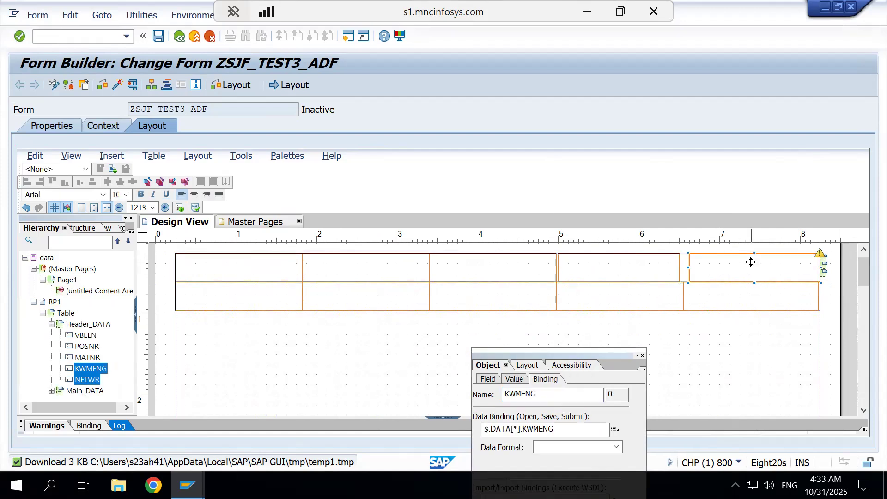
{"action": "left_click_drag", "start_coordinate": [687, 267], "coordinate": [680, 268]}
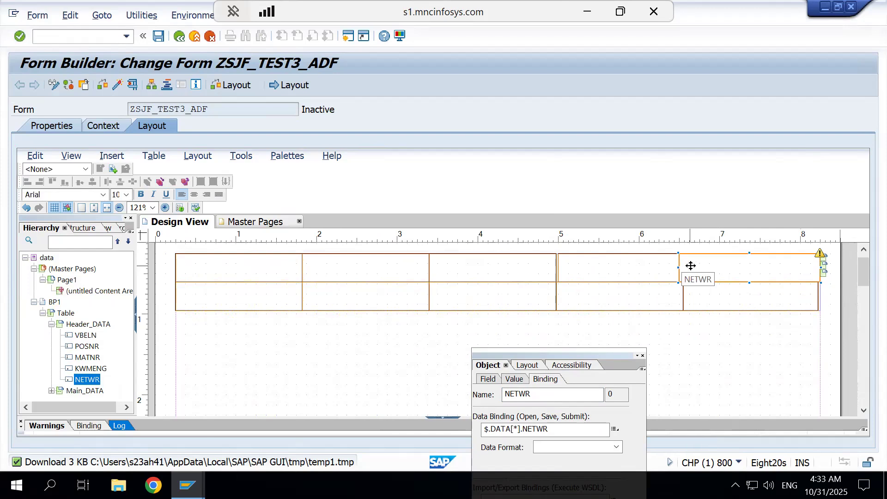
{"action": "left_click", "coordinate": [639, 272]}
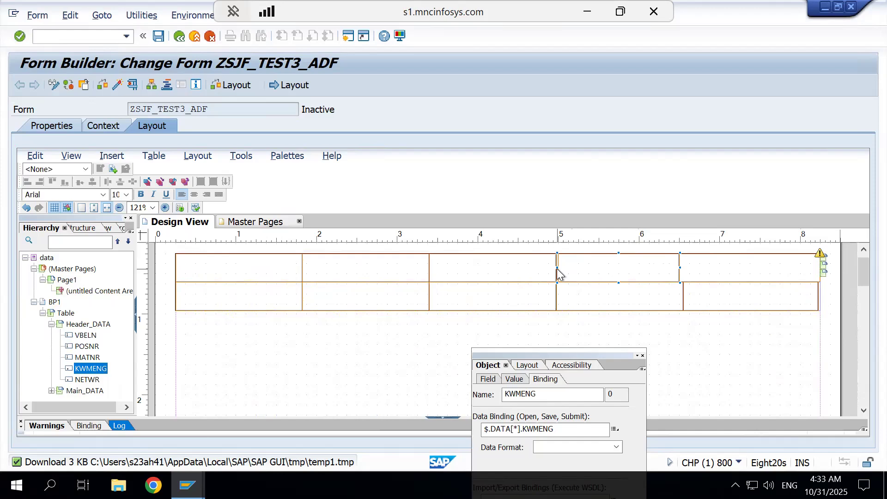
{"action": "left_click", "coordinate": [557, 269]}
{"action": "left_click", "coordinate": [570, 267]}
Convert Header_DATA's VBELN, POSNR, MATNR, KWMENG and NETWR fields together to the Text object type
{"action": "left_click", "coordinate": [222, 279]}
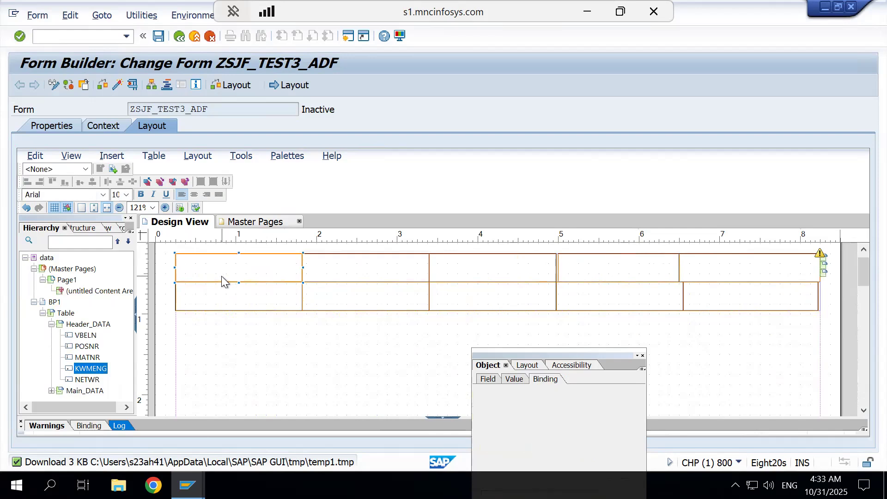
{"action": "left_click", "coordinate": [373, 261], "text": "ctrl"}
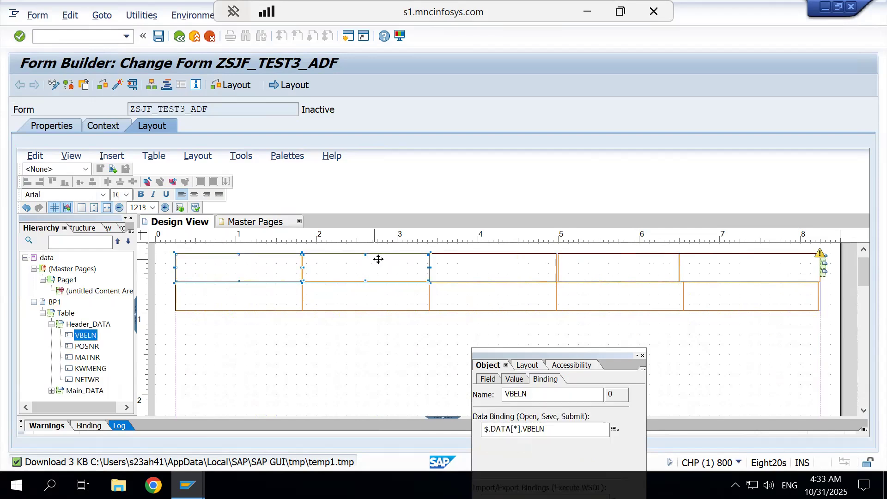
{"action": "left_click", "coordinate": [468, 271], "text": "ctrl"}
{"action": "left_click", "coordinate": [621, 257], "text": "ctrl"}
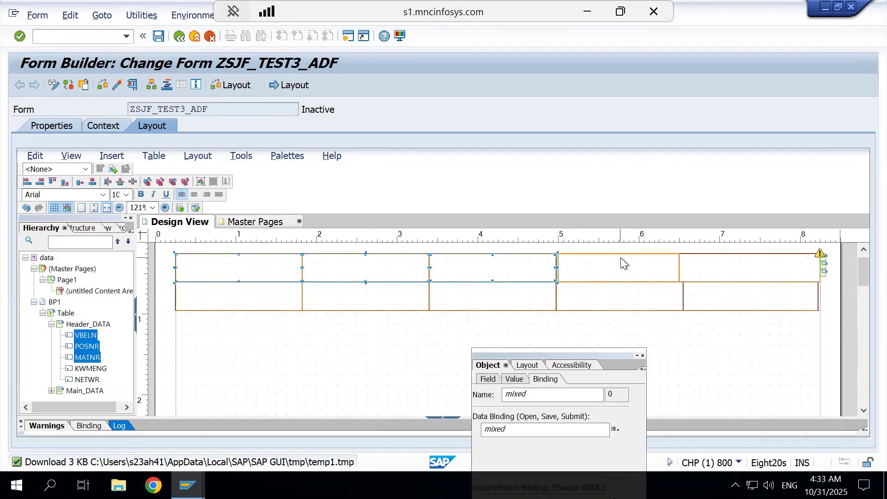
{"action": "left_click", "coordinate": [715, 267], "text": "ctrl"}
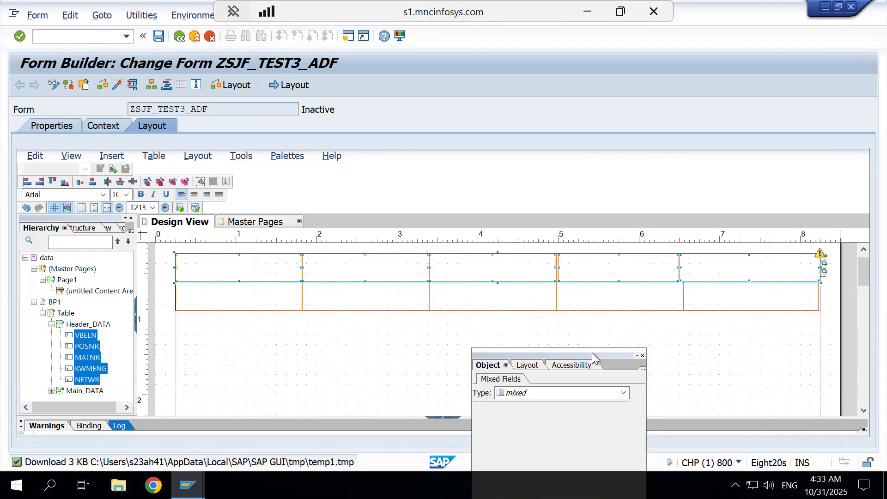
{"action": "left_click_drag", "start_coordinate": [592, 353], "coordinate": [598, 183]}
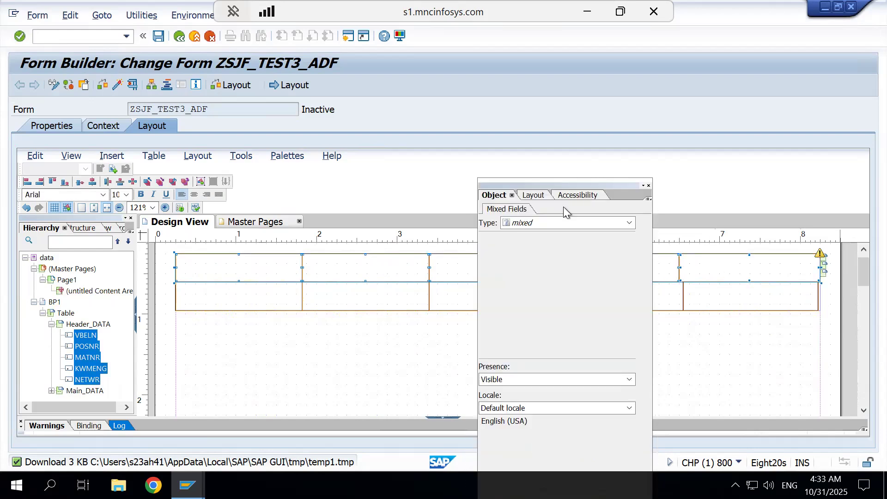
{"action": "left_click", "coordinate": [543, 224]}
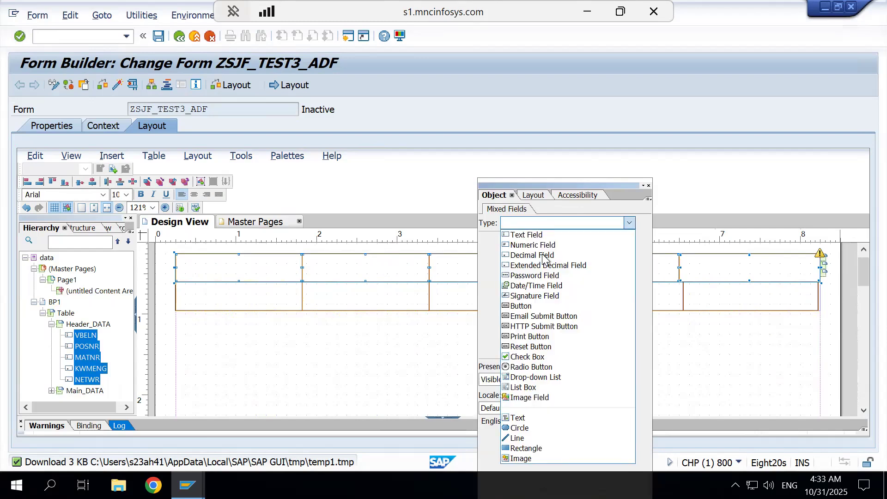
{"action": "left_click", "coordinate": [522, 418]}
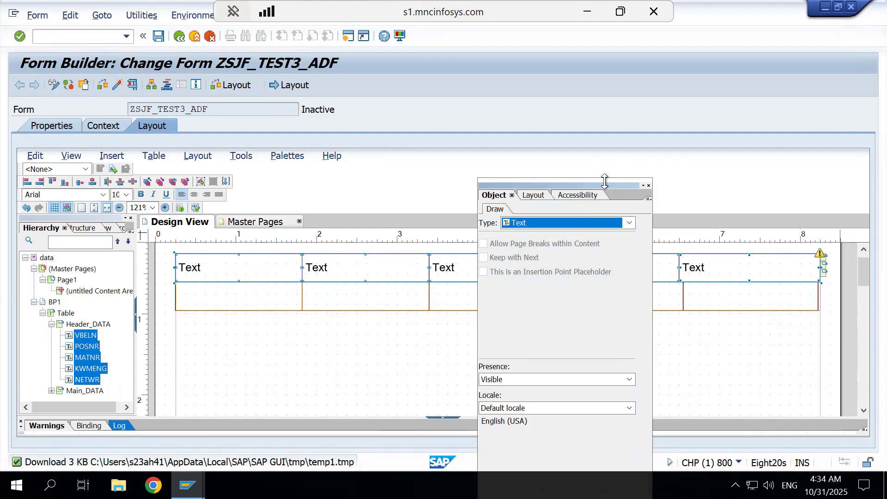
Replace the VBELN header text with "Sales Ord Num", centred and in bold
{"action": "left_click_drag", "start_coordinate": [607, 188], "coordinate": [600, 348]}
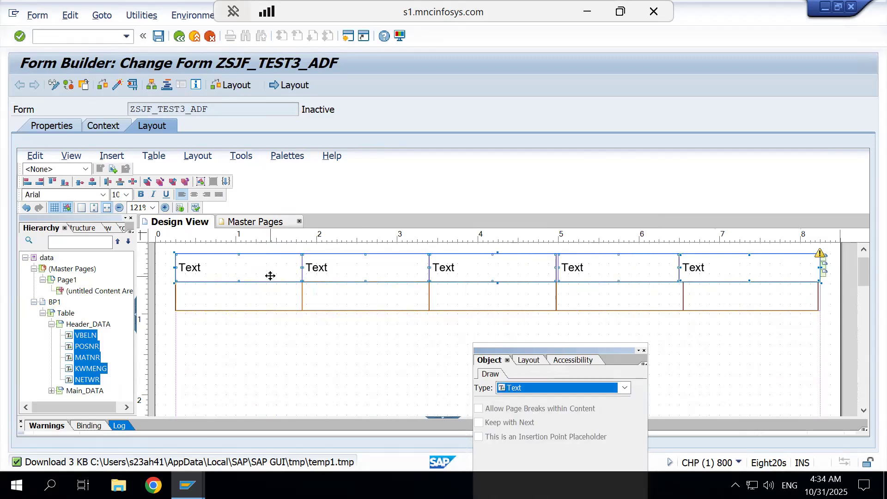
{"action": "left_click", "coordinate": [332, 329]}
{"action": "left_click", "coordinate": [200, 273]}
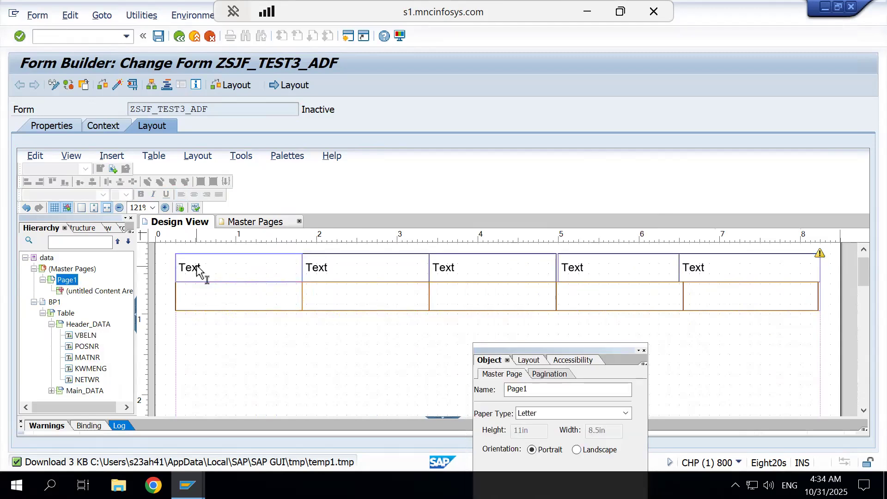
{"action": "double_click", "coordinate": [204, 274]}
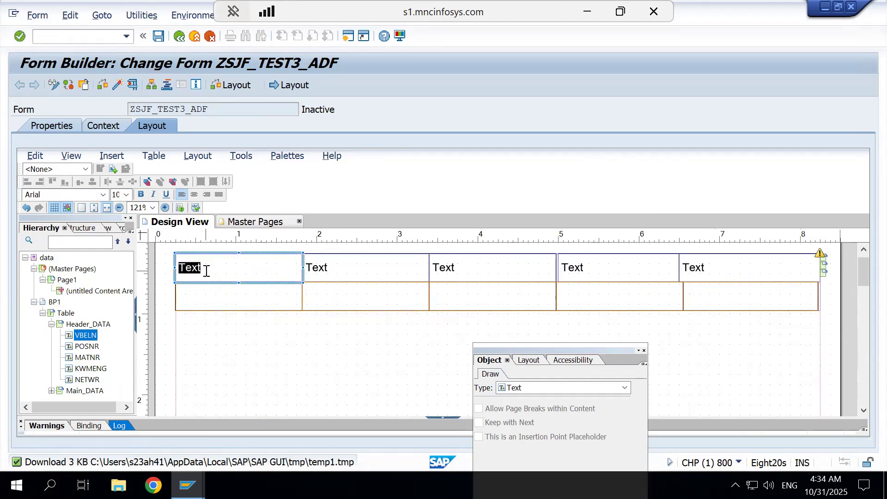
{"action": "type", "text": "Sales Ord Num"}
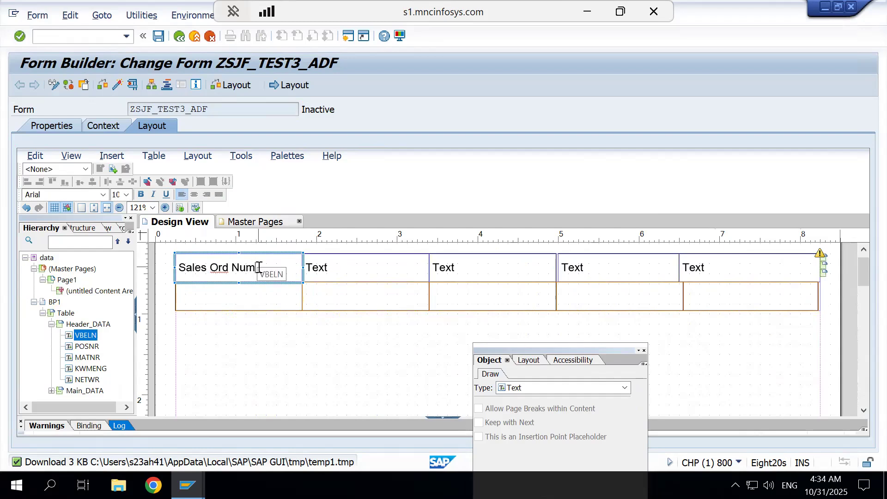
{"action": "key", "text": "ctrl+e"}
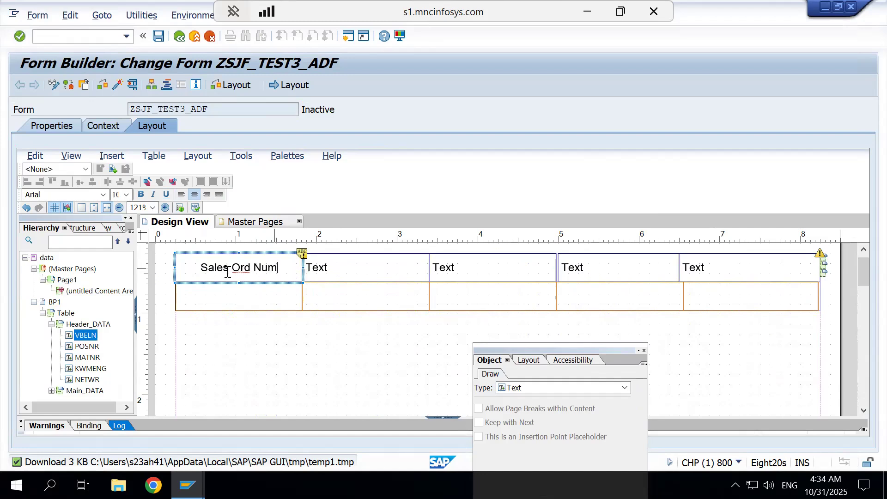
{"action": "left_click_drag", "start_coordinate": [201, 268], "coordinate": [284, 268]}
{"action": "key", "text": "ctrl+b"}
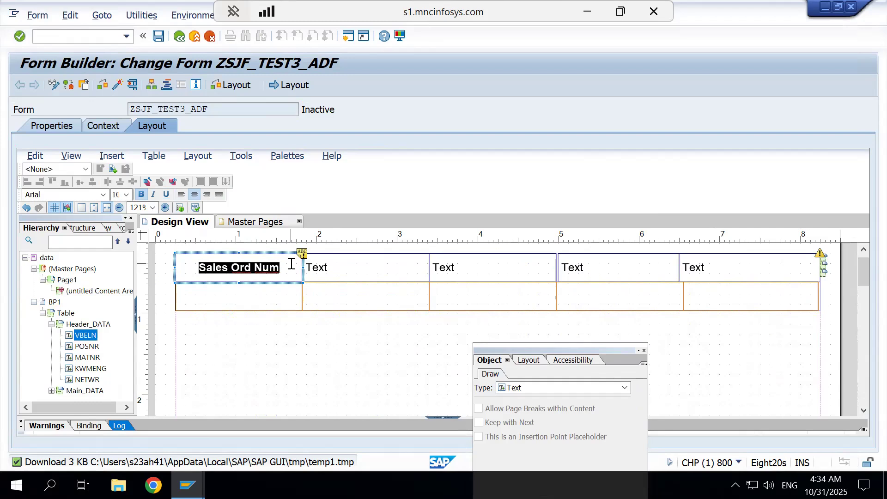
{"action": "left_click", "coordinate": [292, 263]}
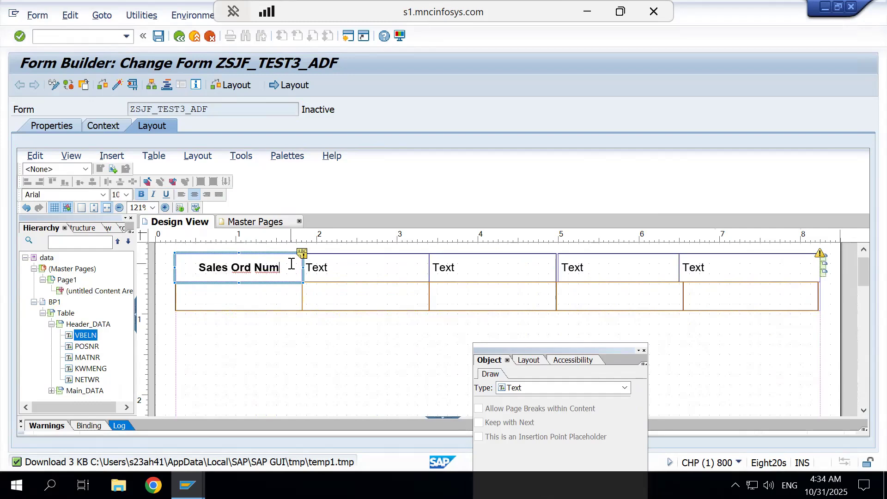
Replace the POSNR header text with "Item", in bold and centred
{"action": "left_click", "coordinate": [328, 268]}
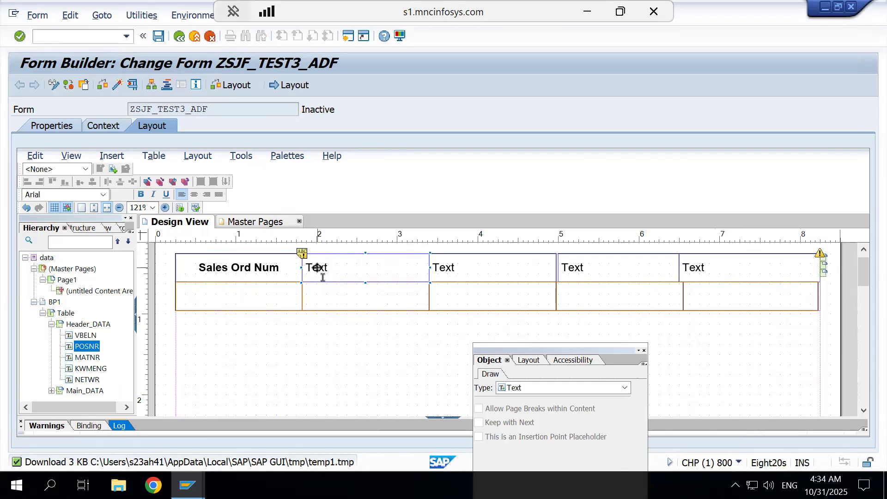
{"action": "double_click", "coordinate": [318, 269]}
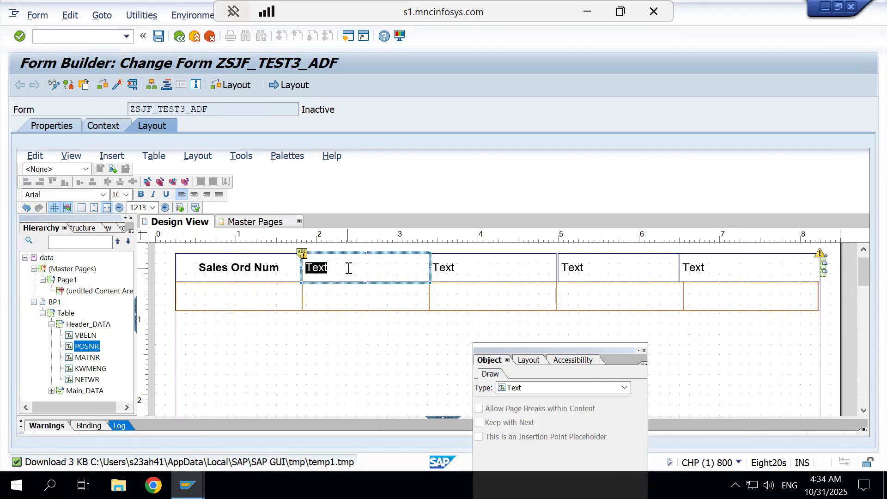
{"action": "type", "text": "Item"}
{"action": "key", "text": "ctrl+b"}
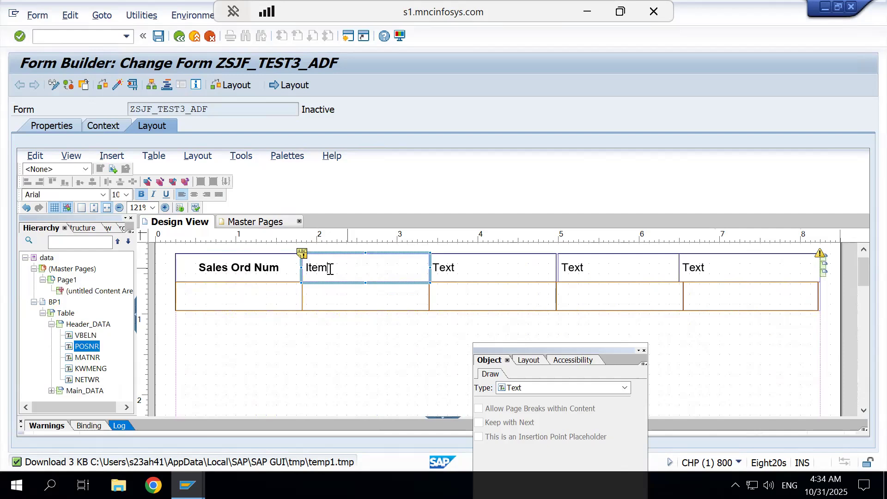
{"action": "double_click", "coordinate": [308, 272]}
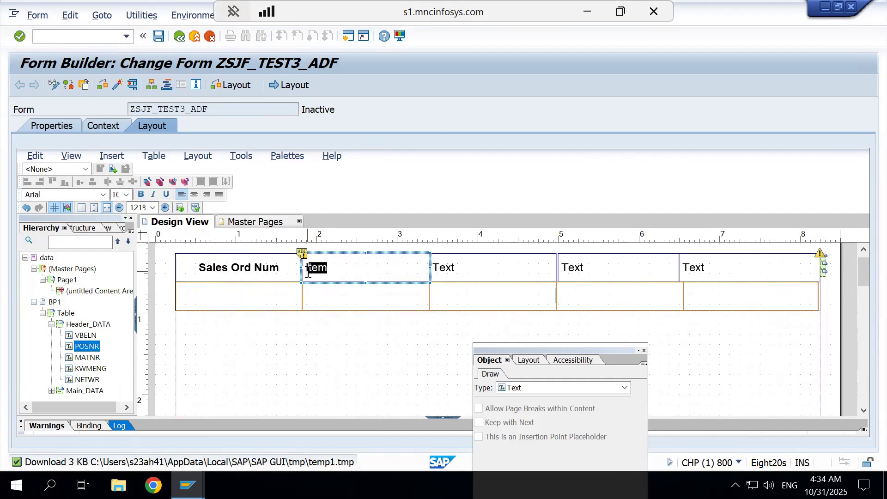
{"action": "key", "text": "ctrl+b"}
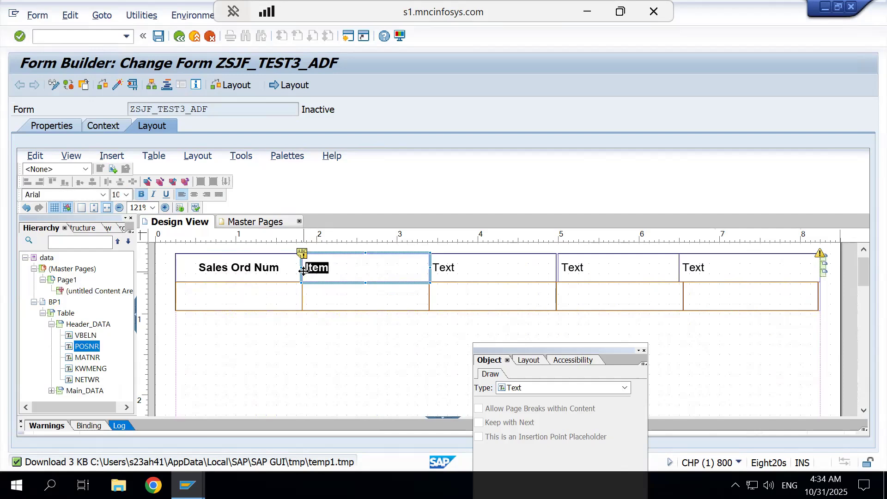
{"action": "key", "text": "ctrl+e"}
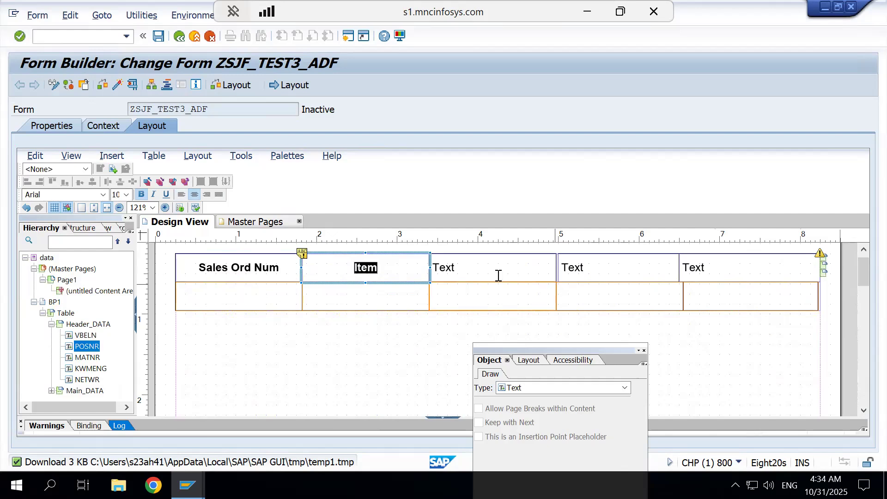
Replace the MATNR header text with "Material", in bold and centred
{"action": "left_click", "coordinate": [453, 268]}
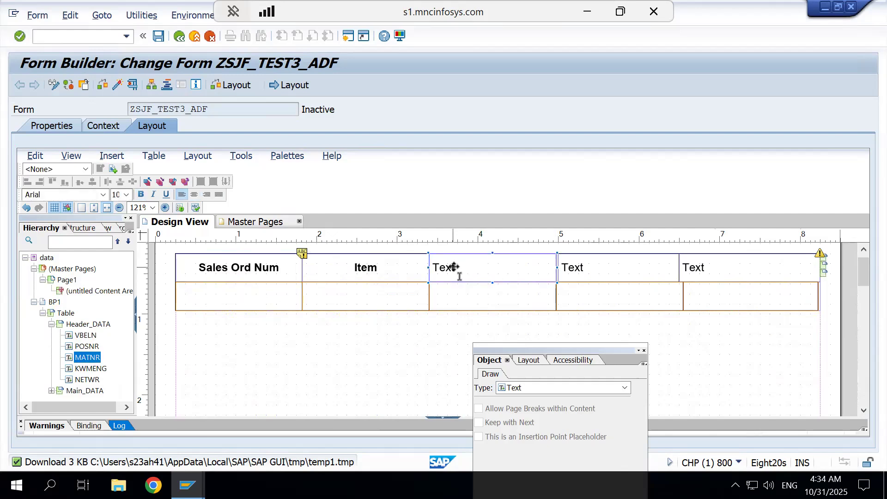
{"action": "left_click", "coordinate": [453, 268]}
{"action": "double_click", "coordinate": [453, 269]}
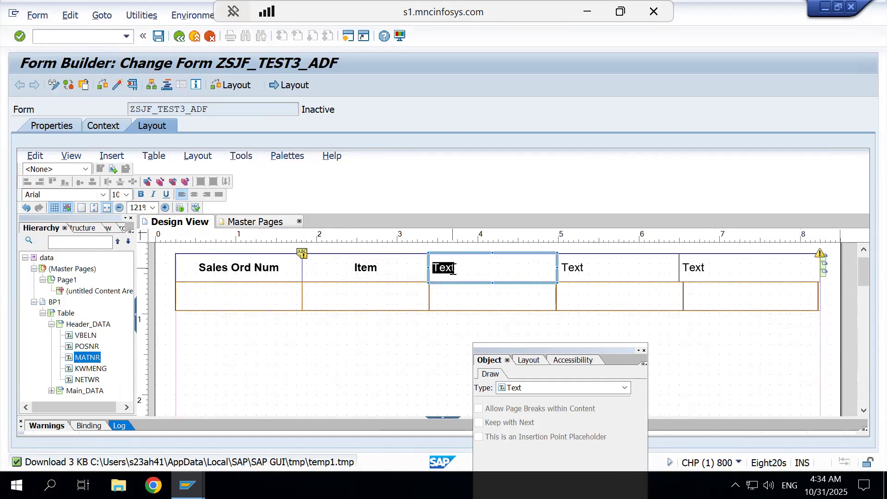
{"action": "type", "text": "Material"}
{"action": "left_click_drag", "start_coordinate": [474, 269], "coordinate": [435, 272]}
{"action": "key", "text": "ctrl+b"}
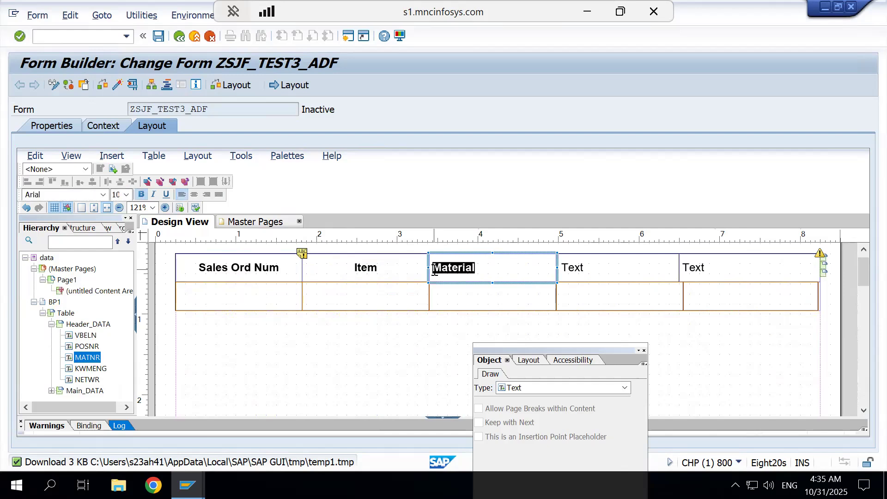
{"action": "key", "text": "ctrl+e"}
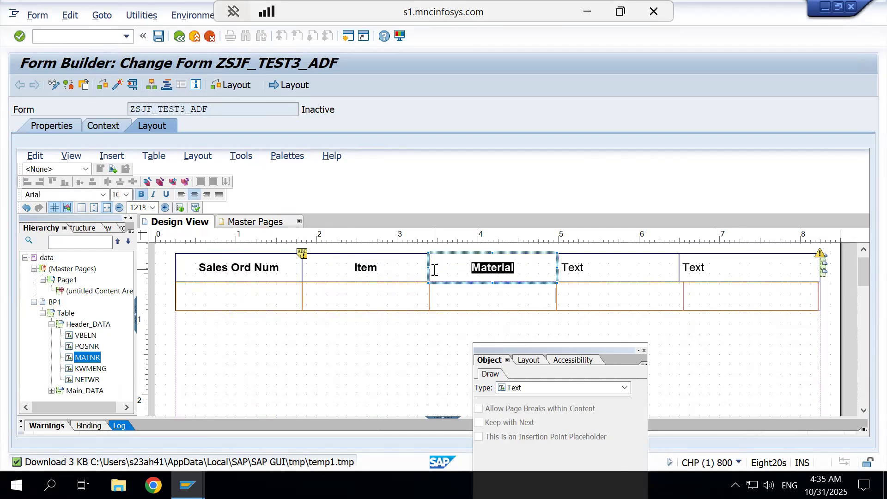
Replace the KWMENG header text with "Quantity", in bold and centred
{"action": "left_click", "coordinate": [577, 273]}
{"action": "mouse_move", "coordinate": [577, 273]}
{"action": "left_mouse_down"}
{"action": "mouse_move", "coordinate": [563, 269]}
{"action": "mouse_move", "coordinate": [578, 268]}
{"action": "left_mouse_up"}
{"action": "double_click", "coordinate": [577, 269]}
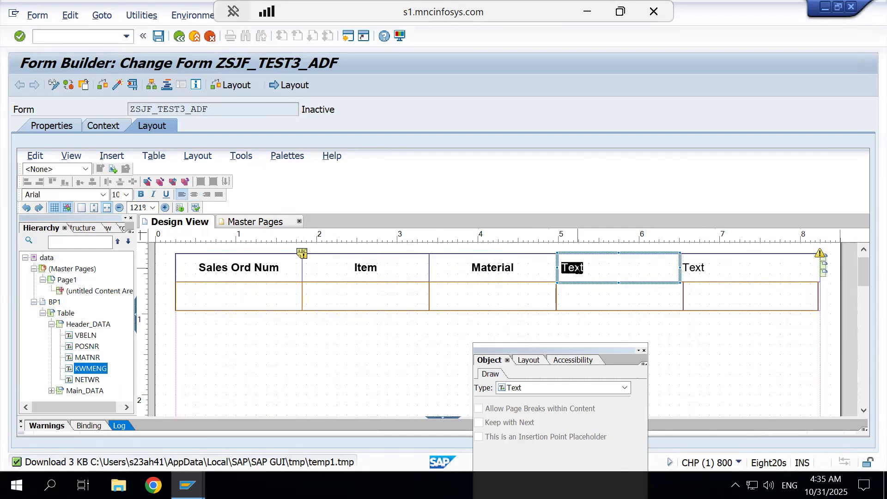
{"action": "type", "text": "Quantity"}
{"action": "double_click", "coordinate": [597, 269]}
{"action": "key", "text": "ctrl+b"}
{"action": "key", "text": "ctrl+e"}
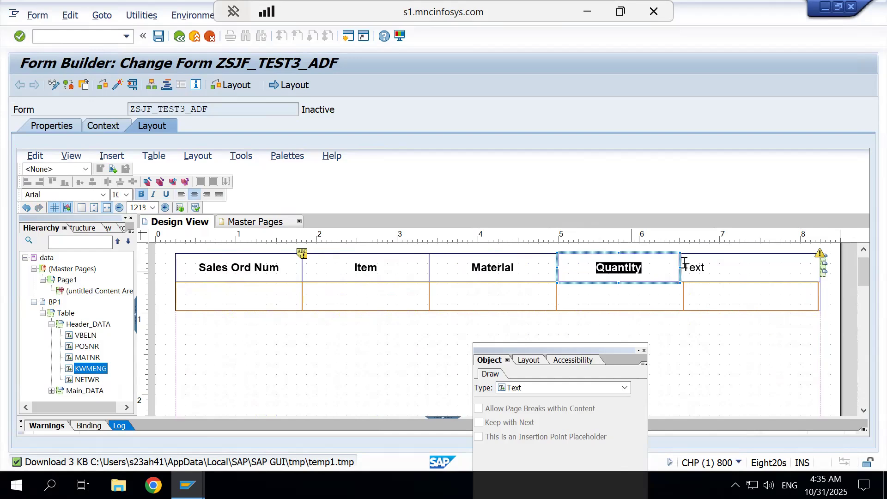
Replace the NETWR header text with "Net Price", in bold and centred
{"action": "double_click", "coordinate": [703, 265]}
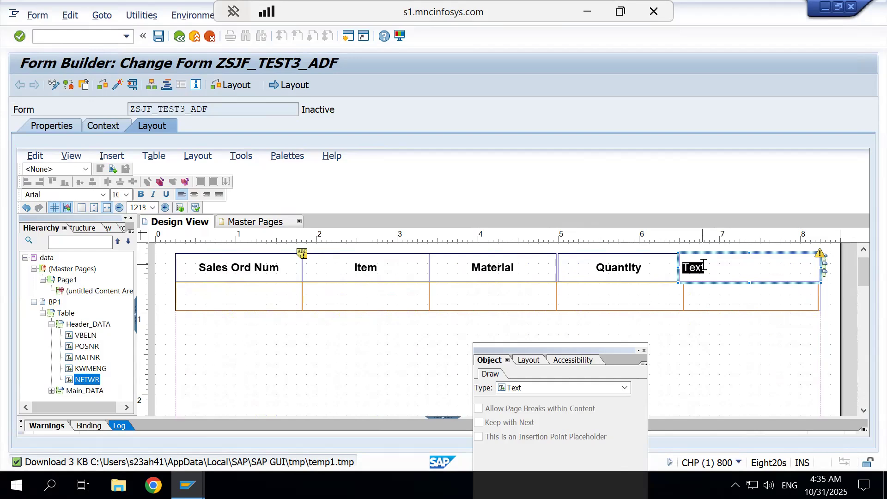
{"action": "type", "text": "Net Price"}
{"action": "left_click", "coordinate": [705, 268]}
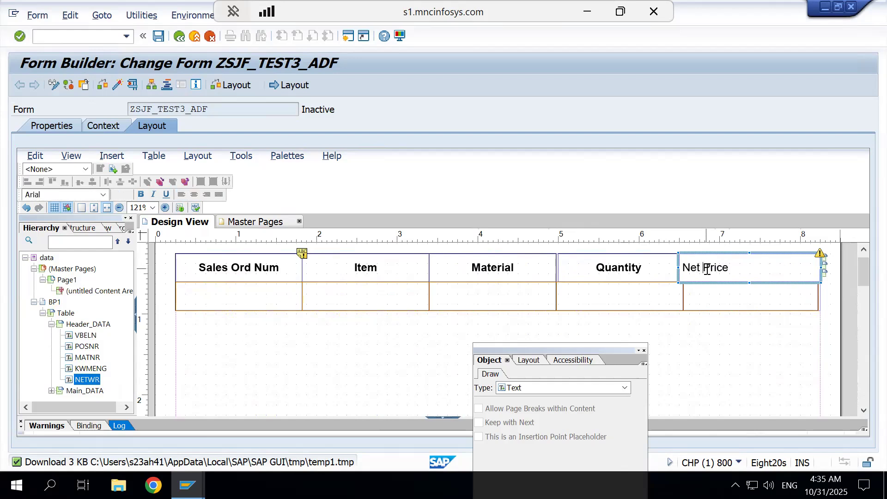
{"action": "double_click", "coordinate": [707, 269]}
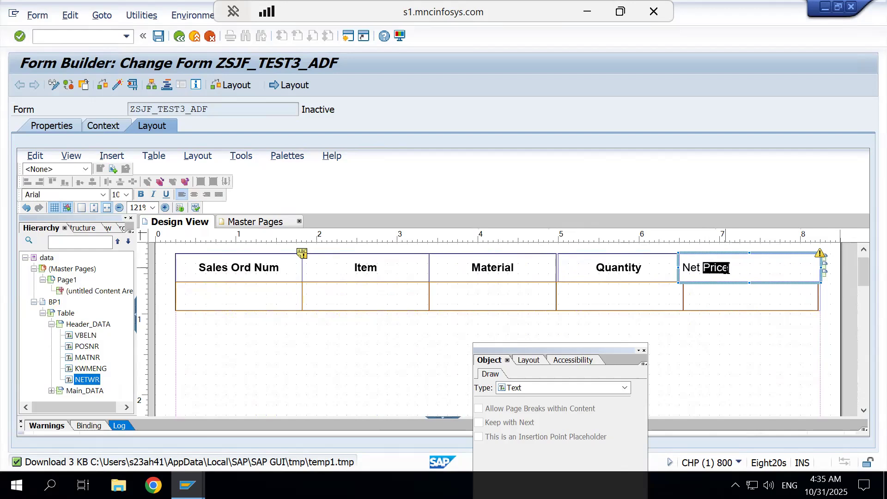
{"action": "left_click", "coordinate": [732, 267]}
{"action": "left_click_drag", "start_coordinate": [732, 267], "coordinate": [687, 270]}
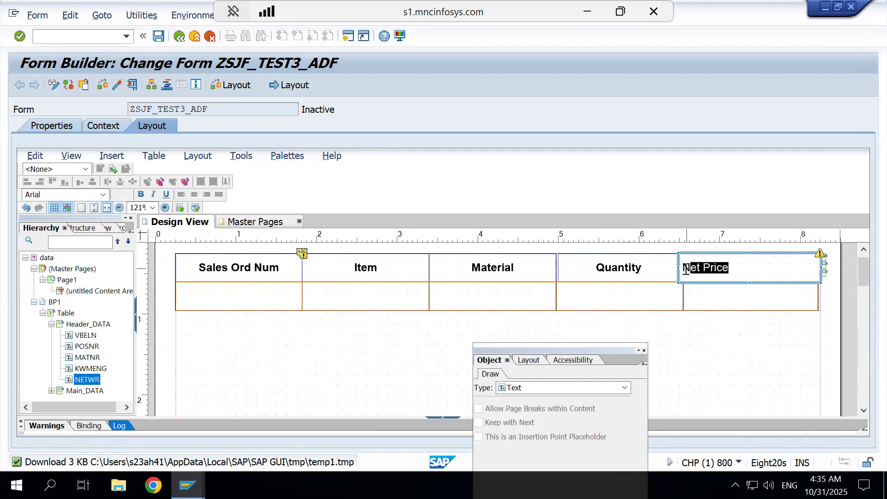
{"action": "key", "text": "ctrl+b"}
{"action": "key", "text": "ctrl+e"}
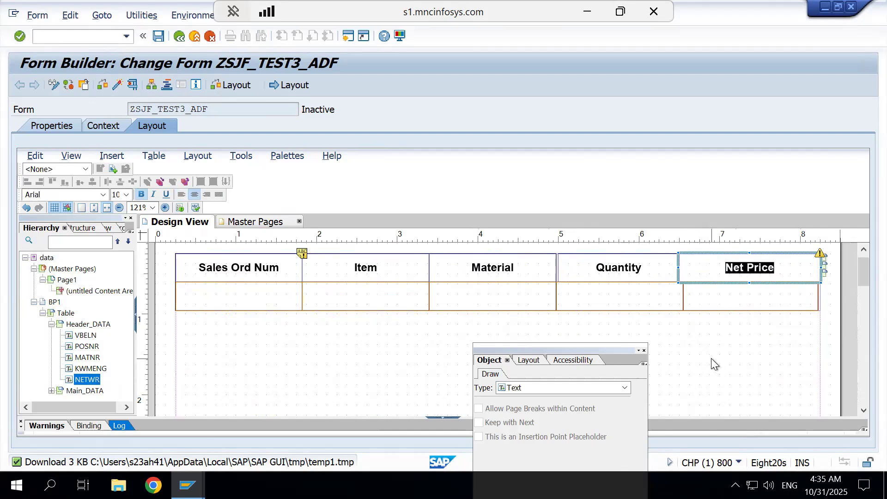
{"action": "left_click", "coordinate": [711, 359]}
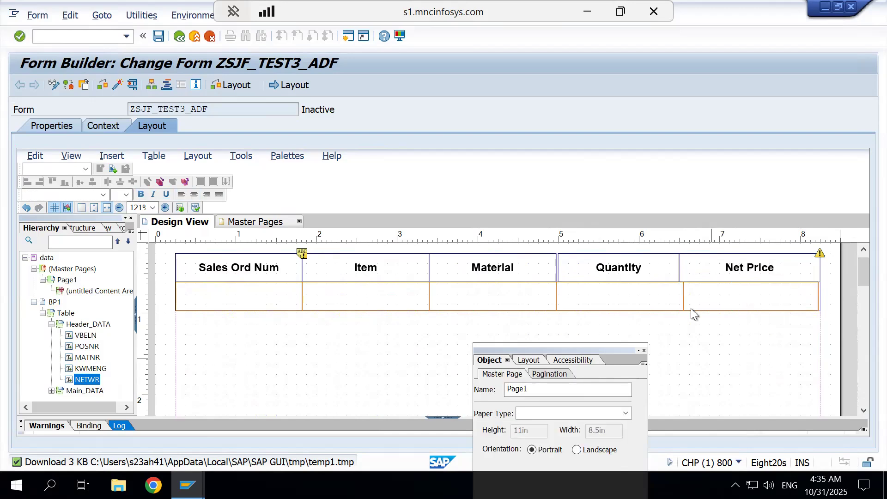
Try to line up the Net Price header's left border with the column border below by moving and resizing the cell
{"action": "left_click", "coordinate": [680, 271]}
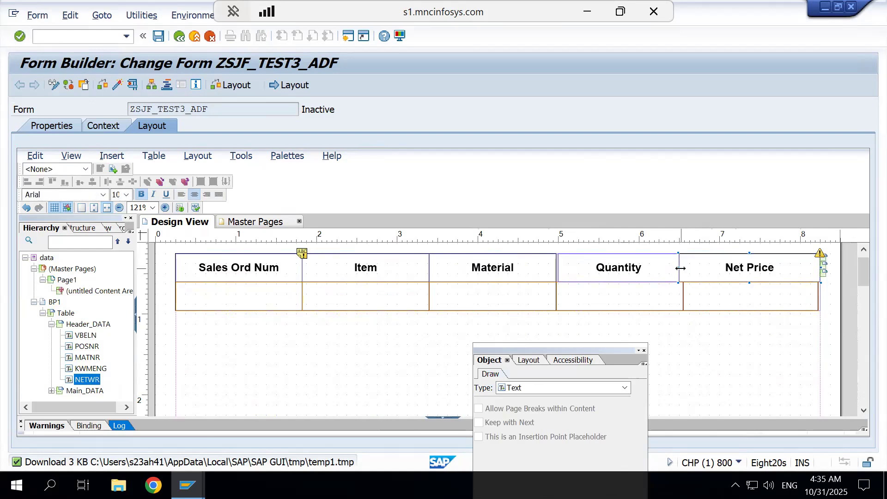
{"action": "left_click", "coordinate": [582, 279]}
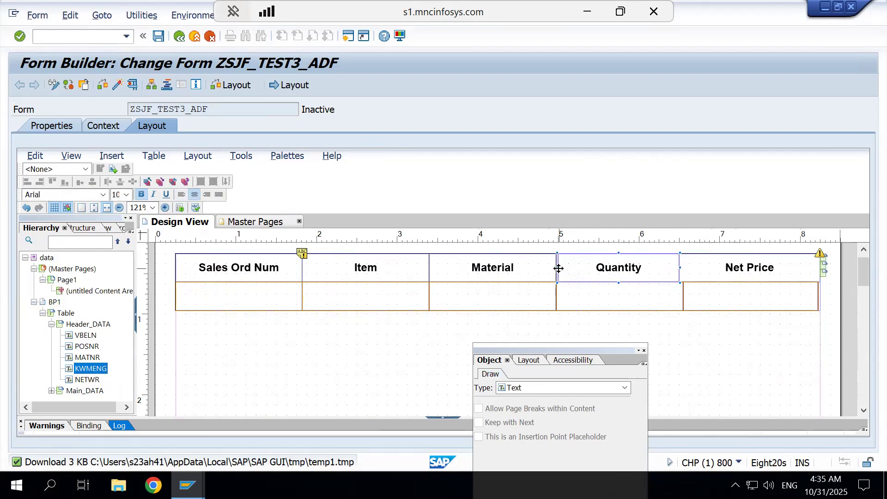
{"action": "left_click", "coordinate": [559, 269]}
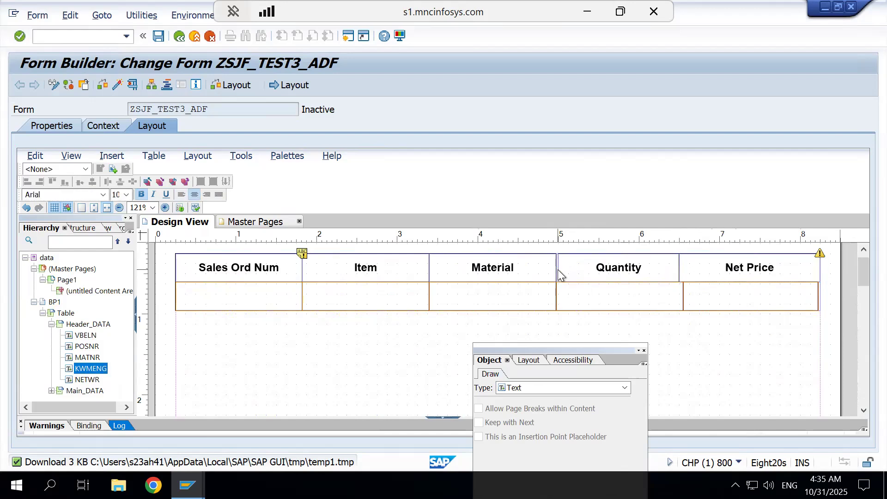
{"action": "left_click", "coordinate": [564, 270]}
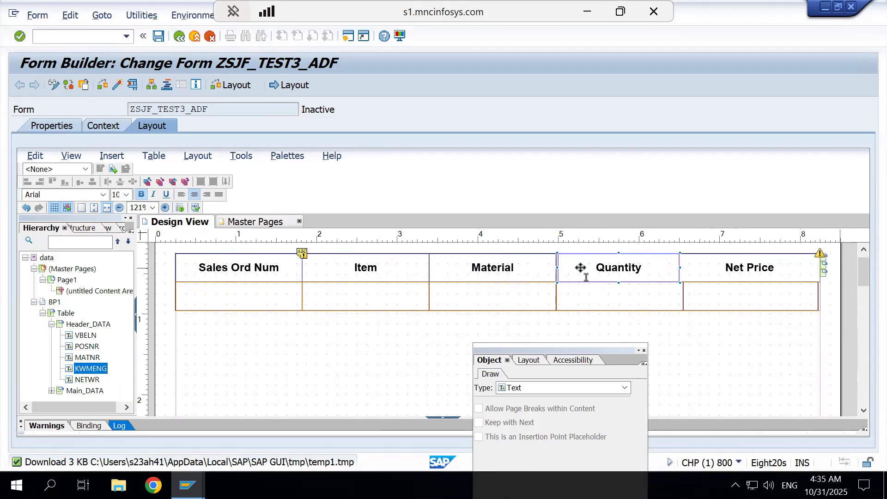
{"action": "left_click", "coordinate": [712, 260]}
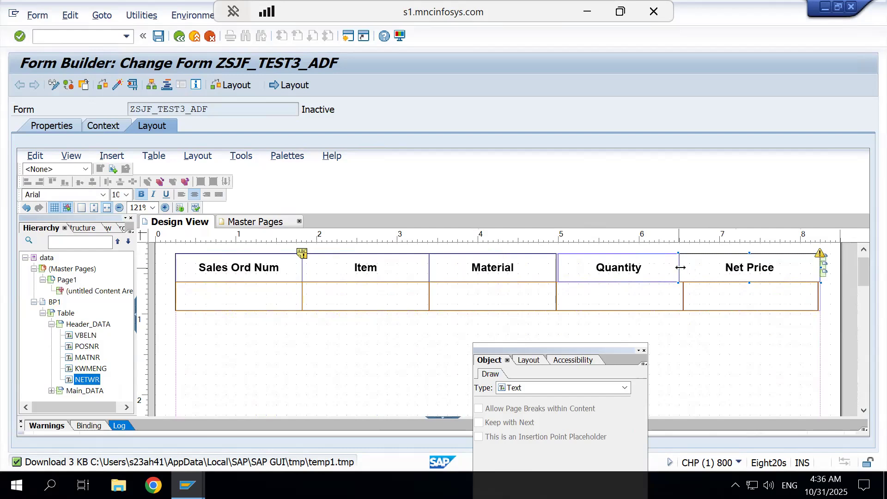
{"action": "left_click_drag", "start_coordinate": [683, 268], "coordinate": [701, 270]}
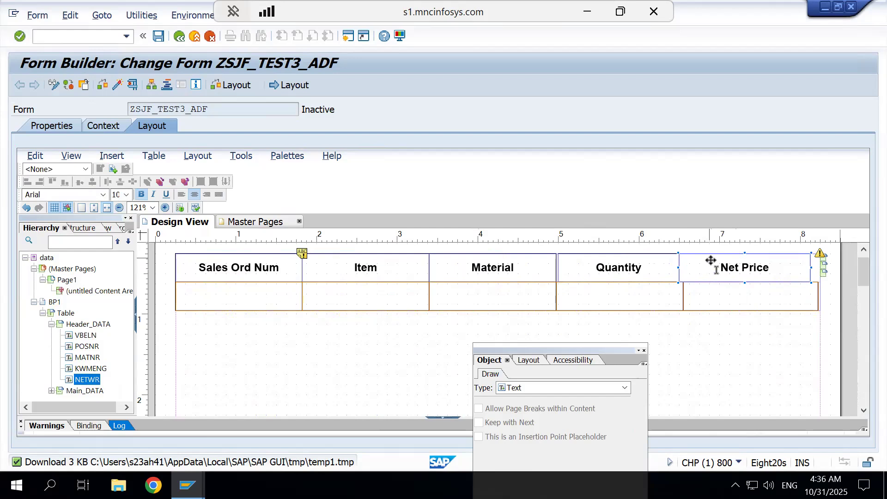
{"action": "left_click_drag", "start_coordinate": [715, 266], "coordinate": [723, 276]}
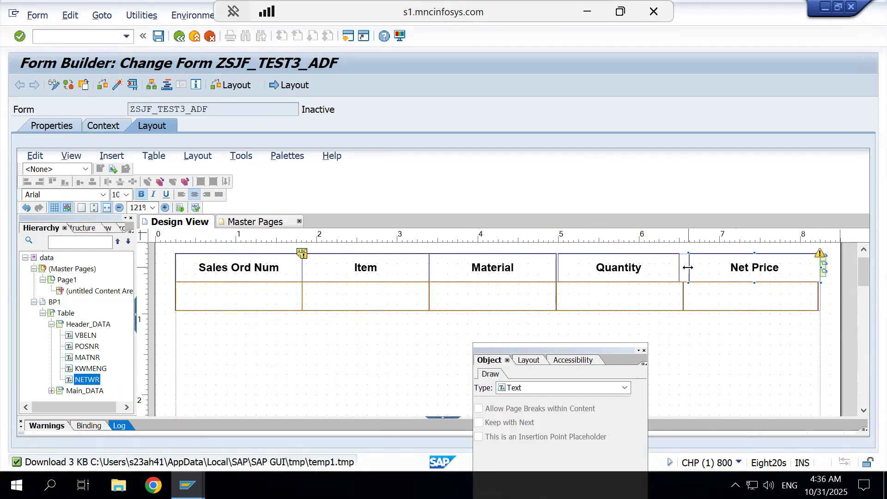
{"action": "left_click_drag", "start_coordinate": [686, 268], "coordinate": [678, 268]}
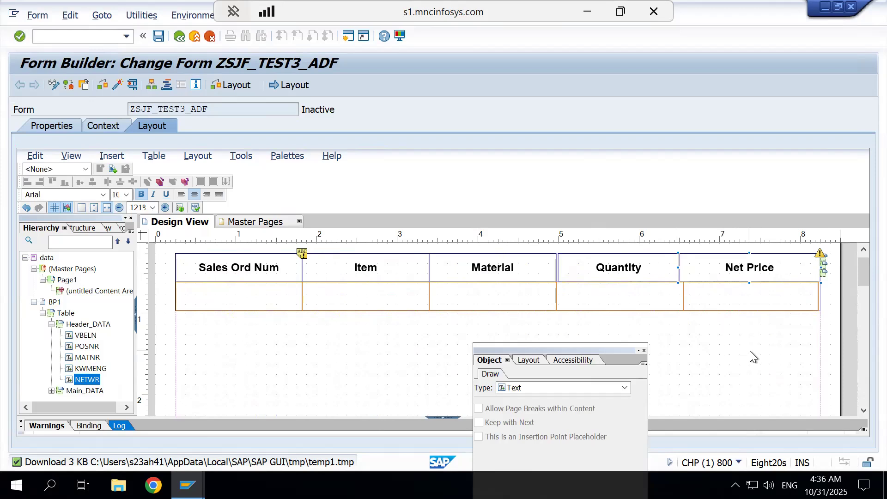
{"action": "left_click", "coordinate": [678, 268]}
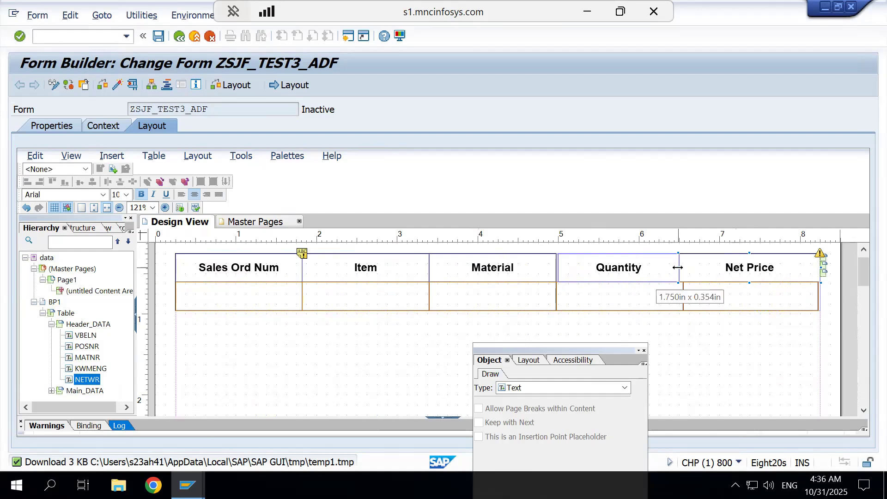
Extend the Quantity header leftward to about X 4.875 in, and set its width to 1.5748 in to match Main_DATA's KWMENG field
{"action": "left_click", "coordinate": [597, 272]}
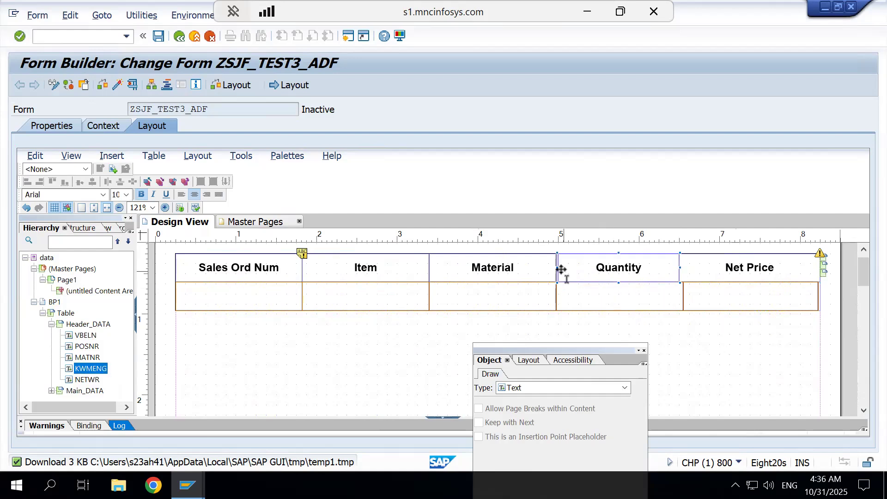
{"action": "left_click_drag", "start_coordinate": [558, 267], "coordinate": [550, 268]}
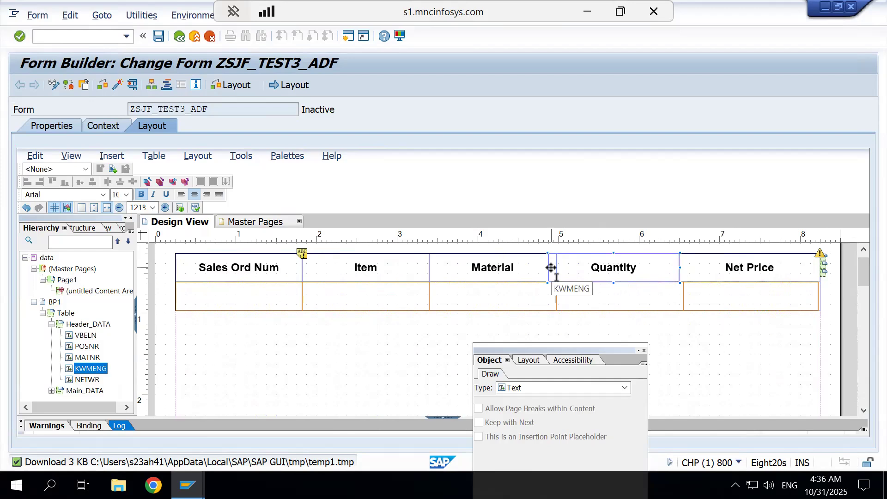
{"action": "left_click", "coordinate": [614, 299]}
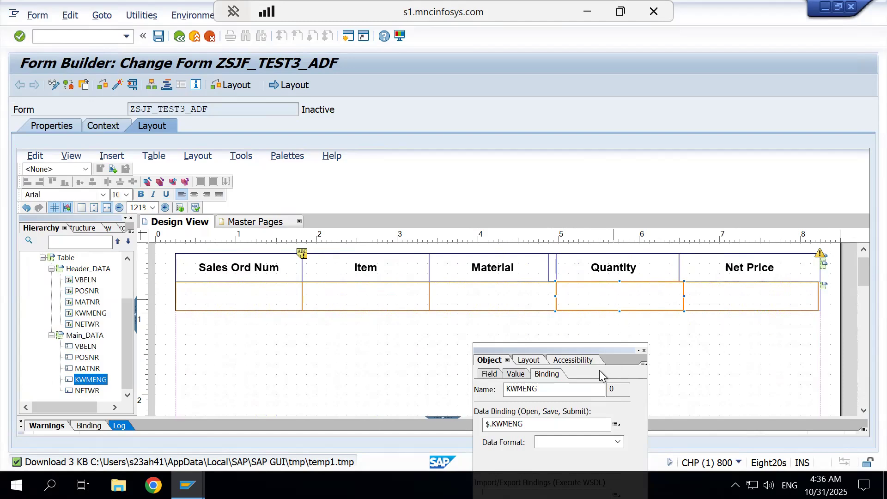
{"action": "left_click_drag", "start_coordinate": [561, 347], "coordinate": [548, 330]}
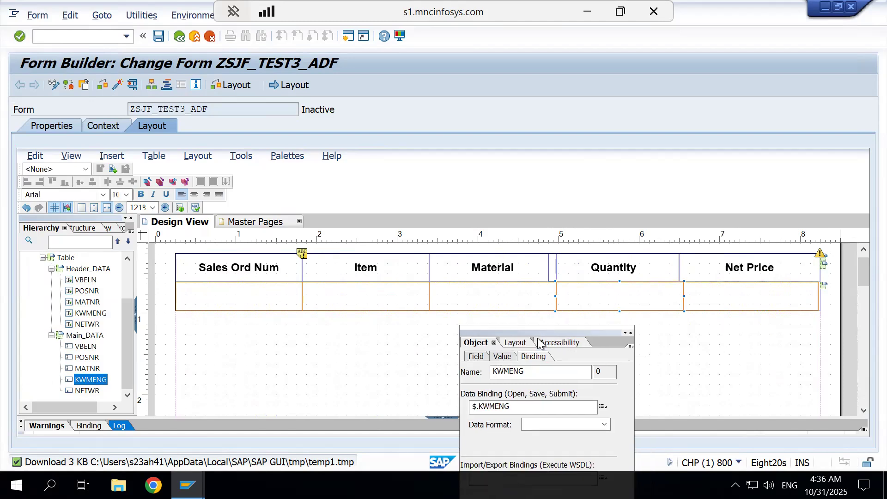
{"action": "left_click", "coordinate": [514, 343]}
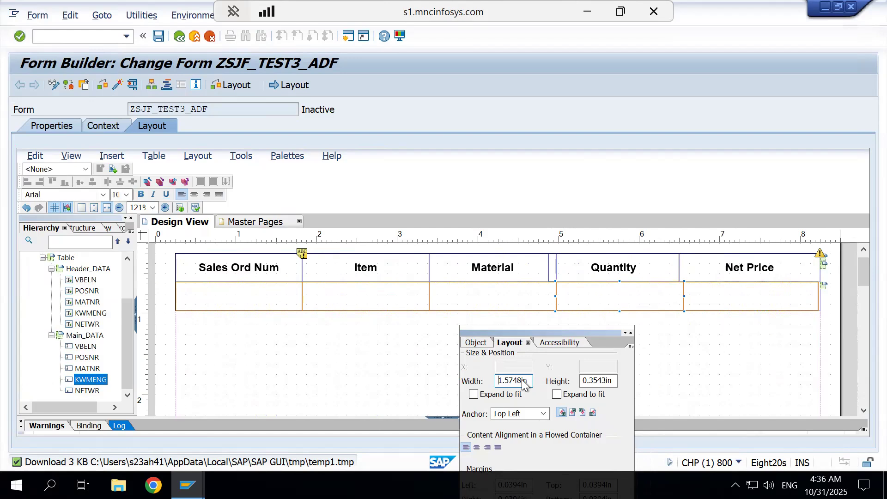
{"action": "left_click_drag", "start_coordinate": [523, 384], "coordinate": [500, 388]}
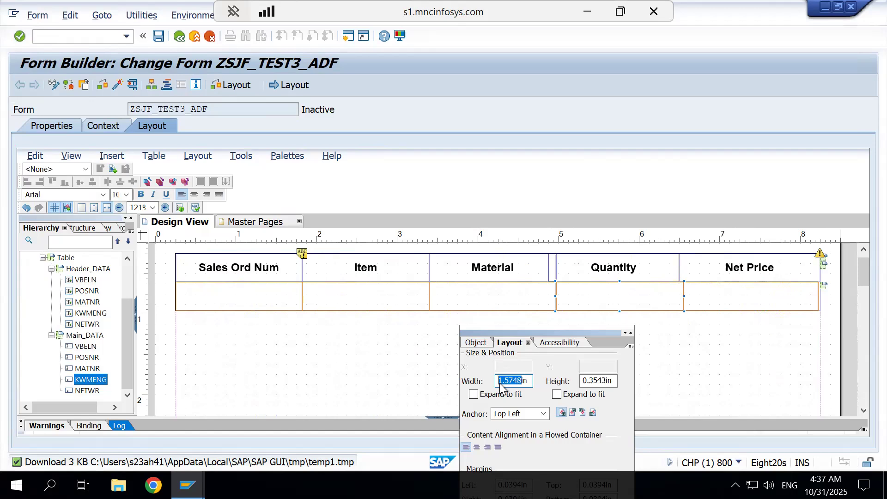
{"action": "left_click", "coordinate": [621, 272]}
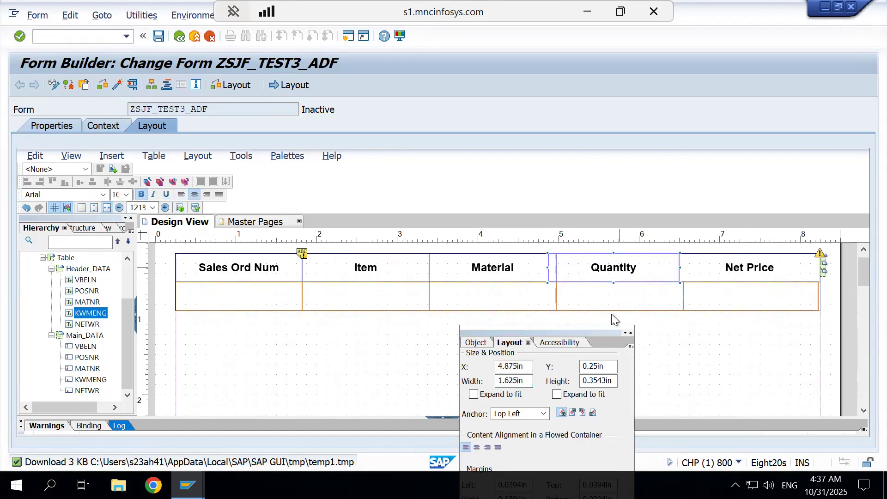
{"action": "left_click", "coordinate": [516, 381]}
{"action": "key", "text": "BackSpace"}
{"action": "key", "text": "BackSpace"}
{"action": "key", "text": "BackSpace"}
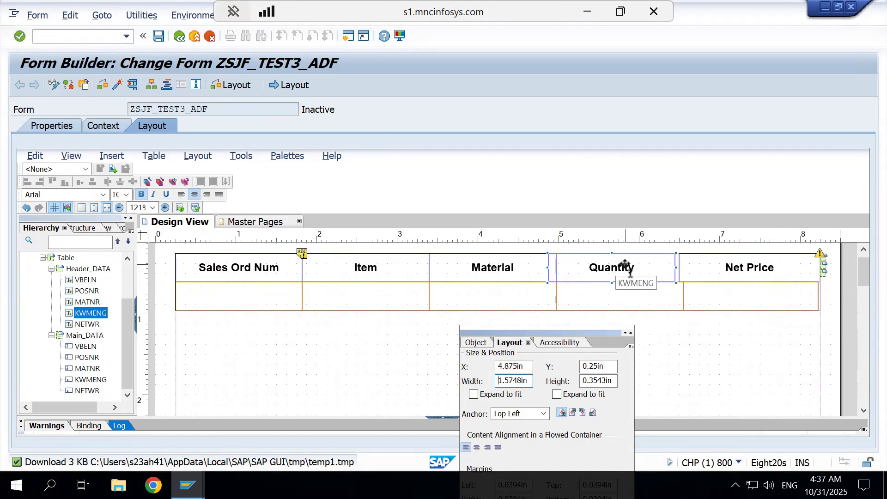
Move the Quantity header to X 5 in and compare its size with the KWMENG field below and the Net Price header
{"action": "left_click_drag", "start_coordinate": [627, 267], "coordinate": [634, 268]}
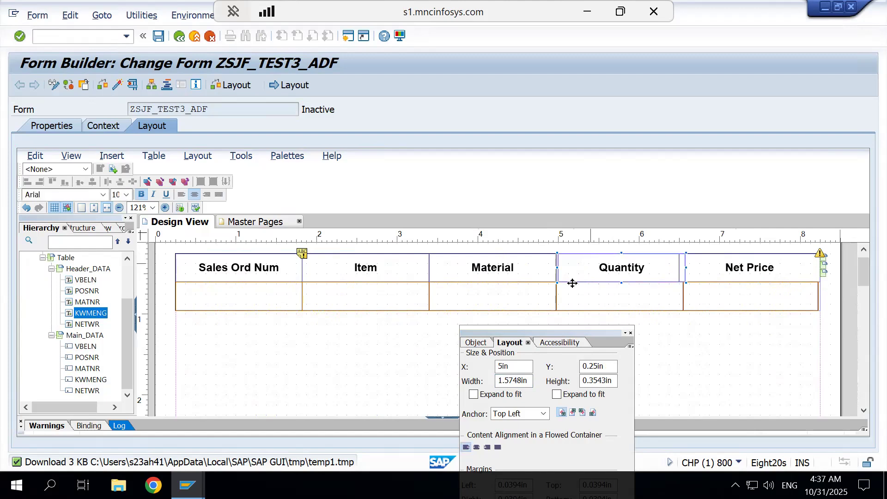
{"action": "left_click", "coordinate": [581, 299]}
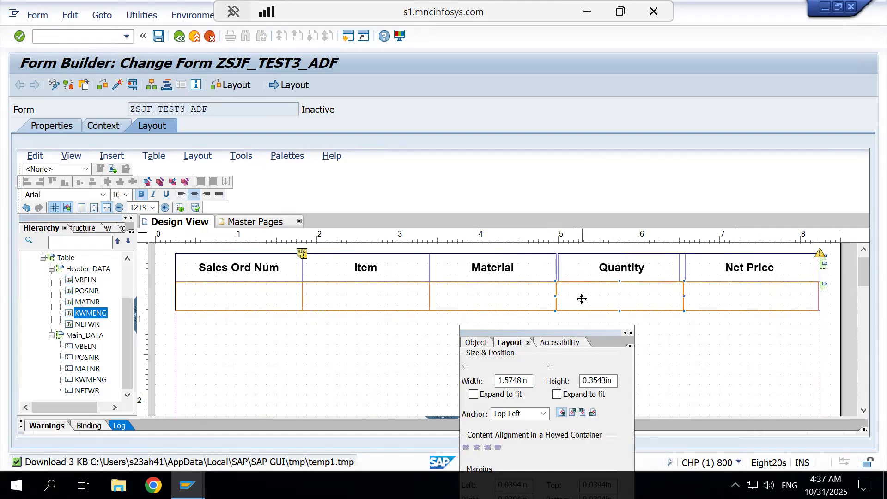
{"action": "left_click", "coordinate": [586, 274]}
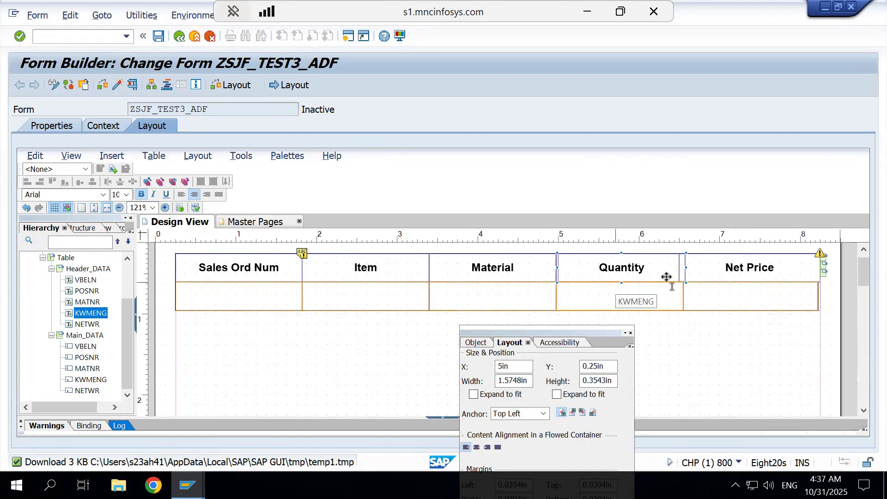
{"action": "left_click", "coordinate": [709, 270]}
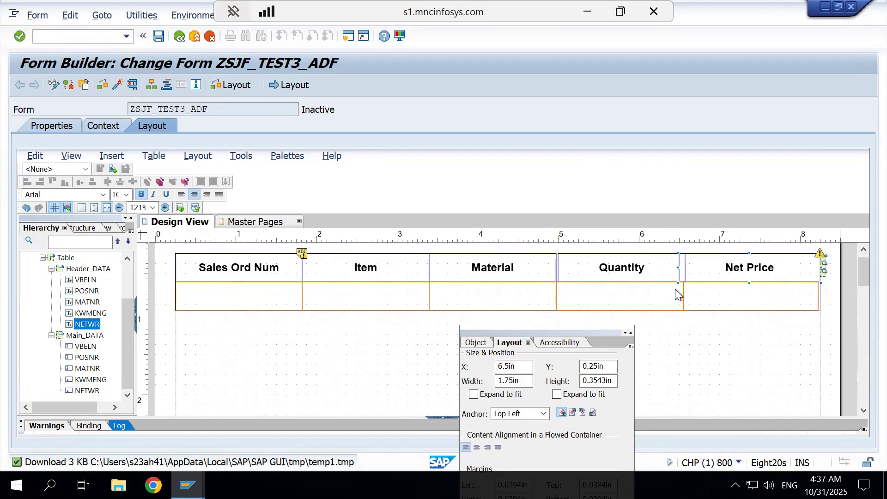
{"action": "left_click", "coordinate": [647, 268]}
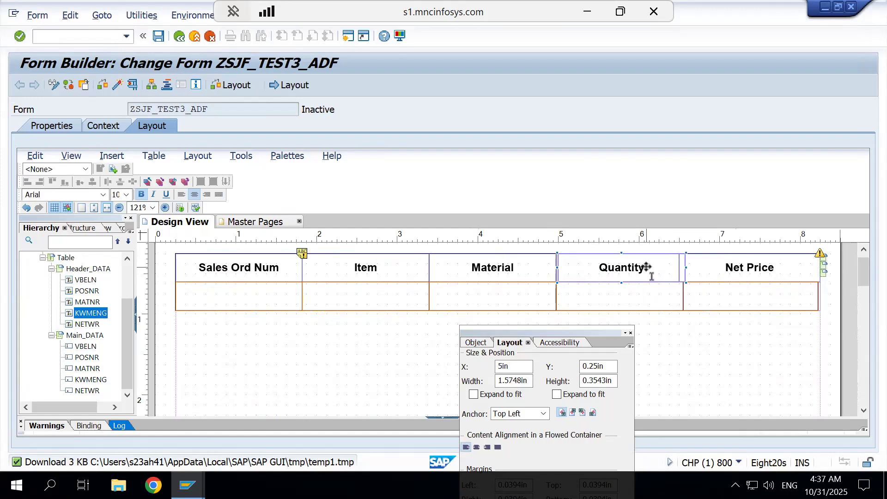
{"action": "left_click", "coordinate": [651, 290]}
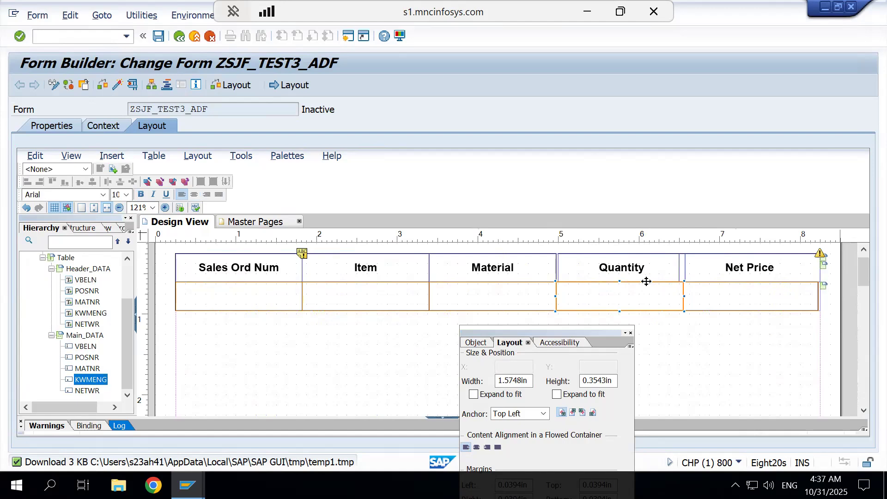
{"action": "left_click", "coordinate": [642, 260]}
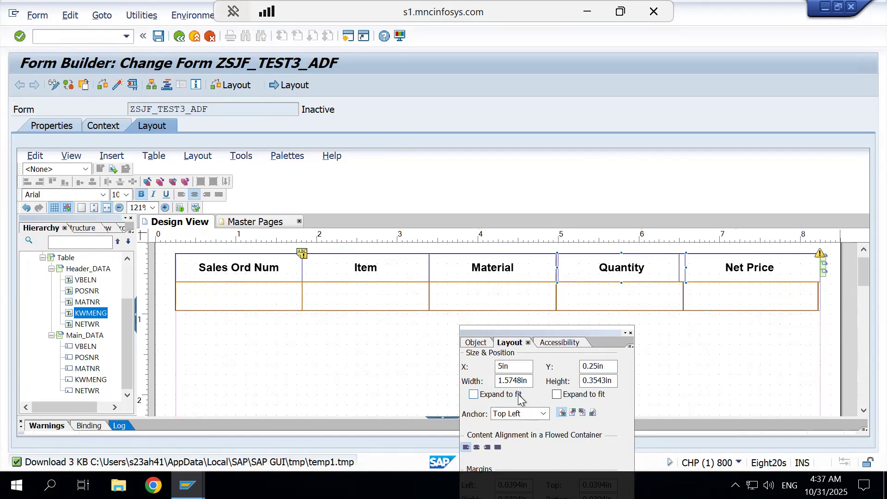
Try a width of 1.6748 in for the Quantity header, and set it back to 1.5748 in
{"action": "left_click", "coordinate": [510, 381]}
{"action": "key", "text": "BackSpace"}
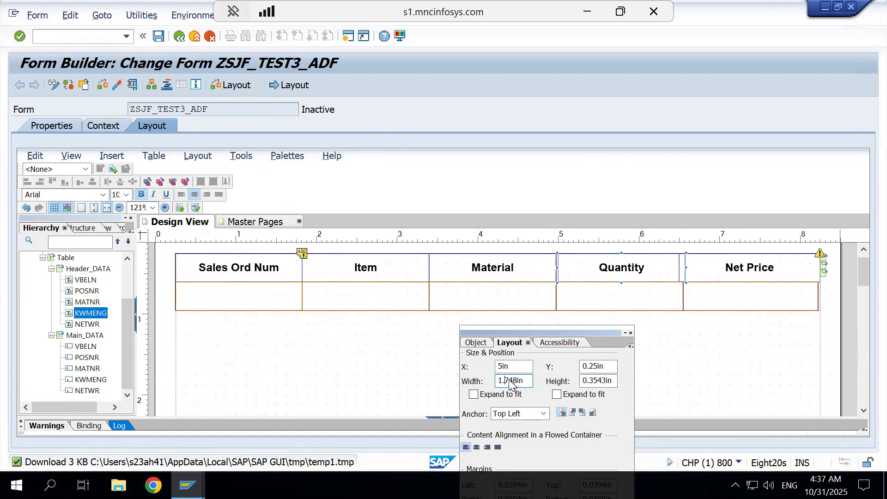
{"action": "type", "text": "6"}
{"action": "key", "text": "Return"}
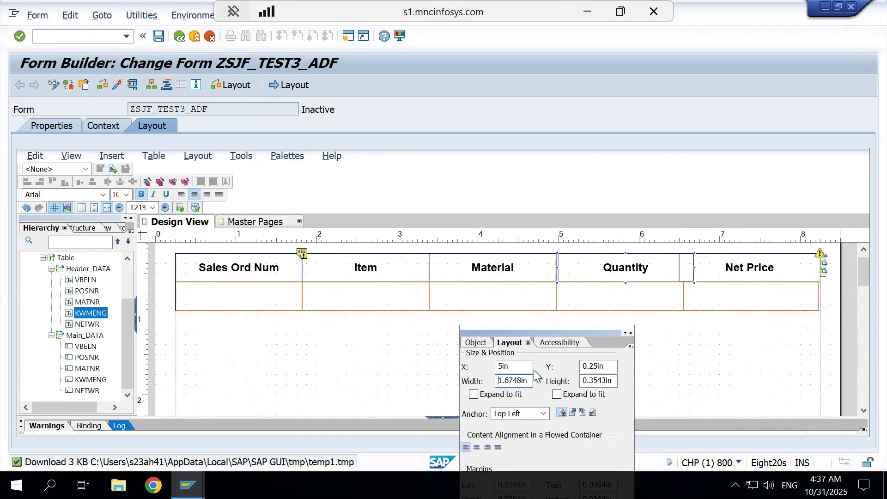
{"action": "key", "text": "BackSpace"}
{"action": "type", "text": "5"}
{"action": "key", "text": "Return"}
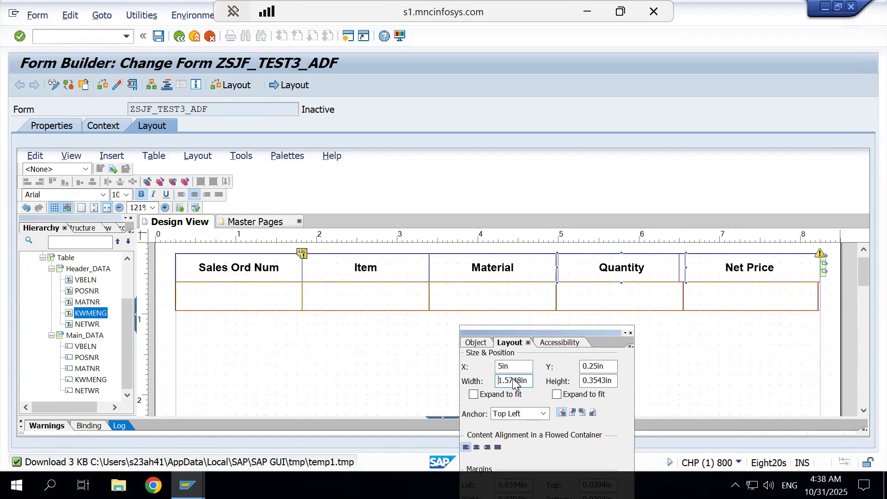
Stretch the Quantity header to about 1.625 in wide, and reduce its width to 1.525 in
{"action": "left_click_drag", "start_coordinate": [686, 262], "coordinate": [691, 271]}
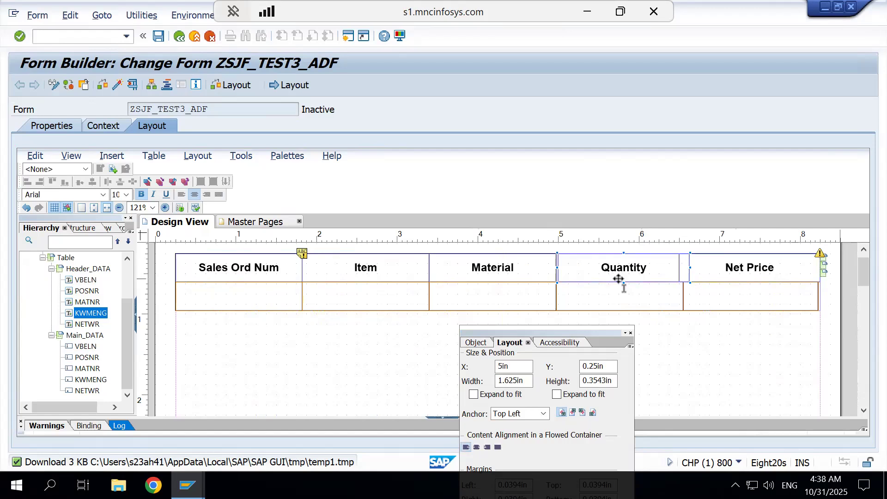
{"action": "left_click", "coordinate": [508, 383]}
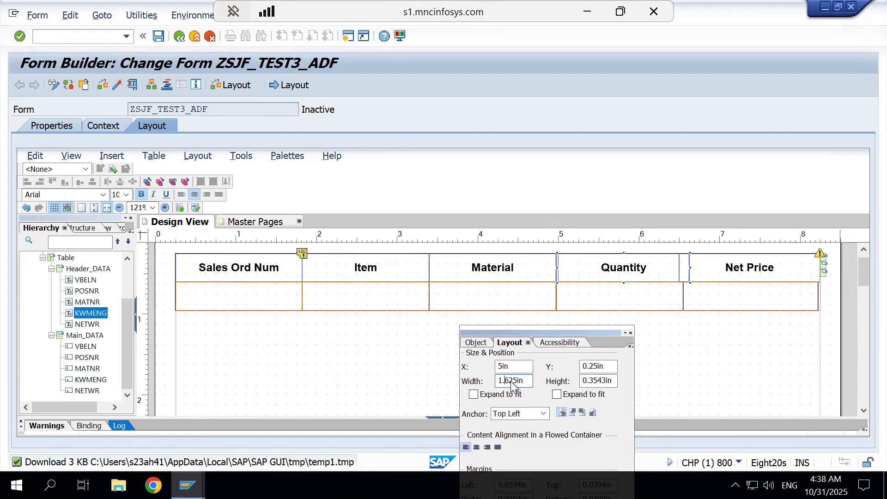
{"action": "key", "text": "Delete"}
{"action": "type", "text": "5"}
{"action": "key", "text": "Return"}
Set the Quantity header's X position to 4.98 in, after trying 4.9 in
{"action": "left_click", "coordinate": [500, 368]}
{"action": "key", "text": "Delete"}
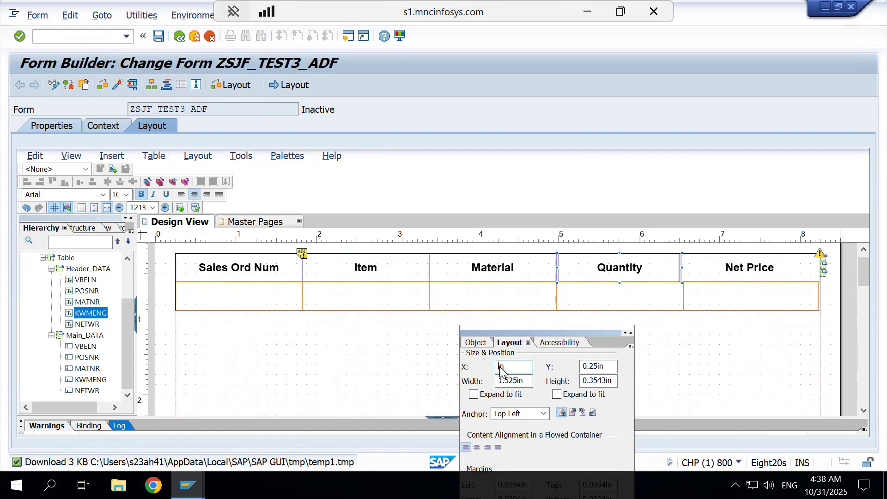
{"action": "type", "text": "4.9"}
{"action": "key", "text": "Return"}
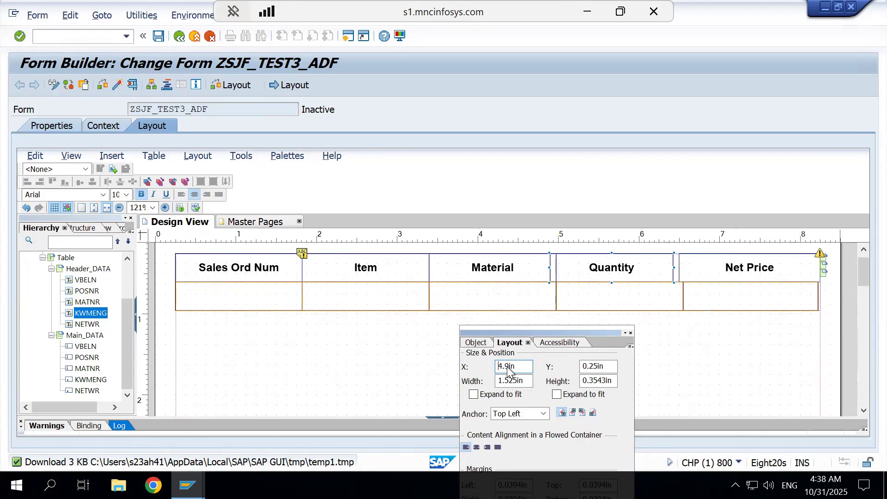
{"action": "type", "text": "8"}
{"action": "key", "text": "Return"}
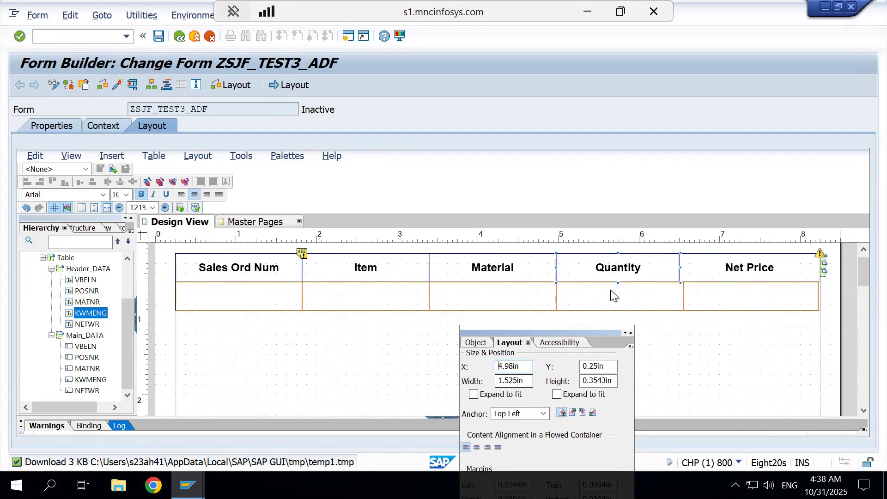
Shift the Quantity header to X 5 in and undo that move
{"action": "left_click", "coordinate": [644, 337]}
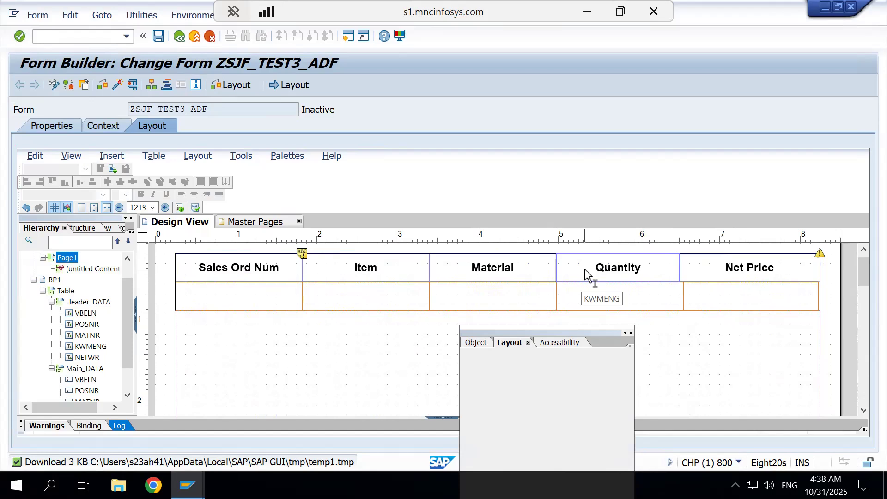
{"action": "left_click", "coordinate": [619, 268]}
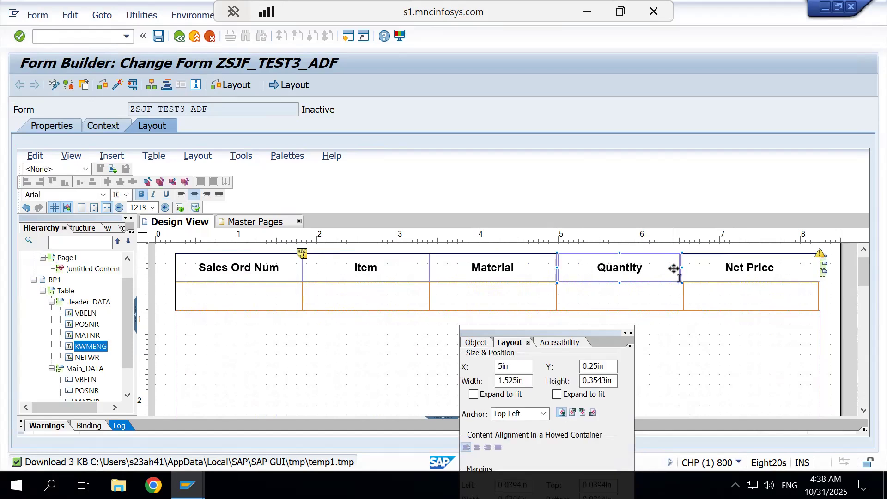
{"action": "left_click_drag", "start_coordinate": [674, 269], "coordinate": [672, 268]}
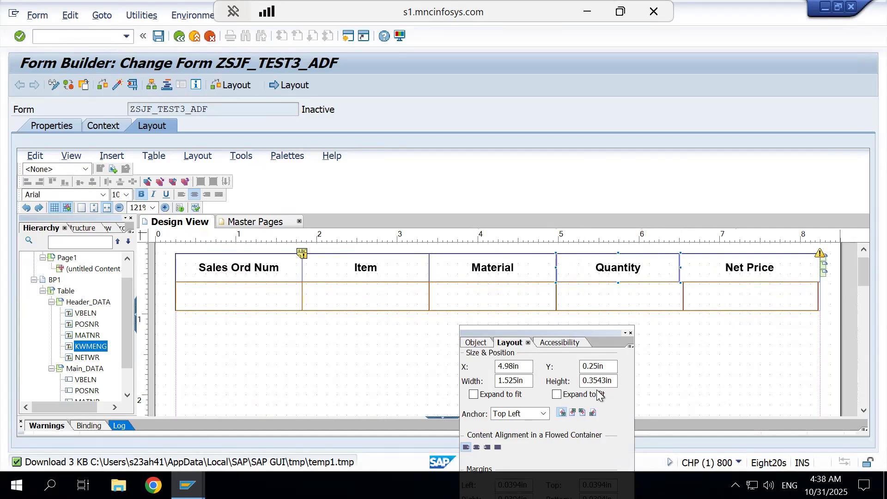
Set the Quantity header's width to 1.565 in, after trying 1.585 in, and check its border against the Net Price header
{"action": "left_click", "coordinate": [514, 383]}
{"action": "key", "text": "BackSpace"}
{"action": "type", "text": "8"}
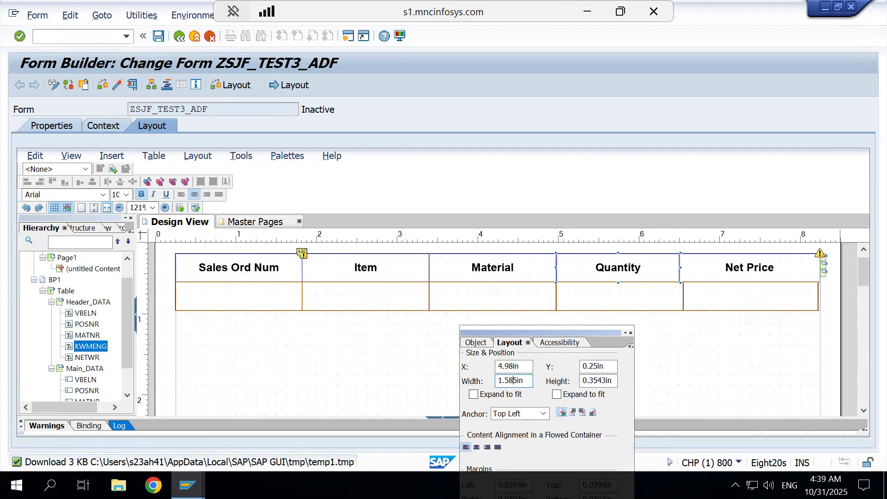
{"action": "key", "text": "Return"}
{"action": "left_click", "coordinate": [513, 384]}
{"action": "key", "text": "BackSpace"}
{"action": "type", "text": "6"}
{"action": "key", "text": "Return"}
{"action": "left_click", "coordinate": [700, 367]}
{"action": "left_click", "coordinate": [701, 271]}
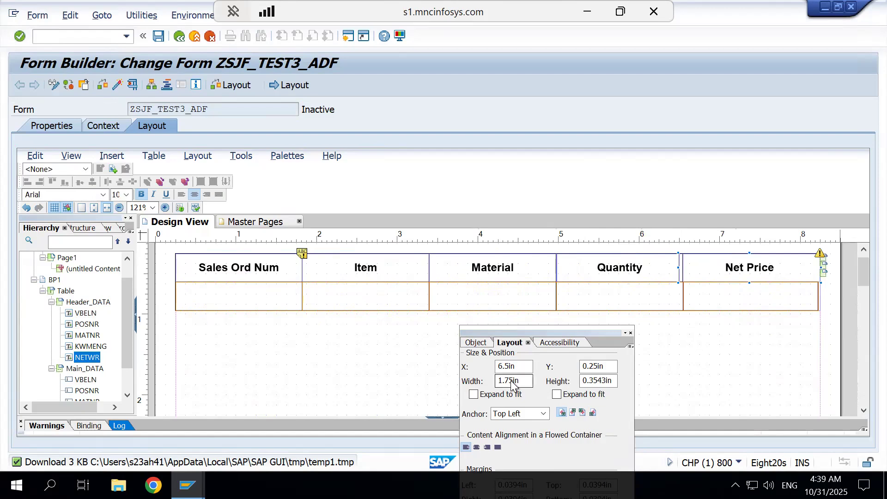
{"action": "left_click", "coordinate": [621, 263]}
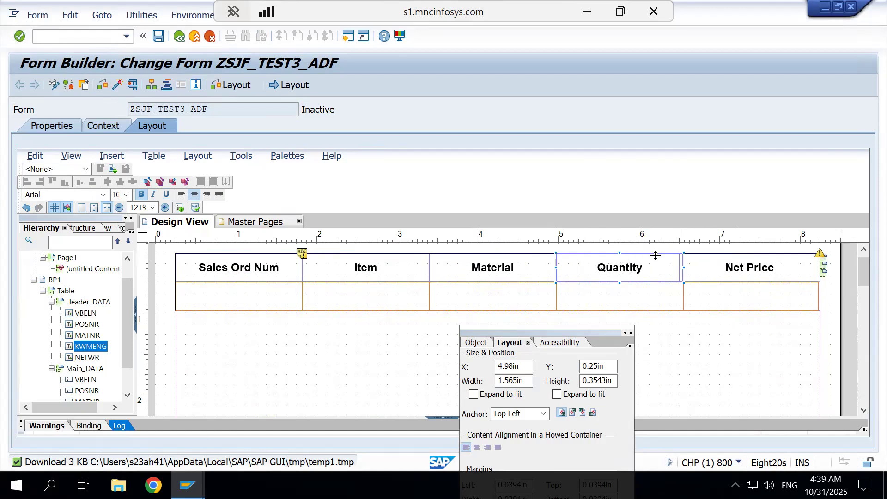
Set the Net Price header's width to 1.65 in and move the cell to about X 6.6 in
{"action": "left_click", "coordinate": [698, 270]}
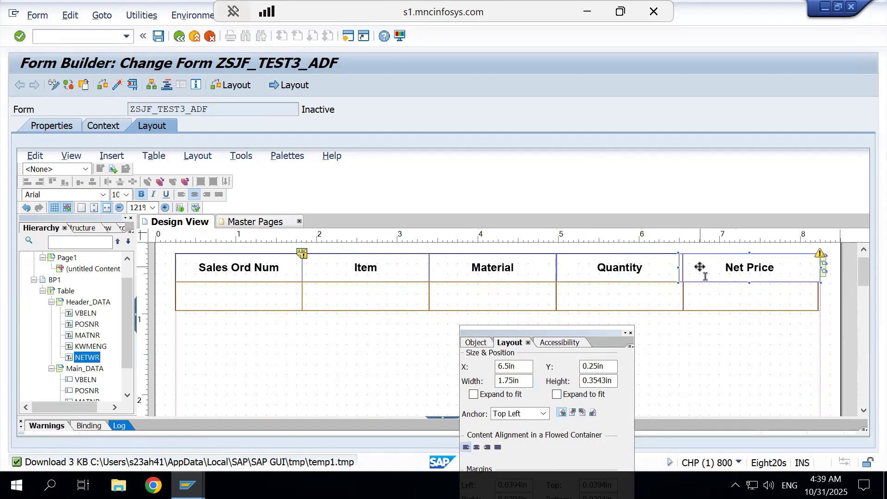
{"action": "left_click", "coordinate": [511, 381]}
{"action": "key", "text": "BackSpace"}
{"action": "type", "text": "6"}
{"action": "key", "text": "Return"}
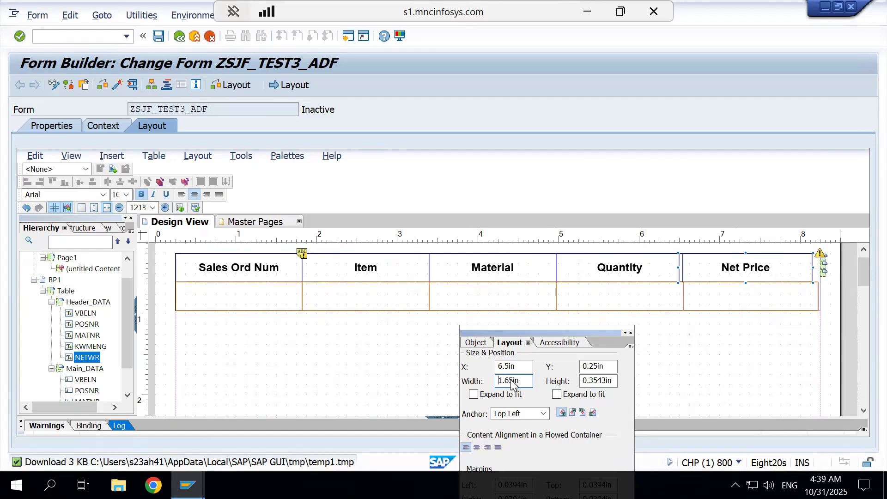
{"action": "left_click_drag", "start_coordinate": [714, 268], "coordinate": [729, 267]}
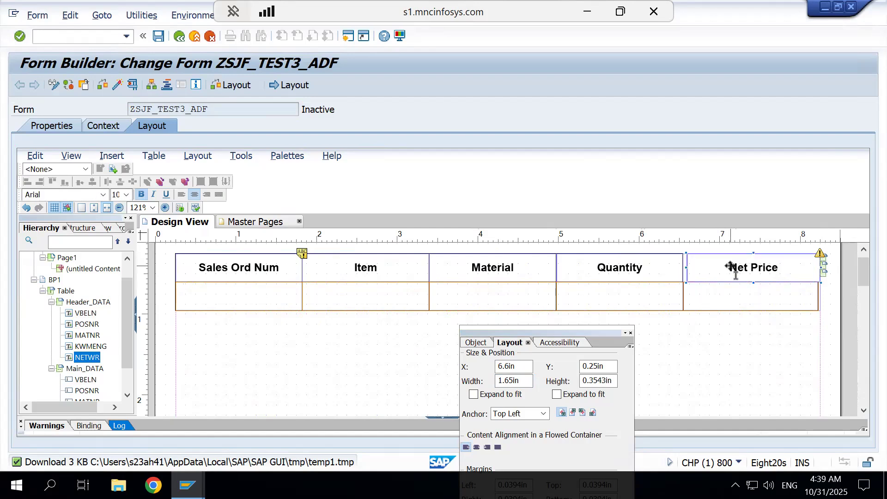
Try to fine-tune the Net Price header's width by changing its decimal digits
{"action": "left_click", "coordinate": [507, 382]}
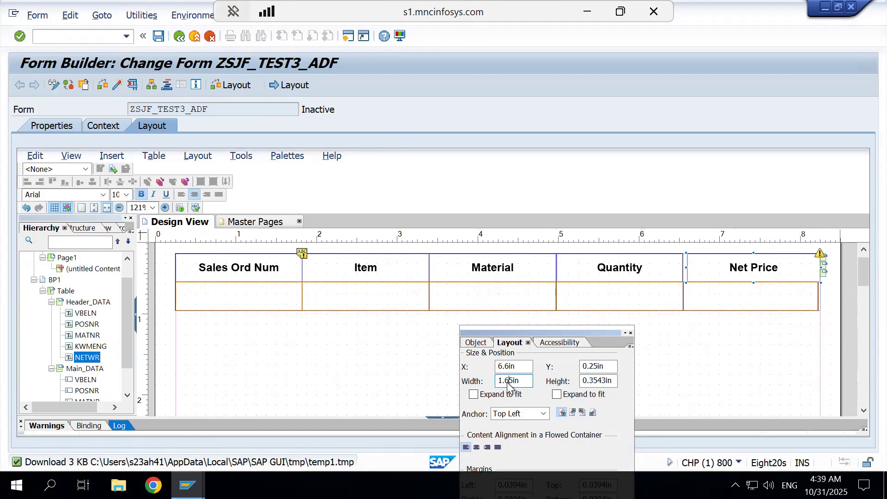
{"action": "type", "text": "8"}
{"action": "key", "text": "BackSpace"}
{"action": "type", "text": "8"}
{"action": "key", "text": "BackSpace"}
{"action": "left_click", "coordinate": [511, 383]}
{"action": "type", "text": "8"}
{"action": "key", "text": "Return"}
Set the Net Price header's width to 1.565 in to match the Quantity header
{"action": "left_click", "coordinate": [640, 269]}
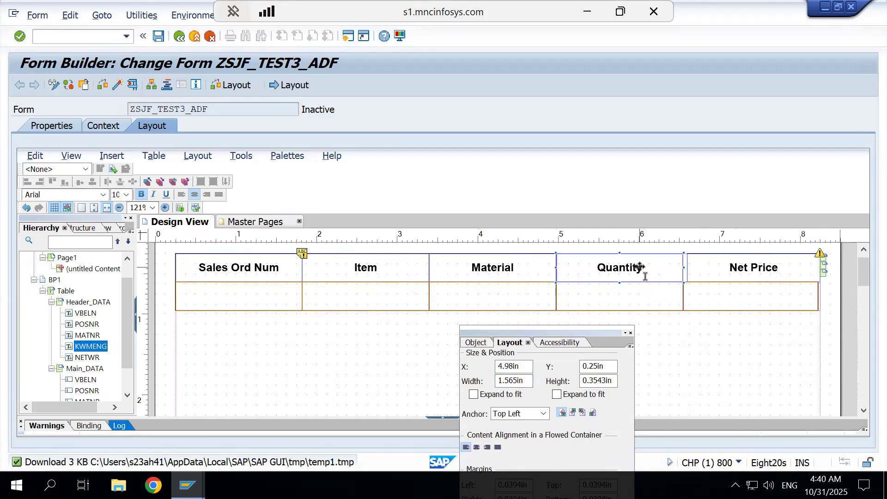
{"action": "left_click", "coordinate": [740, 270]}
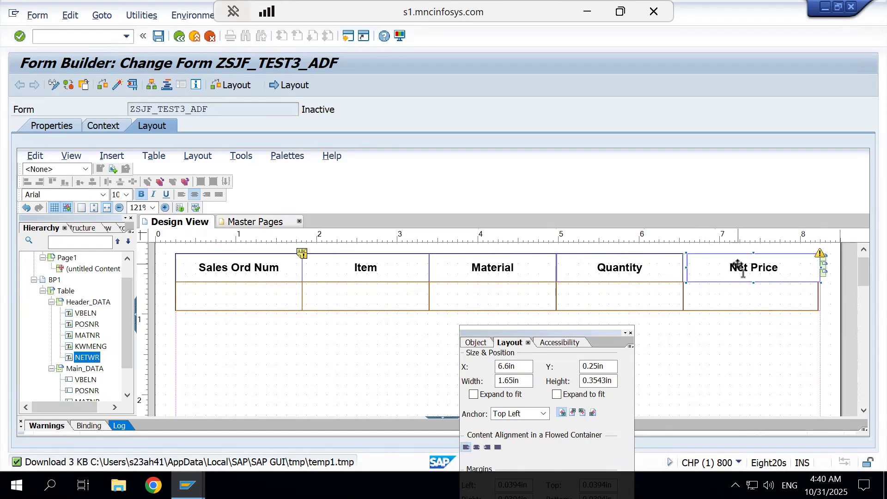
{"action": "left_click", "coordinate": [509, 382]}
{"action": "key", "text": "BackSpace"}
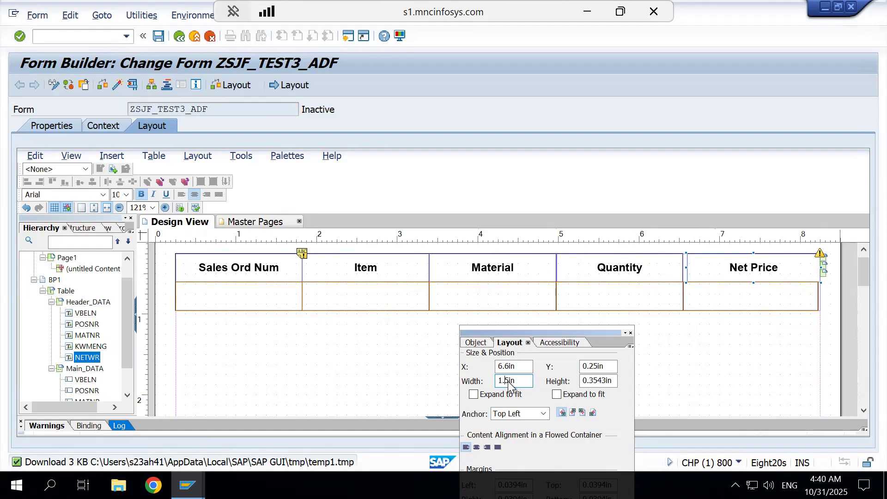
{"action": "type", "text": "56"}
{"action": "key", "text": "Return"}
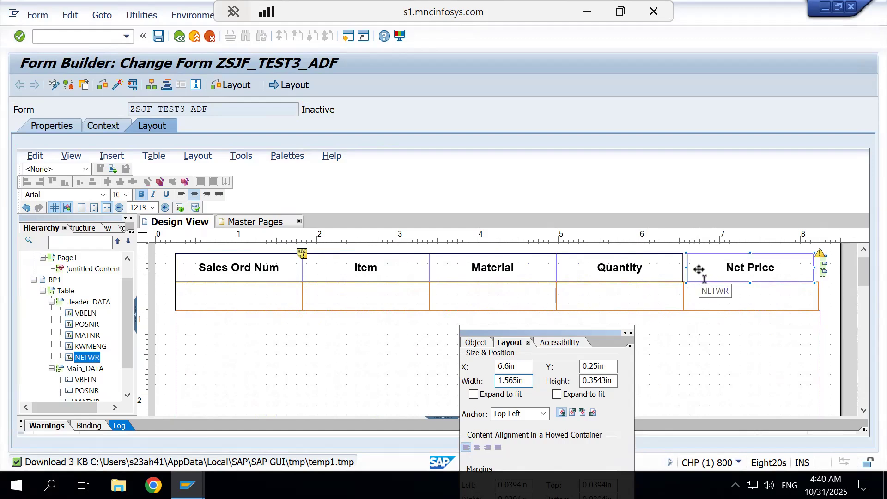
Move the Net Price header to about X 6.625 in and set its width to 1.585 in
{"action": "mouse_move", "coordinate": [699, 270]}
{"action": "left_mouse_down"}
{"action": "mouse_move", "coordinate": [701, 277]}
{"action": "mouse_move", "coordinate": [692, 272]}
{"action": "left_mouse_up"}
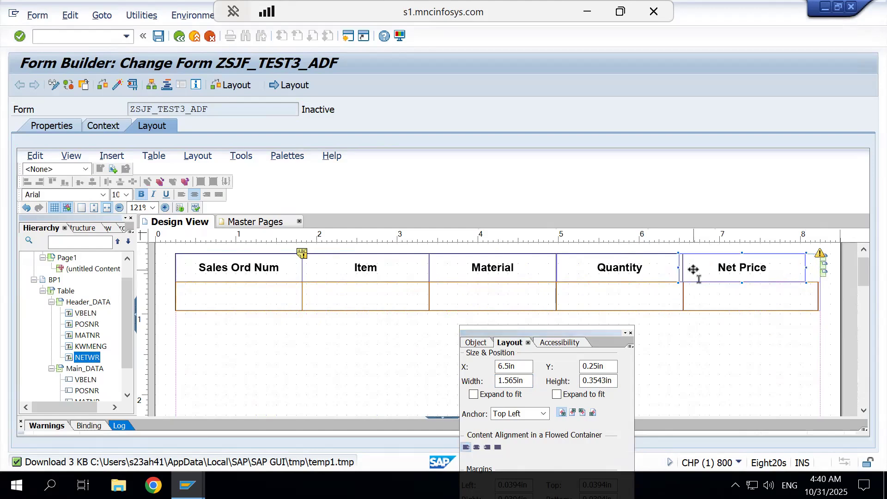
{"action": "left_click_drag", "start_coordinate": [736, 262], "coordinate": [739, 261]}
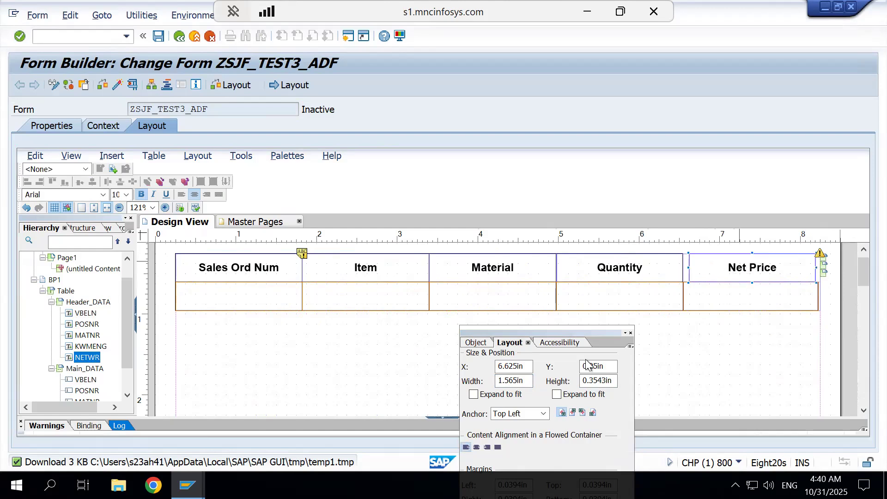
{"action": "left_click", "coordinate": [511, 383]}
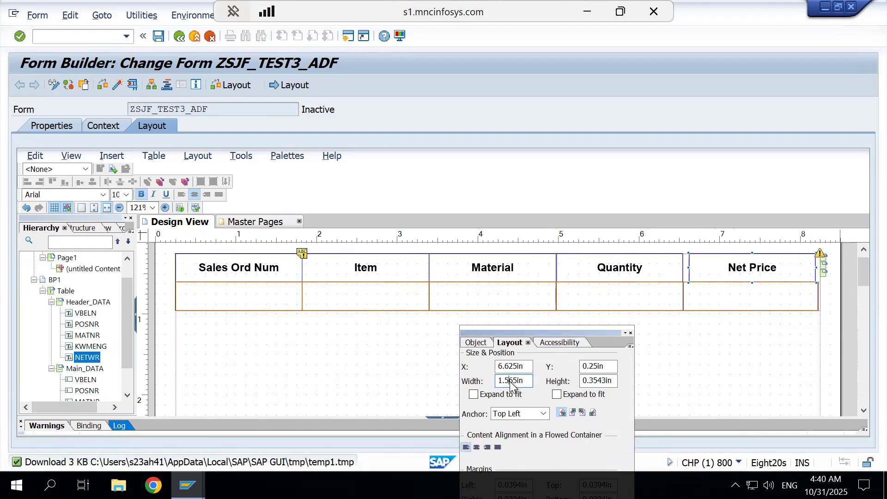
{"action": "key", "text": "Delete"}
{"action": "type", "text": "8"}
{"action": "key", "text": "Return"}
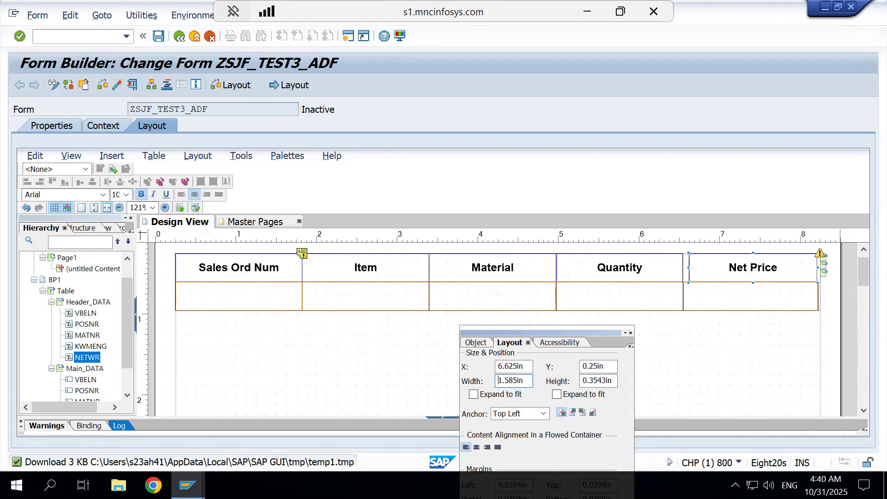
Set the Net Price header's X position to 6.605 in
{"action": "left_click", "coordinate": [514, 366]}
{"action": "key", "text": "BackSpace"}
{"action": "type", "text": "0"}
{"action": "key", "text": "Return"}
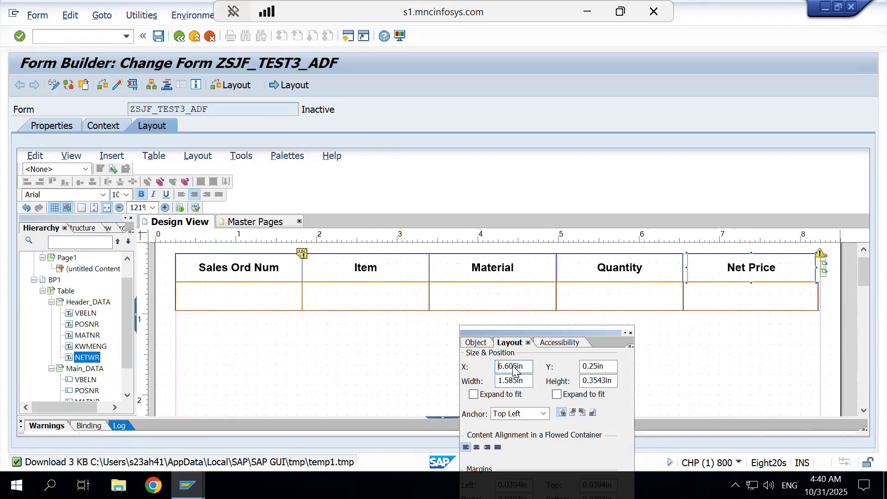
Set the Net Price header's X position to 6.575 in, after trying 6.585 in
{"action": "left_click", "coordinate": [508, 369]}
{"action": "key", "text": "BackSpace"}
{"action": "type", "text": "5"}
{"action": "key", "text": "Delete"}
{"action": "type", "text": "8"}
{"action": "key", "text": "Return"}
{"action": "left_click", "coordinate": [513, 370]}
{"action": "key", "text": "BackSpace"}
{"action": "type", "text": "7"}
{"action": "key", "text": "Return"}
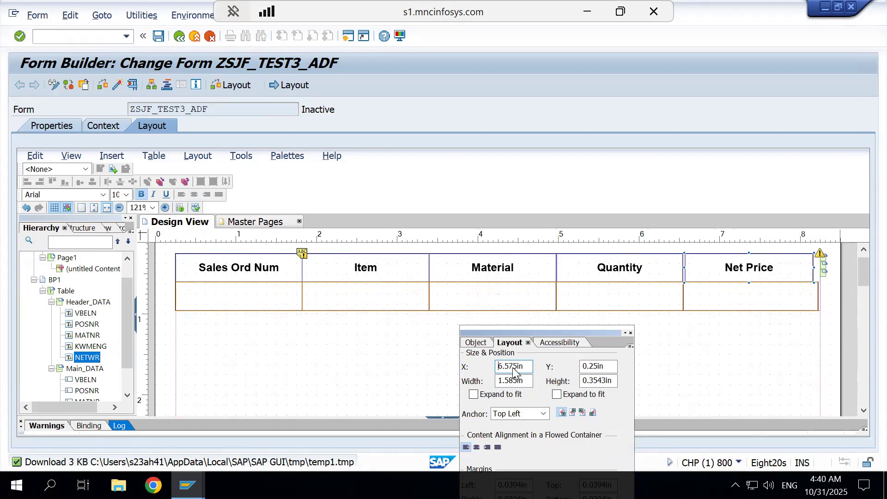
Set the Net Price header's X position to 6.555 in and its width to 1.595 in
{"action": "left_click", "coordinate": [514, 368]}
{"action": "key", "text": "BackSpace"}
{"action": "type", "text": "5"}
{"action": "key", "text": "Return"}
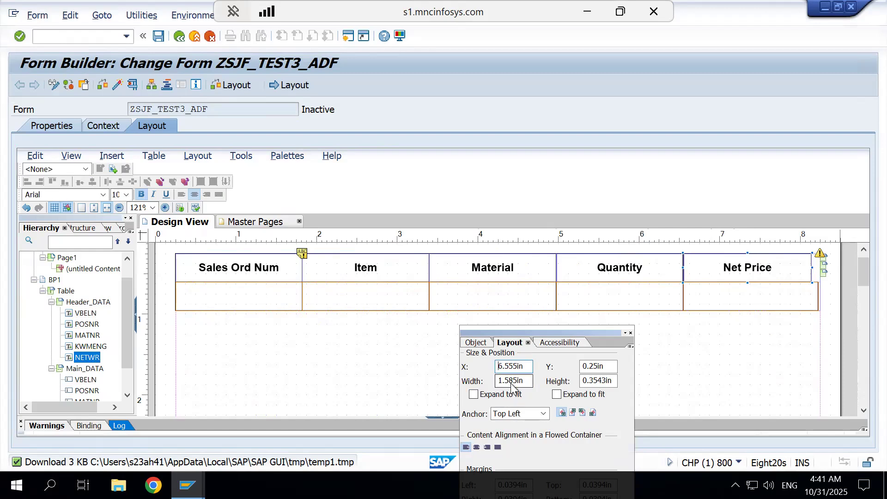
{"action": "left_click", "coordinate": [513, 383]}
{"action": "key", "text": "BackSpace"}
{"action": "type", "text": "9"}
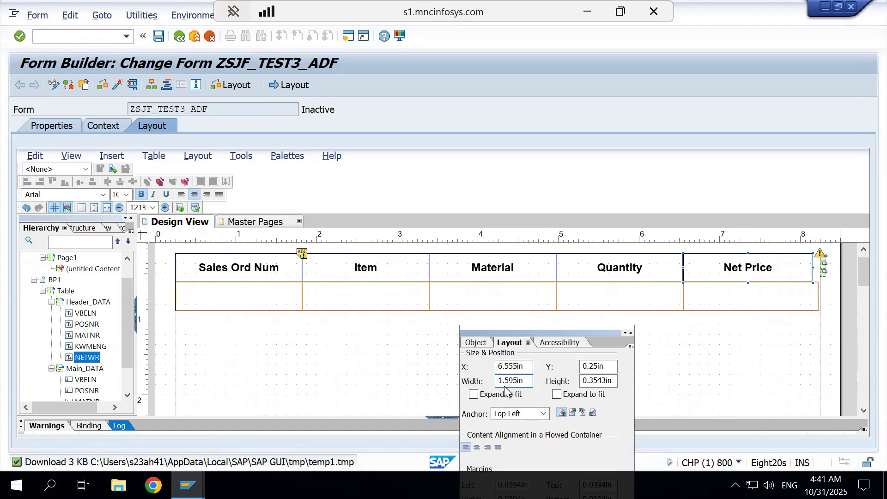
Widen the Net Price header to 1.655 in, after trying 1.615 in and 1.635 in
{"action": "left_click", "coordinate": [510, 380]}
{"action": "key", "text": "BackSpace"}
{"action": "type", "text": "6"}
{"action": "key", "text": "Delete"}
{"action": "type", "text": "1"}
{"action": "key", "text": "Return"}
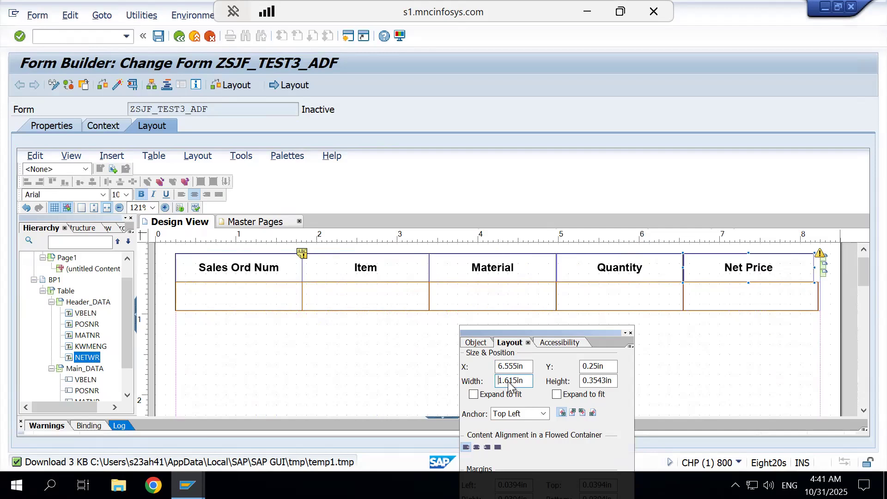
{"action": "key", "text": "BackSpace"}
{"action": "type", "text": "3"}
{"action": "key", "text": "Return"}
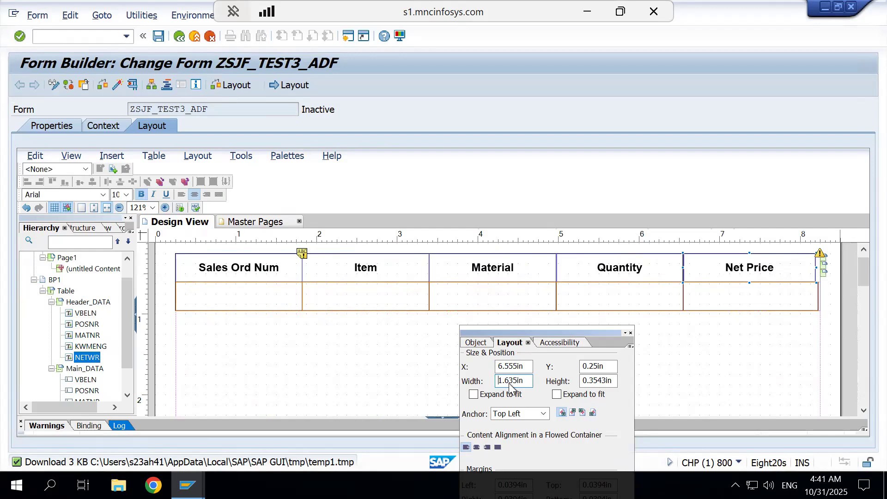
{"action": "left_click", "coordinate": [513, 381]}
{"action": "key", "text": "BackSpace"}
{"action": "type", "text": "5"}
{"action": "key", "text": "Return"}
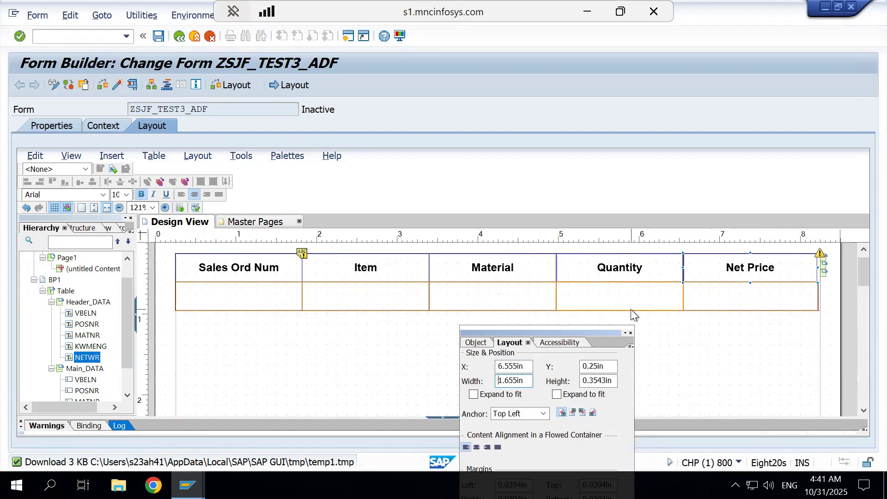
Set the Net Price header's X position to 6.55 in and its width to 1.675 in, after trying 1.665 in
{"action": "left_click", "coordinate": [513, 370]}
{"action": "key", "text": "BackSpace"}
{"action": "type", "text": "0"}
{"action": "key", "text": "Return"}
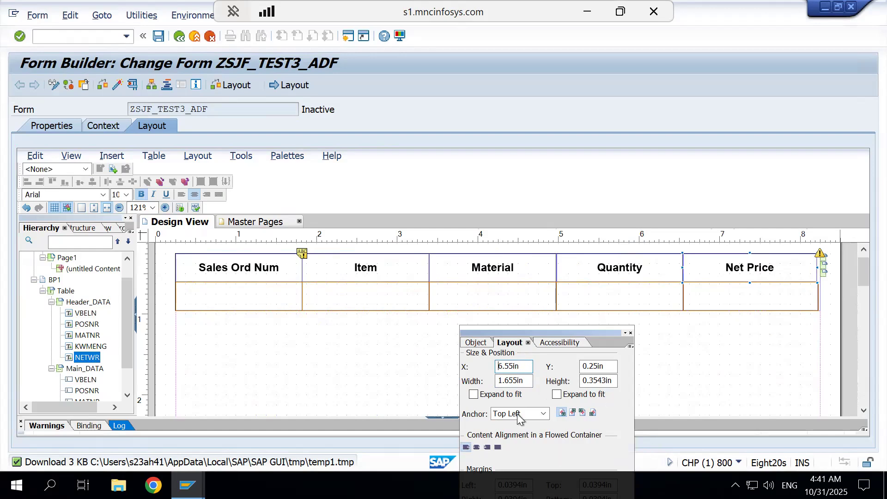
{"action": "left_click", "coordinate": [512, 379]}
{"action": "type", "text": "6"}
{"action": "key", "text": "Return"}
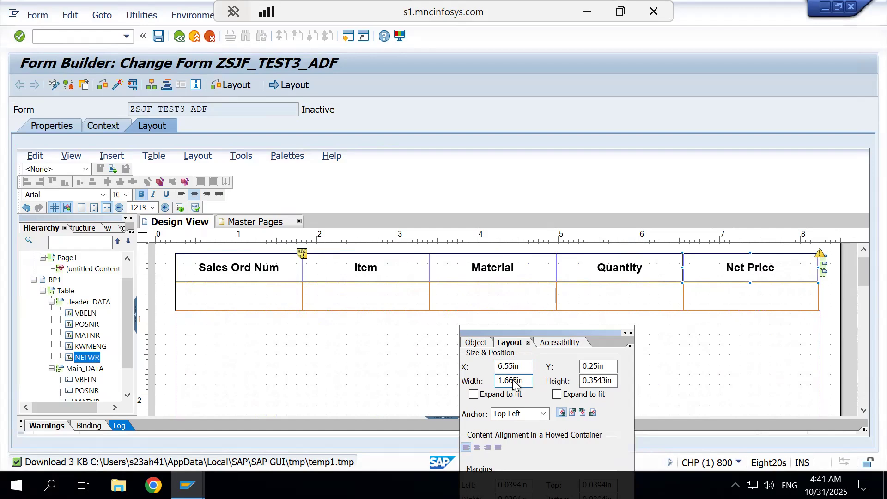
{"action": "key", "text": "BackSpace"}
{"action": "type", "text": "7"}
{"action": "key", "text": "Return"}
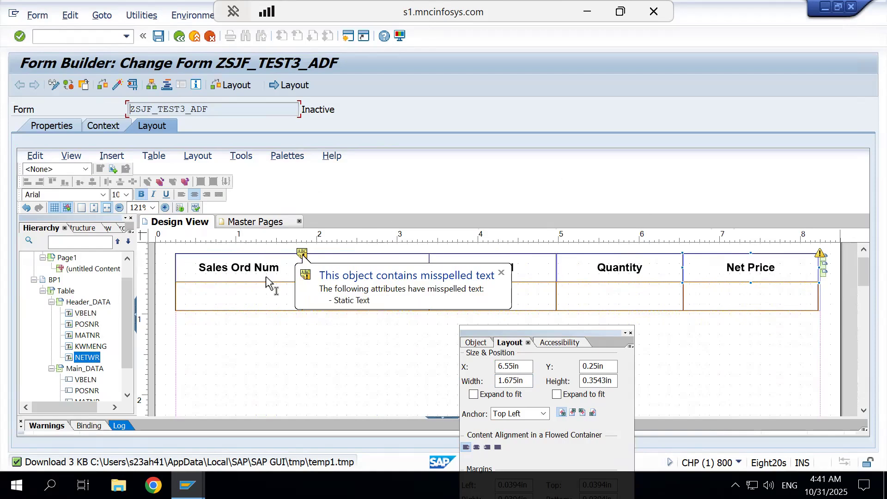
Turn off repeating the Header_DATA subform for each data item in its binding settings
{"action": "left_click", "coordinate": [51, 303]}
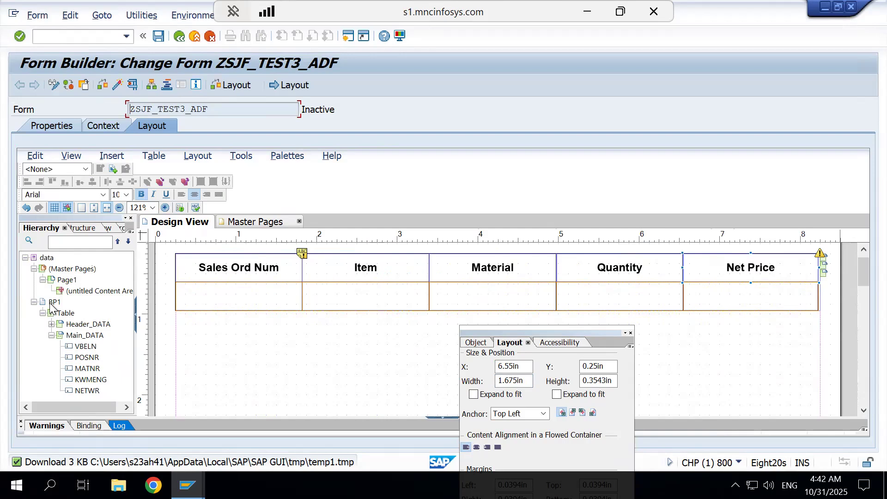
{"action": "left_click", "coordinate": [80, 325]}
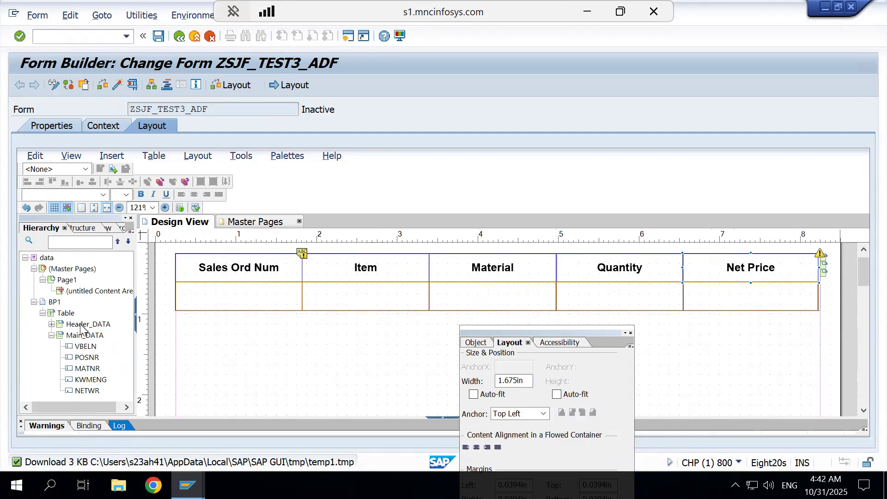
{"action": "left_click", "coordinate": [80, 327]}
{"action": "left_click_drag", "start_coordinate": [503, 329], "coordinate": [420, 126]}
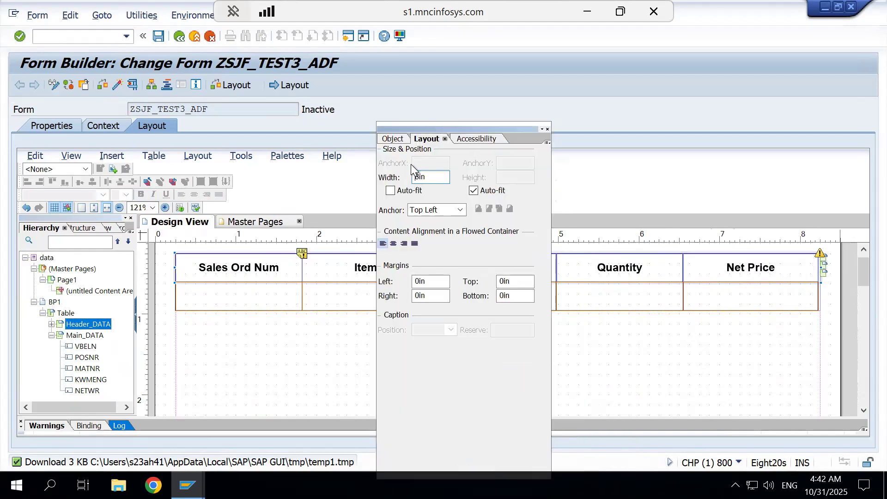
{"action": "left_click", "coordinate": [393, 141]}
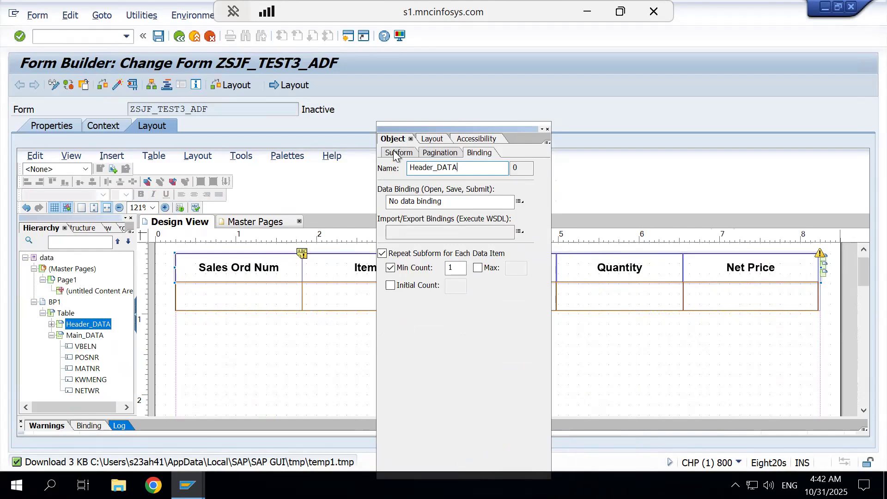
{"action": "left_click", "coordinate": [394, 154]}
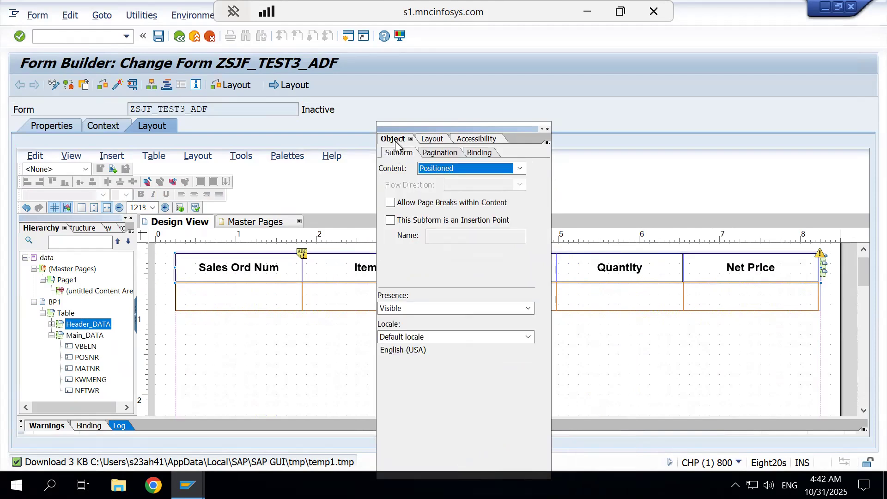
{"action": "left_click", "coordinate": [394, 140]}
{"action": "left_click", "coordinate": [439, 153]}
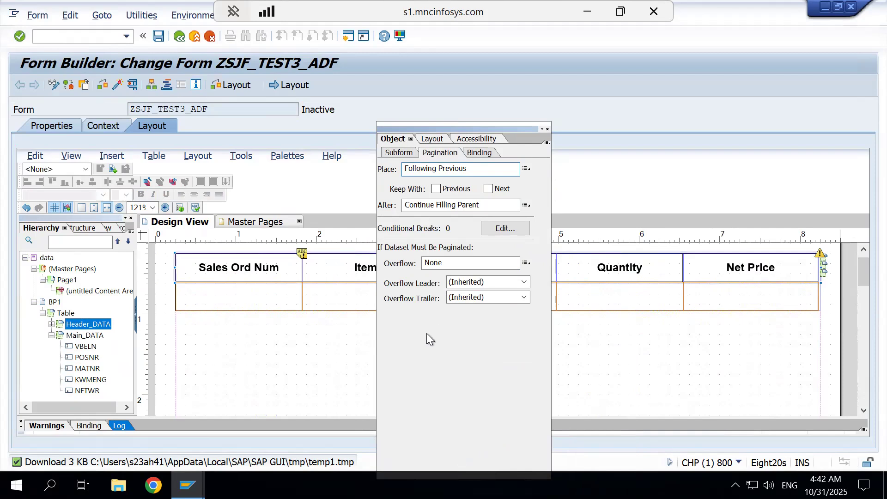
{"action": "left_click", "coordinate": [480, 152]}
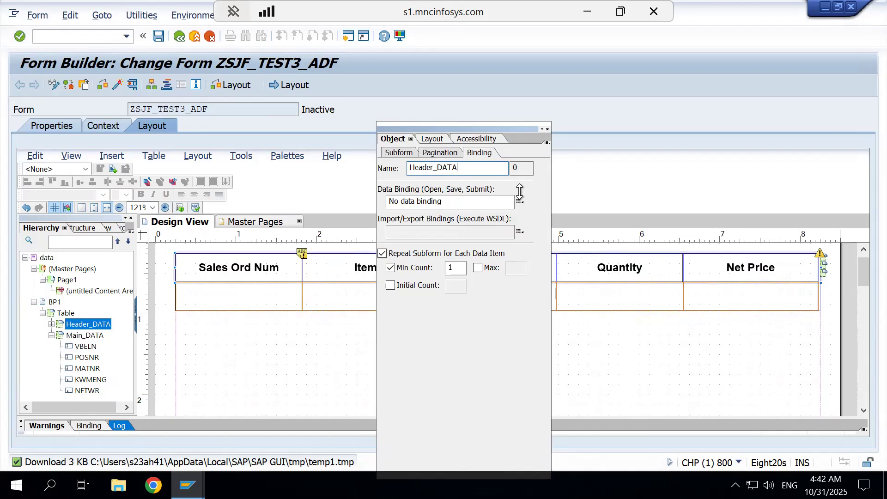
{"action": "left_click", "coordinate": [384, 253]}
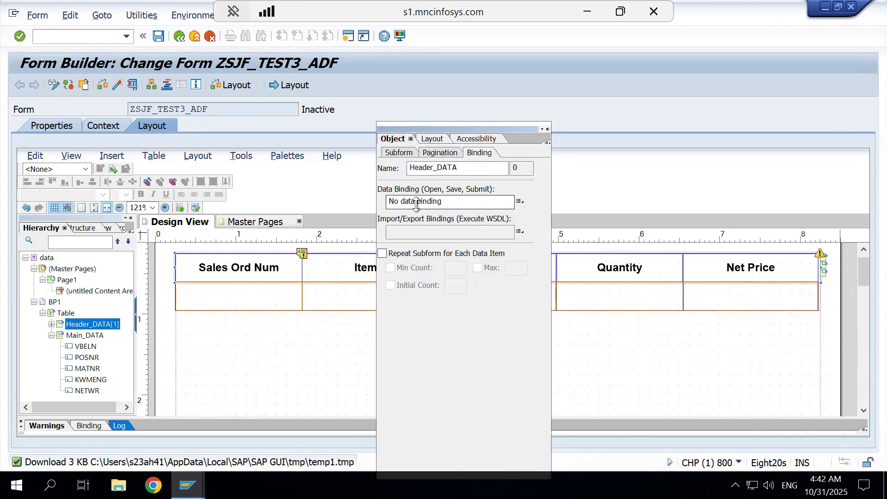
Select the Main_DATA subform and choose Body Row as its accessibility role
{"action": "left_click", "coordinate": [51, 335]}
{"action": "left_click", "coordinate": [72, 337]}
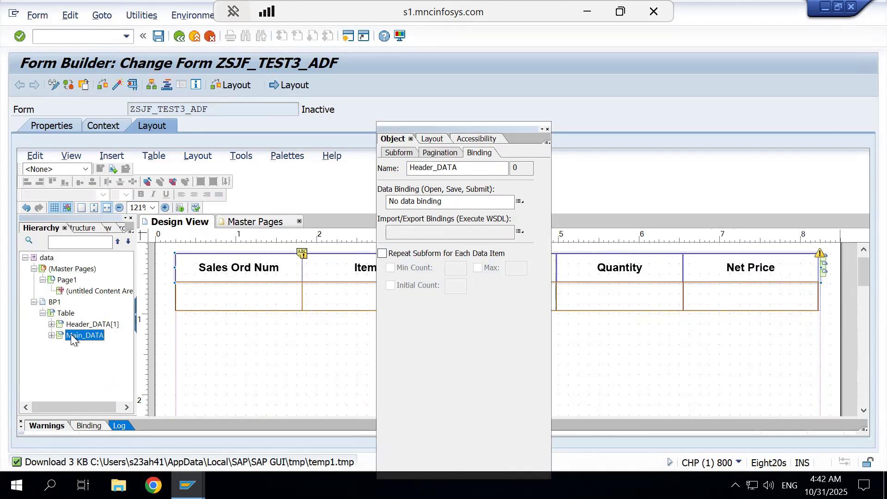
{"action": "left_click", "coordinate": [481, 137]}
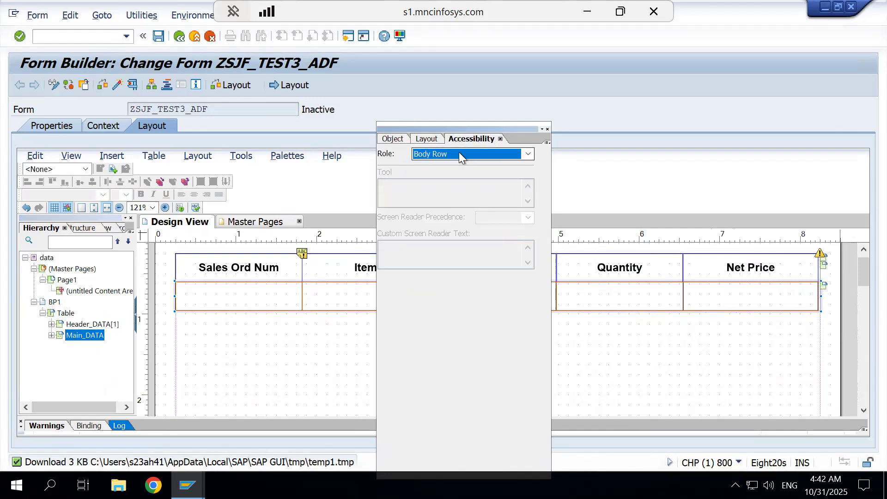
{"action": "left_click", "coordinate": [456, 153]}
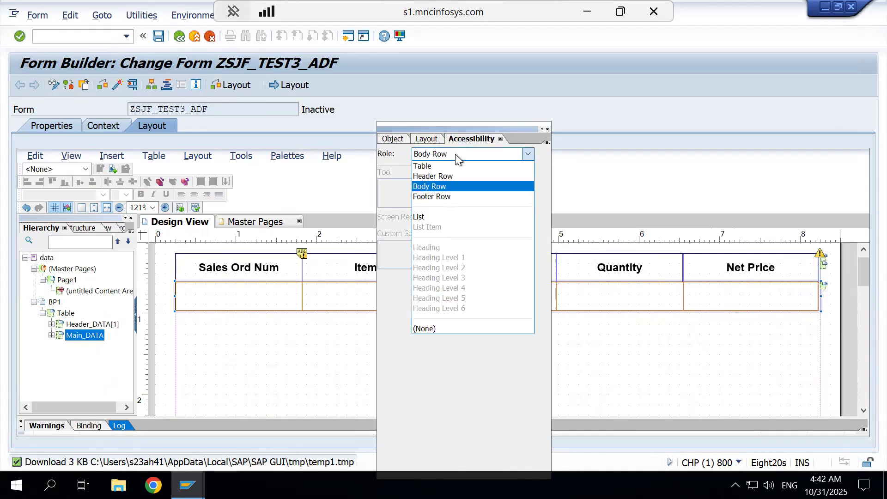
{"action": "left_click", "coordinate": [452, 188]}
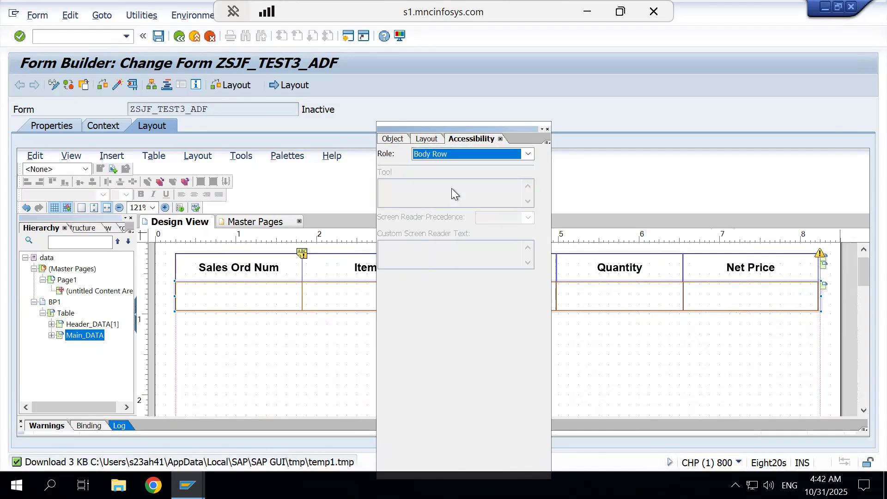
Set Header_DATA as the overflow leader in the Main_DATA subform's pagination settings and review its data binding
{"action": "left_click", "coordinate": [426, 138]}
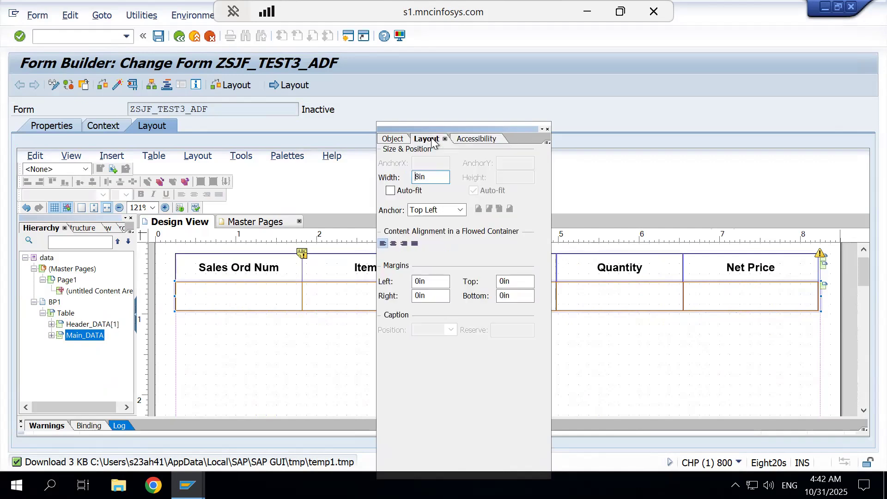
{"action": "left_click", "coordinate": [395, 139]}
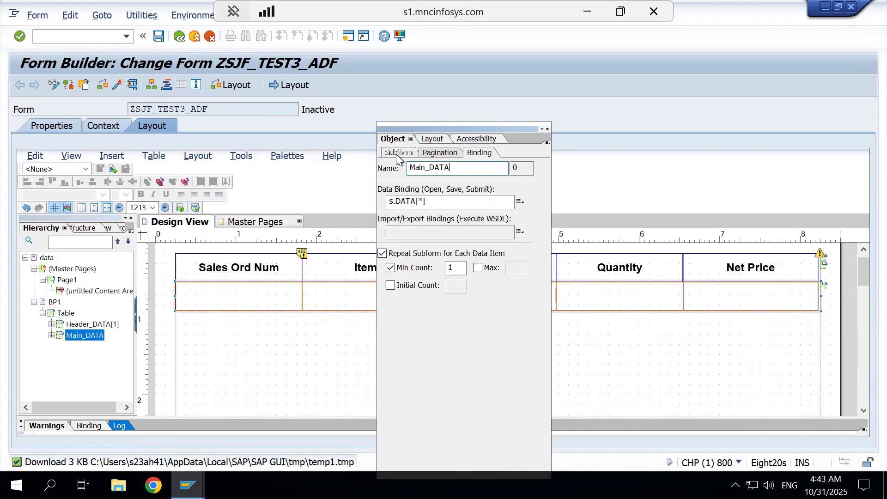
{"action": "left_click", "coordinate": [396, 154]}
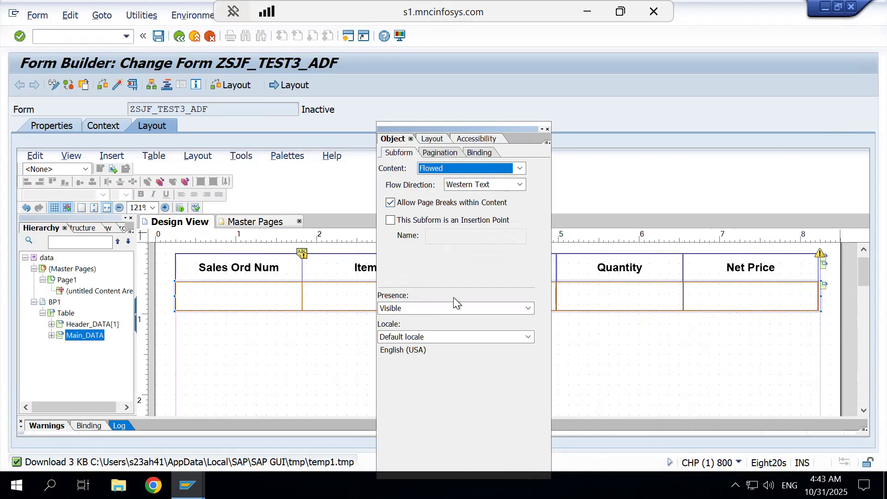
{"action": "left_click", "coordinate": [434, 154]}
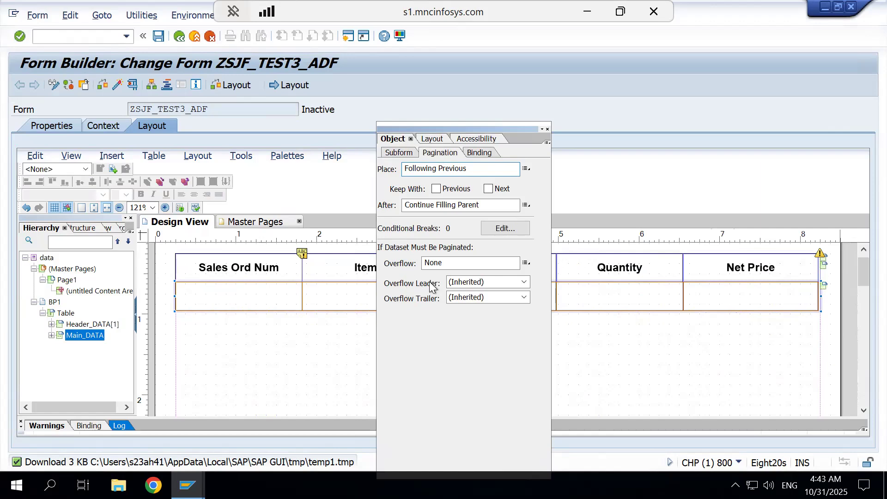
{"action": "left_click", "coordinate": [488, 281]}
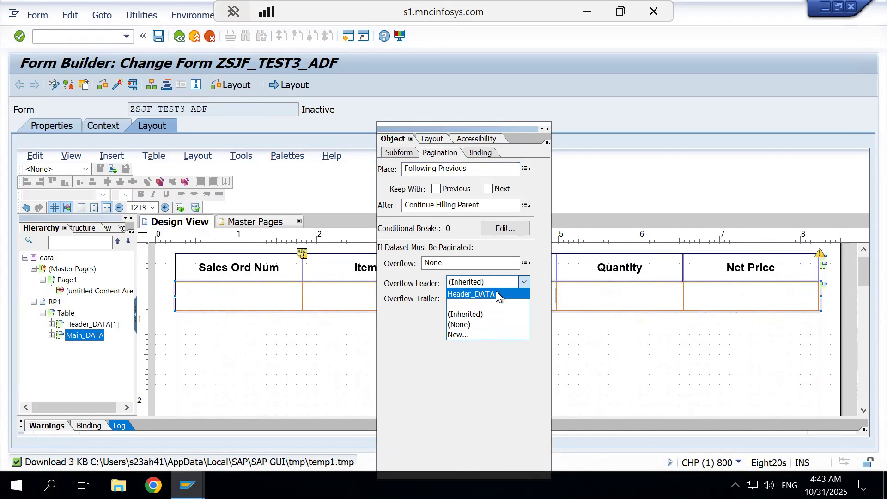
{"action": "left_click", "coordinate": [496, 295]}
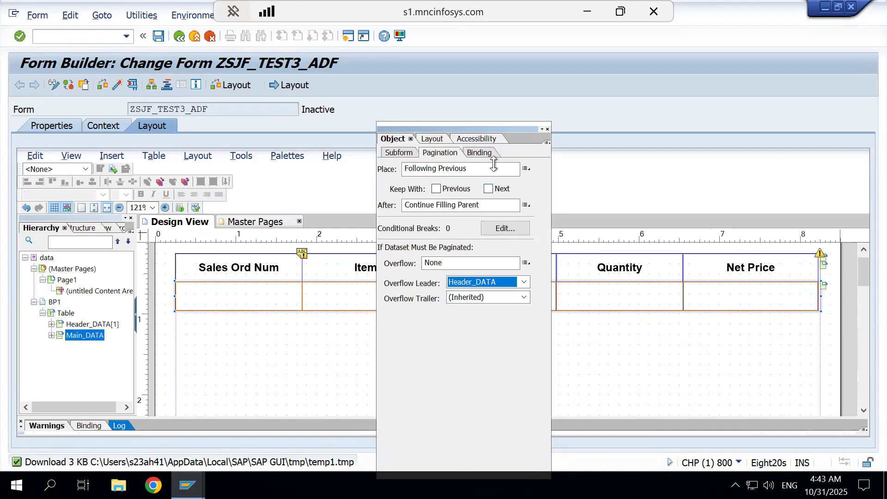
{"action": "left_click", "coordinate": [484, 153]}
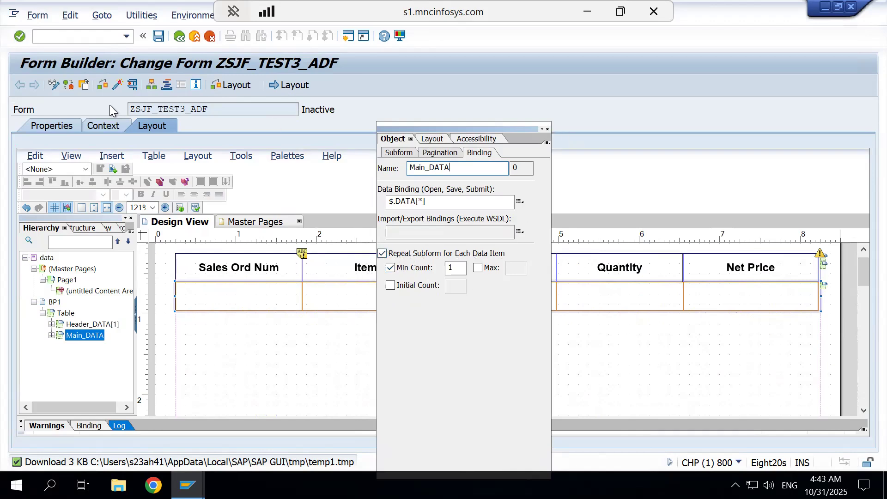
Activate the form ZSJF_TEST3_ADF and start the test of its generated function module
{"action": "left_click", "coordinate": [118, 86]}
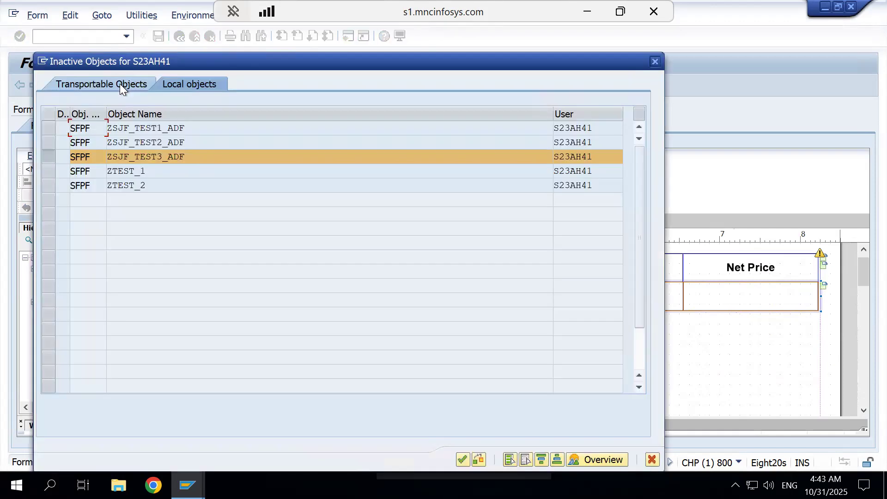
{"action": "key", "text": "Return"}
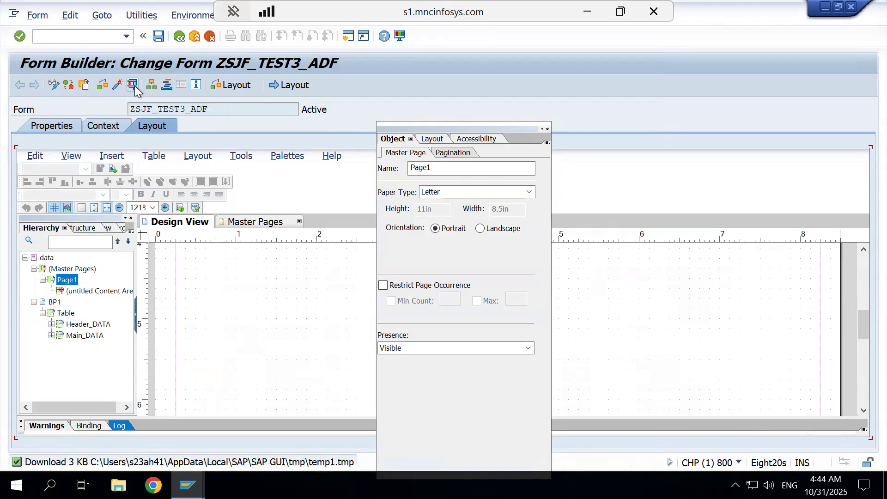
{"action": "left_click", "coordinate": [133, 85]}
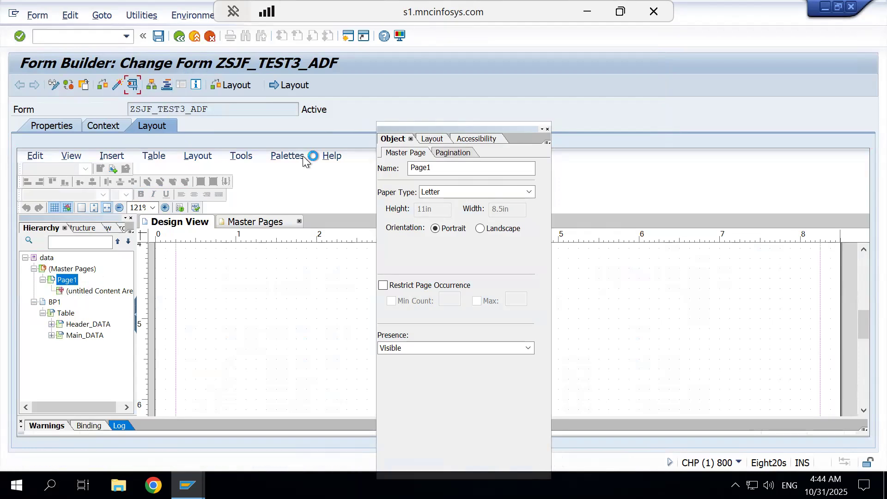
{"action": "left_click", "coordinate": [206, 270]}
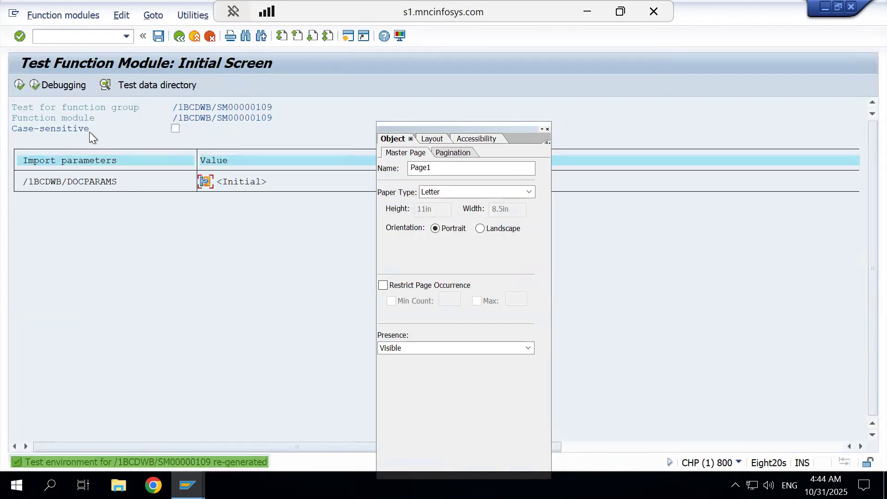
Execute the form test with an output device and examine the table in the print preview, closing the floating properties palette
{"action": "left_click", "coordinate": [21, 87]}
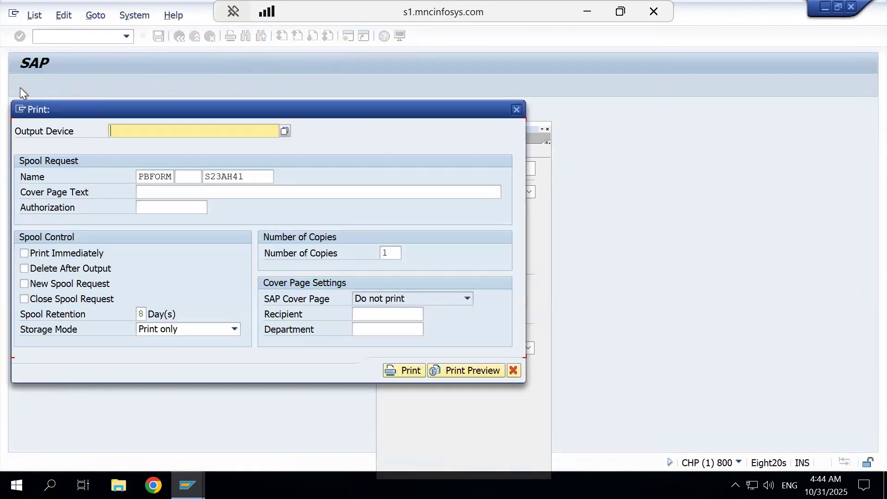
{"action": "left_click", "coordinate": [241, 128]}
{"action": "left_click", "coordinate": [244, 145]}
{"action": "left_click", "coordinate": [467, 369]}
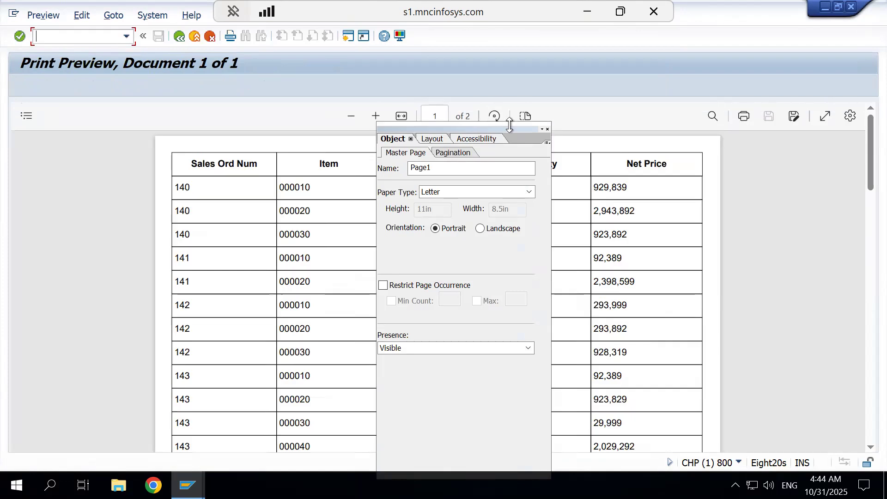
{"action": "left_click", "coordinate": [547, 131]}
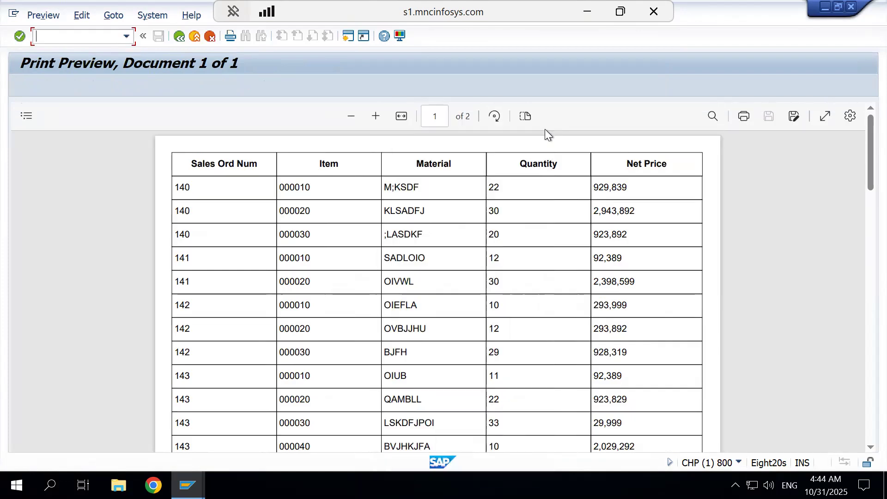
{"action": "scroll", "coordinate": [544, 234], "scroll_direction": "down", "scroll_amount": 8}
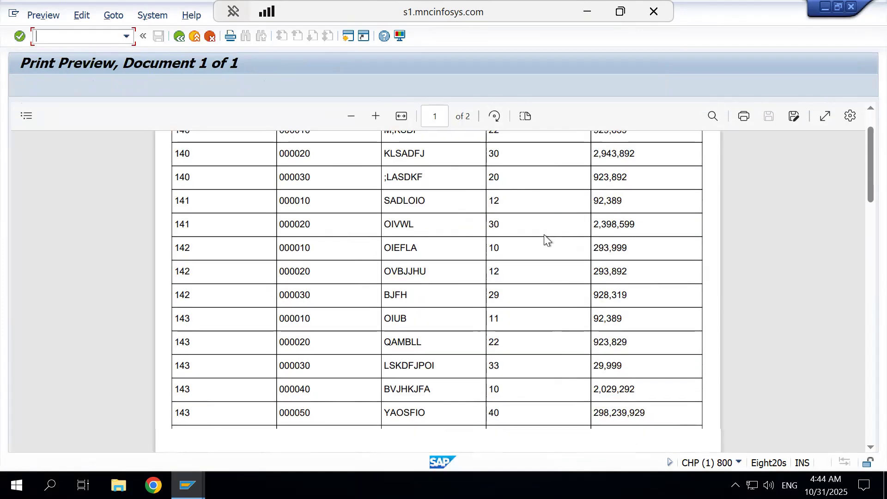
Examine the column headings on both pages of the print preview and return to the form layout
{"action": "scroll", "coordinate": [544, 235], "scroll_direction": "down", "scroll_amount": 6}
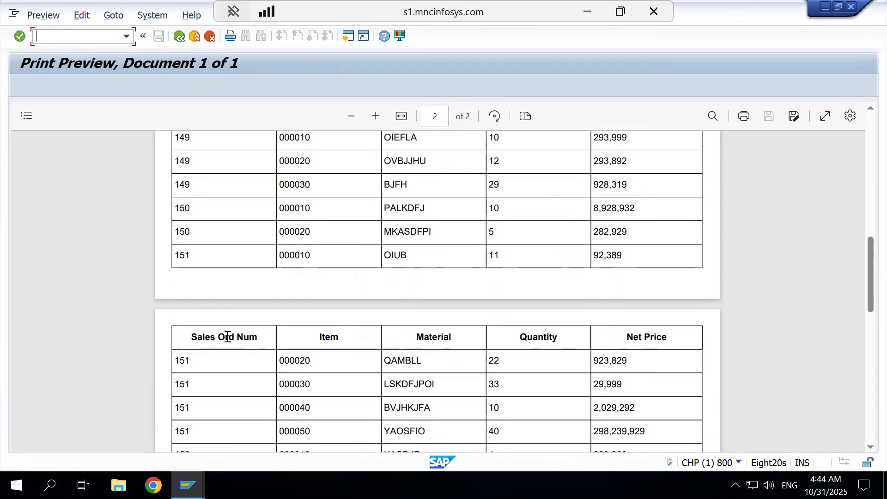
{"action": "scroll", "coordinate": [645, 338], "scroll_direction": "down", "scroll_amount": 5}
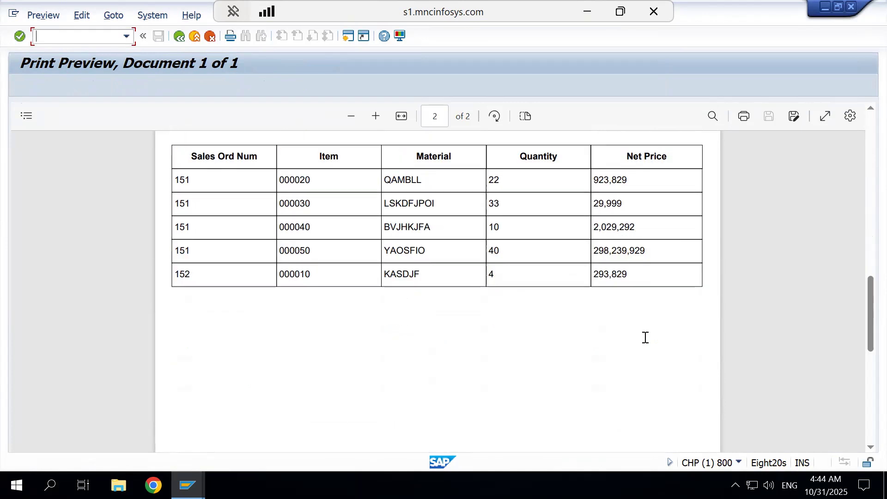
{"action": "scroll", "coordinate": [646, 337], "scroll_direction": "up", "scroll_amount": 5}
{"action": "scroll", "coordinate": [645, 338], "scroll_direction": "up", "scroll_amount": 7}
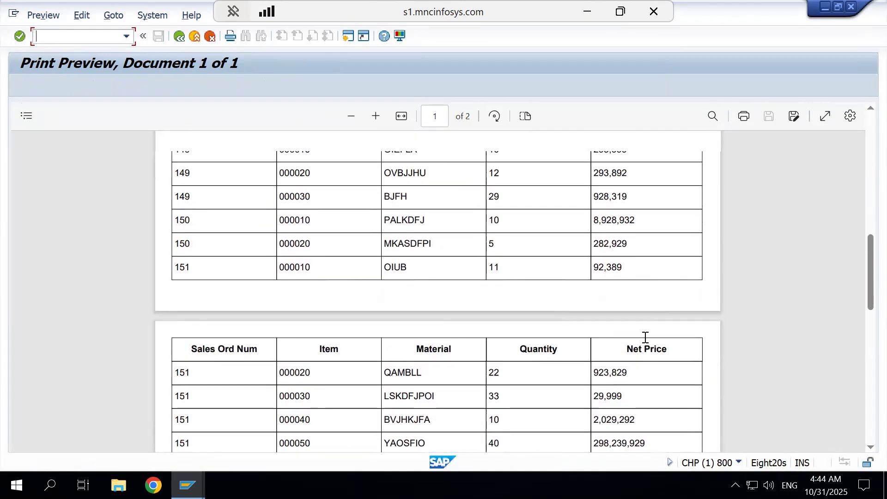
{"action": "scroll", "coordinate": [645, 338], "scroll_direction": "up", "scroll_amount": 7}
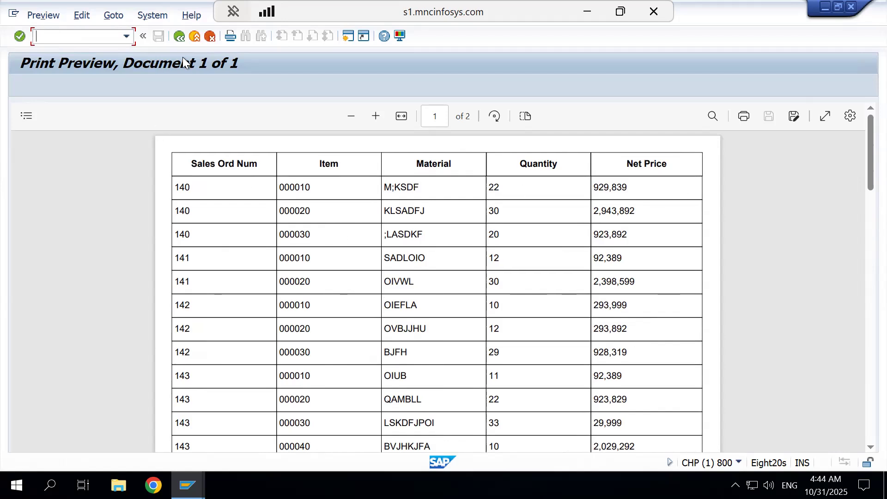
{"action": "left_click", "coordinate": [178, 37]}
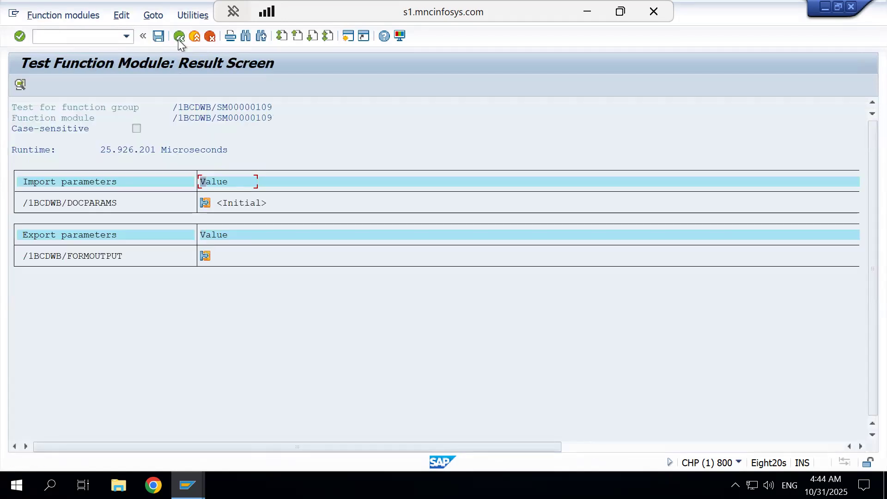
{"action": "left_click", "coordinate": [179, 37]}
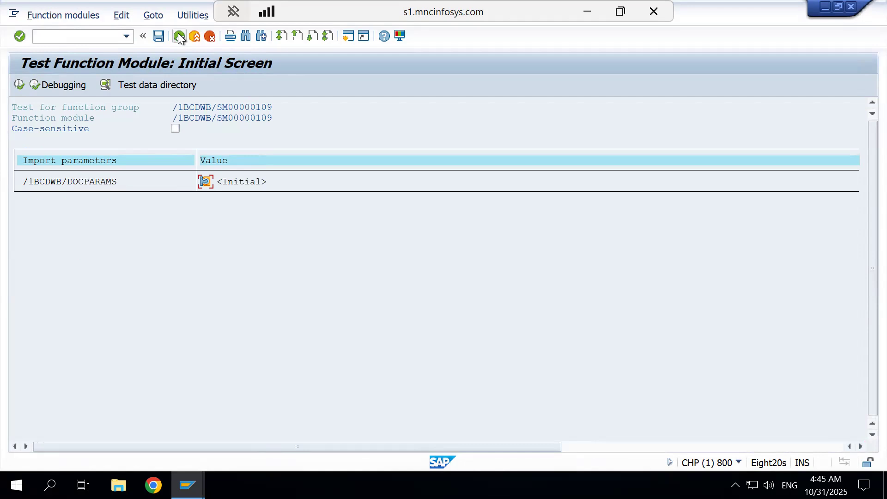
{"action": "left_click", "coordinate": [179, 37]}
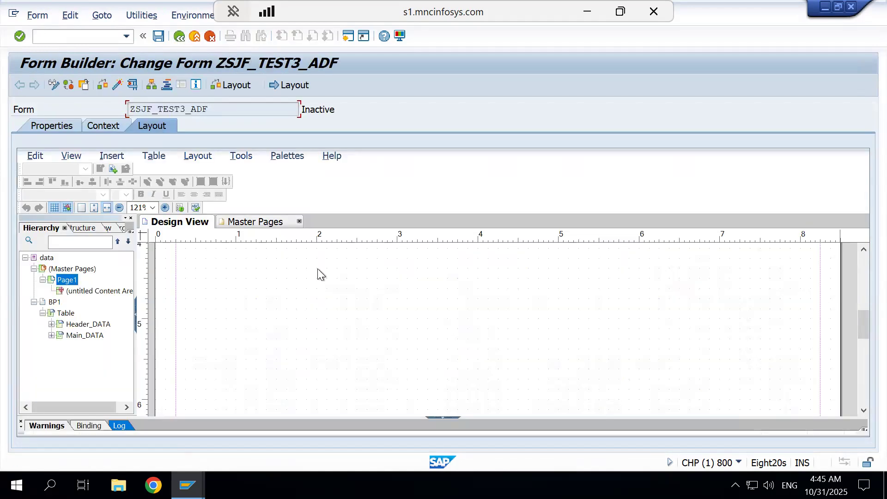
Duplicate the Main_DATA subform and move the copy out of the original so it sits directly under Table
{"action": "scroll", "coordinate": [310, 269], "scroll_direction": "up", "scroll_amount": 5}
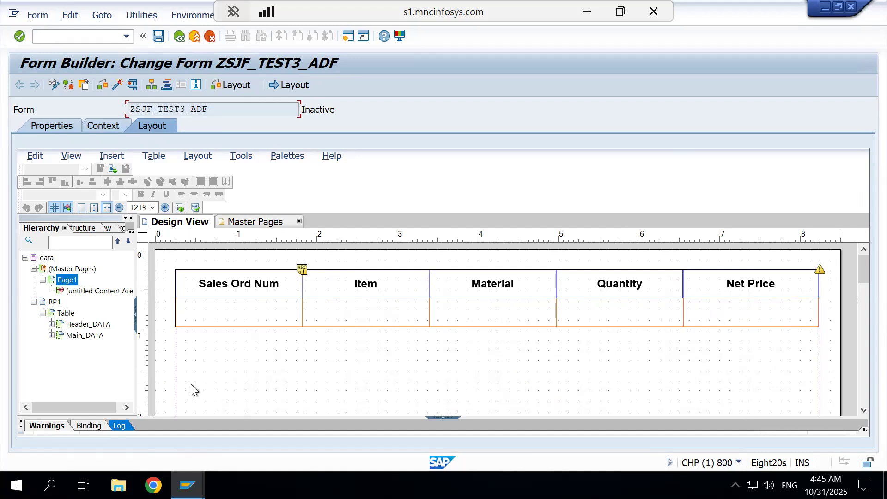
{"action": "left_click", "coordinate": [79, 336]}
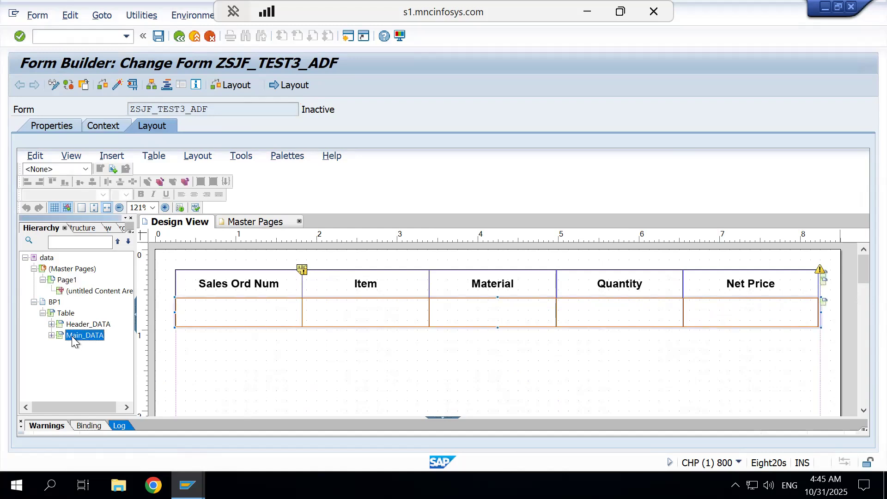
{"action": "right_click", "coordinate": [73, 341]}
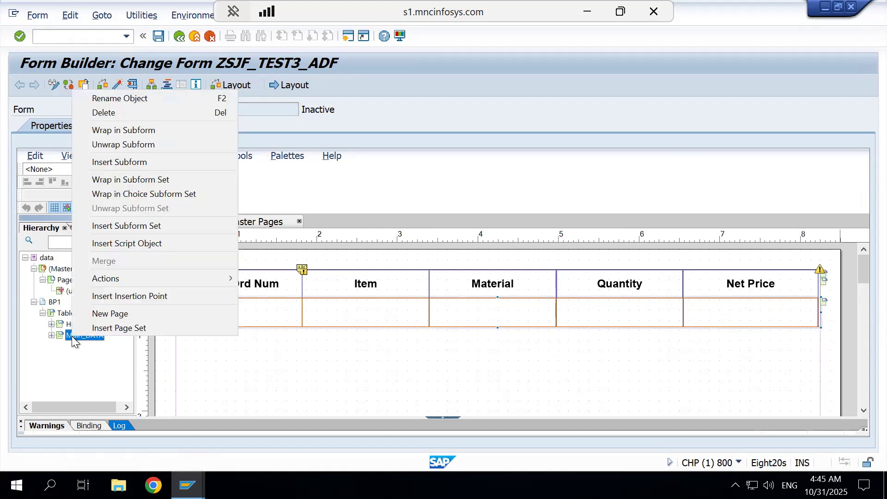
{"action": "left_click", "coordinate": [109, 356]}
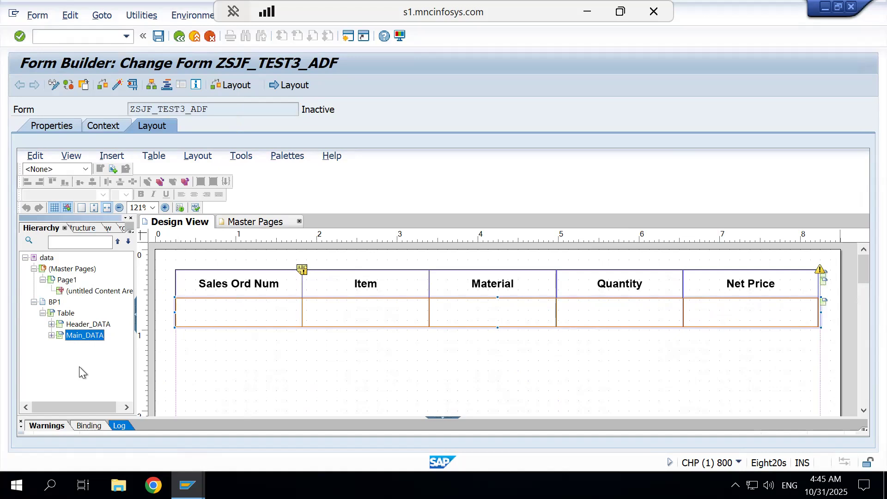
{"action": "key", "text": "ctrl+v"}
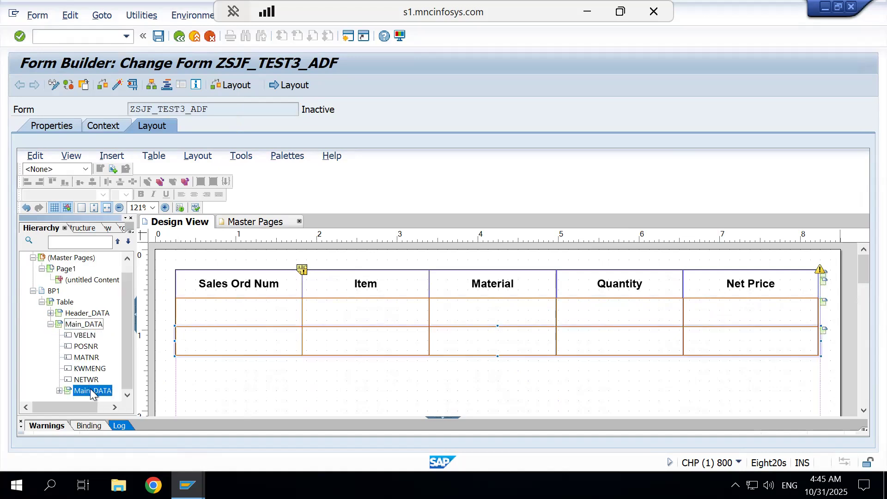
{"action": "left_click_drag", "start_coordinate": [90, 393], "coordinate": [68, 321]}
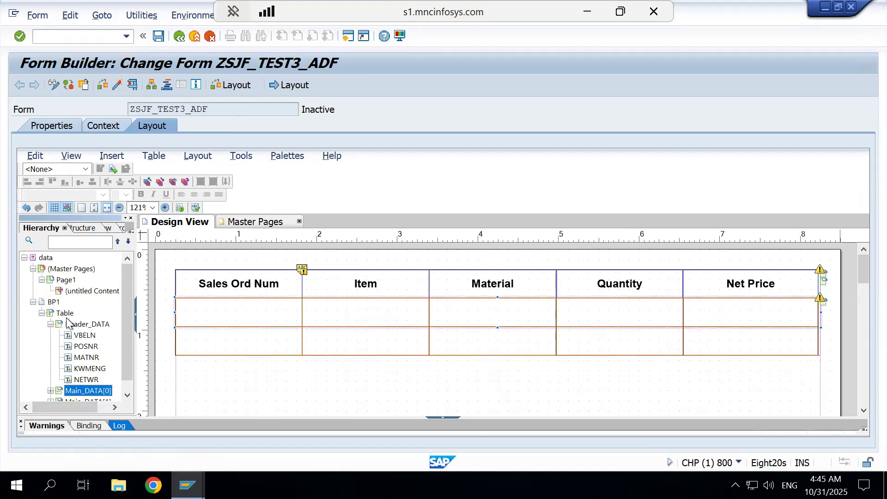
{"action": "left_click", "coordinate": [50, 324]}
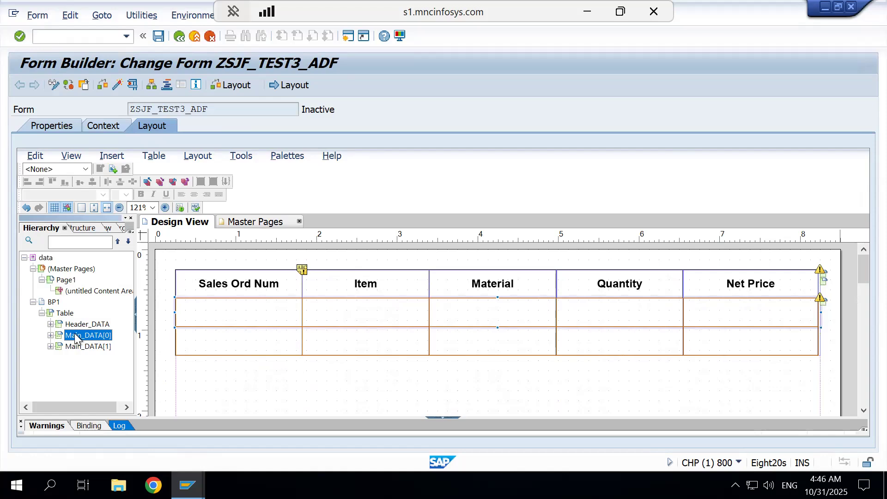
Inspect the fields of Main_DATA[1] and compare which table rows the two Main_DATA subforms occupy
{"action": "left_click", "coordinate": [50, 346]}
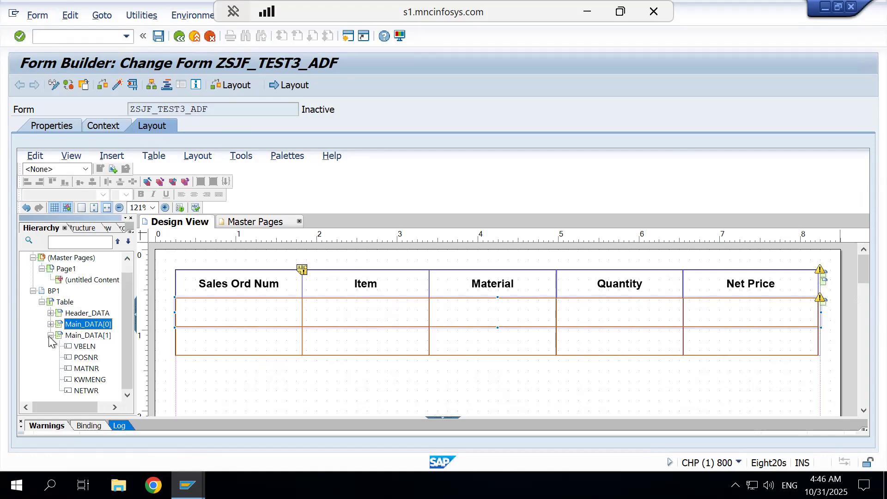
{"action": "left_click", "coordinate": [50, 335]}
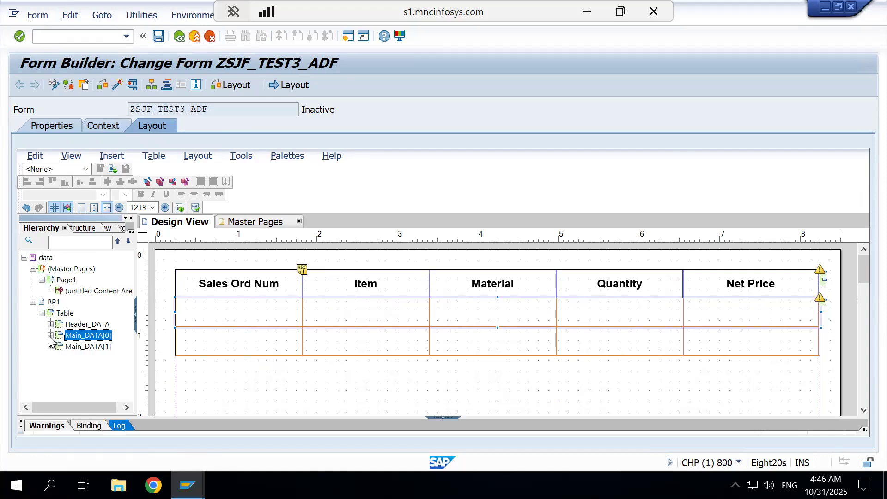
{"action": "left_click", "coordinate": [81, 347]}
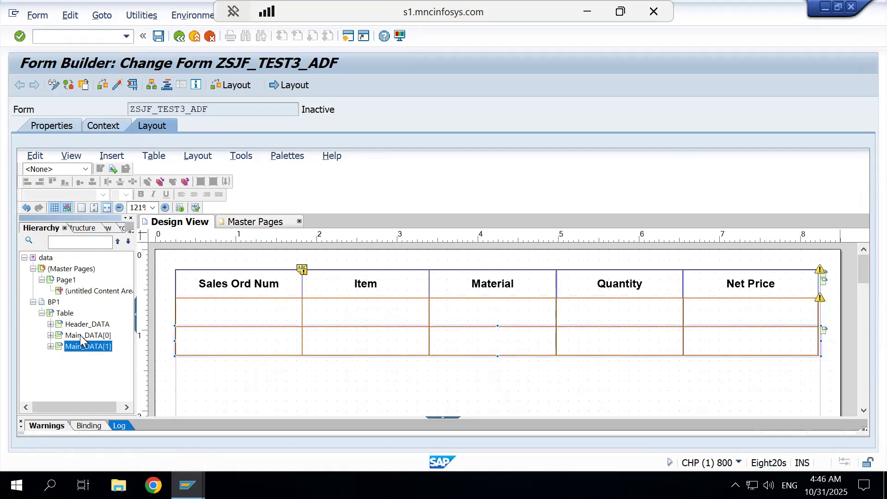
{"action": "left_click", "coordinate": [81, 337]}
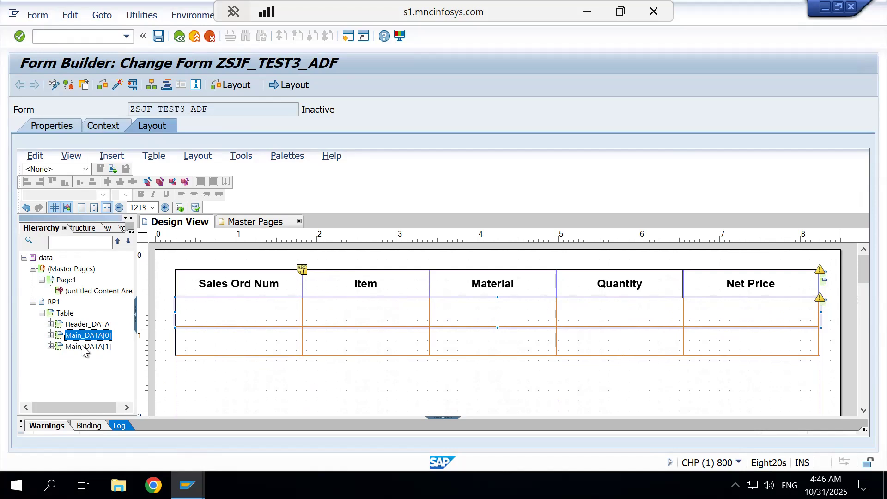
{"action": "left_click", "coordinate": [82, 347]}
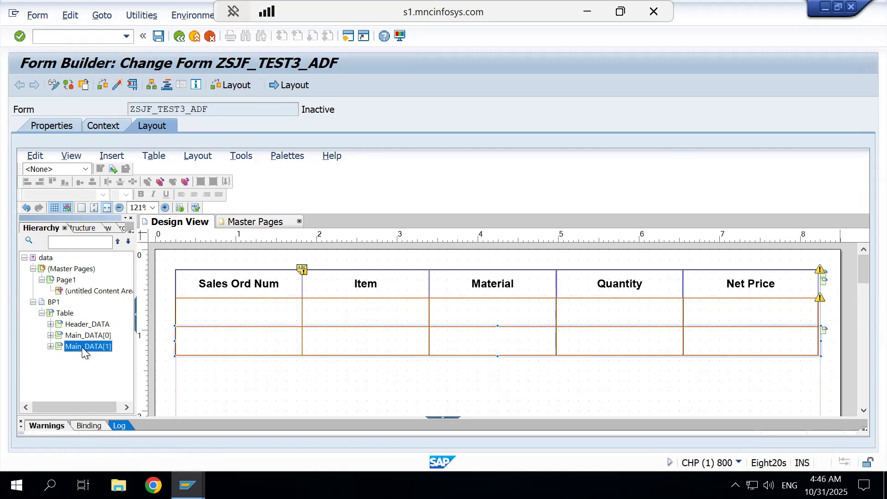
{"action": "left_click", "coordinate": [81, 338]}
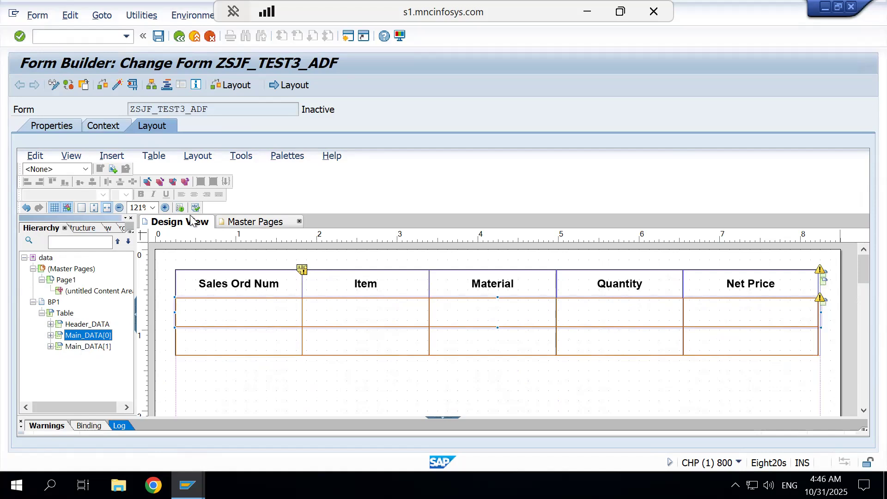
Compare the data bindings of both Main_DATA subforms and move the copy below the original row
{"action": "left_click", "coordinate": [281, 157]}
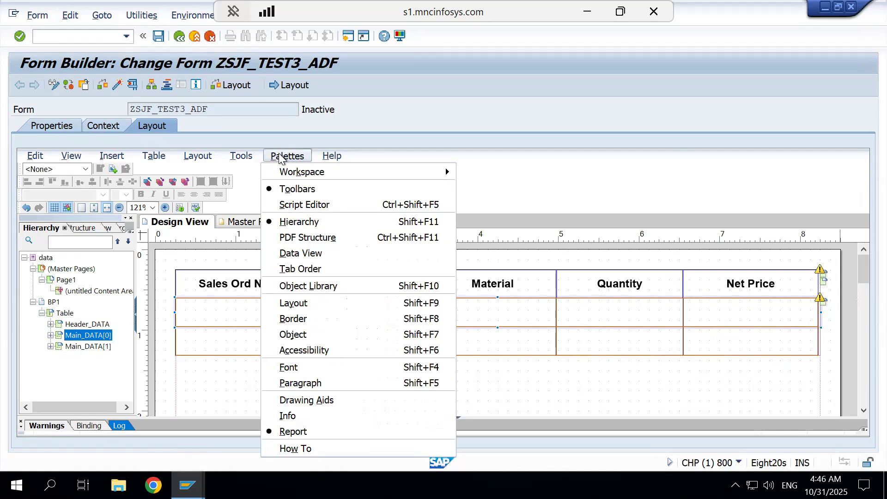
{"action": "left_click", "coordinate": [311, 334]}
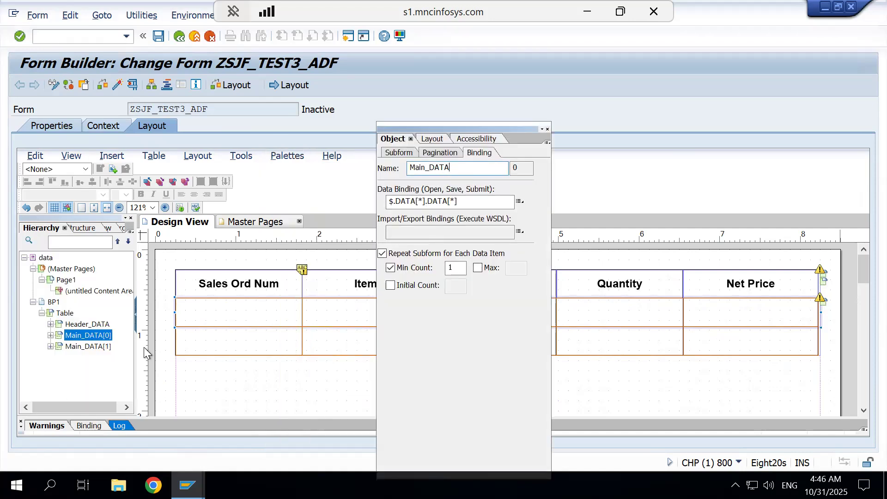
{"action": "left_click", "coordinate": [88, 347]}
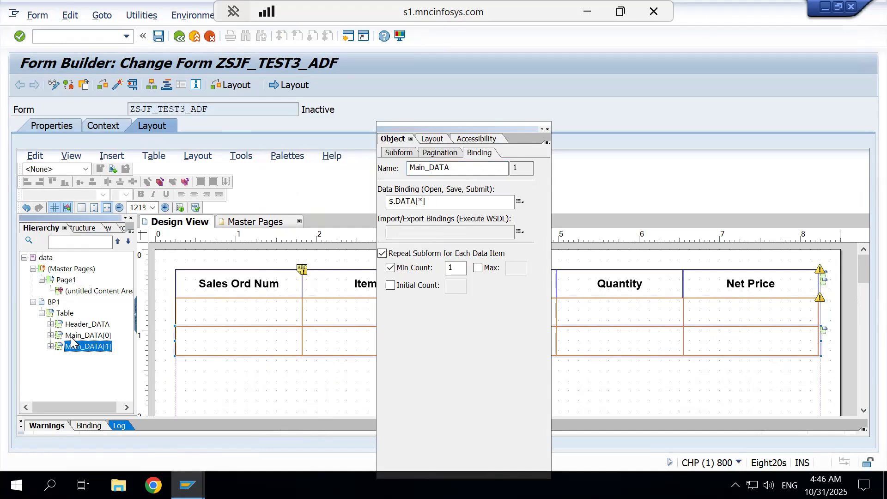
{"action": "left_click", "coordinate": [71, 337]}
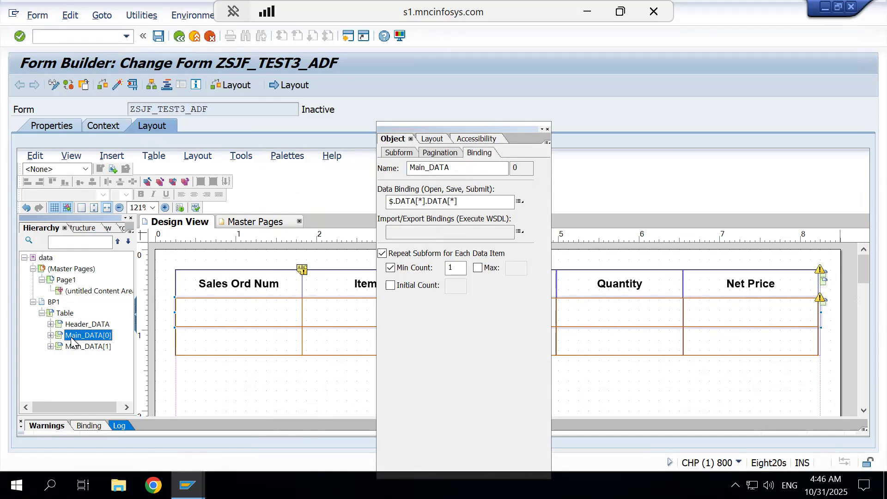
{"action": "left_click_drag", "start_coordinate": [71, 336], "coordinate": [73, 354]}
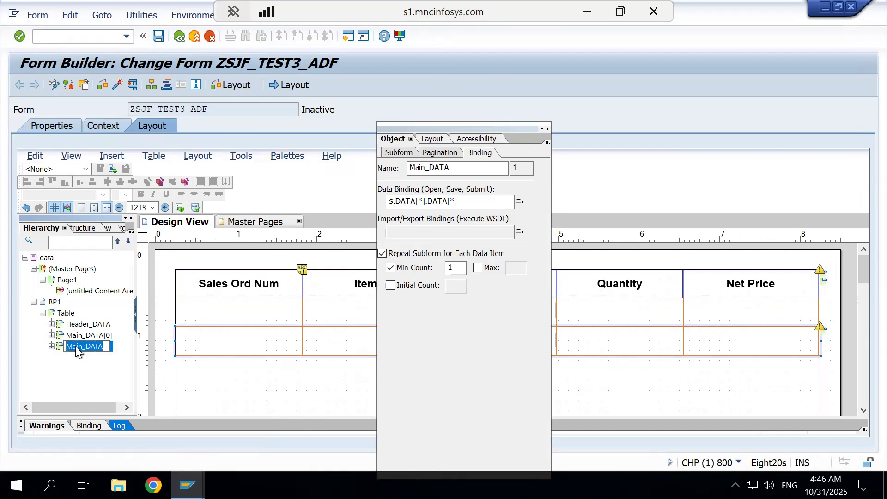
Rename the second Main_DATA row of the table to Sub_total_footer
{"action": "type", "text": "Sub_total_footer"}
{"action": "key", "text": "Return"}
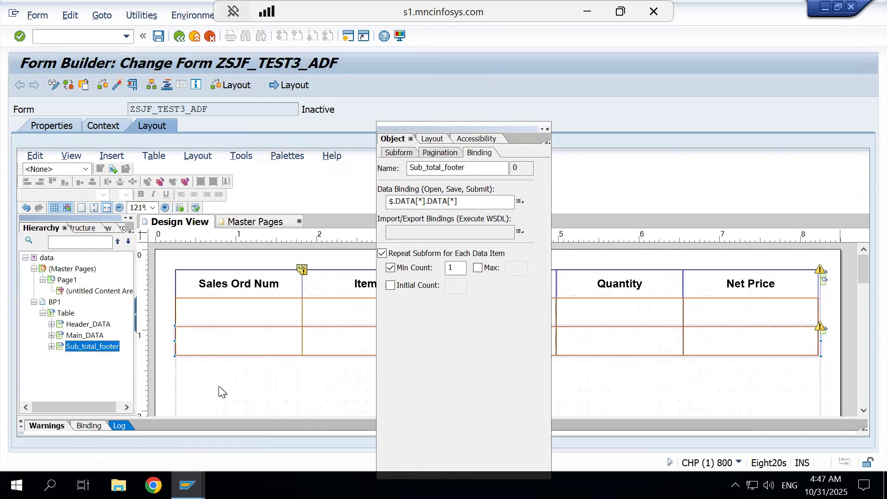
Duplicate the Sub_total_footer row with its VBELN, POSNR, MATNR, KWMENG and NETWR fields
{"action": "key", "text": "ctrl+v"}
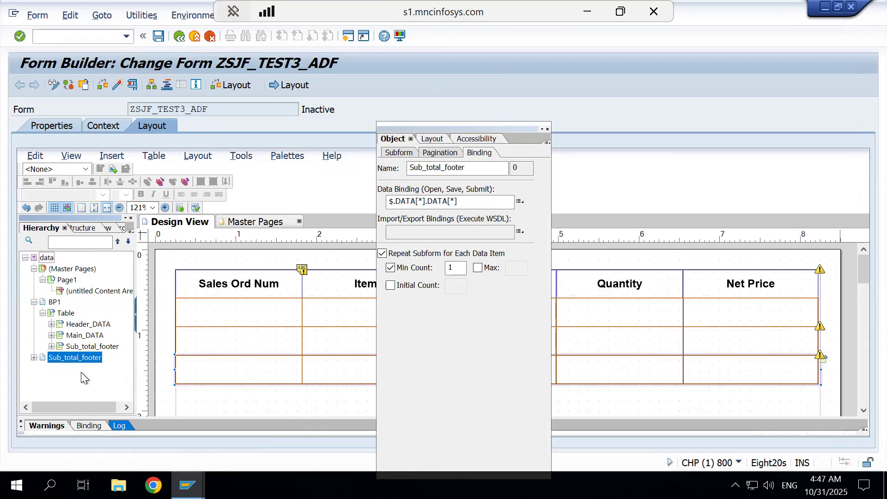
{"action": "key", "text": "Delete"}
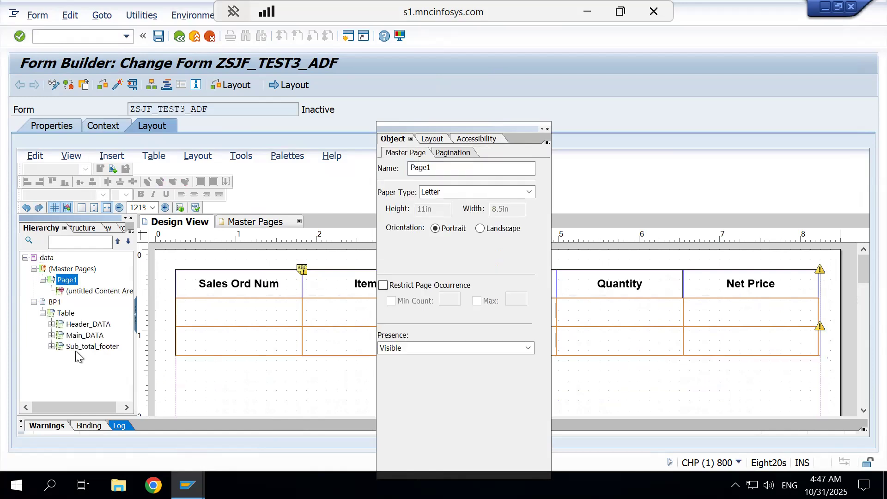
{"action": "left_click", "coordinate": [76, 348]}
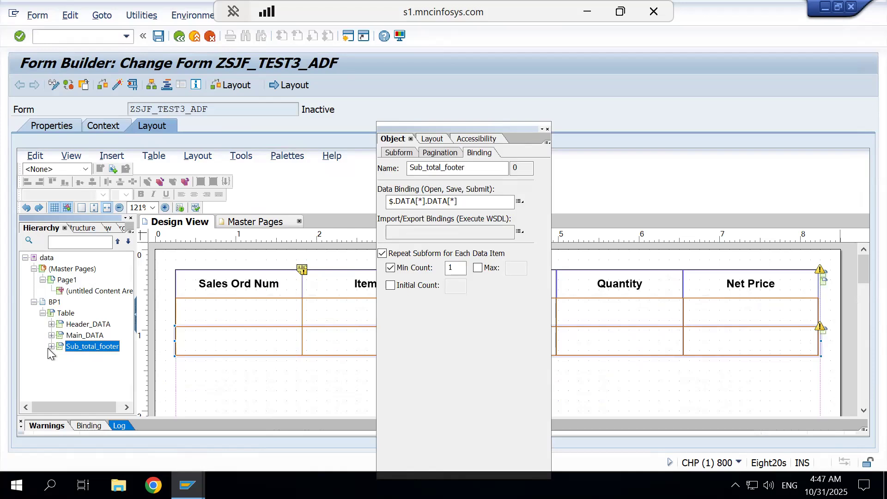
{"action": "left_click", "coordinate": [51, 347]}
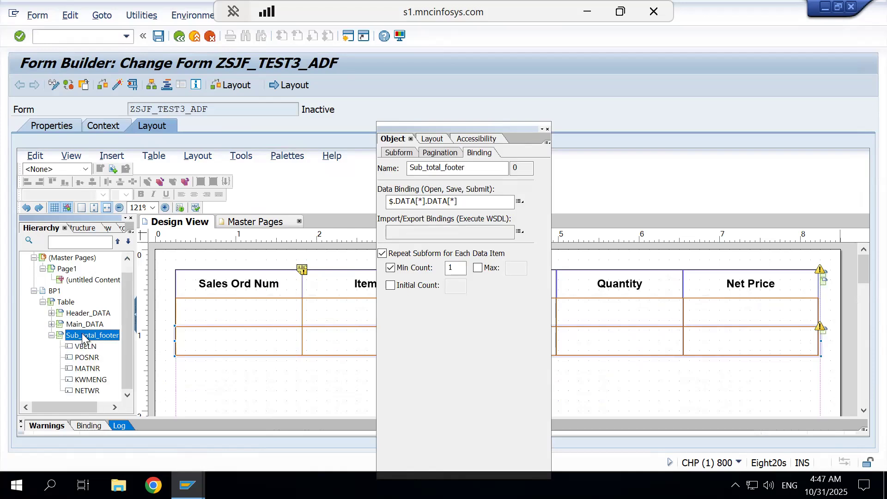
{"action": "left_click", "coordinate": [84, 339]}
{"action": "left_click", "coordinate": [107, 320]}
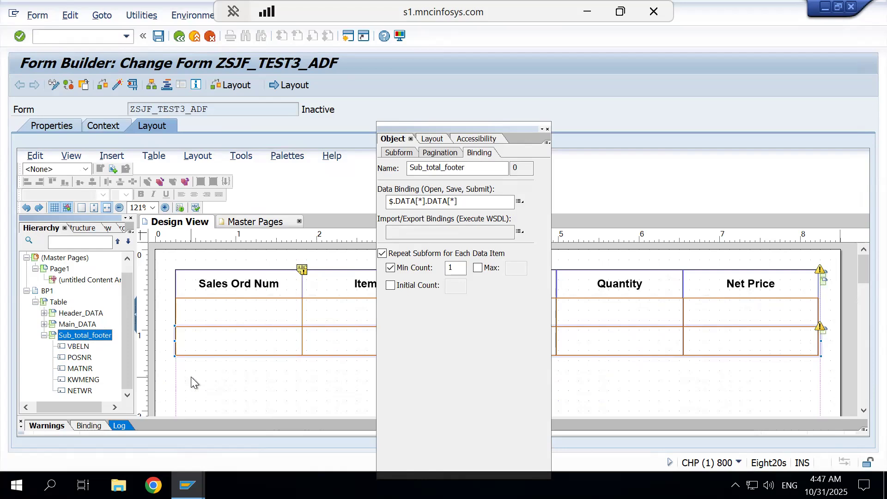
{"action": "key", "text": "ctrl+v"}
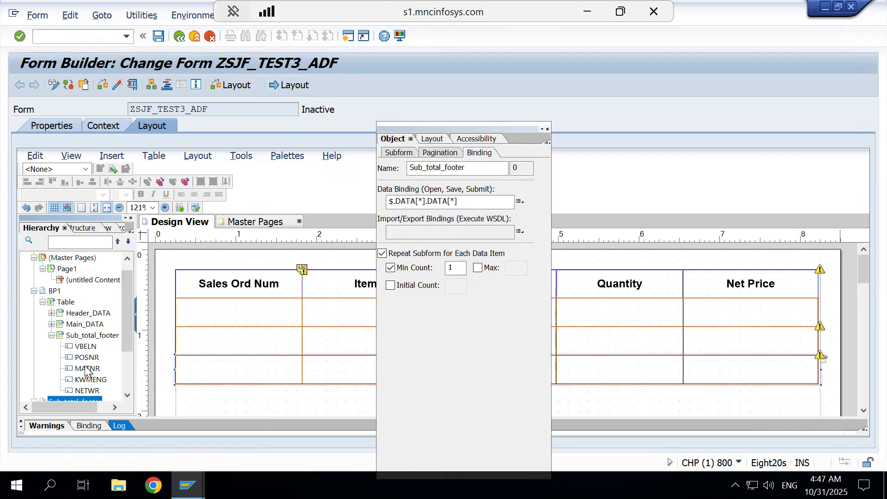
Move the duplicated Sub_total_footer subform into the Table, directly below the original Sub_total_footer row
{"action": "left_click", "coordinate": [84, 338]}
{"action": "scroll", "coordinate": [93, 352], "scroll_direction": "down", "scroll_amount": 2}
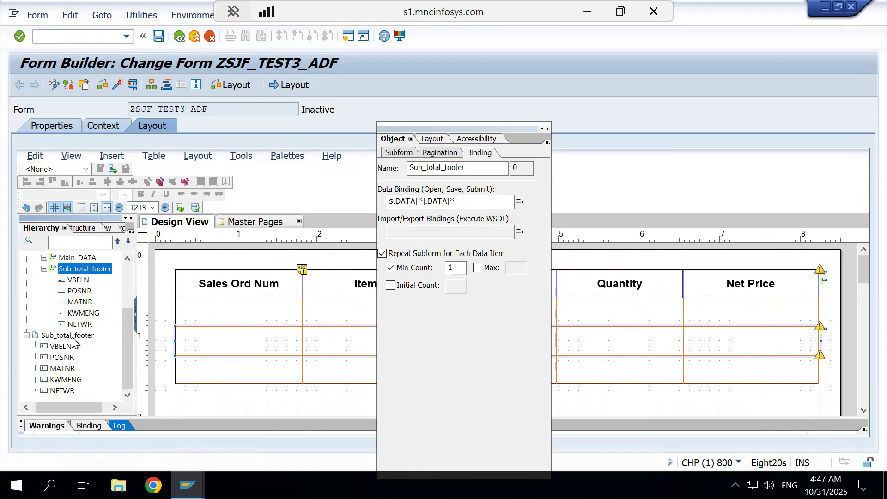
{"action": "left_click", "coordinate": [71, 337]}
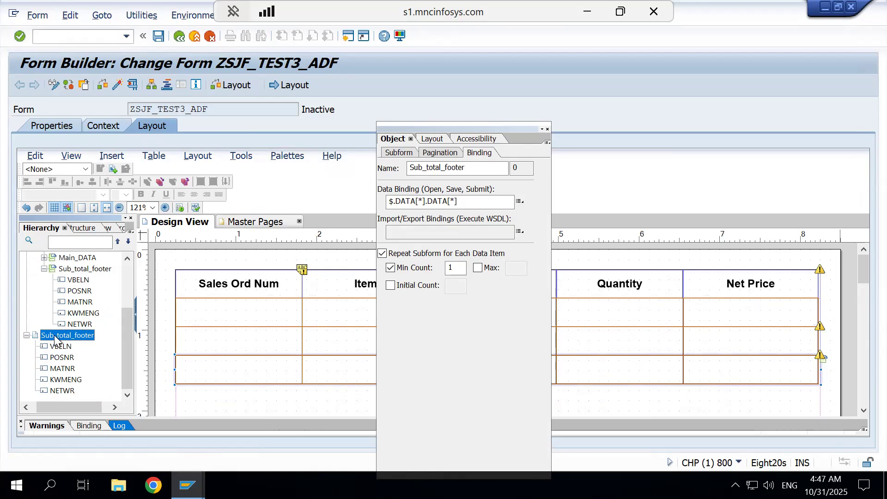
{"action": "left_click", "coordinate": [70, 269], "text": "ctrl"}
{"action": "left_click_drag", "start_coordinate": [69, 269], "coordinate": [62, 338]}
{"action": "left_click", "coordinate": [44, 269]}
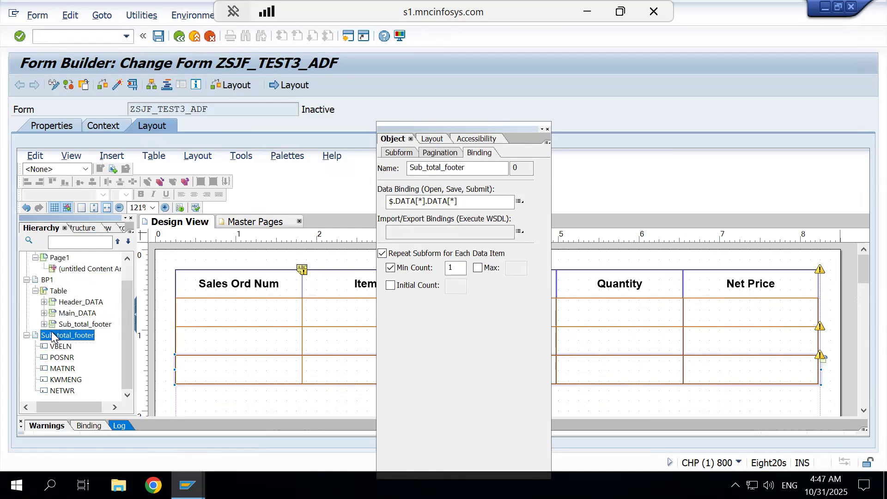
{"action": "left_click_drag", "start_coordinate": [52, 331], "coordinate": [63, 329]}
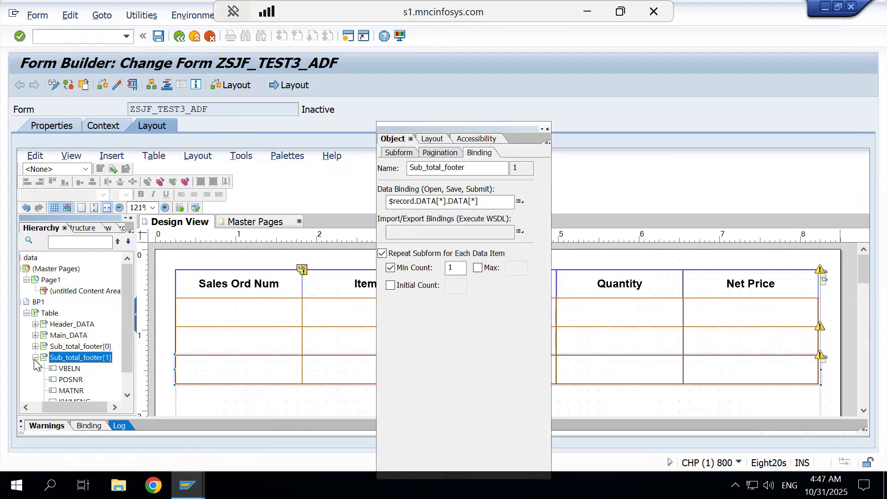
Collapse the duplicated footer row and rename it to total_footer
{"action": "left_click", "coordinate": [35, 357]}
{"action": "left_click", "coordinate": [81, 358]}
{"action": "left_click", "coordinate": [73, 356]}
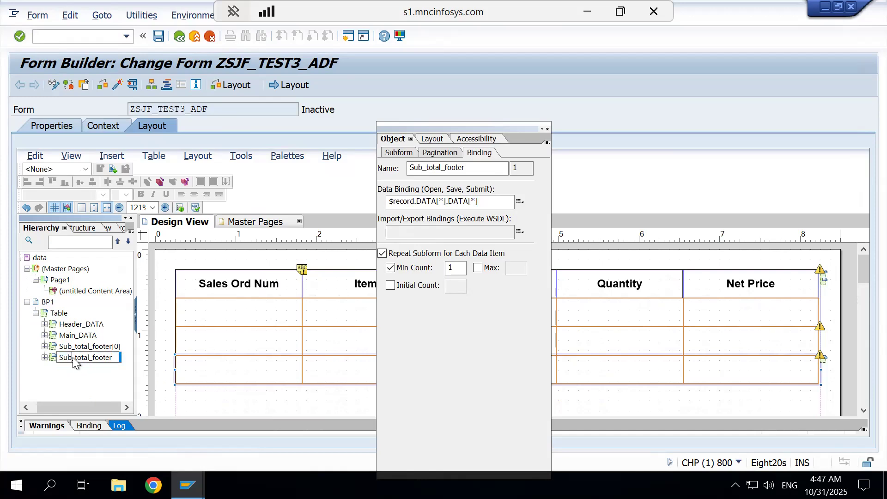
{"action": "key", "text": "BackSpace"}
{"action": "key", "text": "BackSpace"}
{"action": "key", "text": "BackSpace"}
{"action": "key", "text": "Delete"}
{"action": "key", "text": "Return"}
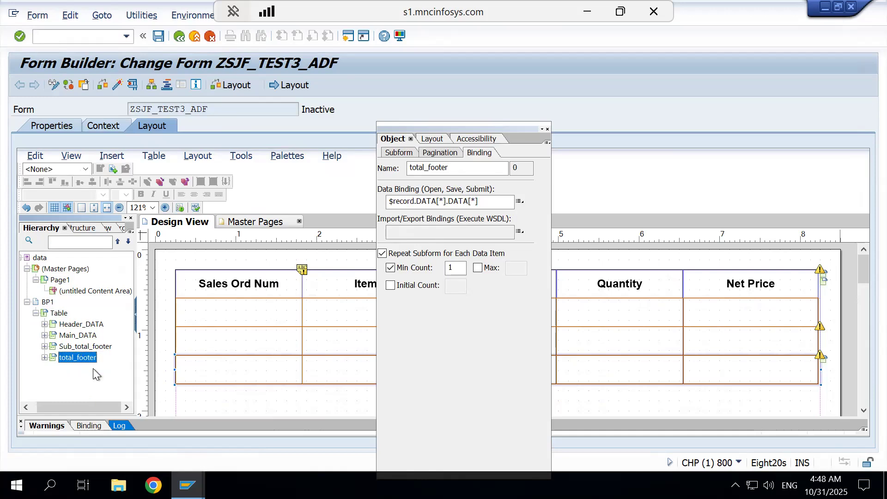
Set the accessibility role of the Sub_total_footer row to Footer Row
{"action": "left_click", "coordinate": [76, 347]}
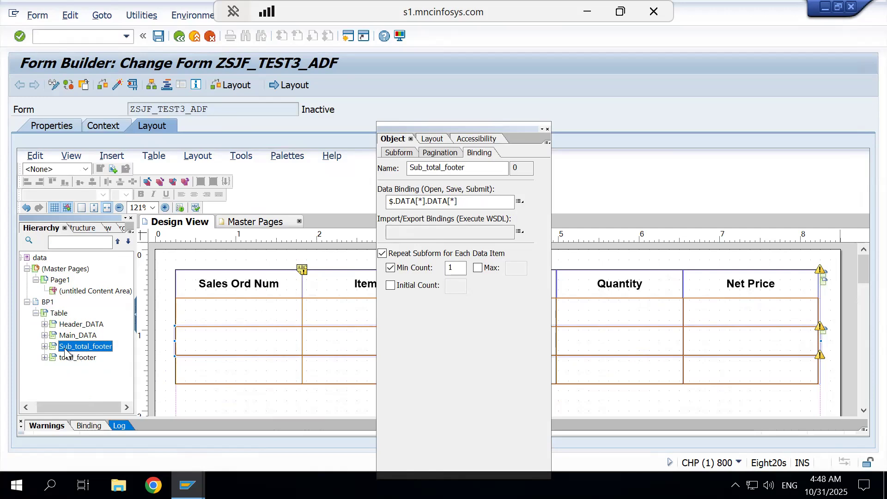
{"action": "left_click", "coordinate": [67, 350]}
{"action": "left_click", "coordinate": [98, 374]}
{"action": "left_click", "coordinate": [468, 141]}
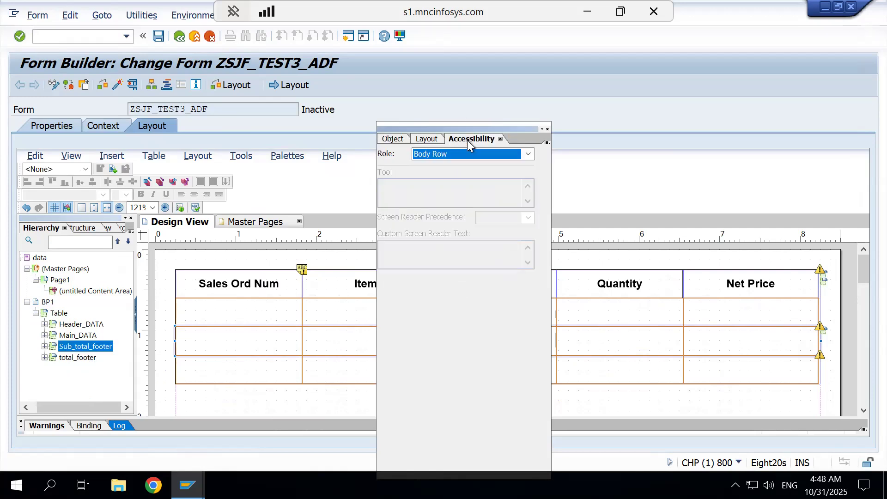
{"action": "left_click", "coordinate": [444, 154]}
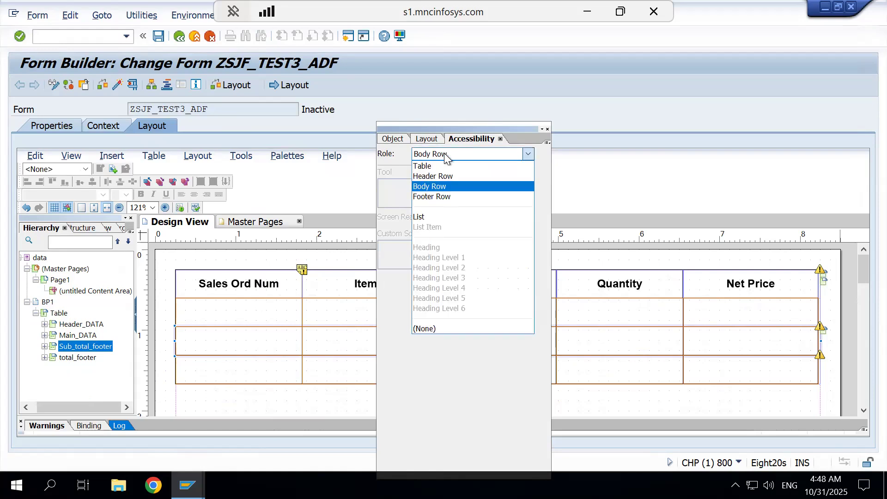
{"action": "left_click", "coordinate": [445, 196]}
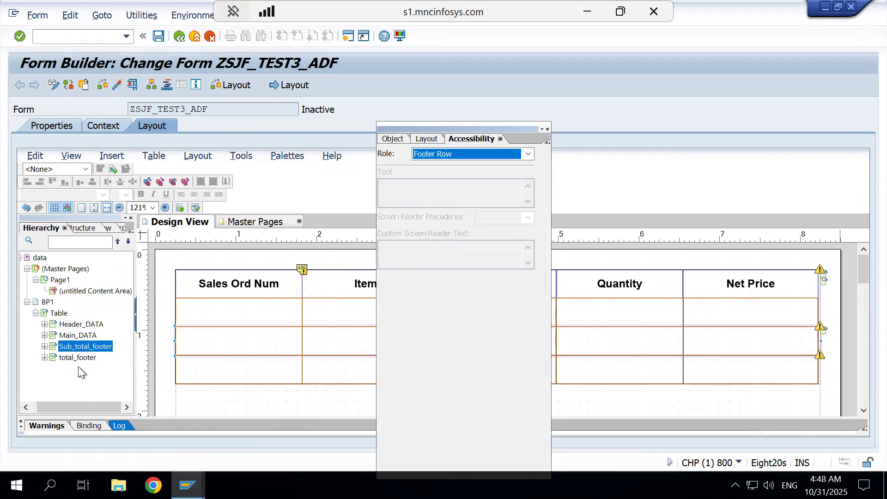
Set the accessibility role of the total_footer row to Footer Row
{"action": "left_click", "coordinate": [69, 358]}
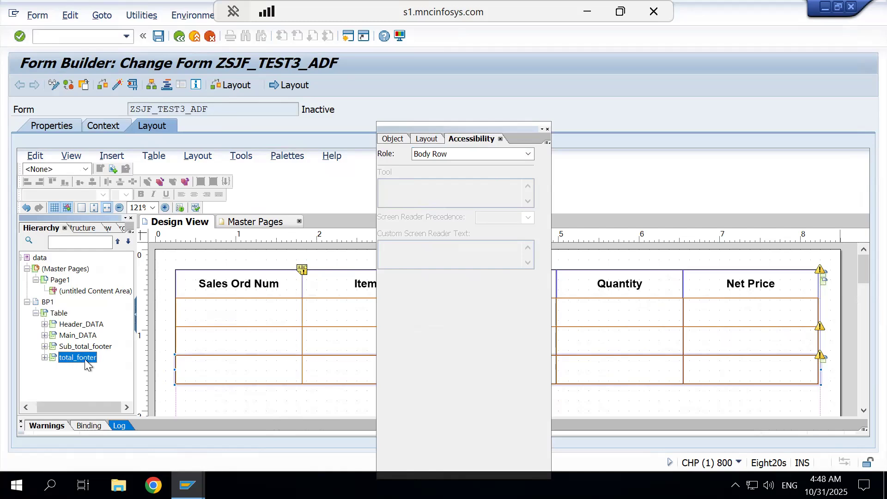
{"action": "left_click", "coordinate": [467, 154]}
{"action": "left_click", "coordinate": [446, 196]}
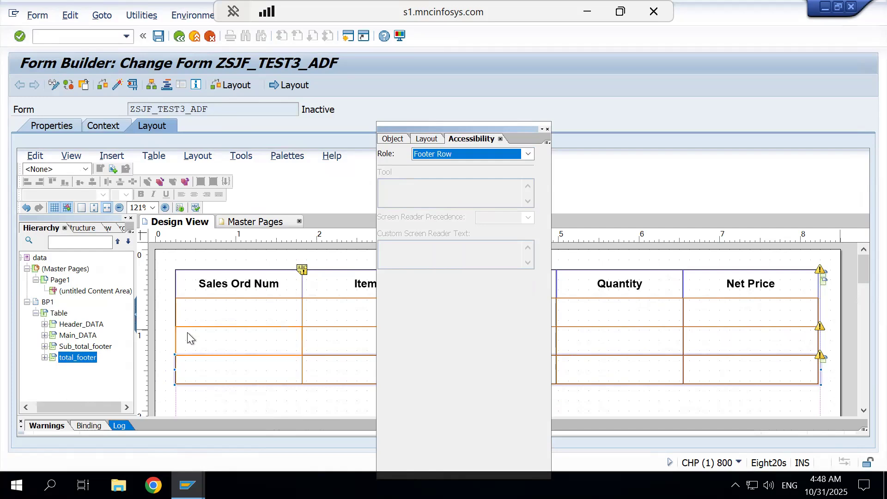
Change the content type of the Sub_total_footer subform to Positioned
{"action": "left_click", "coordinate": [83, 346]}
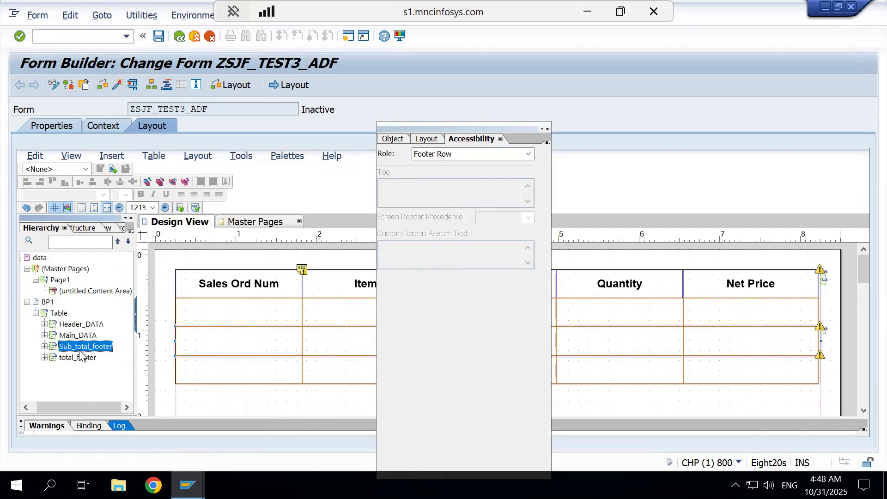
{"action": "left_click", "coordinate": [425, 140]}
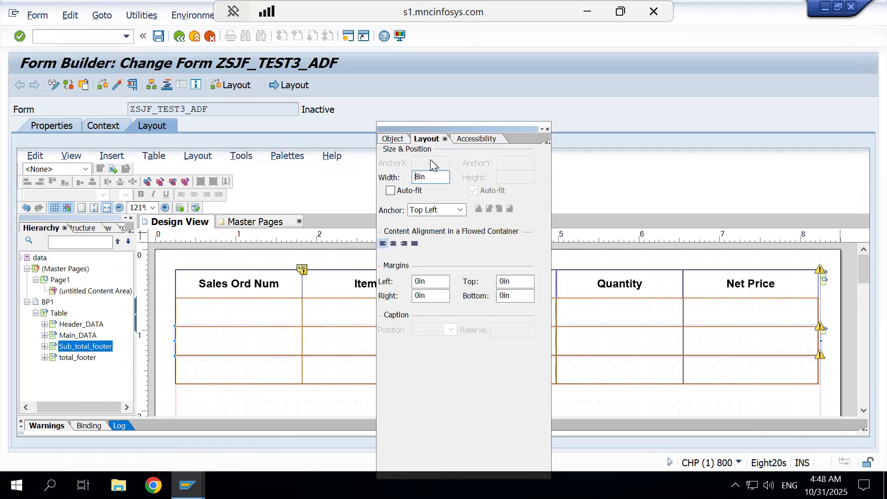
{"action": "left_click", "coordinate": [388, 139]}
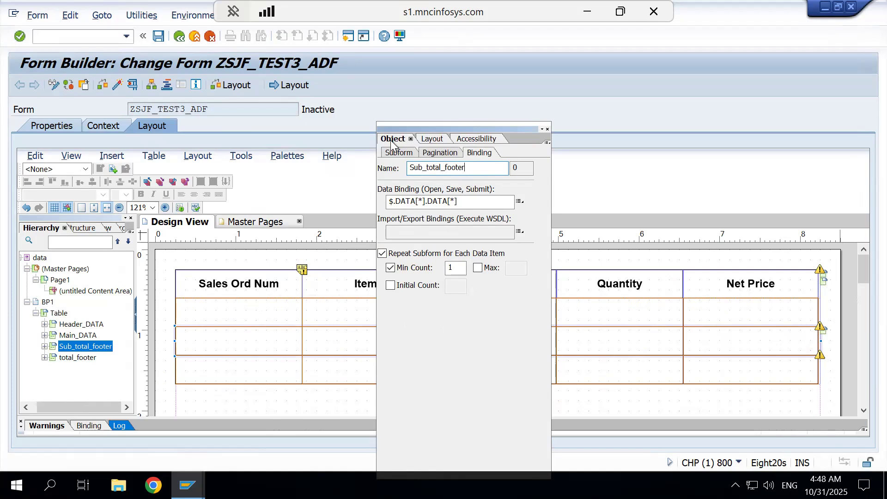
{"action": "left_click", "coordinate": [399, 152]}
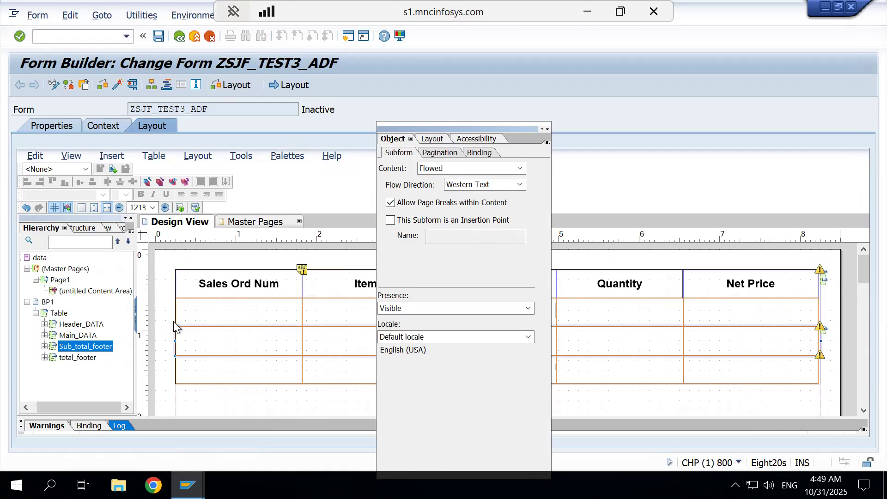
{"action": "left_click", "coordinate": [456, 168]}
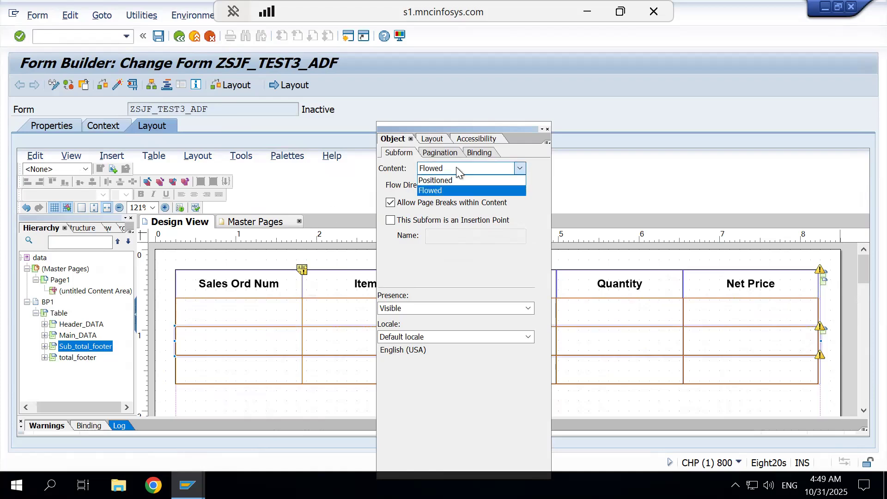
{"action": "left_click", "coordinate": [449, 181]}
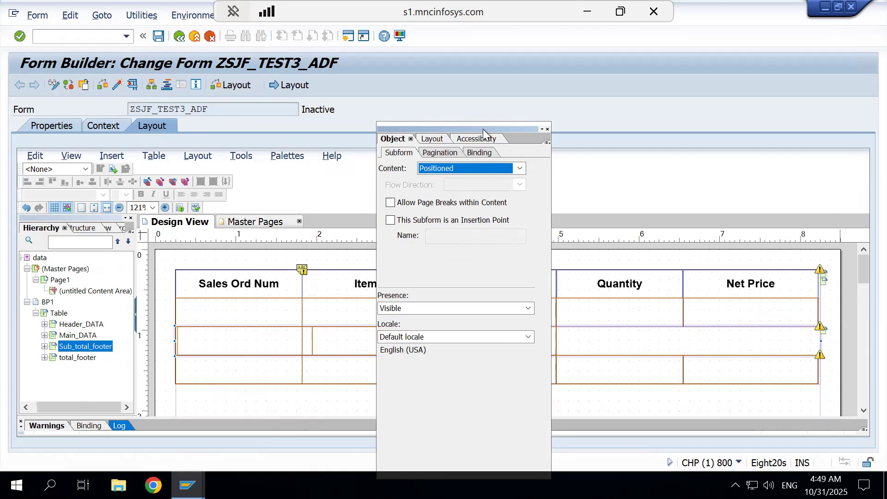
{"action": "left_click_drag", "start_coordinate": [484, 129], "coordinate": [408, 380]}
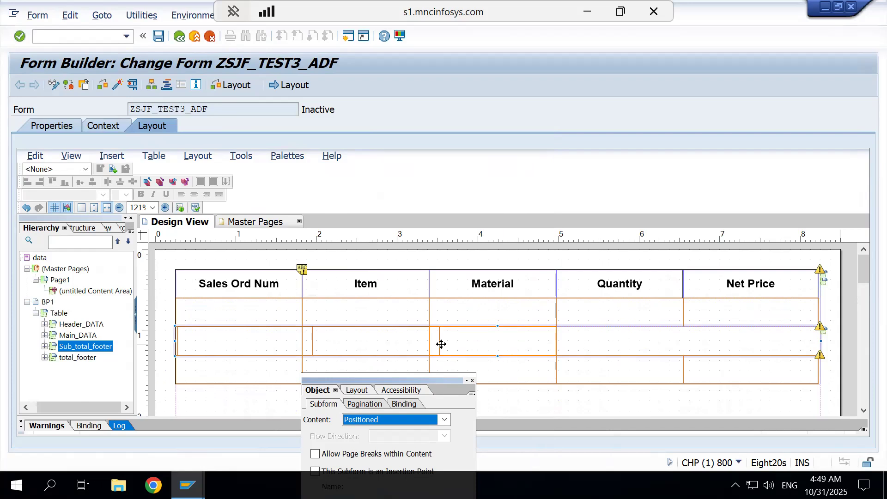
{"action": "left_click_drag", "start_coordinate": [449, 247], "coordinate": [506, 92]}
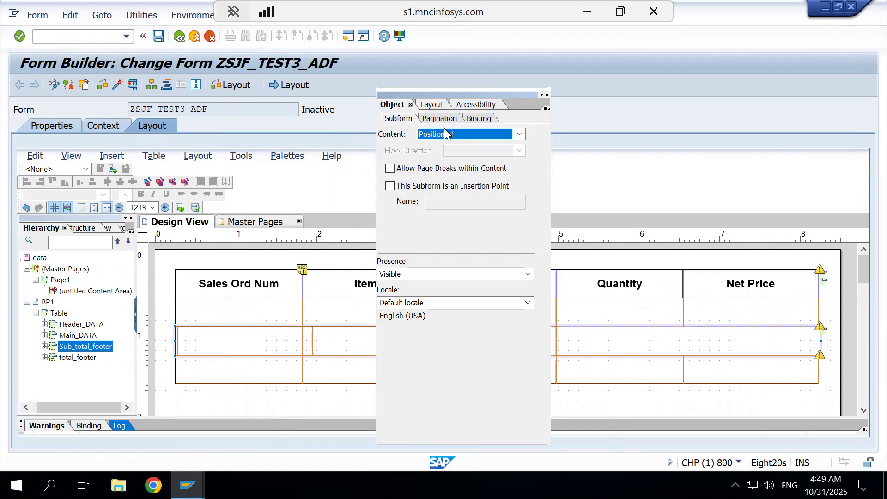
Set the overflow leader of the Sub_total_footer subform to (Inherited)
{"action": "left_click", "coordinate": [435, 119]}
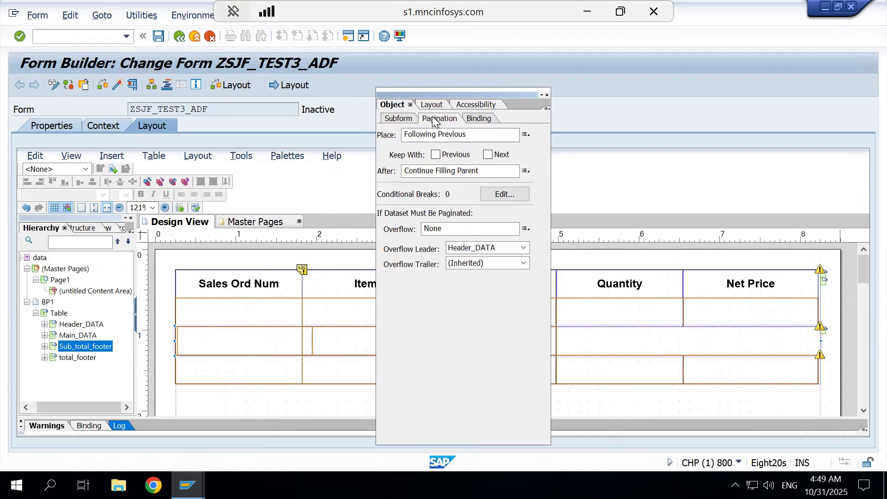
{"action": "left_click", "coordinate": [497, 246]}
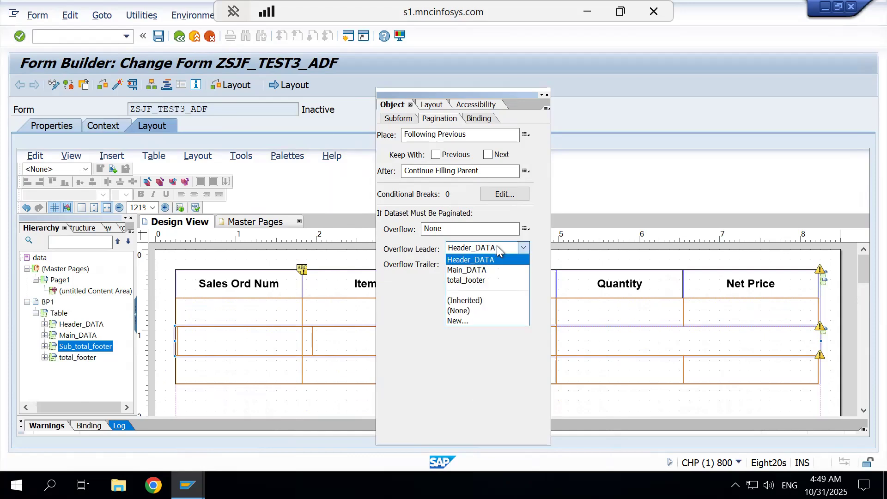
{"action": "left_click", "coordinate": [492, 299]}
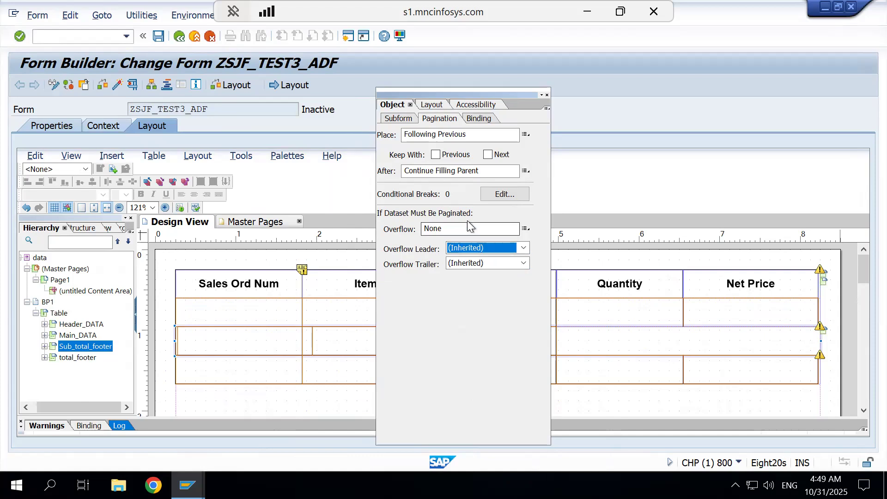
Set Sub_total_footer to No data binding and turn off repeating the subform for each data item
{"action": "left_click", "coordinate": [473, 121]}
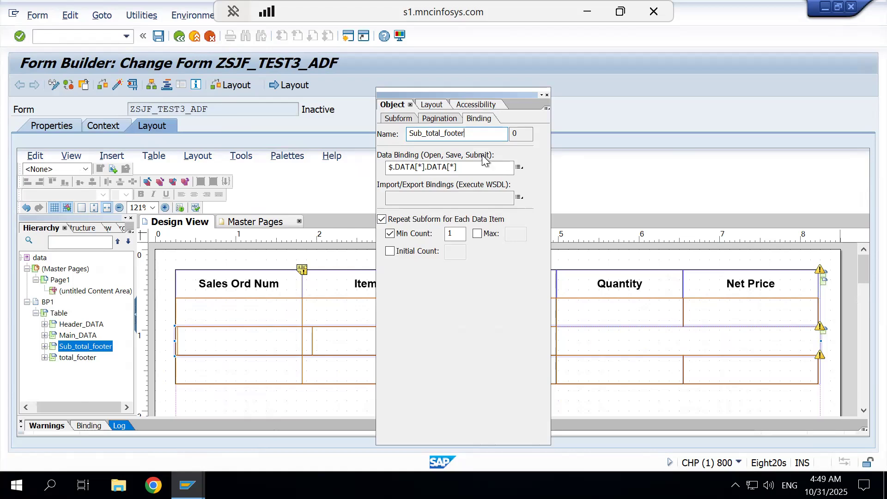
{"action": "left_click", "coordinate": [519, 167]}
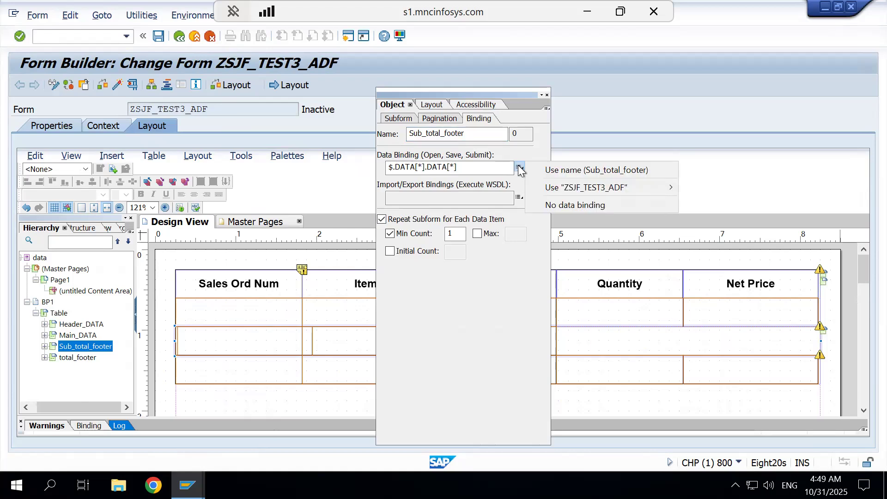
{"action": "left_click", "coordinate": [581, 205]}
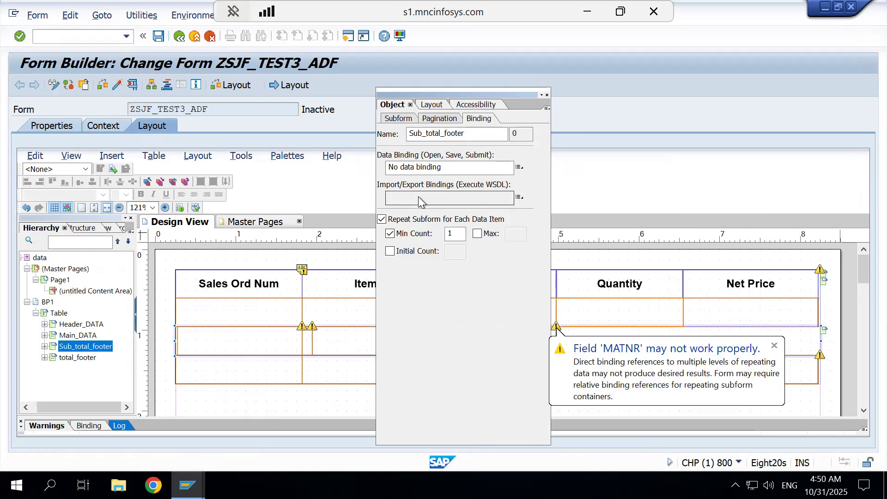
{"action": "left_click", "coordinate": [382, 219]}
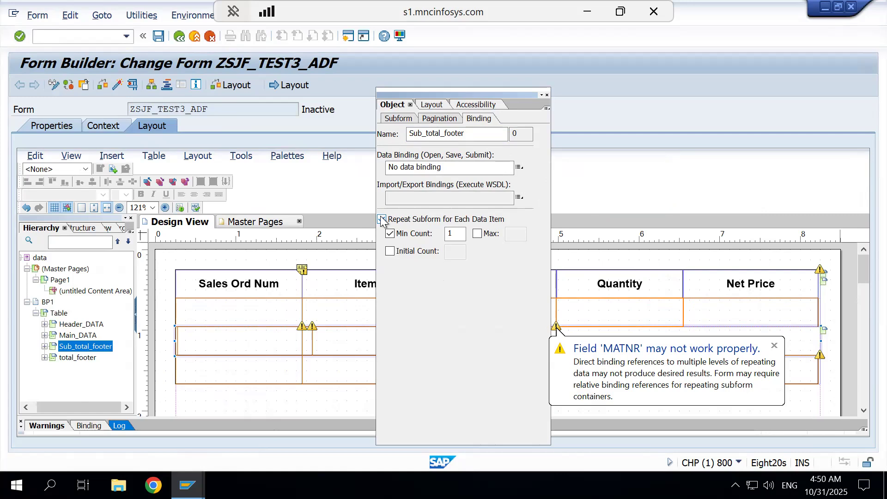
{"action": "left_click", "coordinate": [382, 219]}
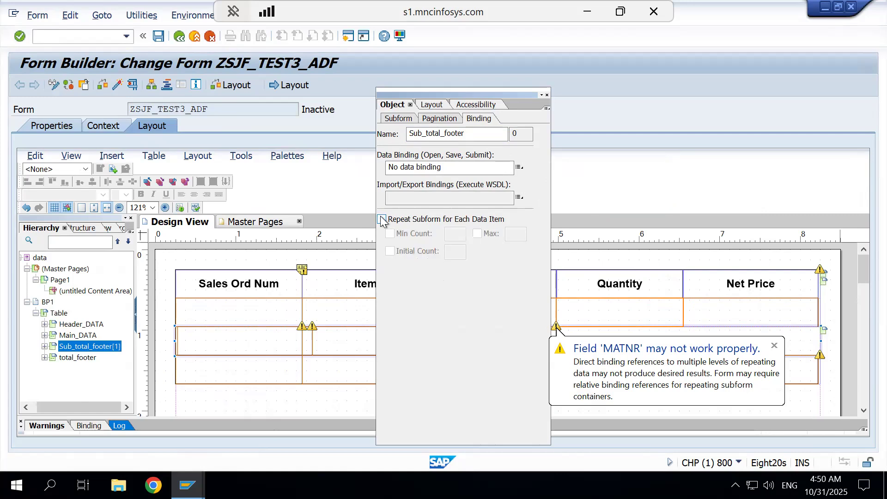
Change the content type of the total_footer subform to Positioned
{"action": "left_click", "coordinate": [65, 358]}
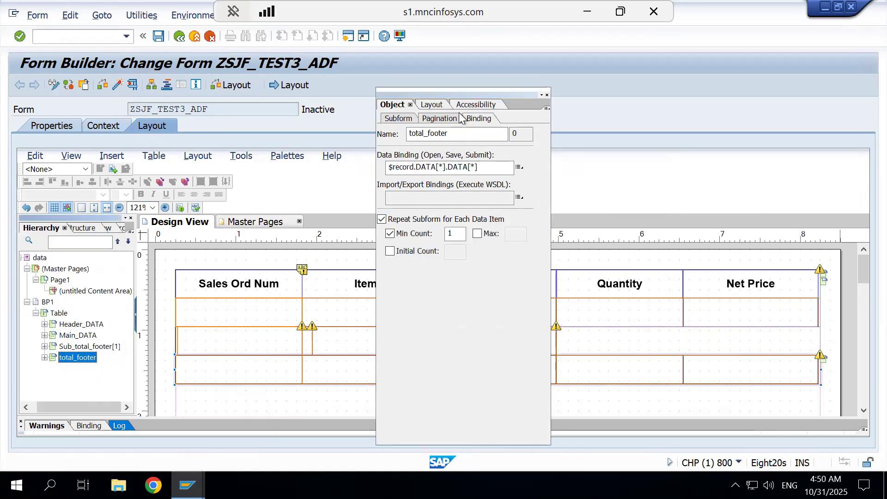
{"action": "left_click", "coordinate": [476, 105]}
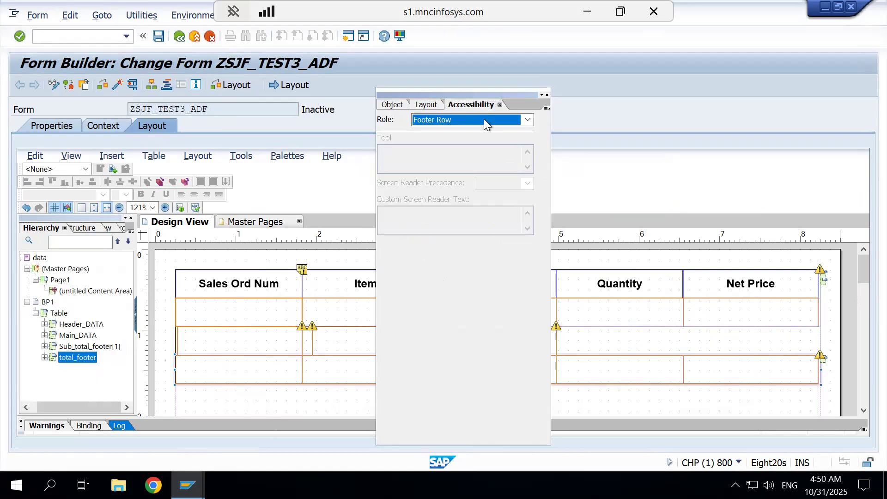
{"action": "left_click", "coordinate": [424, 105]}
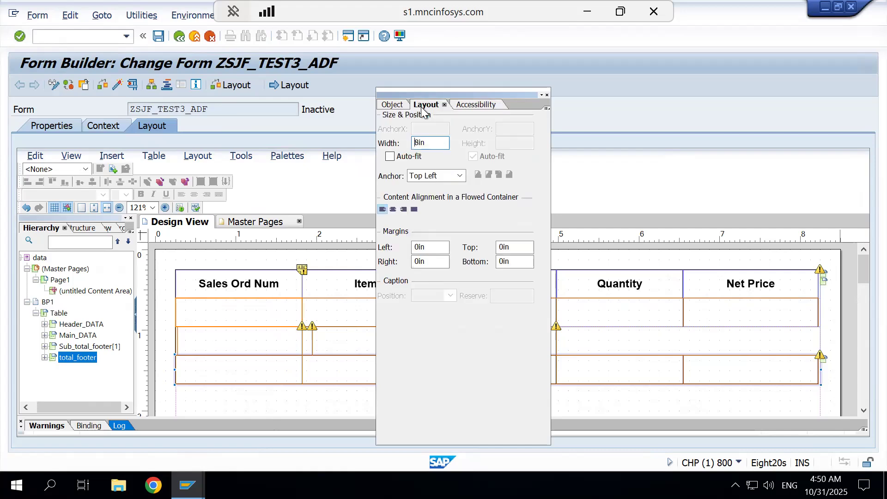
{"action": "left_click", "coordinate": [392, 105]}
{"action": "left_click", "coordinate": [398, 119]}
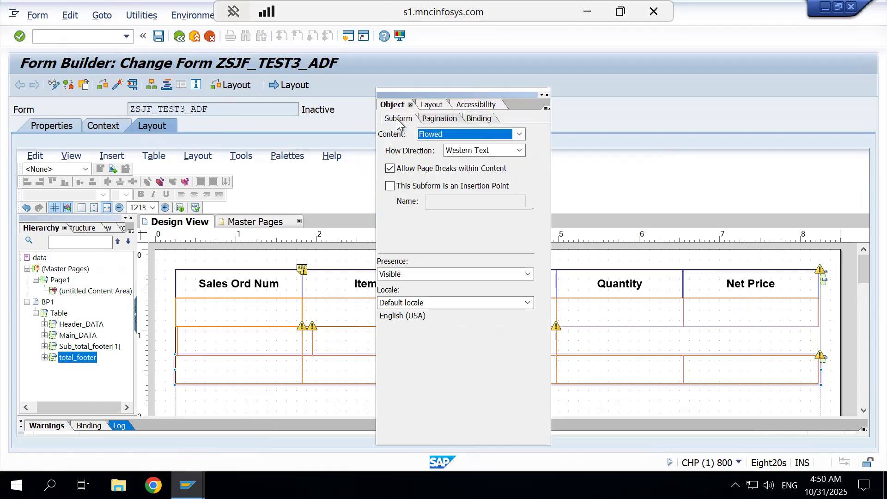
{"action": "left_click", "coordinate": [435, 136]}
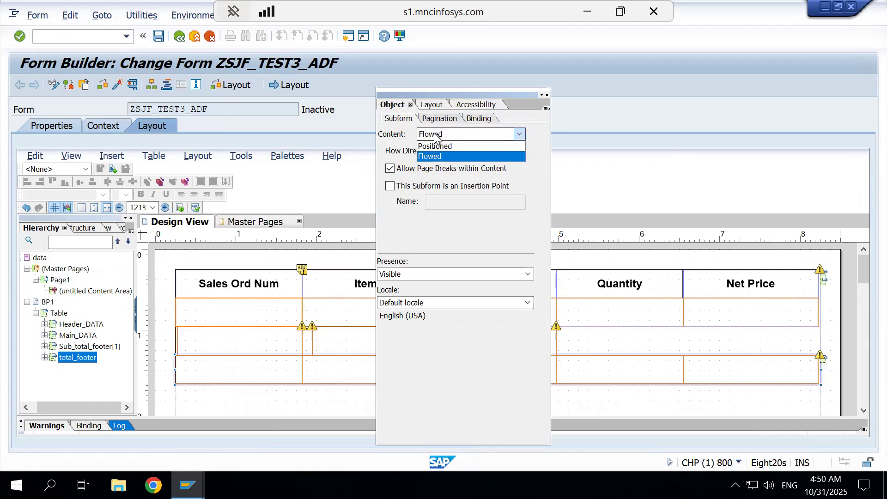
{"action": "left_click", "coordinate": [461, 145]}
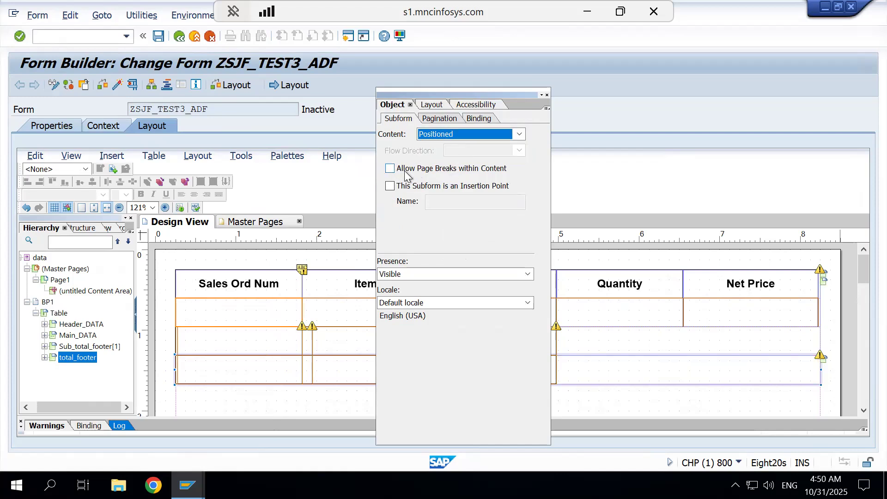
Set the overflow leader of the total_footer subform to (Inherited)
{"action": "left_click", "coordinate": [441, 121]}
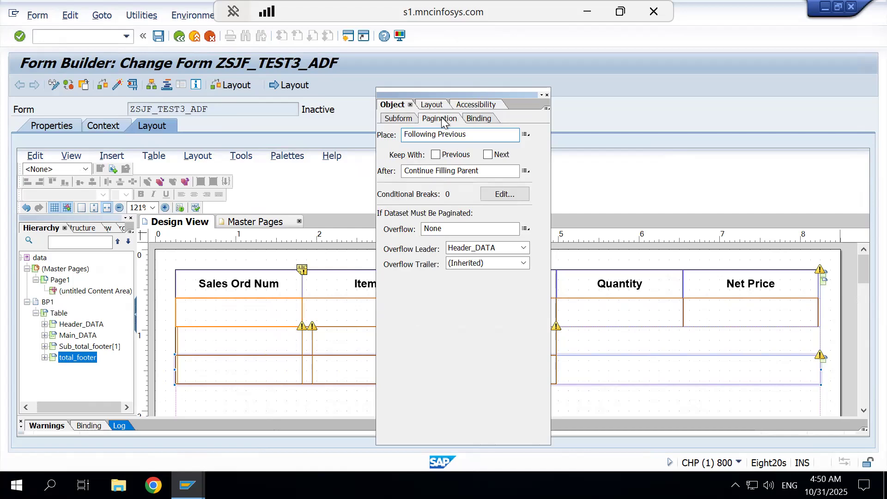
{"action": "left_click", "coordinate": [483, 251]}
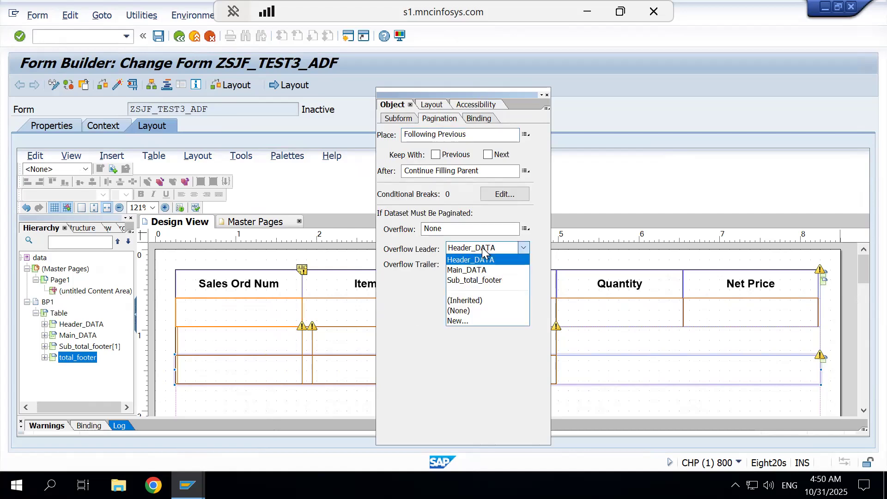
{"action": "left_click", "coordinate": [491, 298]}
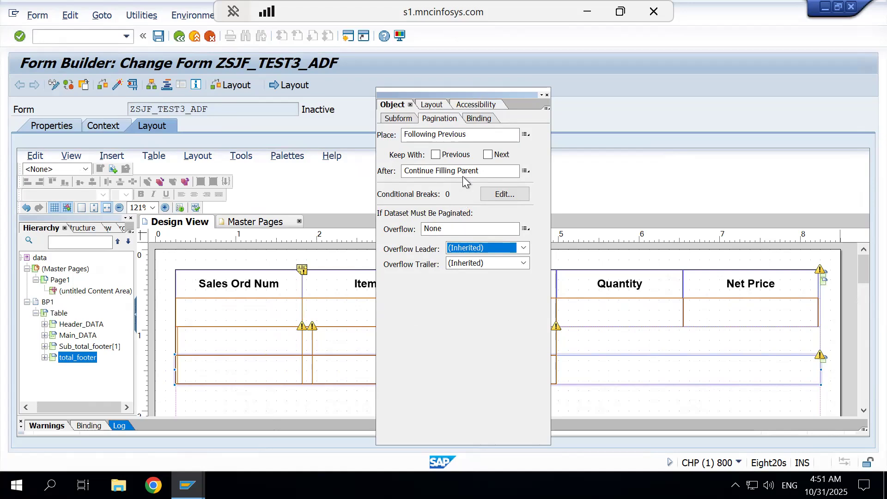
Set total_footer to No data binding and turn off repeating the subform for each data item
{"action": "left_click", "coordinate": [474, 118]}
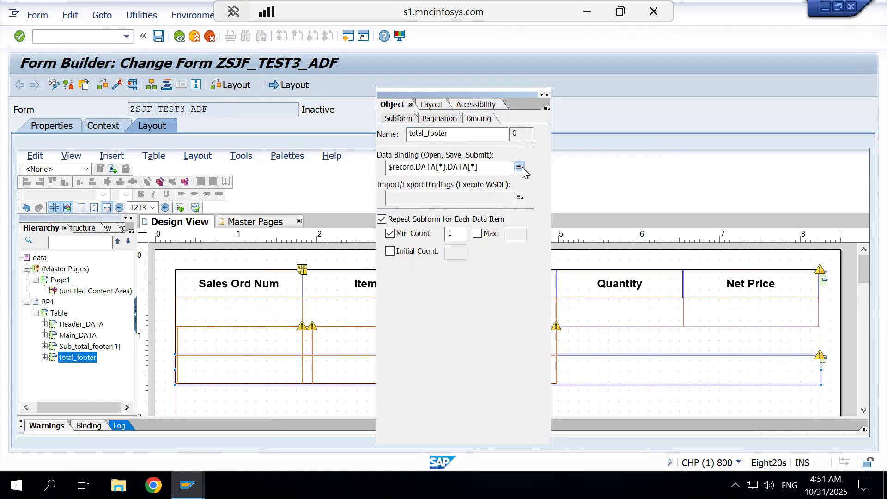
{"action": "left_click", "coordinate": [520, 168]}
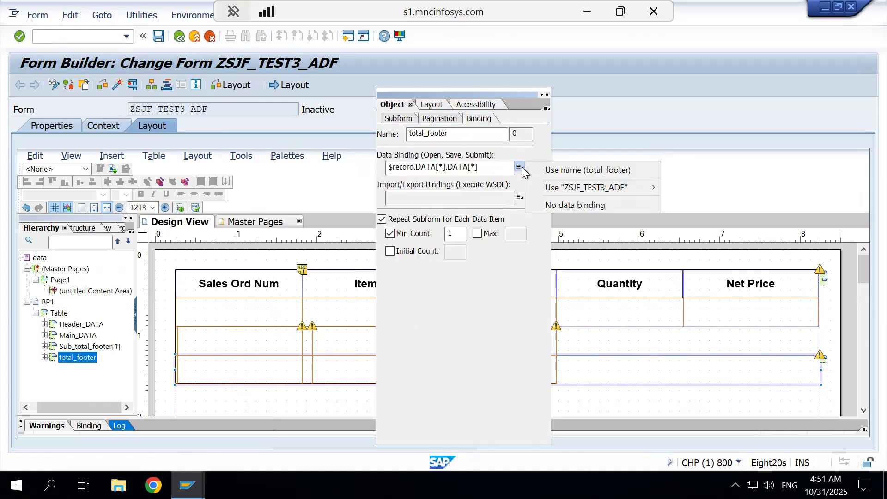
{"action": "left_click", "coordinate": [564, 206]}
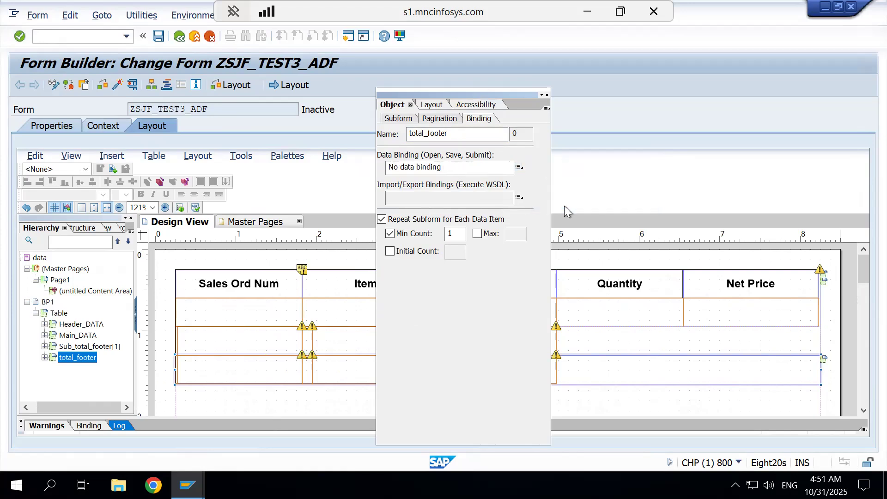
{"action": "left_click", "coordinate": [381, 219]}
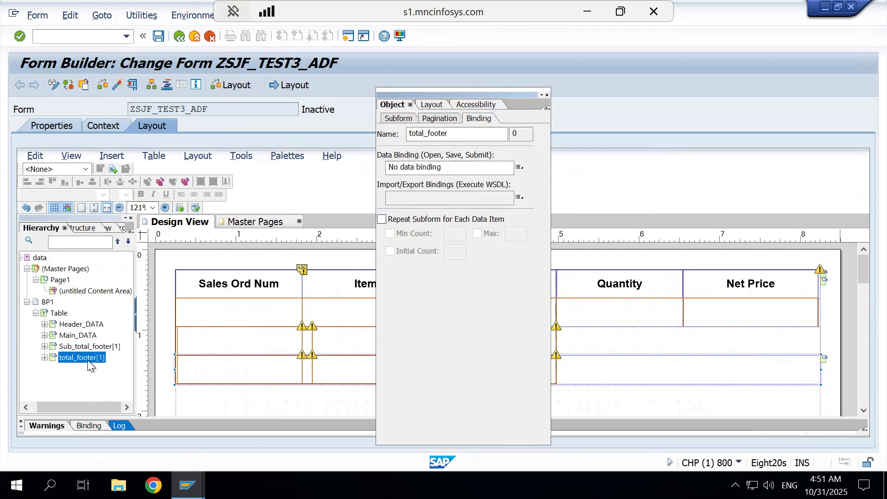
Set the overflow trailer of the Main_DATA row to Sub_total_footer
{"action": "left_click", "coordinate": [68, 336]}
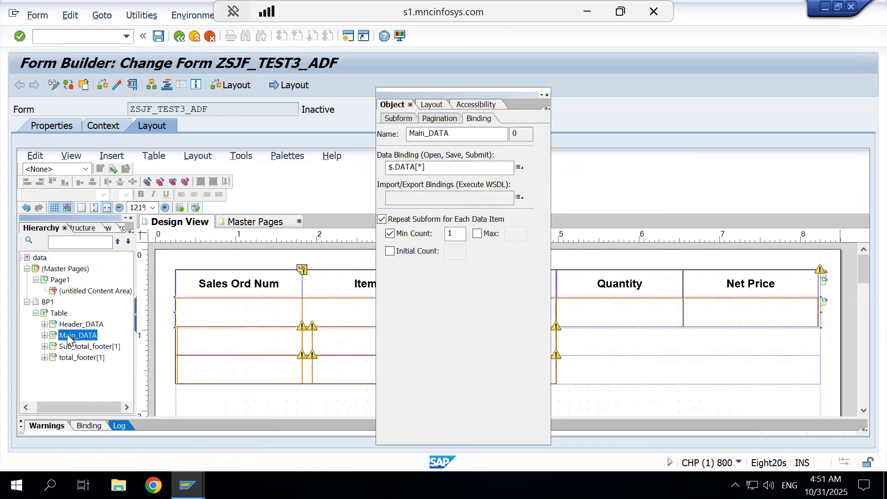
{"action": "left_click", "coordinate": [434, 119]}
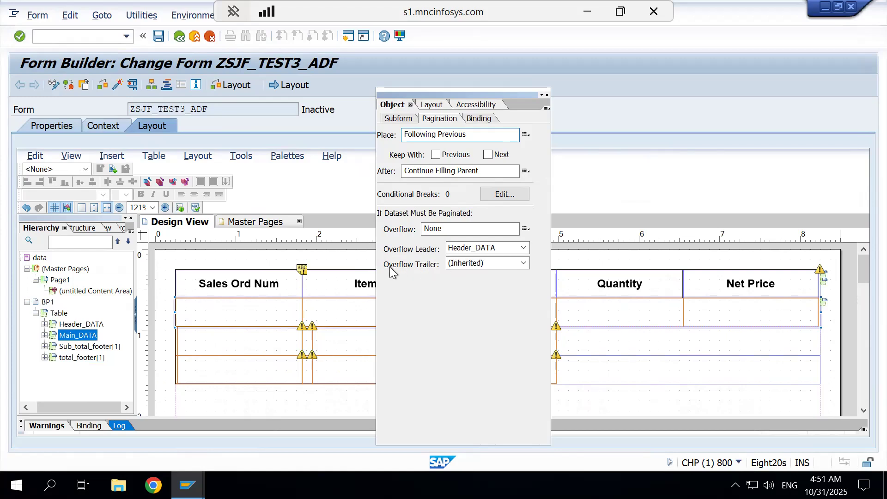
{"action": "left_click", "coordinate": [474, 265]}
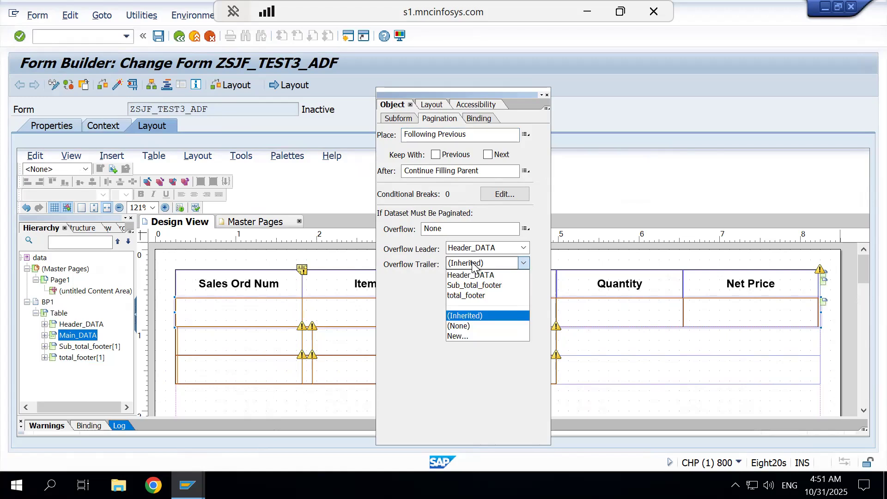
{"action": "left_click", "coordinate": [501, 284]}
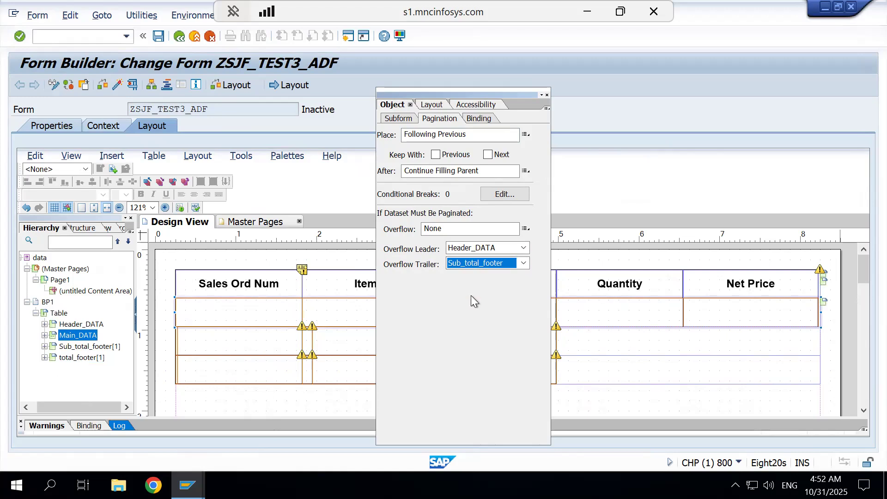
Shorten the floating object properties palette to uncover the table, and check the pagination settings of the total_footer and Sub_total_footer rows
{"action": "left_click", "coordinate": [71, 359]}
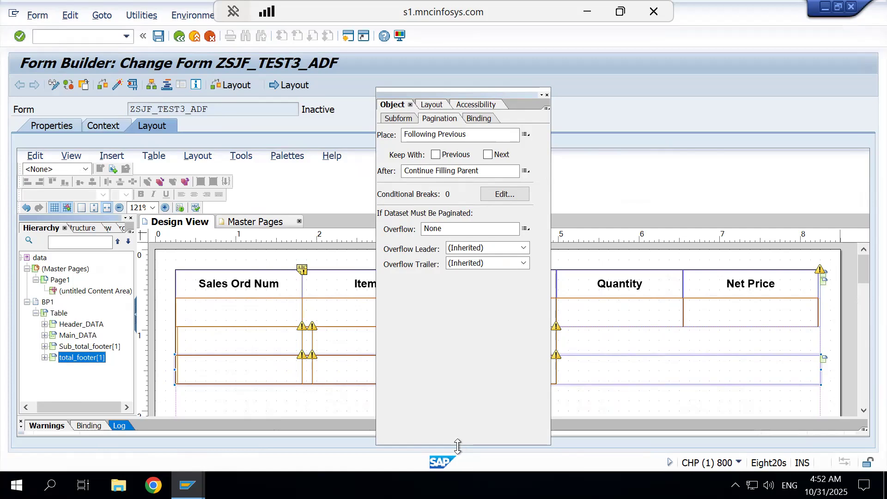
{"action": "left_click_drag", "start_coordinate": [458, 444], "coordinate": [470, 281]}
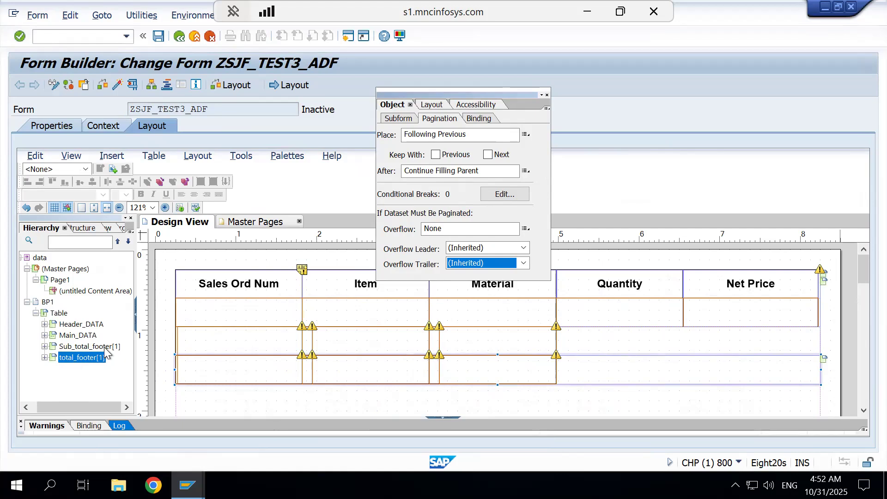
{"action": "left_click", "coordinate": [70, 346]}
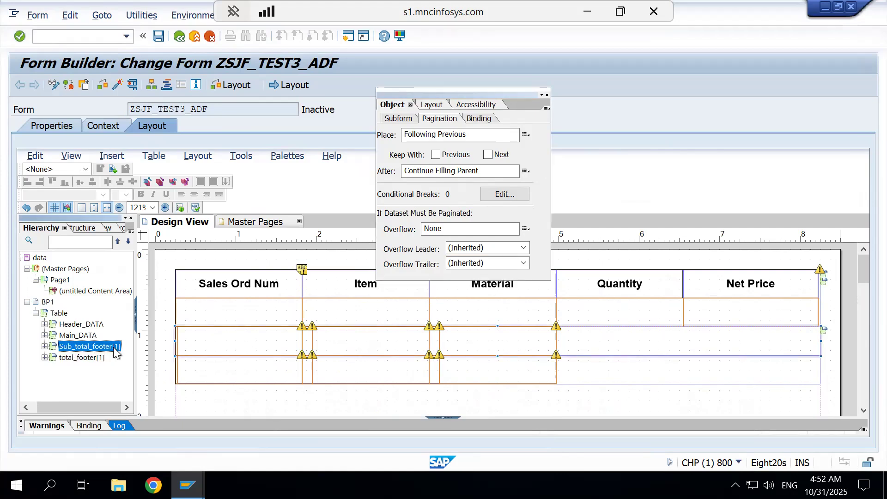
{"action": "left_click", "coordinate": [114, 348]}
{"action": "left_click", "coordinate": [119, 386]}
{"action": "left_click", "coordinate": [93, 359]}
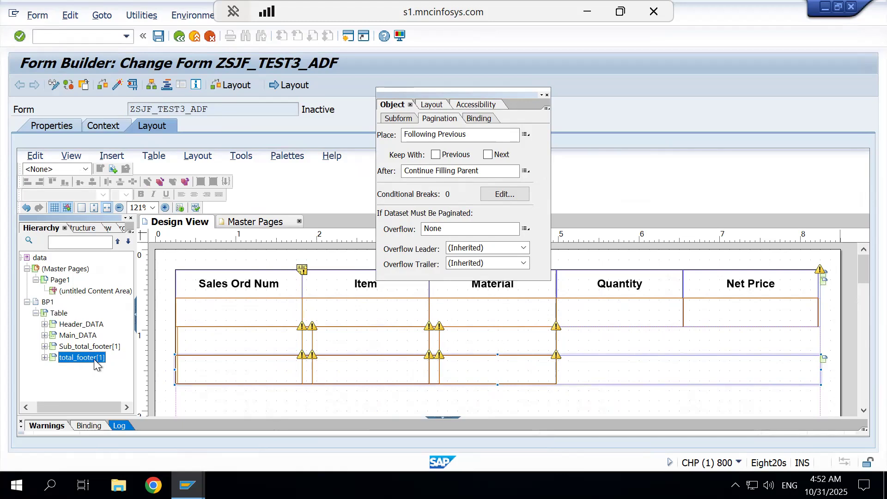
{"action": "left_click", "coordinate": [94, 359]}
{"action": "left_click", "coordinate": [109, 373]}
Move the NETWR field of Sub_total_footer under the Net Price column and its KWMENG field under the Quantity column
{"action": "left_click", "coordinate": [44, 346]}
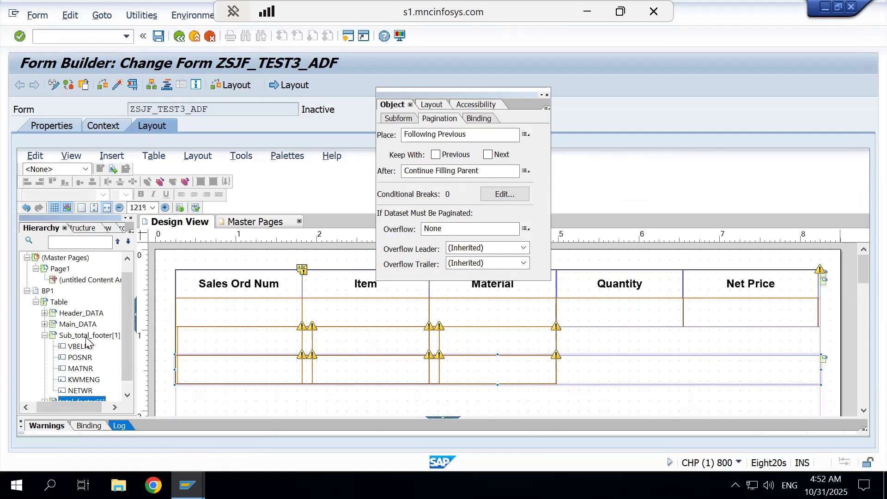
{"action": "left_click", "coordinate": [128, 395]}
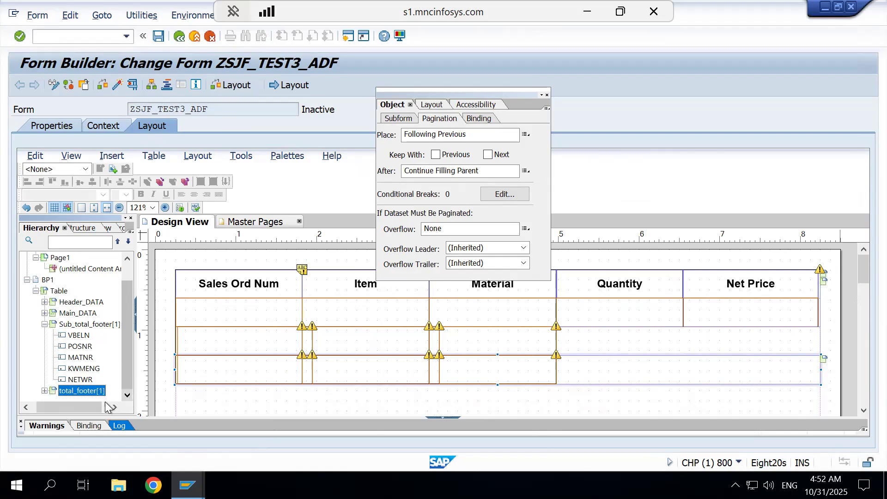
{"action": "left_click", "coordinate": [78, 380]}
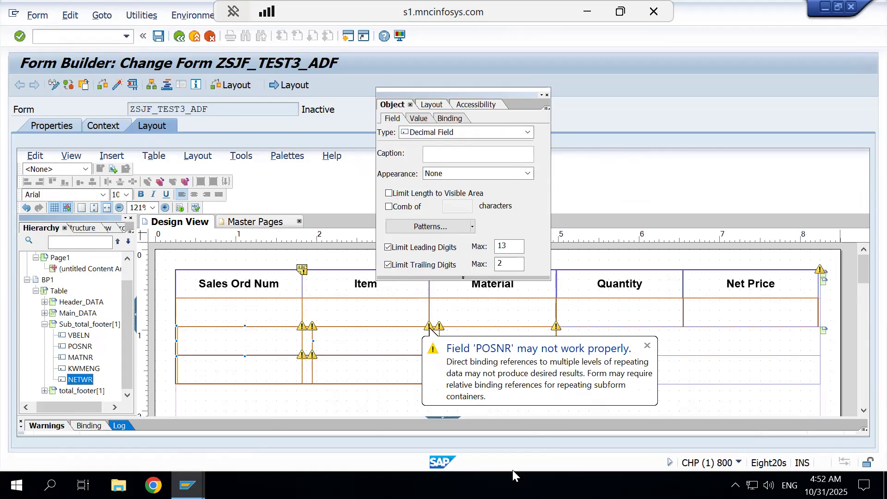
{"action": "left_click", "coordinate": [78, 381]}
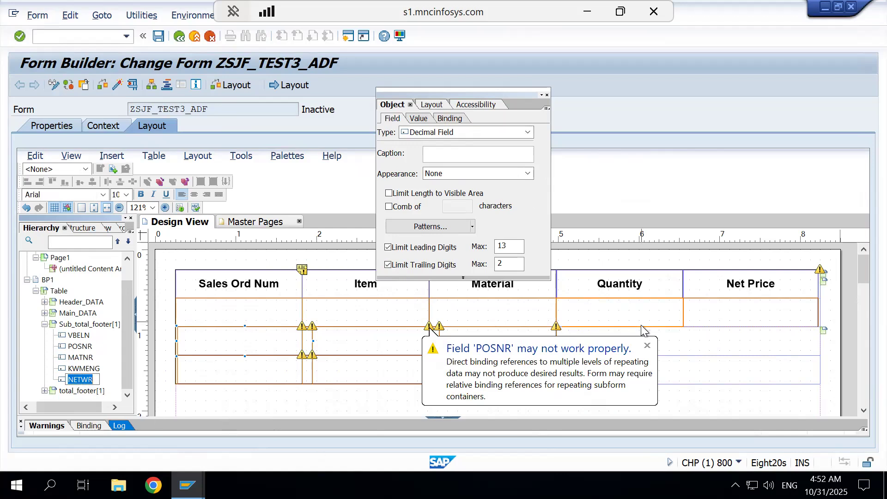
{"action": "left_click", "coordinate": [647, 346]}
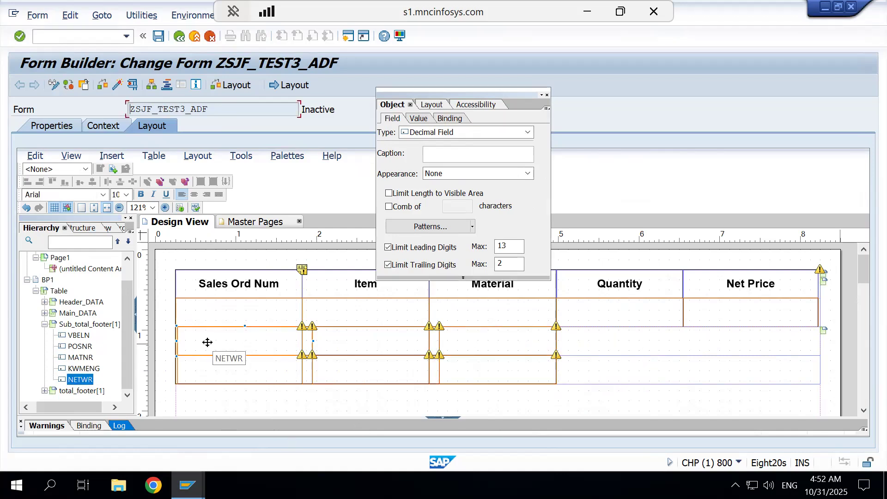
{"action": "left_click_drag", "start_coordinate": [207, 343], "coordinate": [714, 329]}
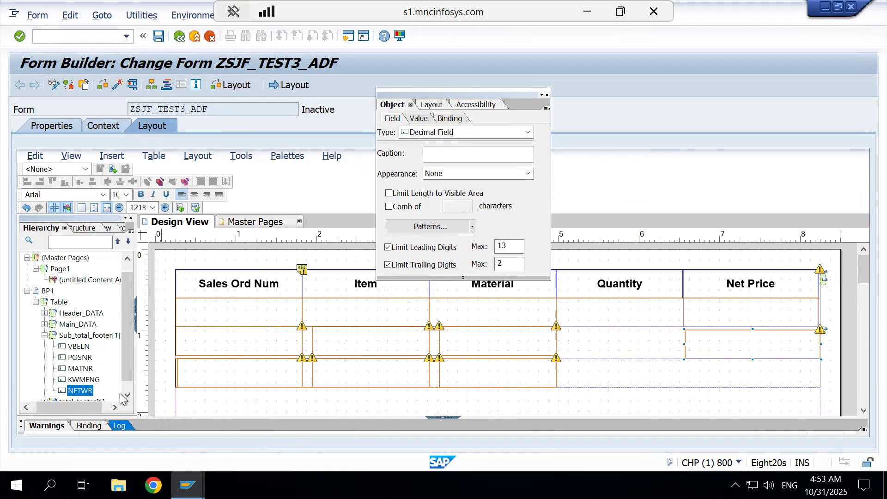
{"action": "left_click", "coordinate": [95, 381]}
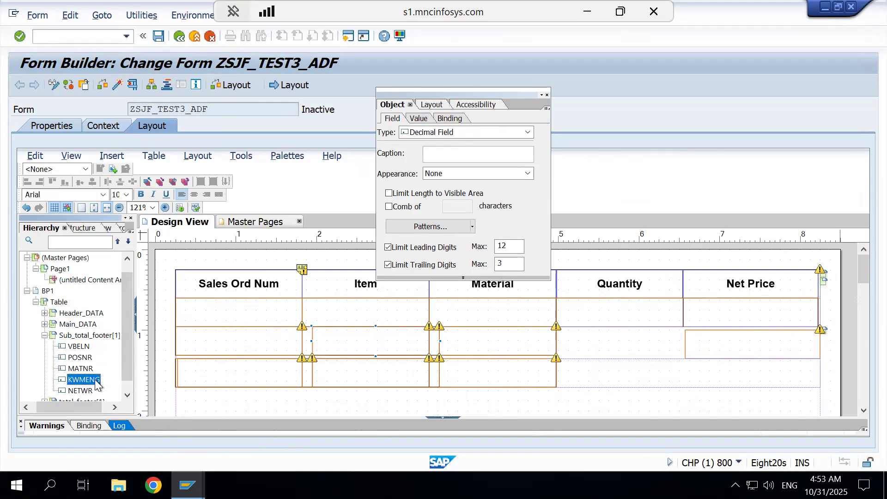
{"action": "left_click_drag", "start_coordinate": [347, 345], "coordinate": [596, 351]}
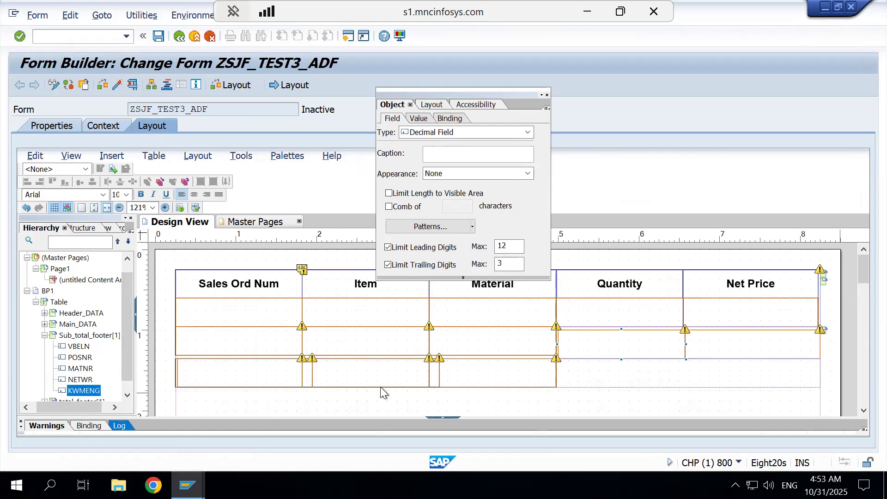
Move the NETWR field of total_footer under the Net Price column and its KWMENG field under the Quantity column
{"action": "scroll", "coordinate": [111, 344], "scroll_direction": "down", "scroll_amount": 1}
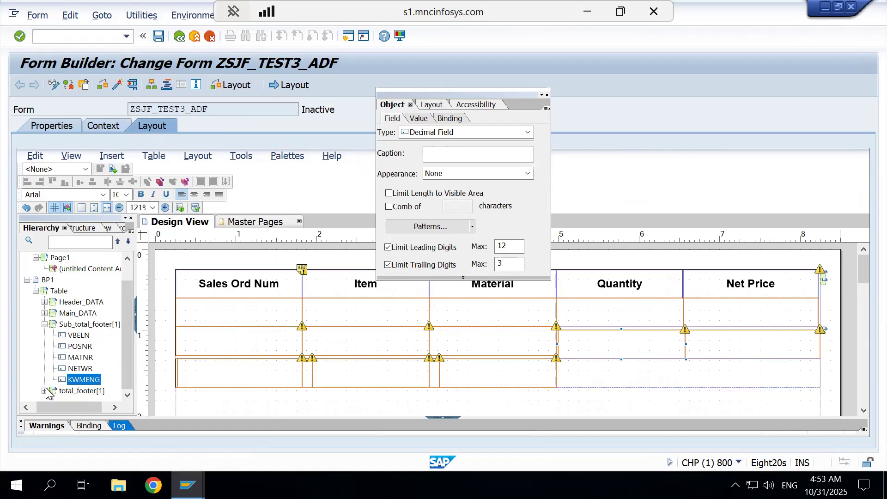
{"action": "scroll", "coordinate": [45, 394], "scroll_direction": "down", "scroll_amount": 2}
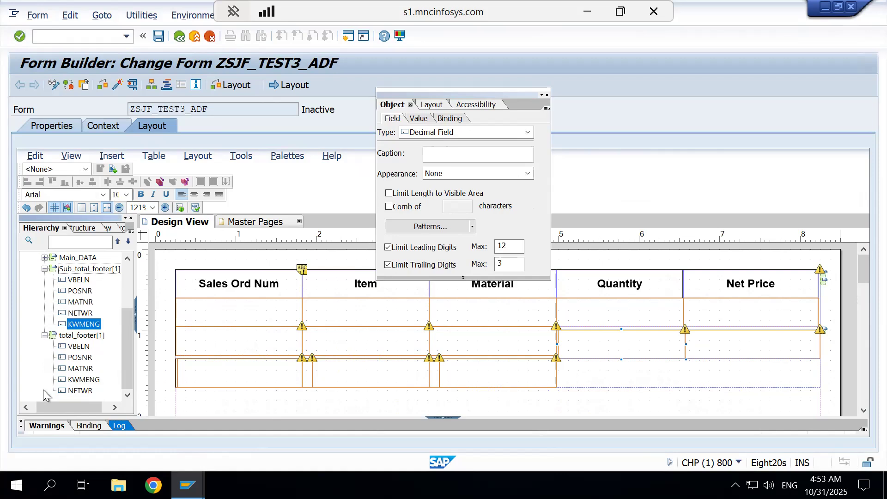
{"action": "left_click", "coordinate": [80, 391]}
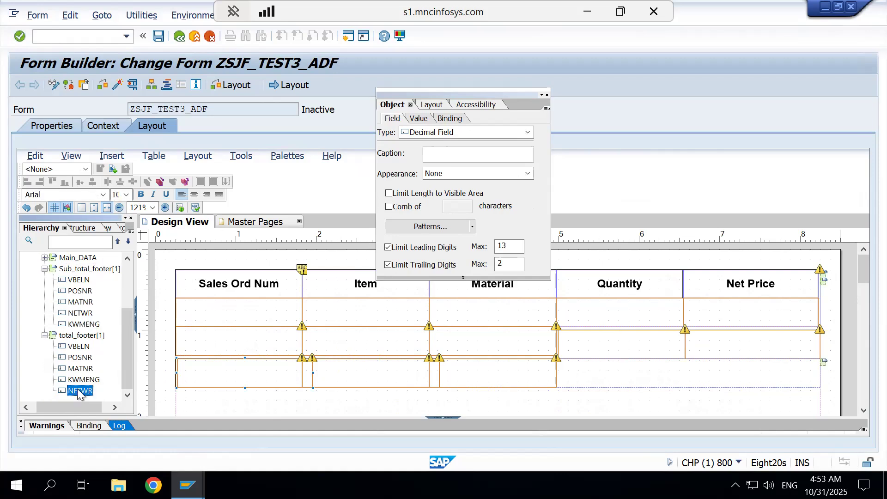
{"action": "left_click_drag", "start_coordinate": [229, 371], "coordinate": [730, 367]}
{"action": "left_click", "coordinate": [95, 380]}
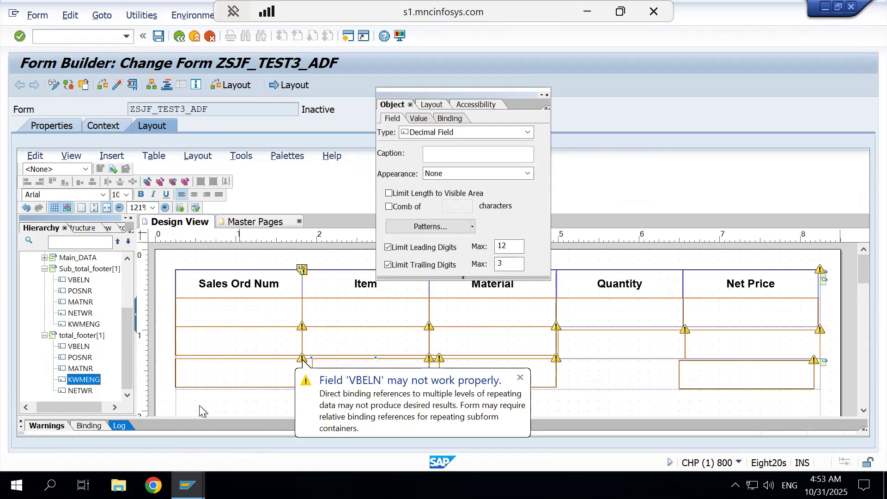
{"action": "left_click_drag", "start_coordinate": [352, 361], "coordinate": [600, 372]}
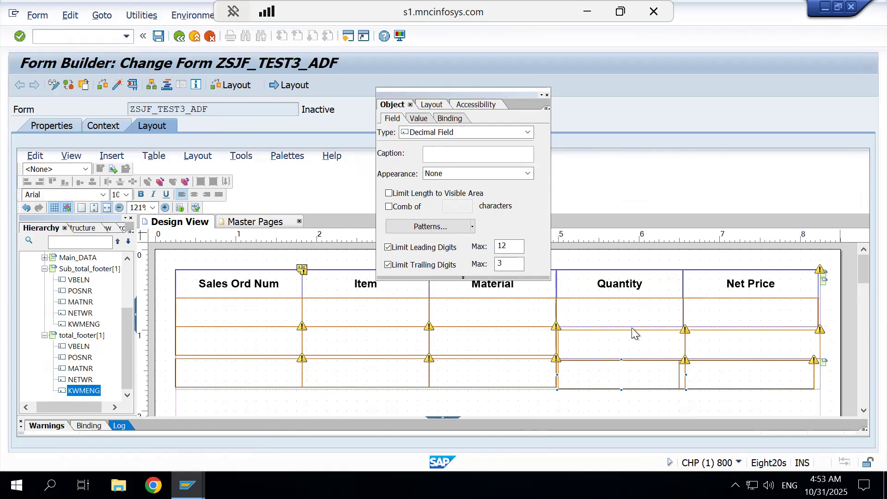
{"action": "left_click", "coordinate": [302, 326]}
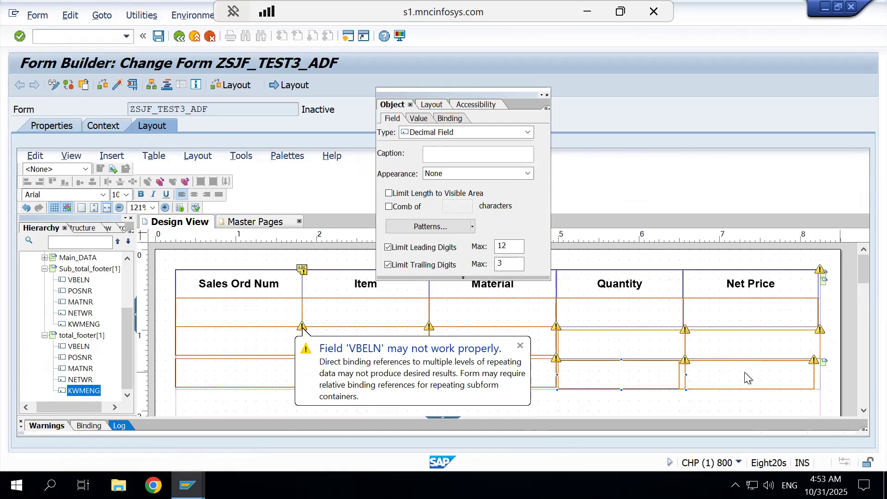
Delete the KWMENG, MATNR and POSNR fields from the Sub_total_footer row
{"action": "left_click", "coordinate": [609, 339]}
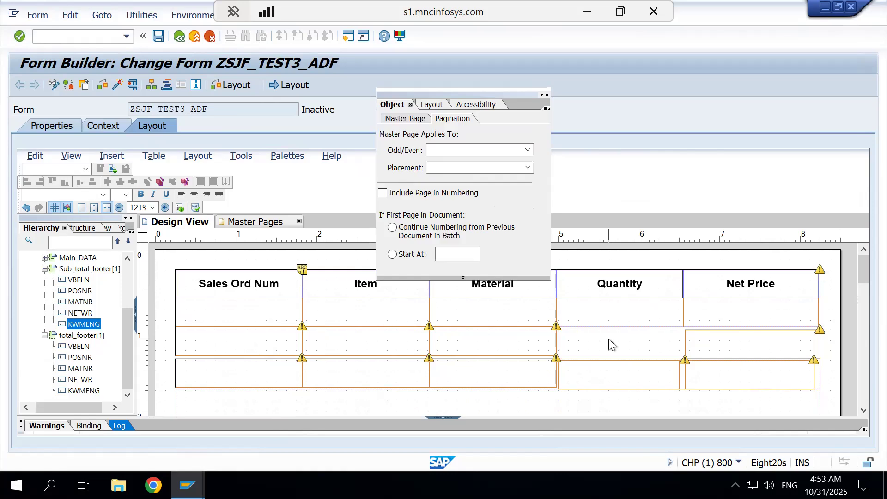
{"action": "left_click", "coordinate": [525, 340]}
{"action": "key", "text": "Delete"}
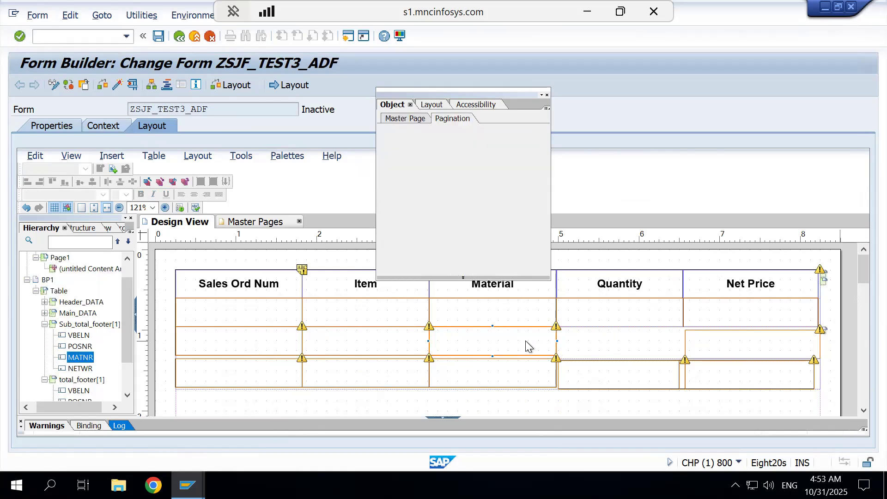
{"action": "left_click", "coordinate": [398, 339]}
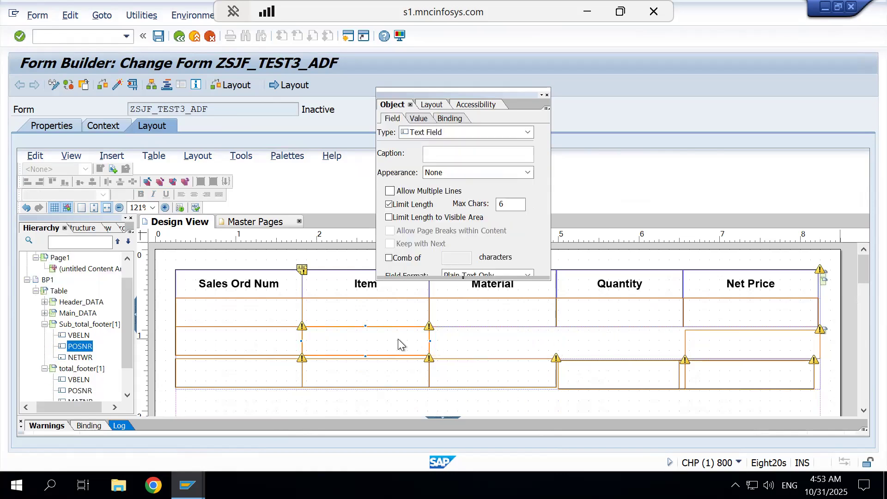
{"action": "key", "text": "Delete"}
Delete the POSNR, MATNR and KWMENG fields from the total_footer row
{"action": "left_click", "coordinate": [381, 366]}
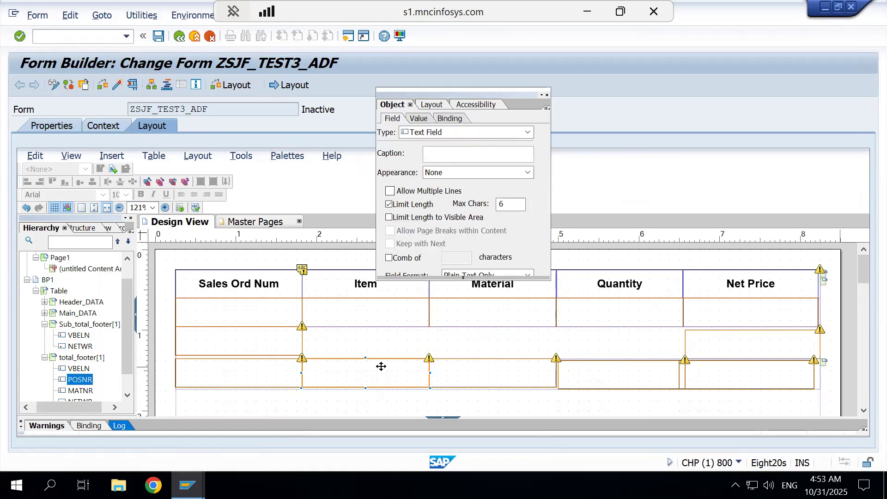
{"action": "key", "text": "Delete"}
{"action": "left_click", "coordinate": [458, 369]}
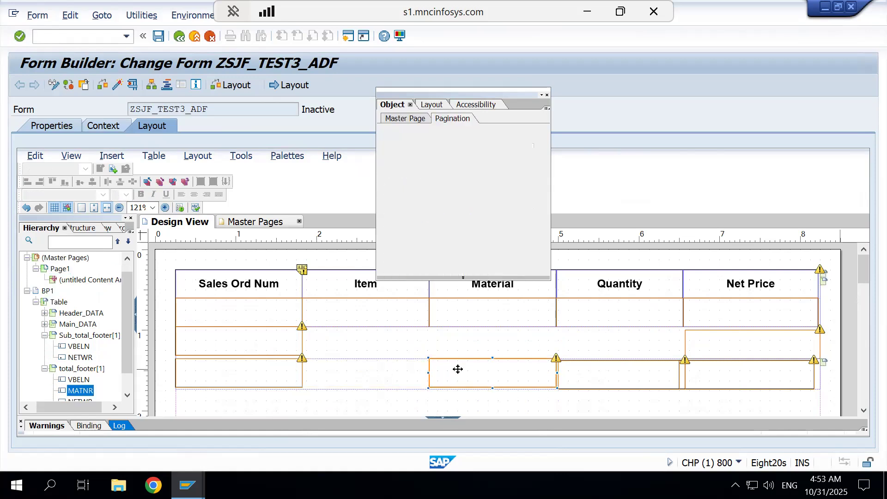
{"action": "key", "text": "Delete"}
{"action": "left_click", "coordinate": [575, 369]}
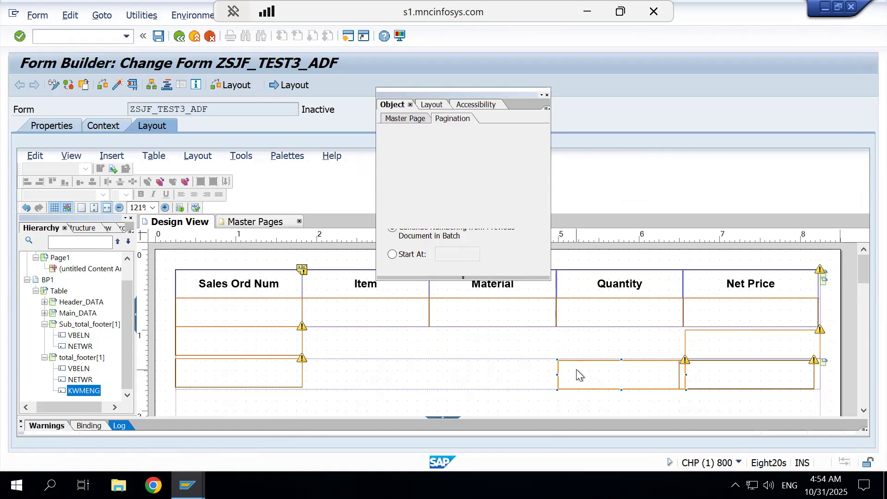
{"action": "key", "text": "Delete"}
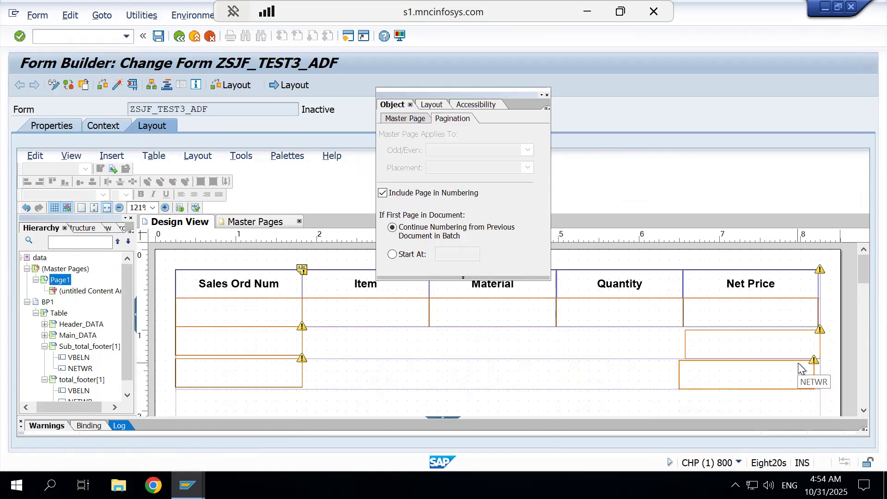
Fit the total_footer NETWR field under the Net Price column, ending at the table's outer edge and about 1.625 in wide
{"action": "left_click", "coordinate": [777, 370]}
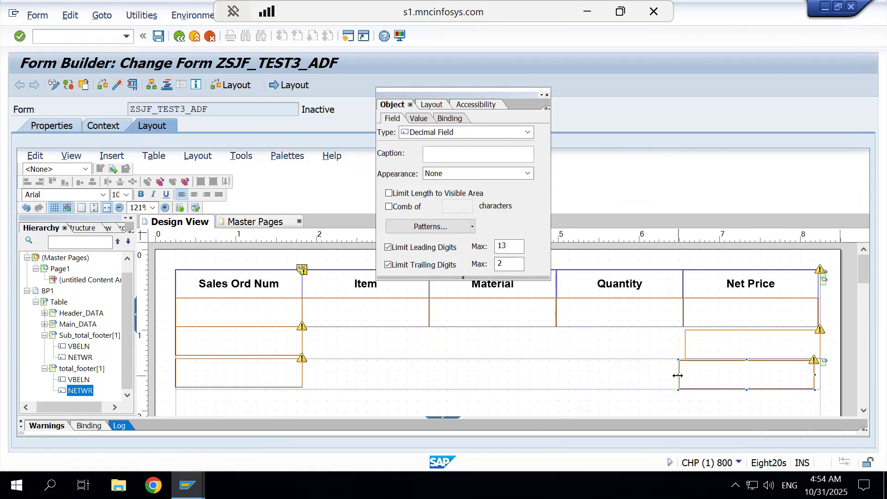
{"action": "left_click_drag", "start_coordinate": [673, 376], "coordinate": [725, 373]}
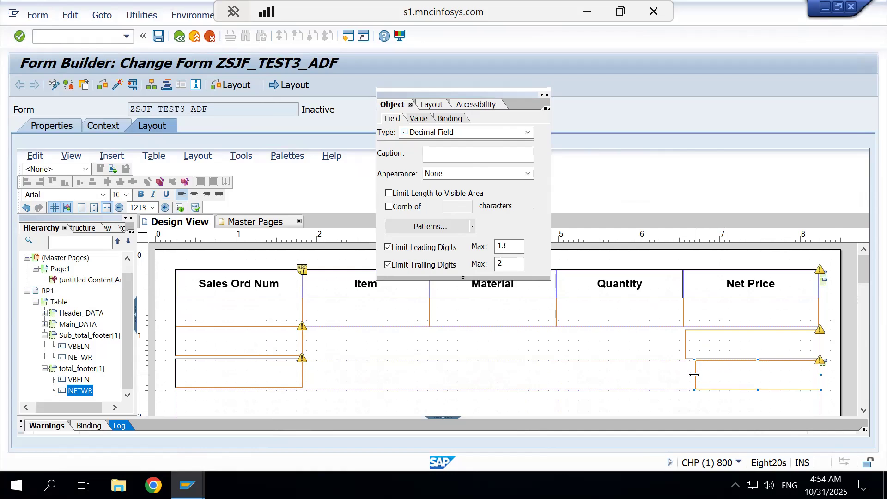
{"action": "left_click_drag", "start_coordinate": [695, 376], "coordinate": [689, 375]}
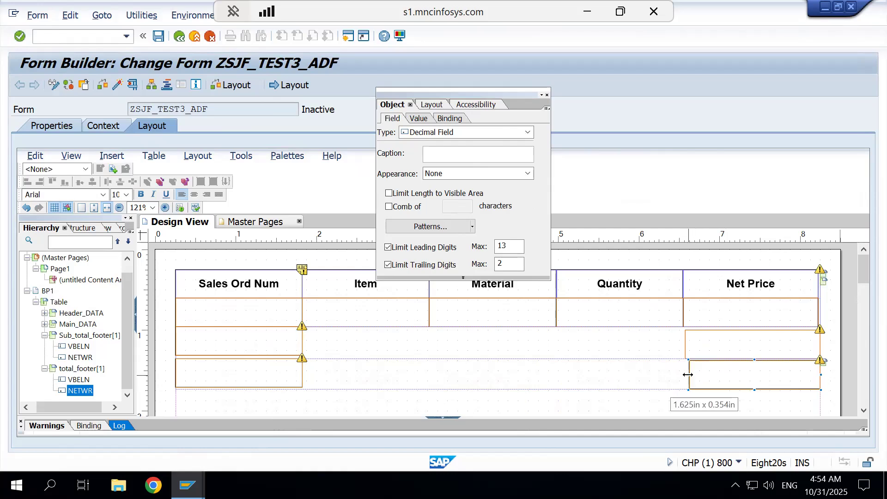
{"action": "left_click", "coordinate": [485, 391]}
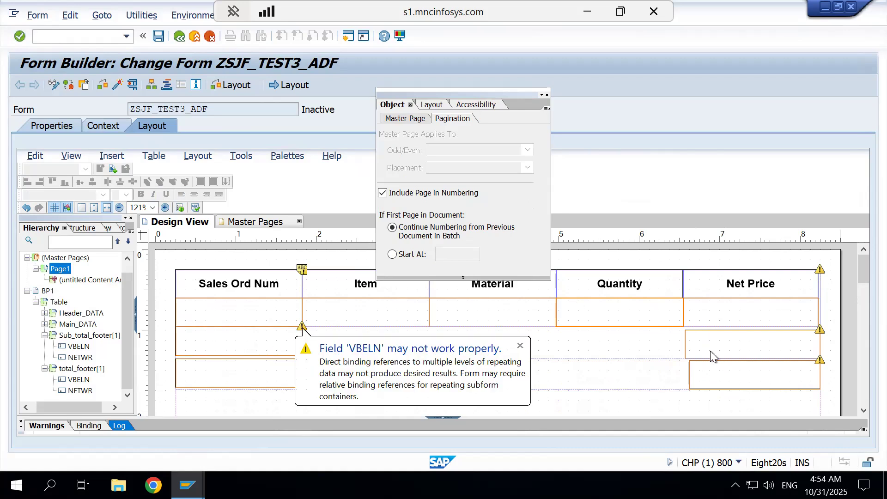
Convert the VBELN and NETWR fields of Sub_total_footer and total_footer to Text objects and shift all four slightly down together
{"action": "left_click", "coordinate": [228, 347]}
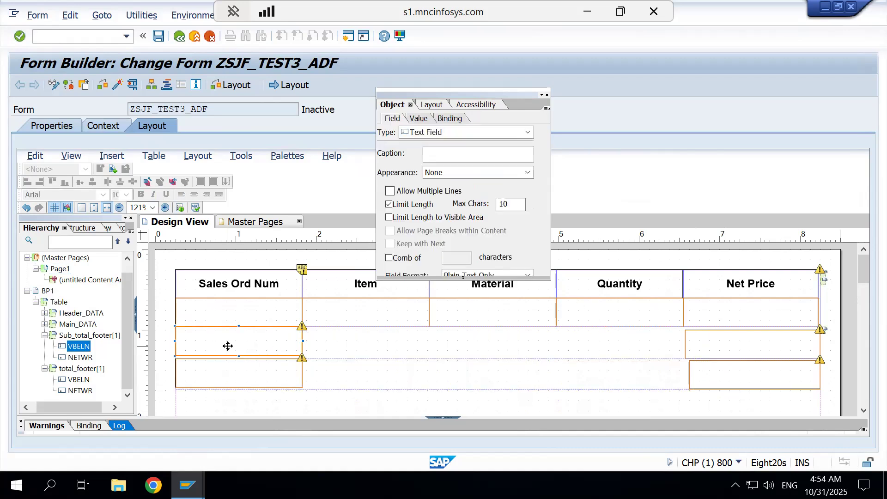
{"action": "left_click", "coordinate": [731, 343], "text": "ctrl"}
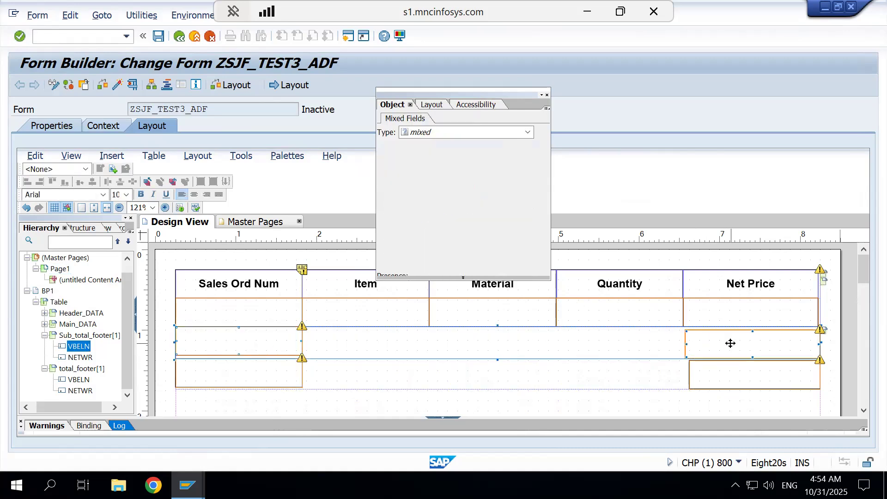
{"action": "left_click", "coordinate": [279, 372], "text": "ctrl"}
{"action": "left_click", "coordinate": [724, 378], "text": "ctrl"}
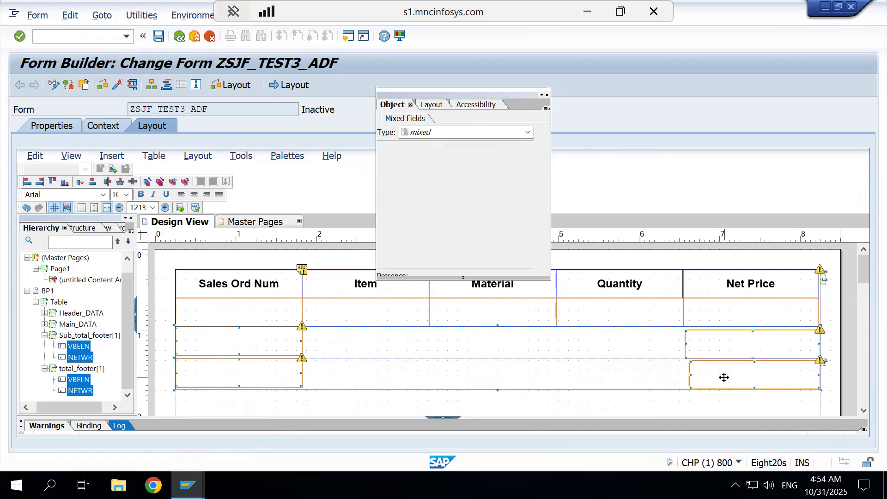
{"action": "left_click", "coordinate": [442, 130]}
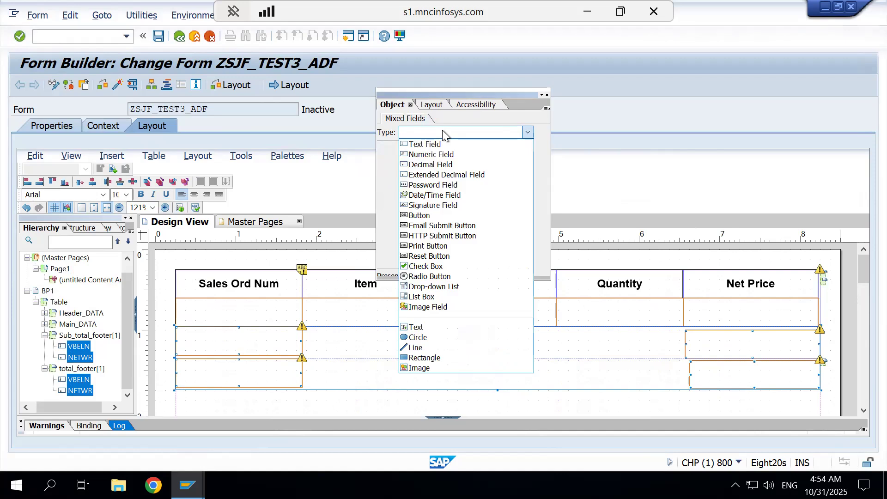
{"action": "left_click", "coordinate": [438, 327]}
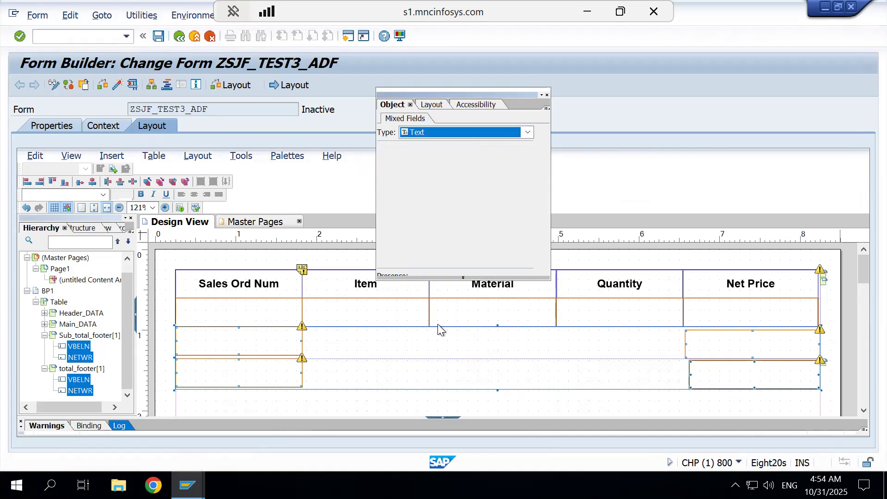
{"action": "left_click", "coordinate": [191, 339]}
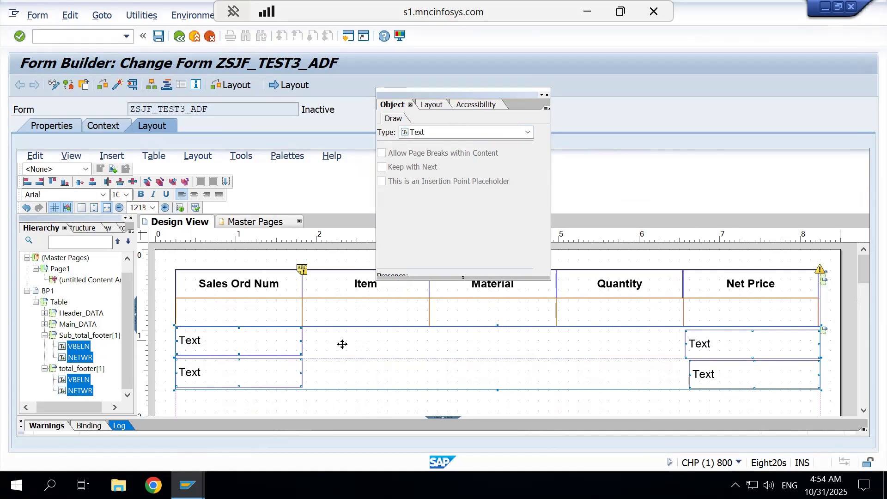
{"action": "left_click_drag", "start_coordinate": [342, 344], "coordinate": [340, 346]}
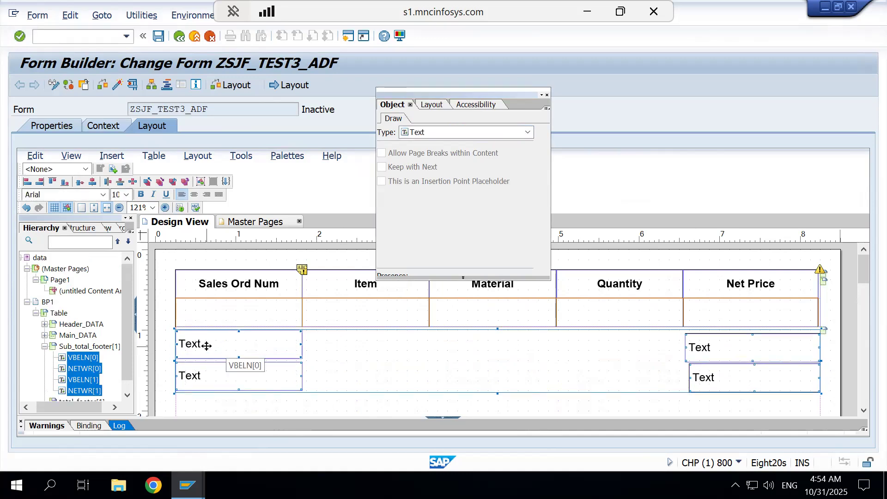
{"action": "left_click", "coordinate": [324, 393]}
Replace the placeholder text of the upper VBELN object under Sales Ord Num with "Subtotal"
{"action": "left_click", "coordinate": [196, 344]}
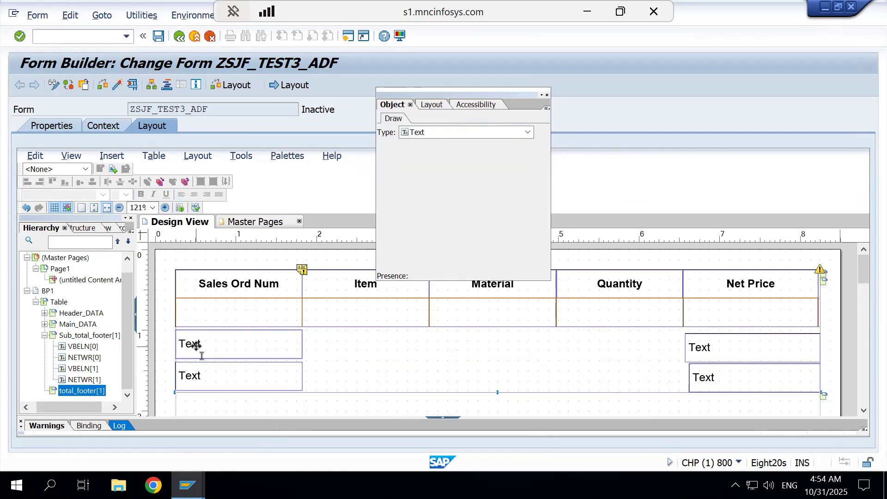
{"action": "double_click", "coordinate": [196, 346]}
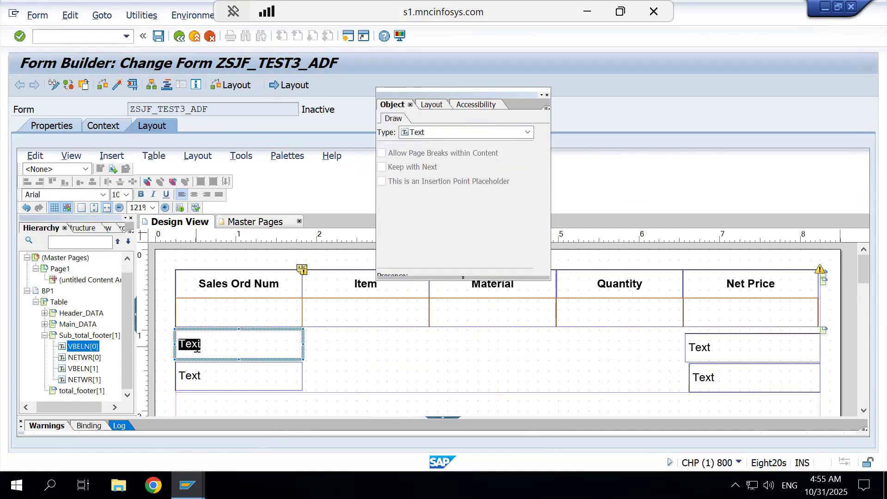
{"action": "key", "text": "BackSpace"}
{"action": "type", "text": "S"}
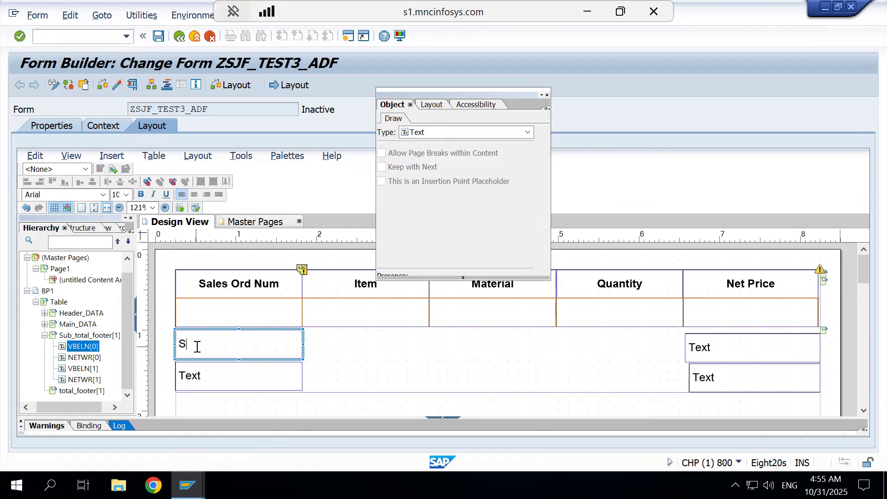
{"action": "type", "text": "ubtotal"}
Replace the placeholder text of the lower VBELN object with "Total"
{"action": "left_click", "coordinate": [190, 376]}
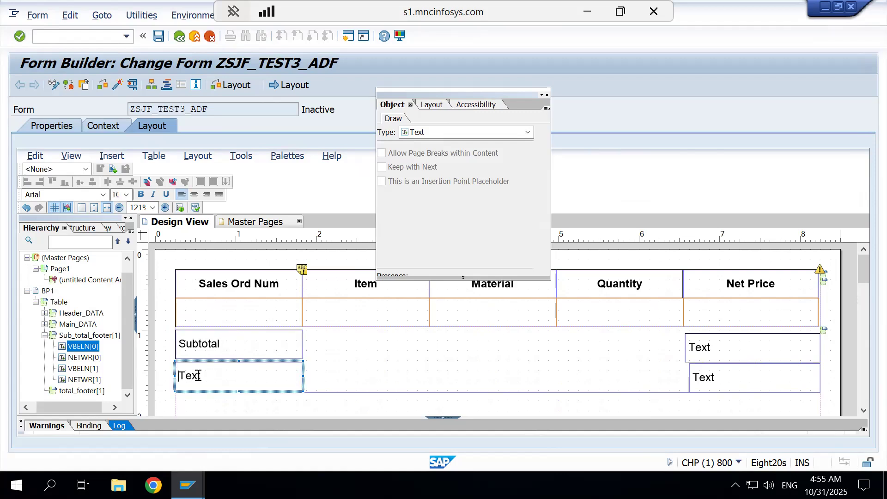
{"action": "double_click", "coordinate": [198, 375]}
{"action": "type", "text": "Total"}
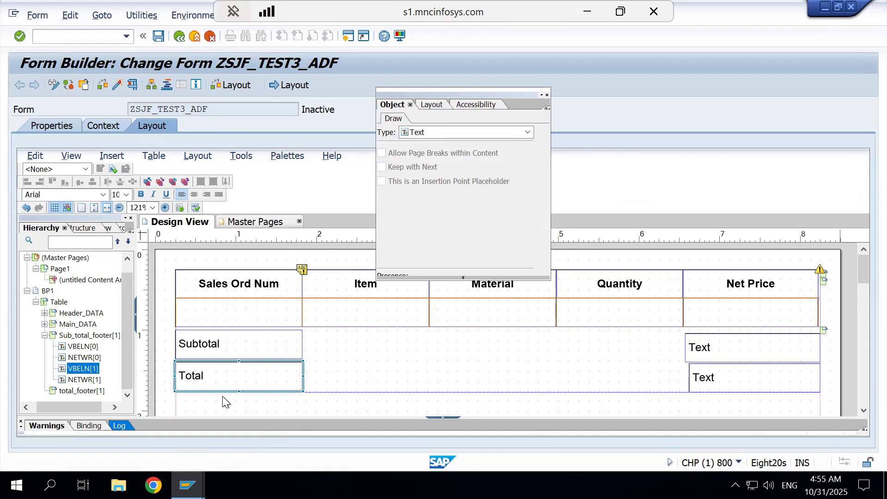
{"action": "left_click", "coordinate": [238, 403]}
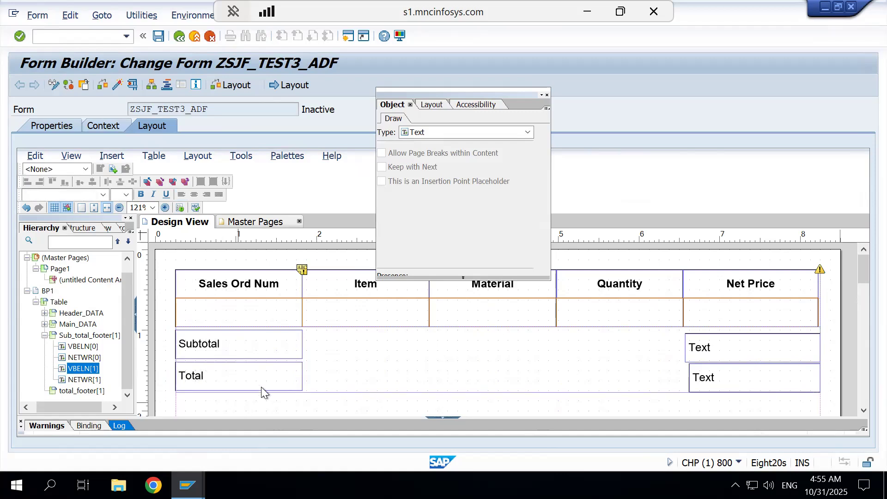
Clear the placeholder text from both NETWR objects under the Net Price column
{"action": "double_click", "coordinate": [708, 350]}
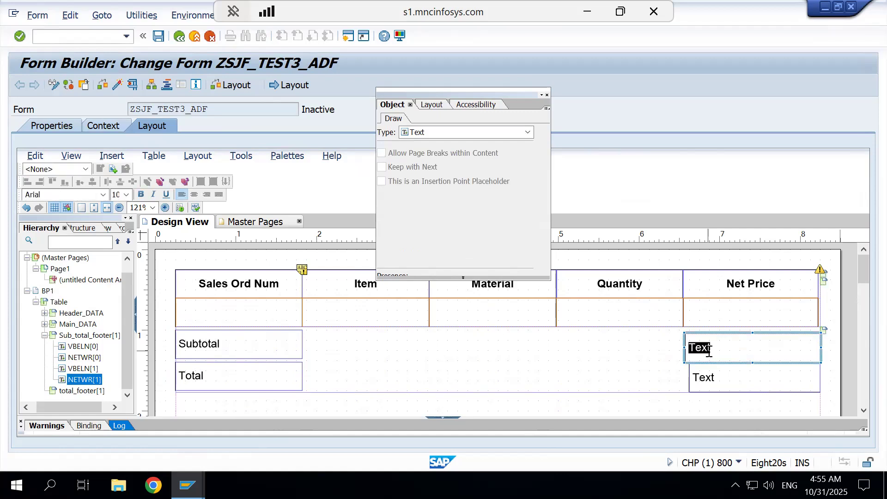
{"action": "key", "text": "Delete"}
{"action": "left_click", "coordinate": [708, 383]}
{"action": "double_click", "coordinate": [708, 383]}
{"action": "key", "text": "Delete"}
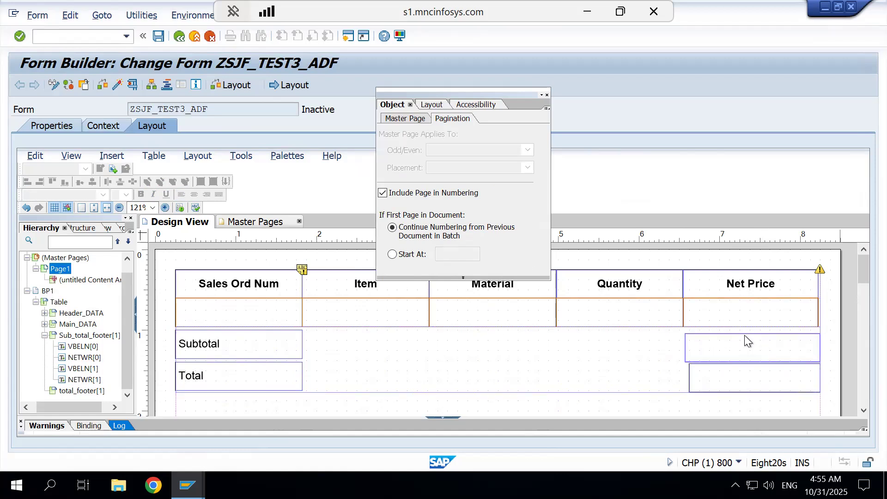
Narrow the NETWR object in the Subtotal line to line up with the NETWR object in the Total line
{"action": "left_click", "coordinate": [711, 354]}
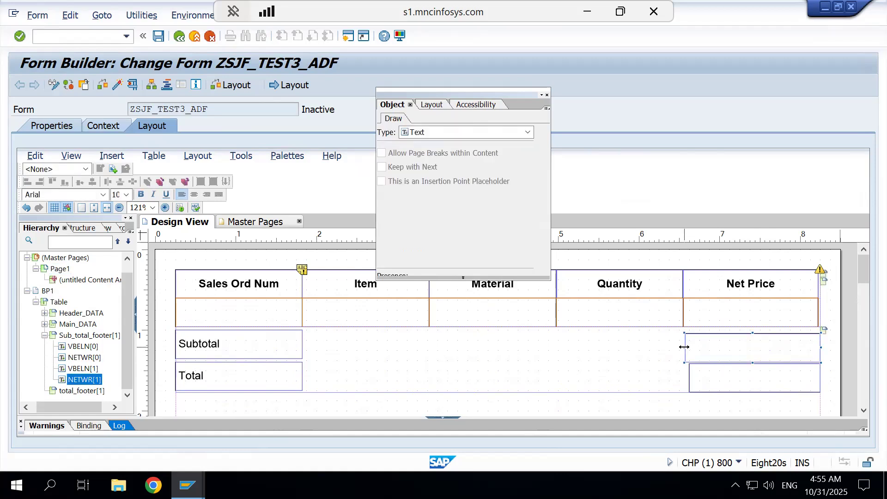
{"action": "left_click_drag", "start_coordinate": [685, 347], "coordinate": [689, 348]}
{"action": "left_click", "coordinate": [599, 376]}
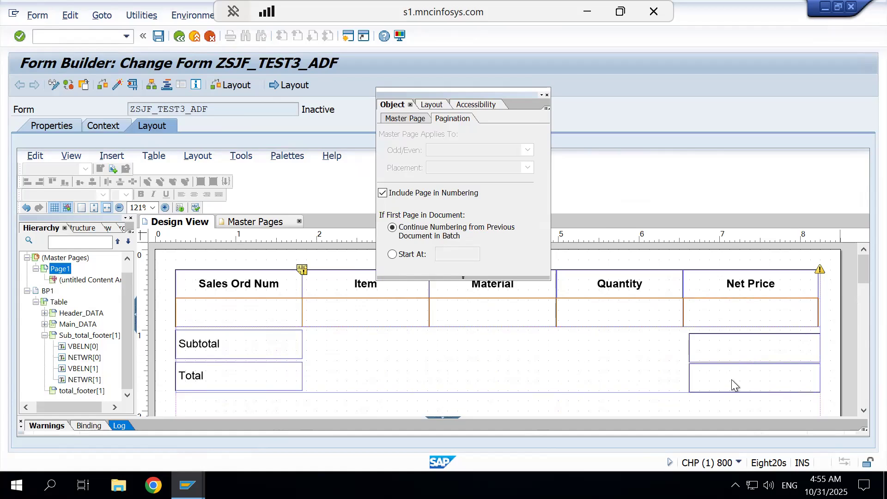
Select the NETWR object in the Subtotal line and move the floating object properties palette away from the table
{"action": "left_click", "coordinate": [739, 350]}
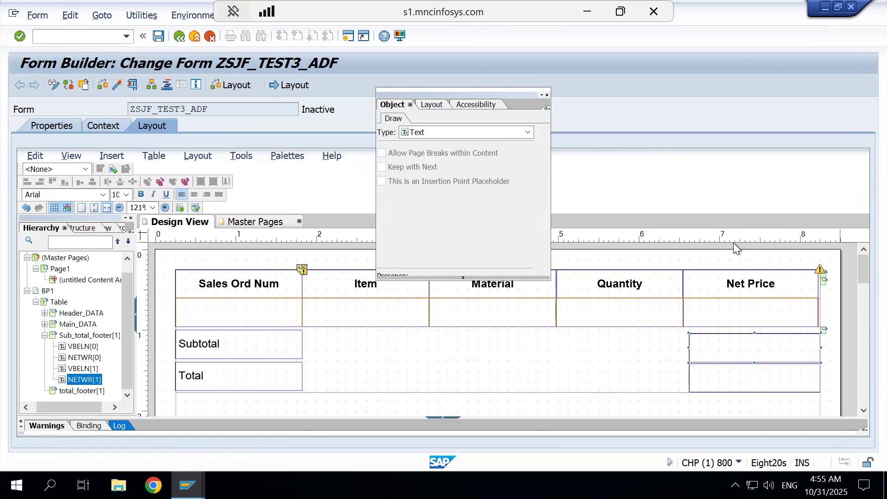
{"action": "left_click", "coordinate": [739, 378]}
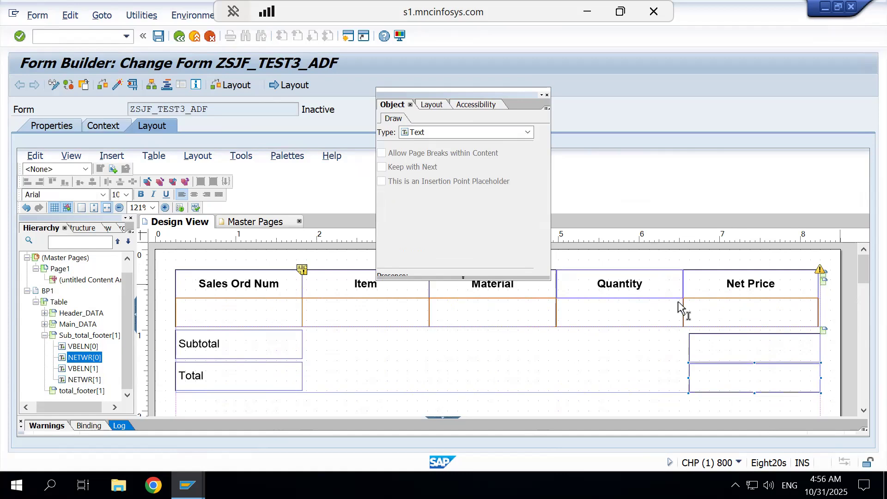
{"action": "left_click", "coordinate": [731, 343]}
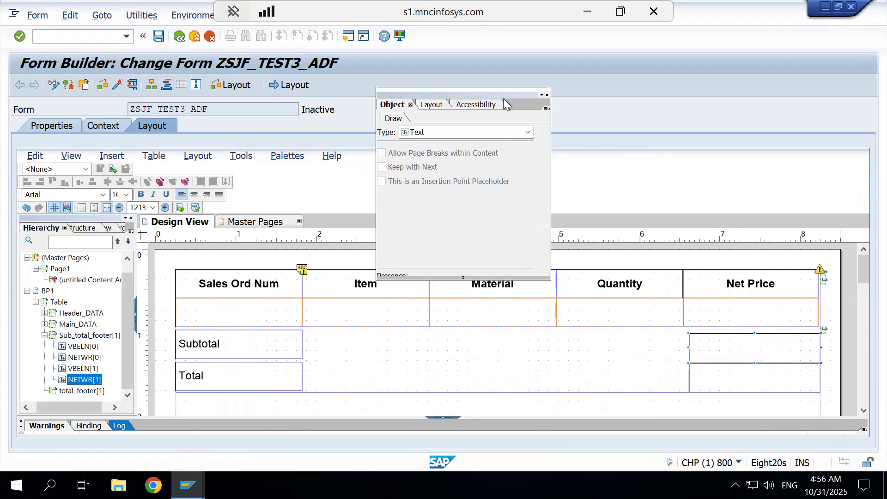
{"action": "left_click_drag", "start_coordinate": [495, 93], "coordinate": [695, 54]}
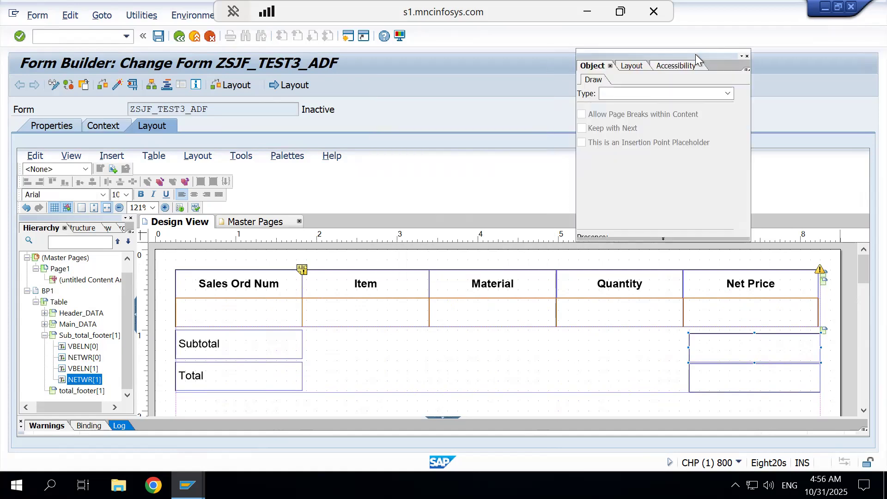
Try to choose the calculate event in the script editor for the NETWR object in the Subtotal line
{"action": "left_click", "coordinate": [728, 347]}
{"action": "left_click", "coordinate": [290, 161]}
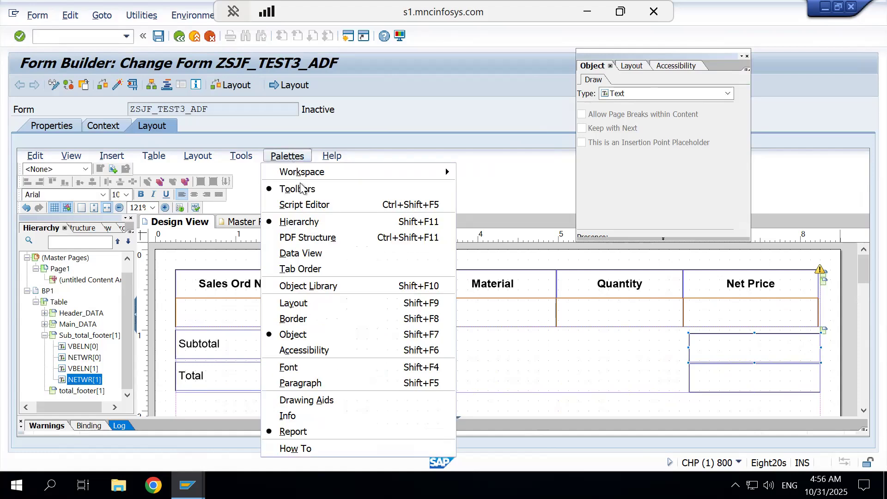
{"action": "left_click", "coordinate": [322, 211]}
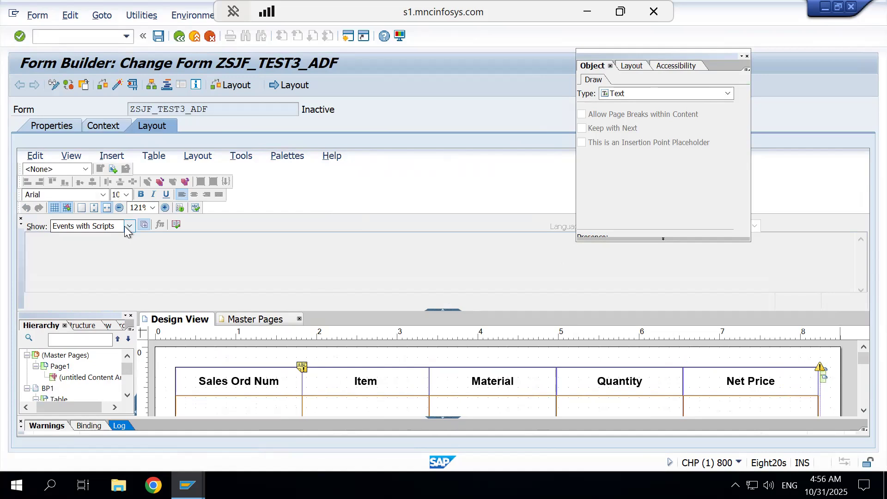
{"action": "left_click", "coordinate": [128, 226]}
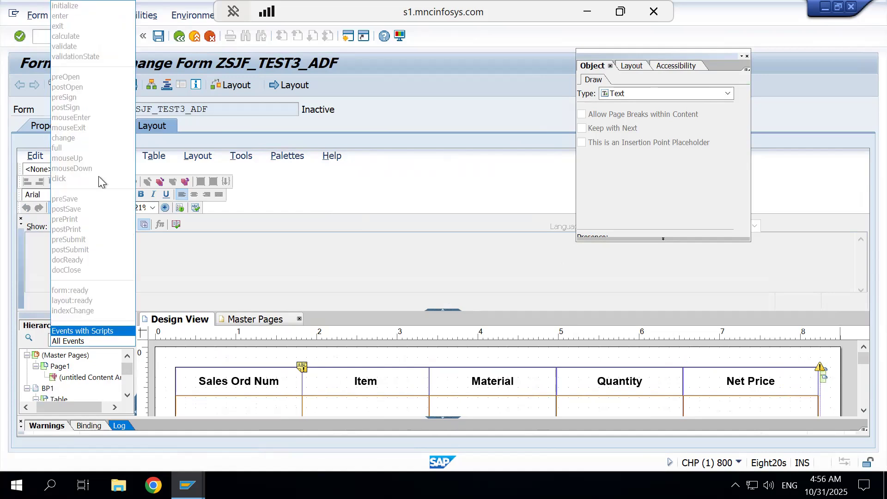
{"action": "left_click", "coordinate": [65, 36]}
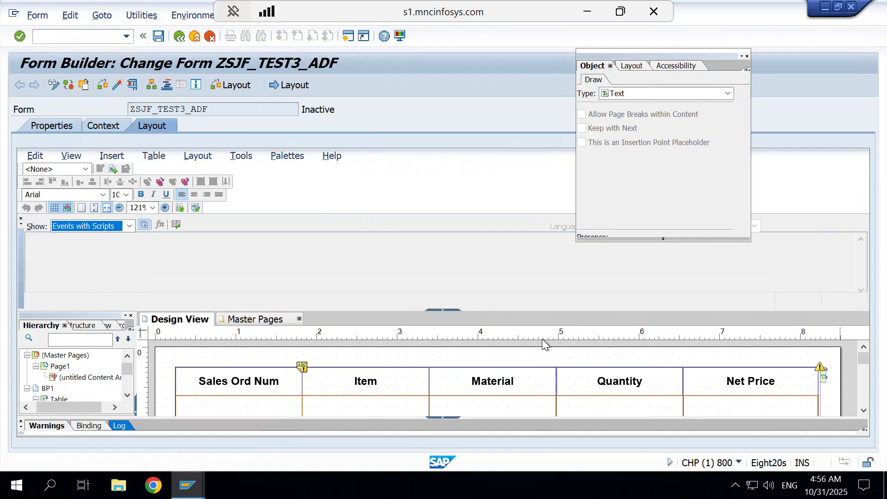
{"action": "left_click", "coordinate": [864, 411]}
{"action": "left_click", "coordinate": [863, 413]}
{"action": "left_click", "coordinate": [863, 413]}
{"action": "left_click", "coordinate": [863, 413]}
{"action": "left_click", "coordinate": [863, 412]}
{"action": "left_click", "coordinate": [863, 412]}
{"action": "left_click", "coordinate": [863, 413]}
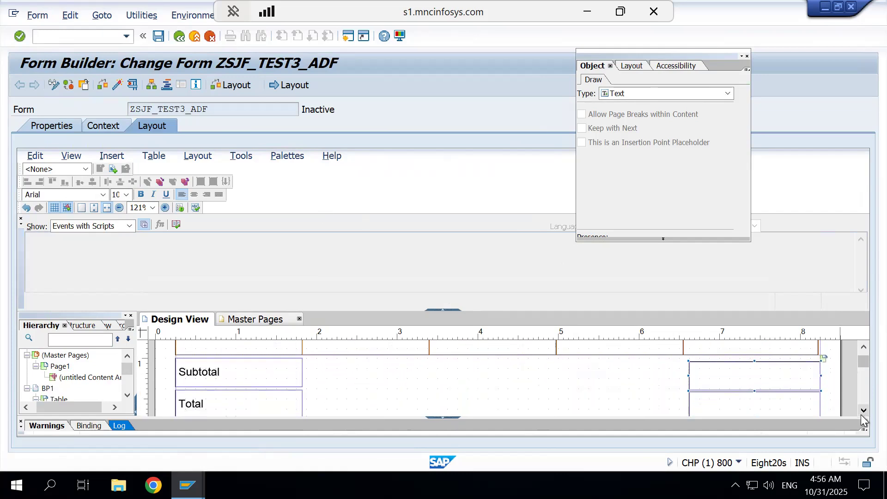
{"action": "left_click", "coordinate": [863, 413]}
{"action": "left_click", "coordinate": [744, 366]}
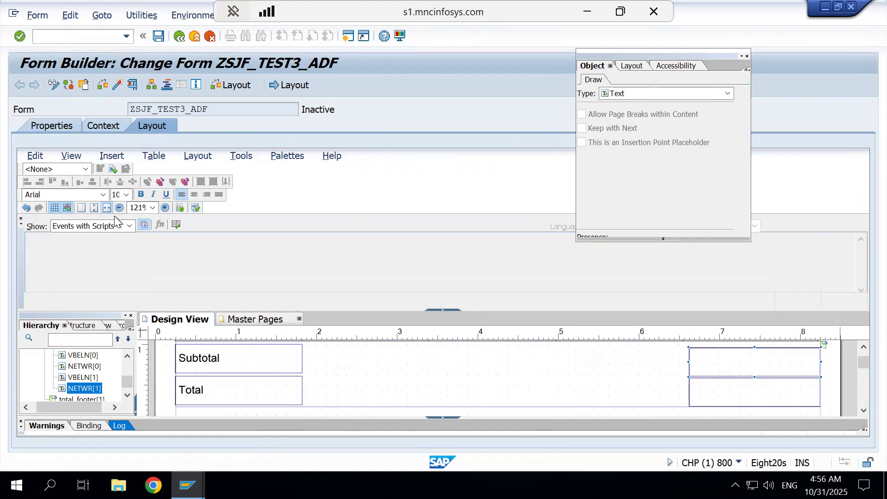
{"action": "left_click", "coordinate": [129, 226]}
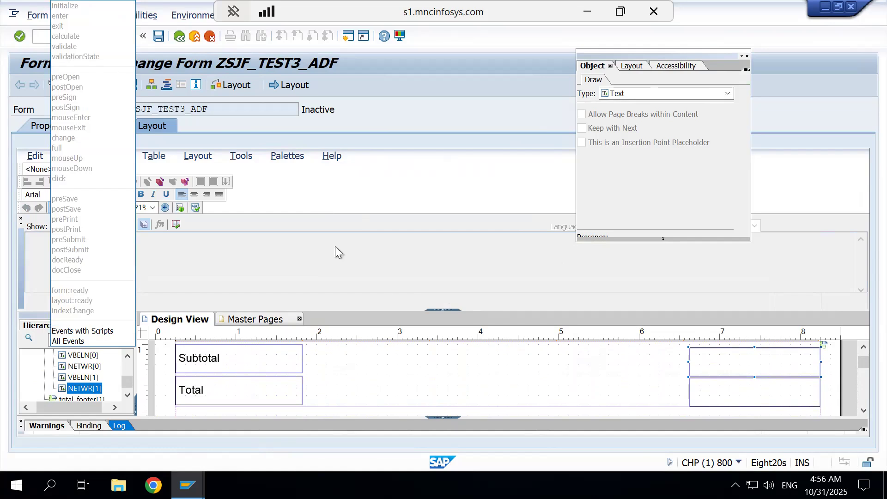
Change the type of both NETWR objects in the Subtotal and Total lines to Numeric Field and hide the script editor
{"action": "left_click", "coordinate": [768, 368]}
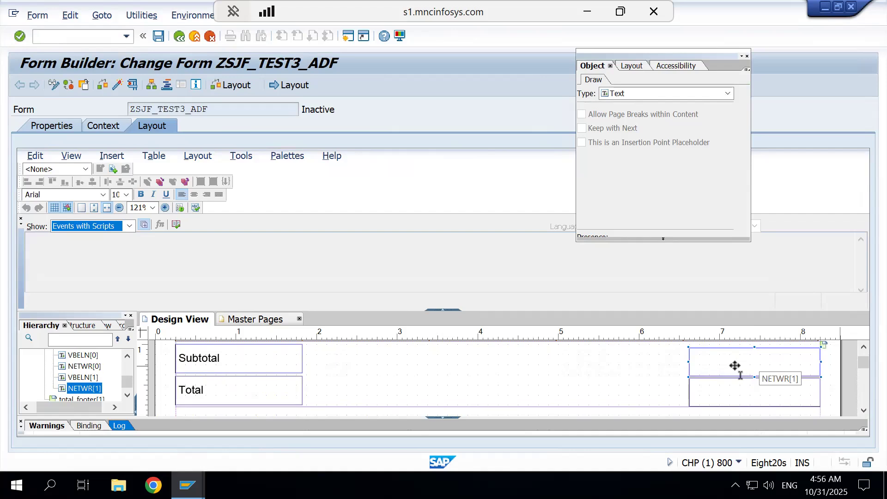
{"action": "left_click", "coordinate": [729, 390], "text": "ctrl"}
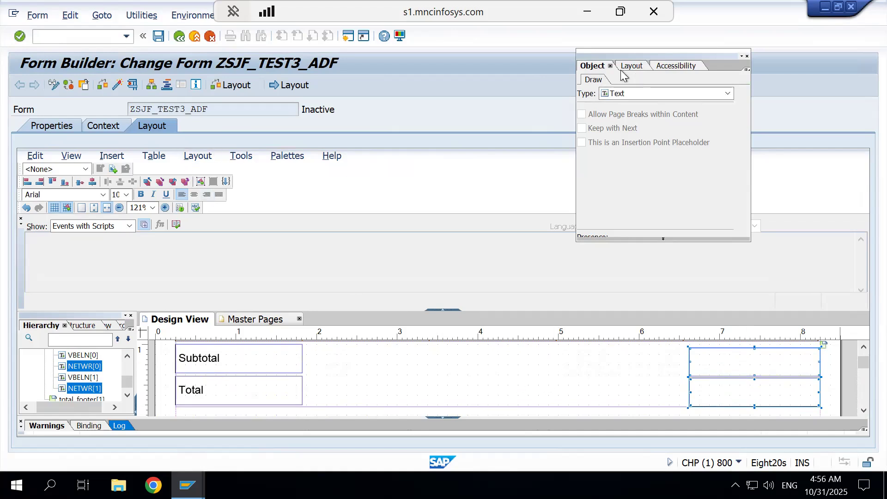
{"action": "left_click", "coordinate": [597, 67]}
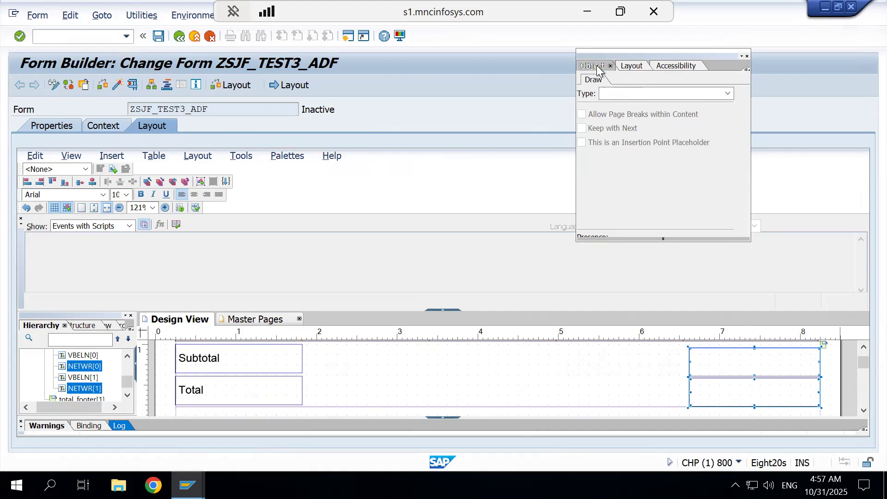
{"action": "left_click", "coordinate": [622, 94]}
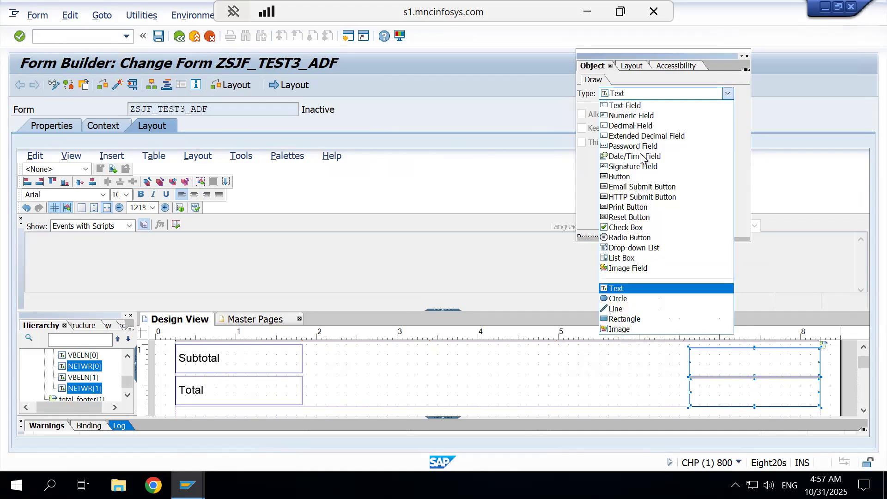
{"action": "left_click", "coordinate": [621, 117]}
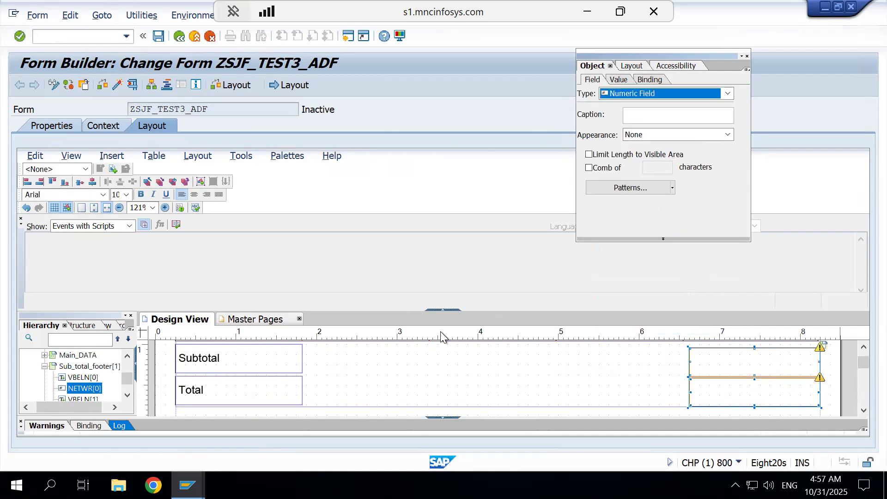
{"action": "left_click", "coordinate": [453, 378]}
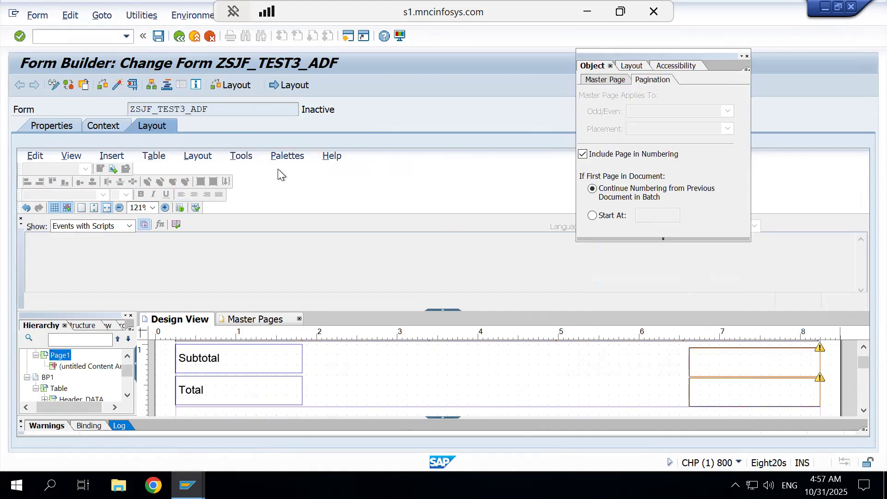
{"action": "left_click", "coordinate": [287, 157]}
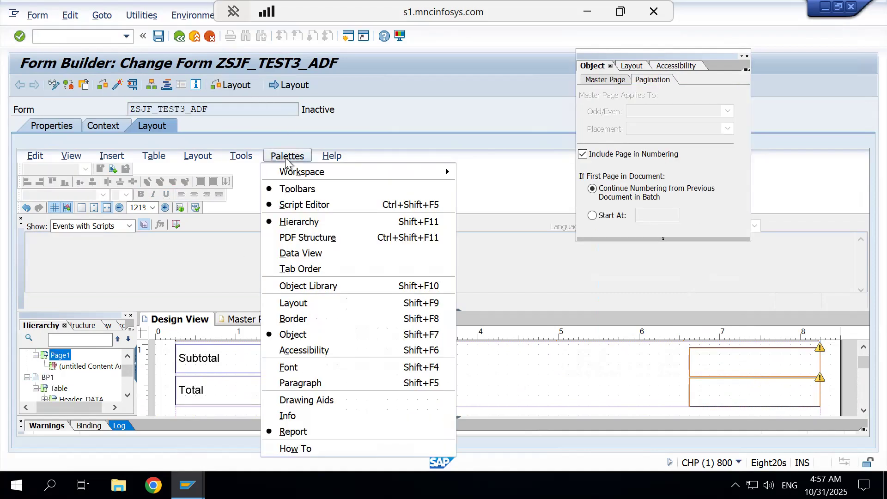
{"action": "left_click", "coordinate": [305, 204]}
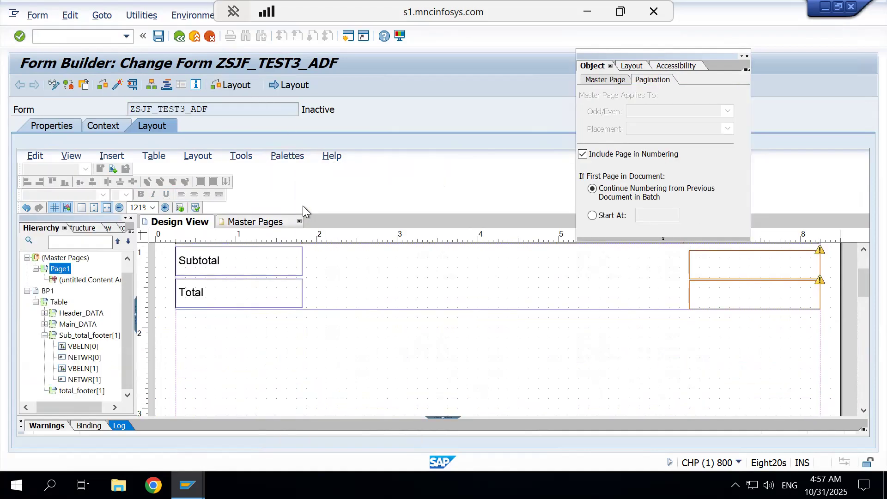
Move the Total line's NETWR field and VBELN text from Sub_total_footer into the total_footer subform in the hierarchy
{"action": "left_click", "coordinate": [731, 263]}
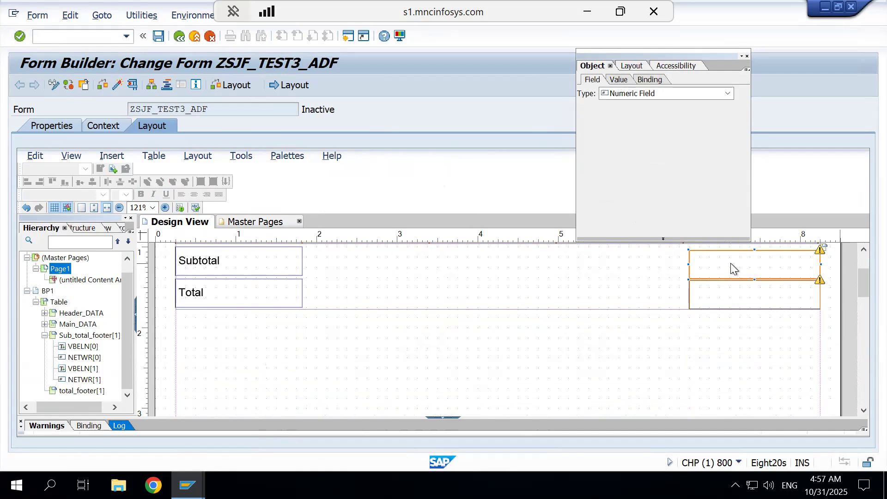
{"action": "left_click", "coordinate": [742, 305]}
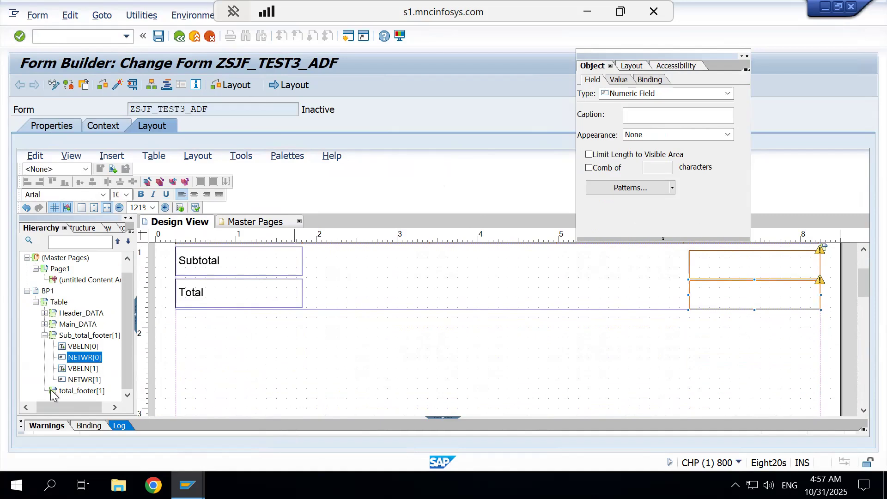
{"action": "left_click", "coordinate": [69, 393]}
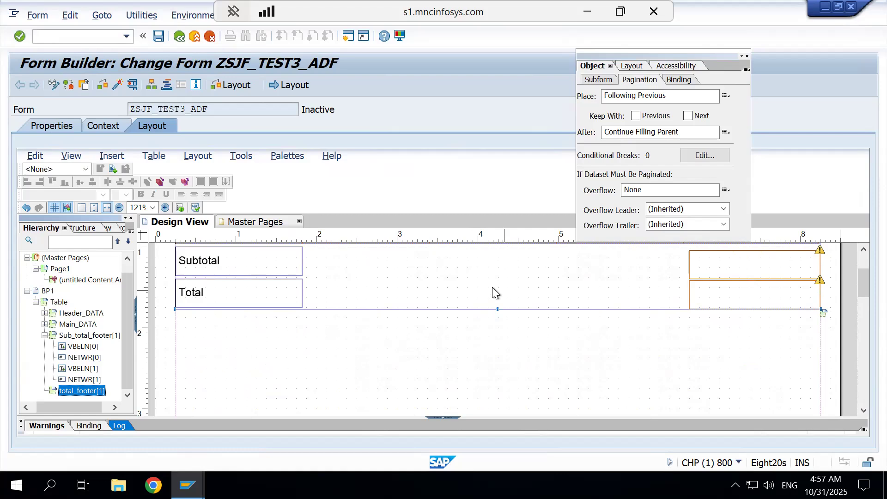
{"action": "left_click", "coordinate": [76, 391]}
{"action": "left_click", "coordinate": [215, 386]}
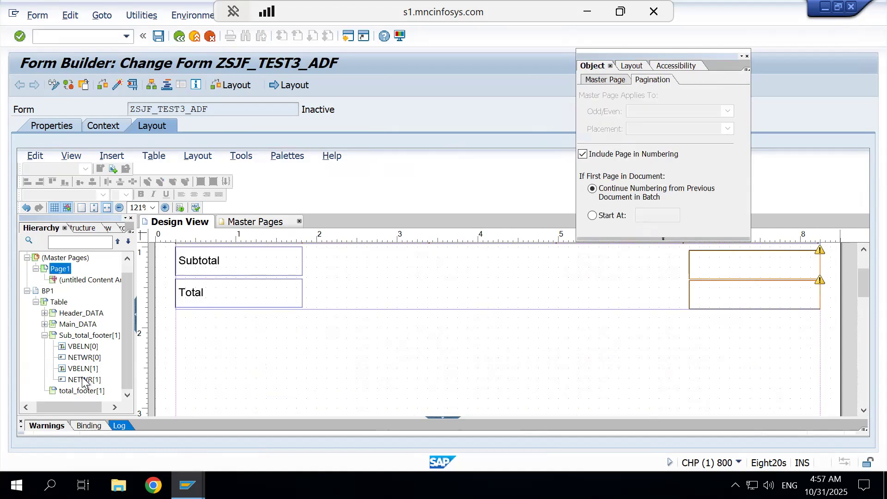
{"action": "left_click", "coordinate": [715, 270]}
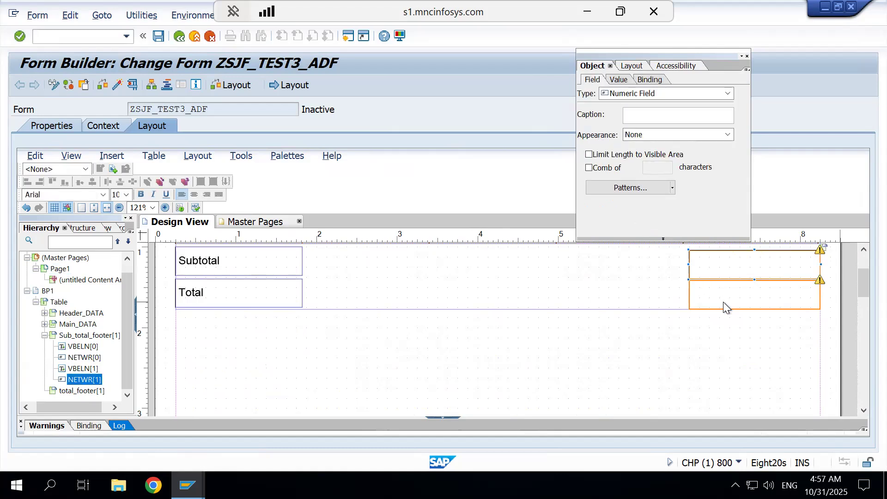
{"action": "left_click", "coordinate": [718, 262]}
{"action": "left_click", "coordinate": [721, 302]}
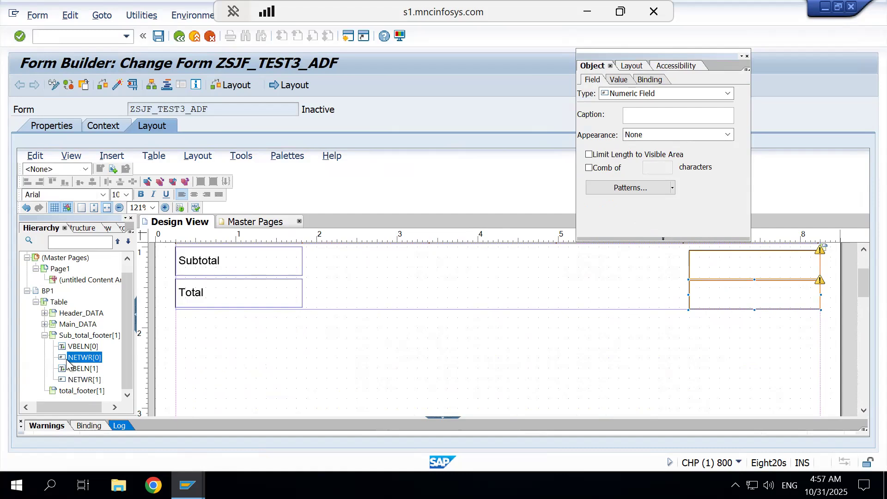
{"action": "left_click_drag", "start_coordinate": [77, 360], "coordinate": [79, 398]}
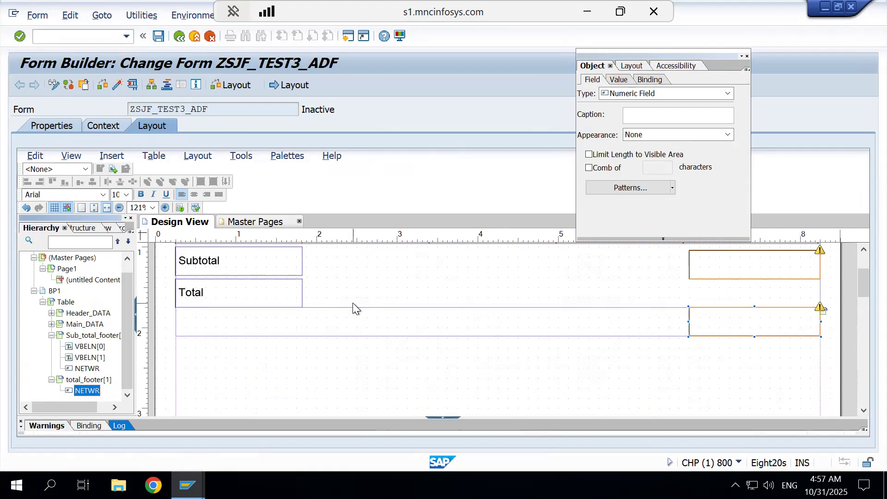
{"action": "left_click", "coordinate": [237, 301]}
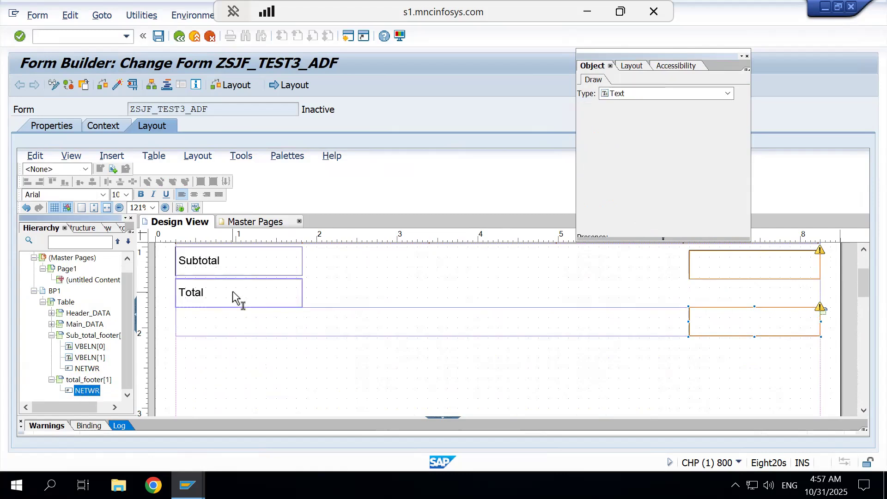
{"action": "left_click_drag", "start_coordinate": [91, 369], "coordinate": [86, 392]}
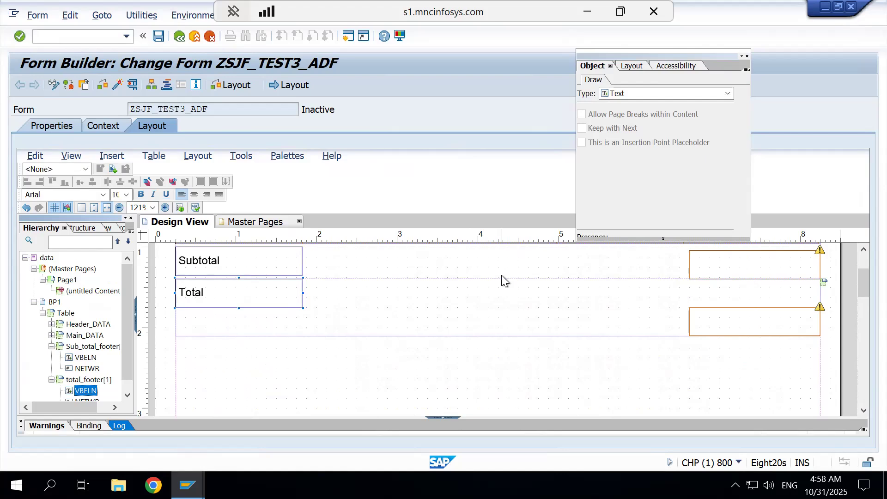
Shift the NETWR fields in the two footer subforms up to line up with the Subtotal and Total labels
{"action": "left_click", "coordinate": [748, 320]}
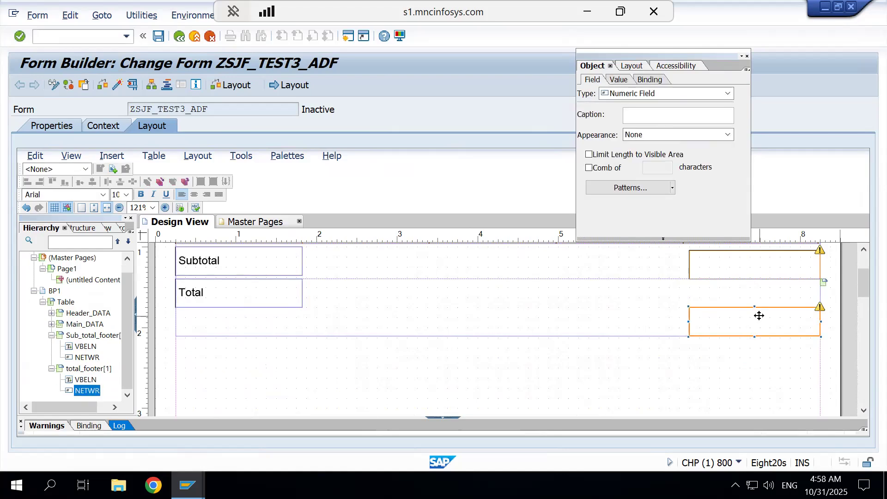
{"action": "left_click_drag", "start_coordinate": [760, 316], "coordinate": [755, 292]}
{"action": "scroll", "coordinate": [570, 317], "scroll_direction": "up", "scroll_amount": 2}
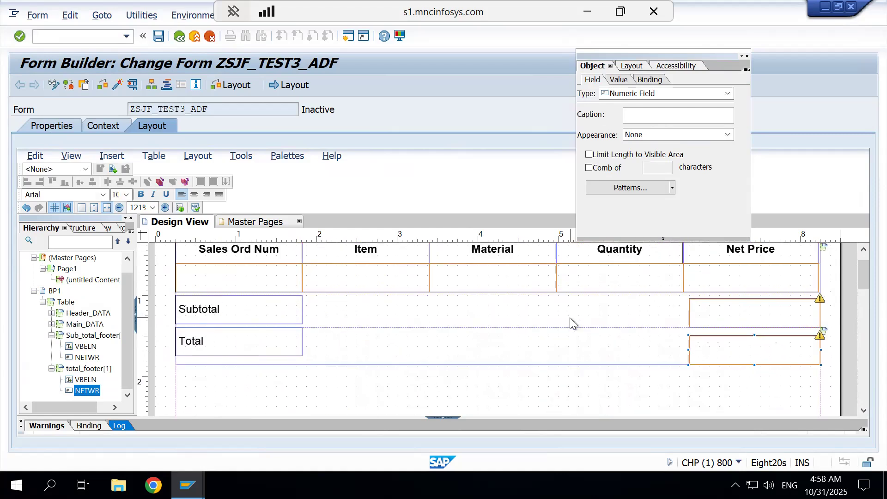
{"action": "left_click", "coordinate": [762, 304]}
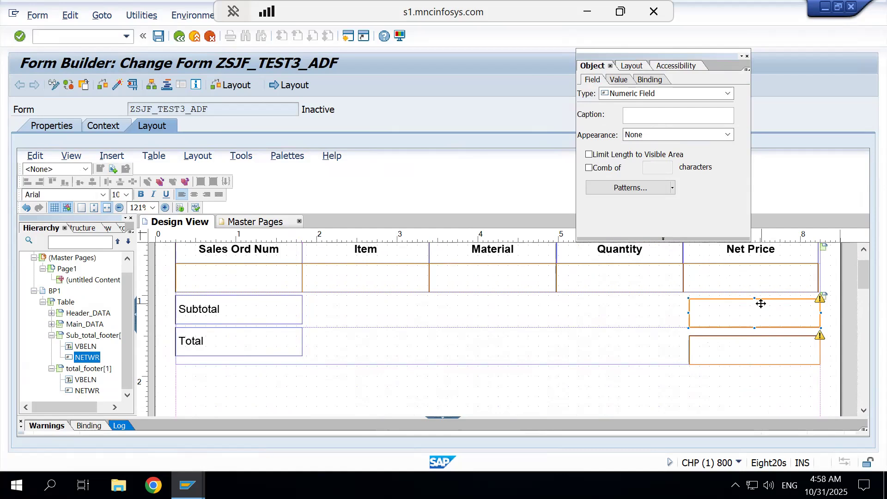
{"action": "left_click_drag", "start_coordinate": [761, 304], "coordinate": [760, 298]}
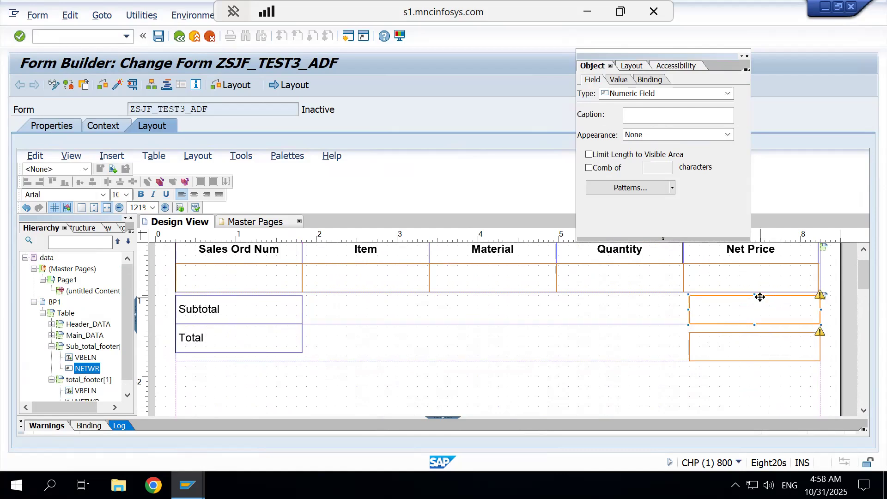
{"action": "left_click", "coordinate": [737, 353]}
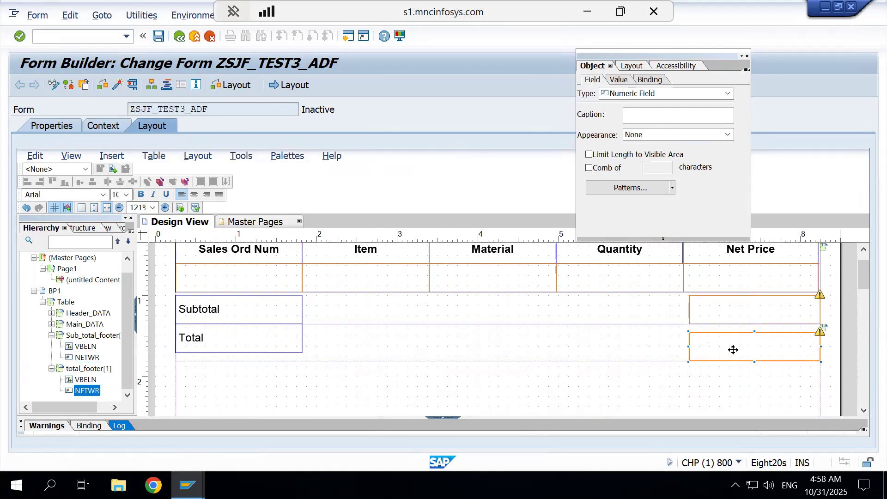
{"action": "left_click_drag", "start_coordinate": [733, 350], "coordinate": [733, 342]}
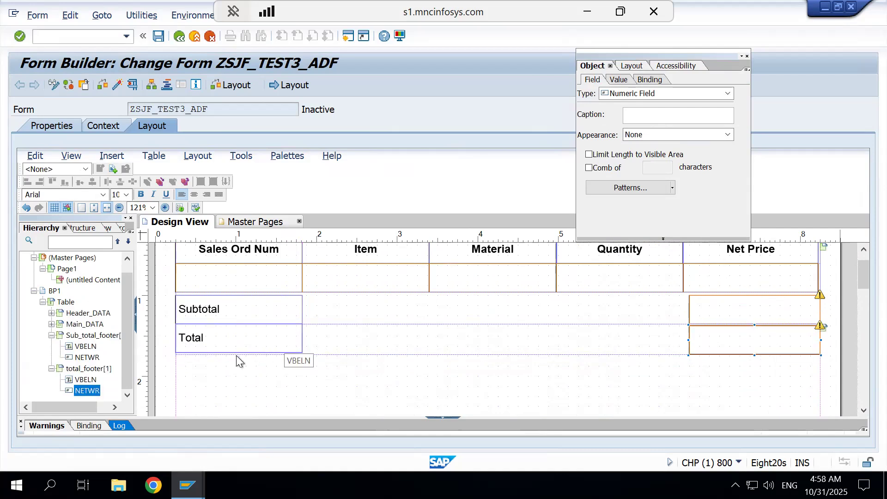
Review the binding, pagination and subform settings of total_footer, and the subform settings of Sub_total_footer
{"action": "left_click", "coordinate": [84, 369]}
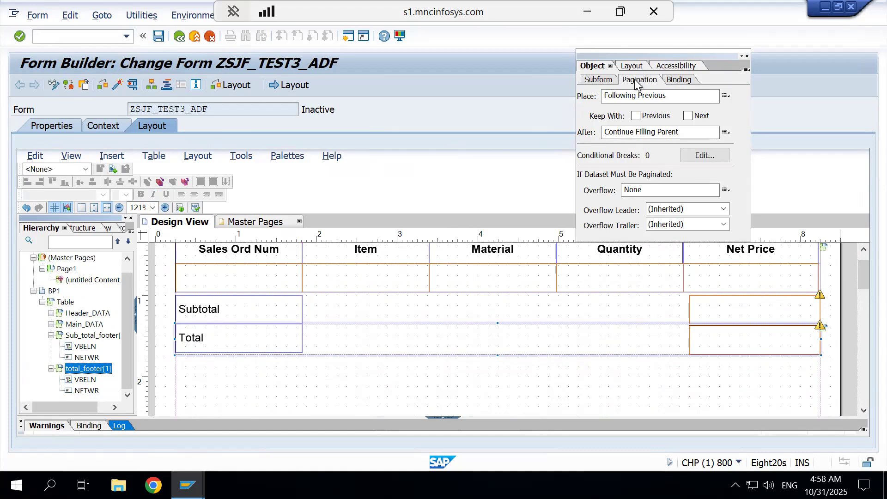
{"action": "left_click", "coordinate": [676, 80]}
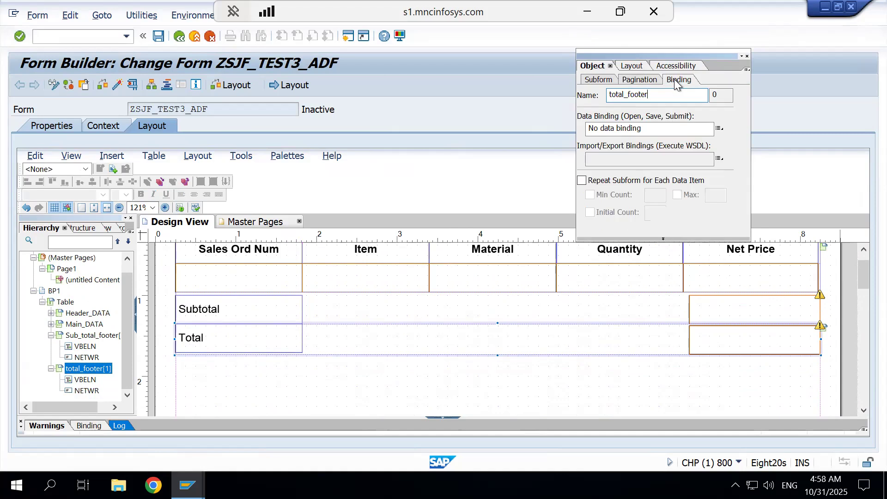
{"action": "left_click", "coordinate": [639, 81]}
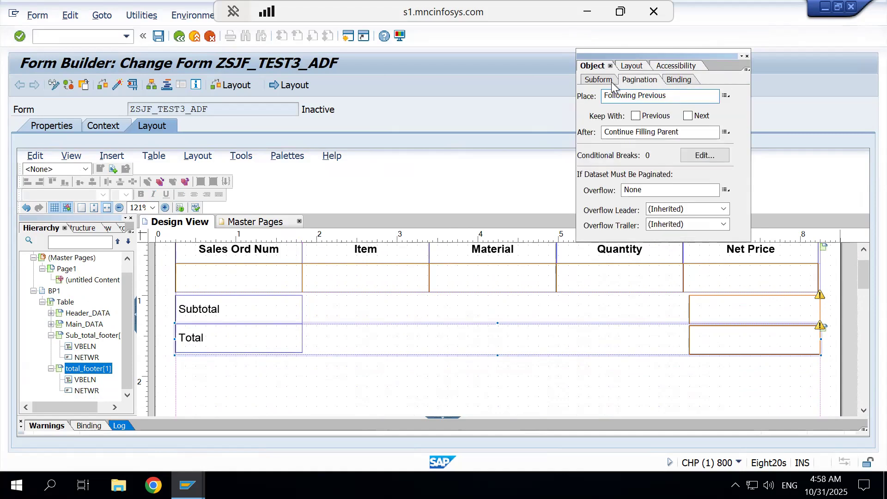
{"action": "left_click", "coordinate": [604, 82]}
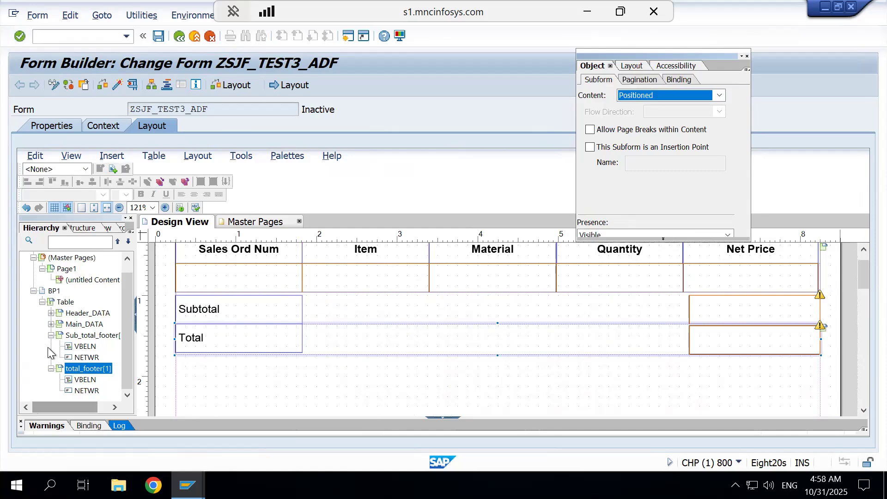
{"action": "left_click", "coordinate": [68, 337]}
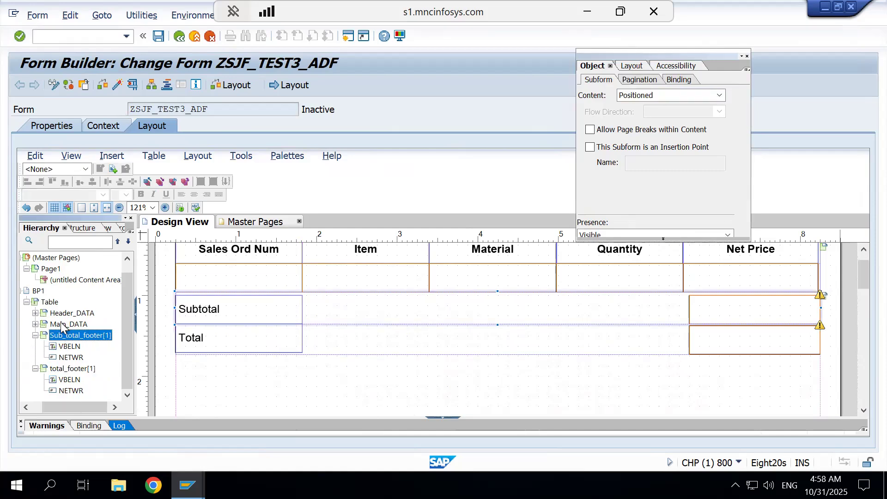
Check the pagination settings of Main_DATA and select Sub_total_footer as its overflow trailer
{"action": "left_click", "coordinate": [61, 325]}
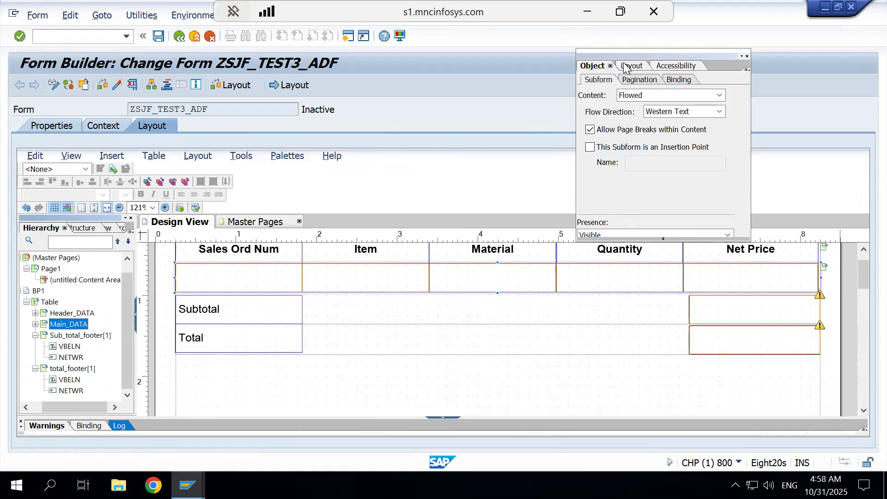
{"action": "left_click", "coordinate": [643, 80]}
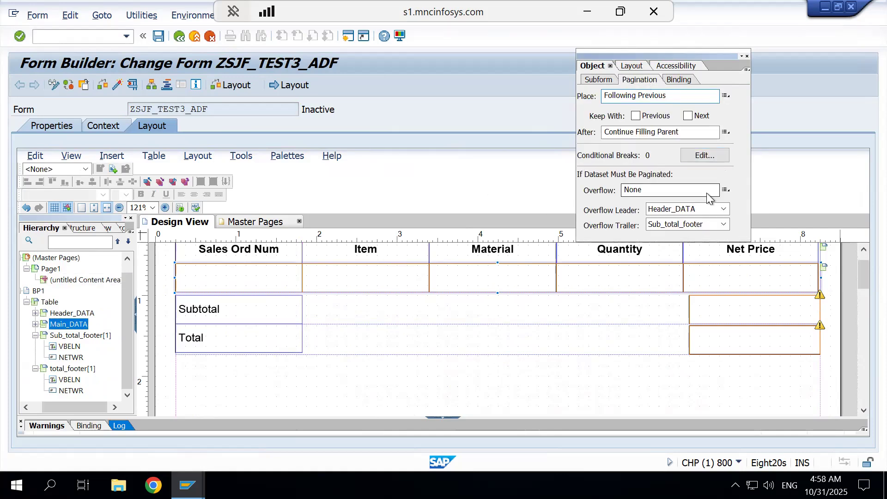
{"action": "left_click", "coordinate": [725, 224]}
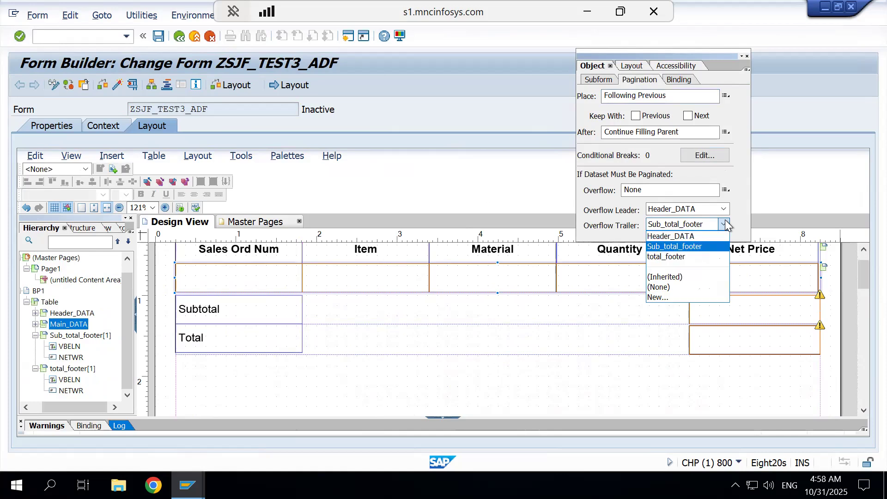
{"action": "left_click", "coordinate": [700, 246]}
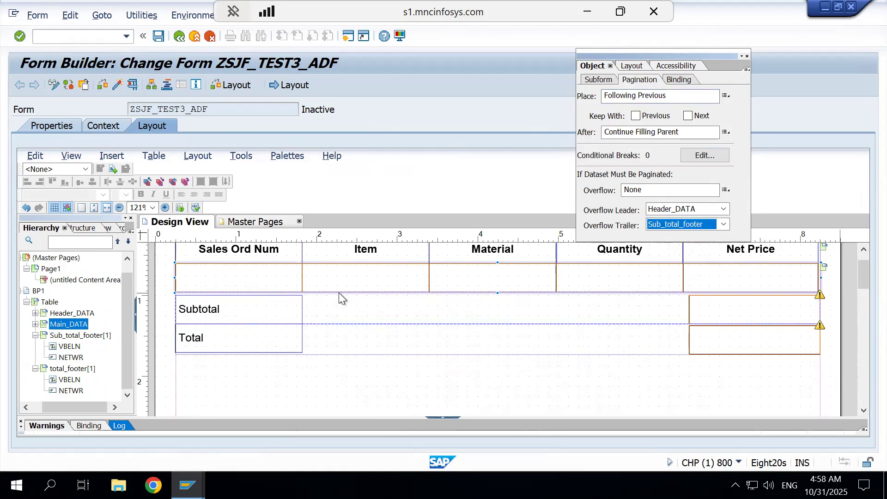
Rename the VBELN text in Sub_total_footer as subtotal and the one in total_footer as total
{"action": "left_click", "coordinate": [55, 337]}
{"action": "left_click", "coordinate": [67, 348]}
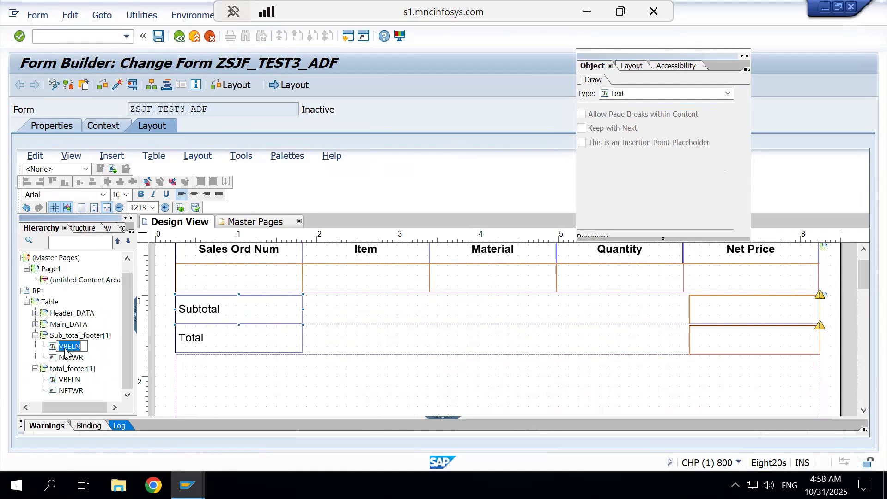
{"action": "type", "text": "subtotal"}
{"action": "key", "text": "Return"}
{"action": "left_click", "coordinate": [68, 382]}
{"action": "type", "text": "total"}
{"action": "key", "text": "Return"}
Rename the NETWR field in Sub_total_footer as sub_tot_netwr and the one in total_footer as total_netwr
{"action": "left_click", "coordinate": [730, 309]}
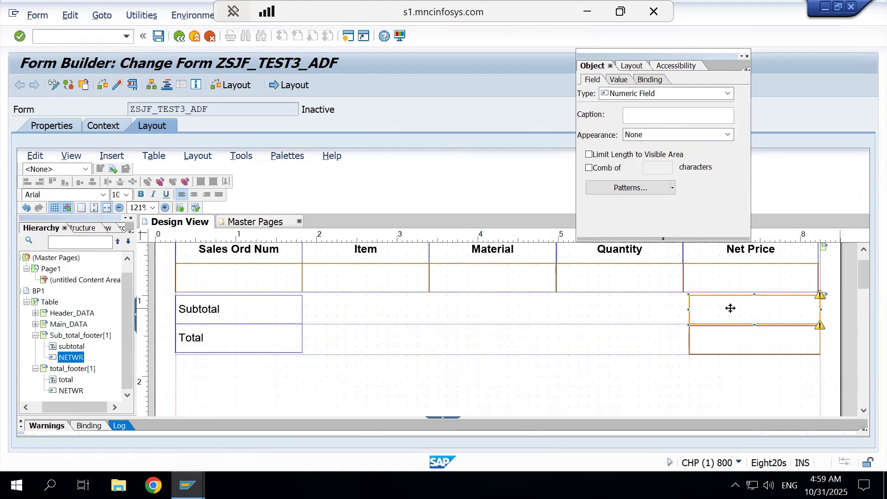
{"action": "left_click", "coordinate": [71, 358]}
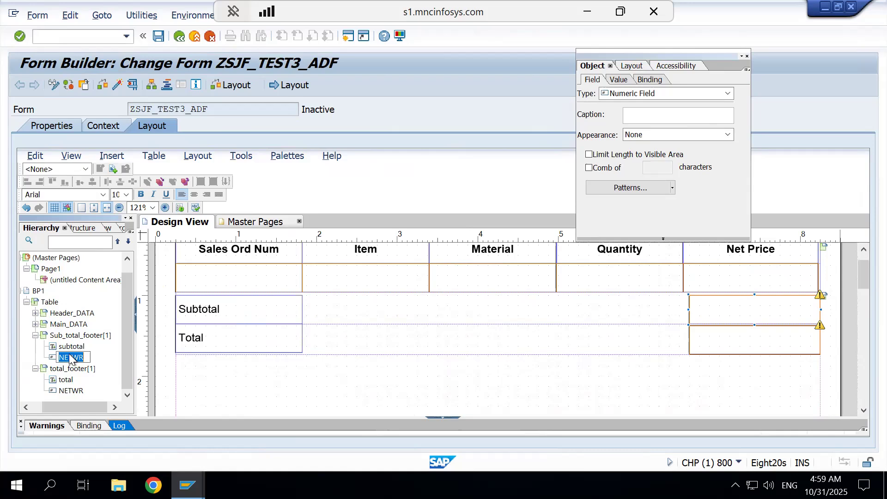
{"action": "type", "text": "sub_tot_netwr"}
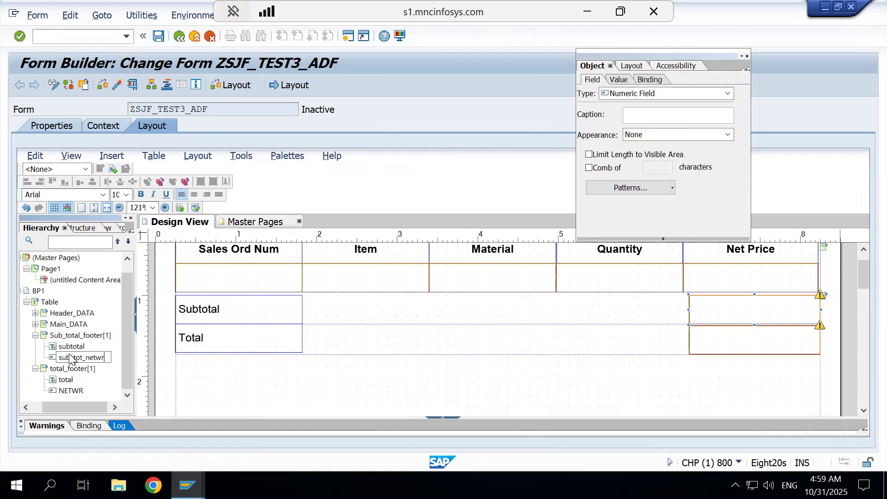
{"action": "key", "text": "Return"}
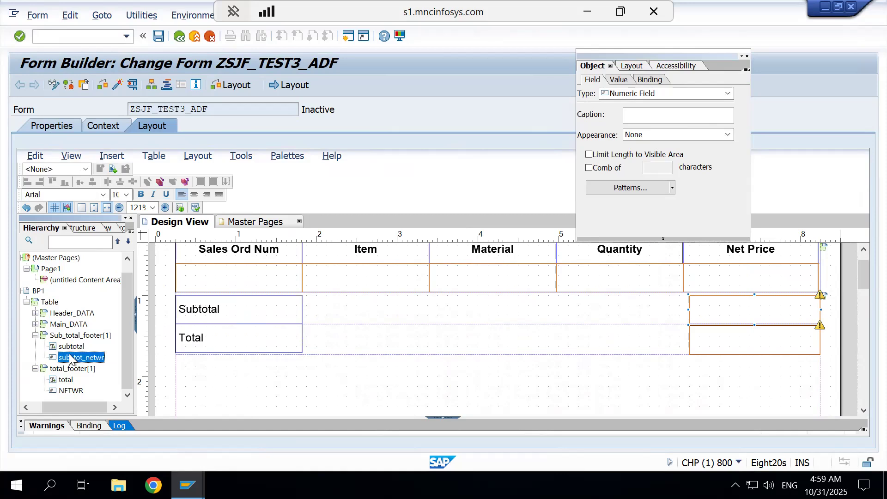
{"action": "left_click", "coordinate": [72, 391]}
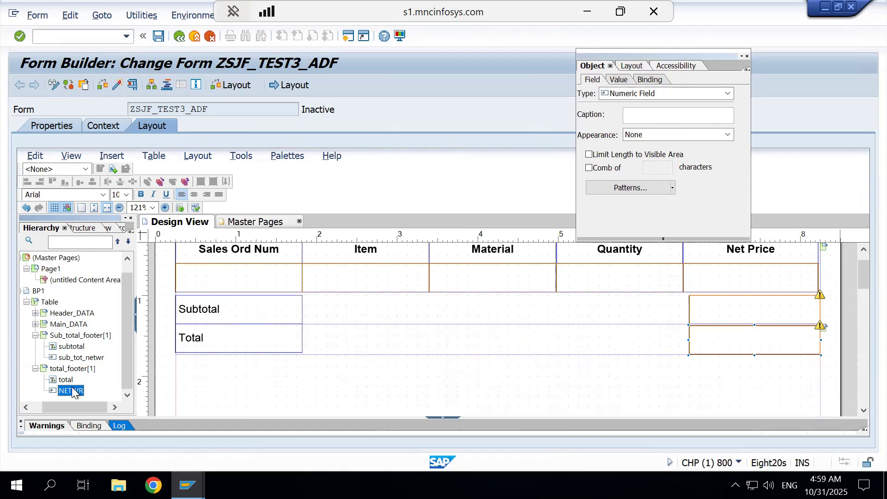
{"action": "left_click", "coordinate": [72, 391]}
{"action": "type", "text": "total_netwr"}
{"action": "key", "text": "Return"}
Show the script editor for sub_tot_netwr on its calculate event, with JavaScript as the language
{"action": "left_click", "coordinate": [739, 306]}
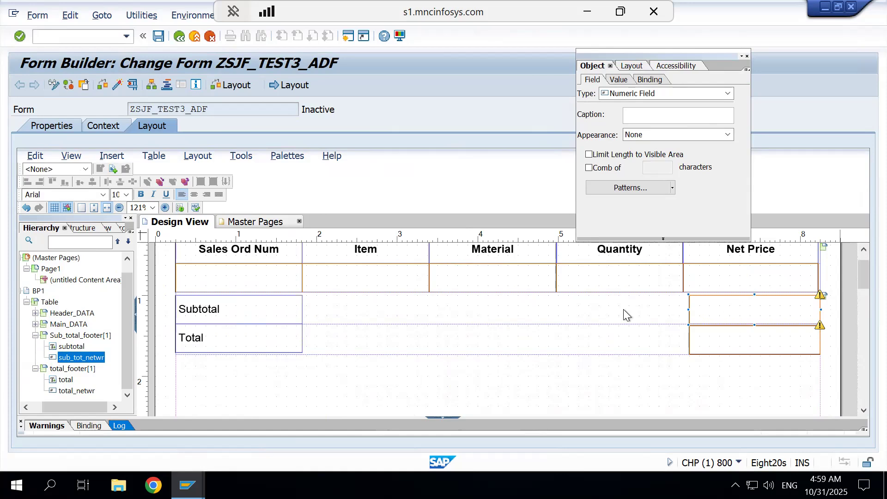
{"action": "left_click", "coordinate": [725, 335]}
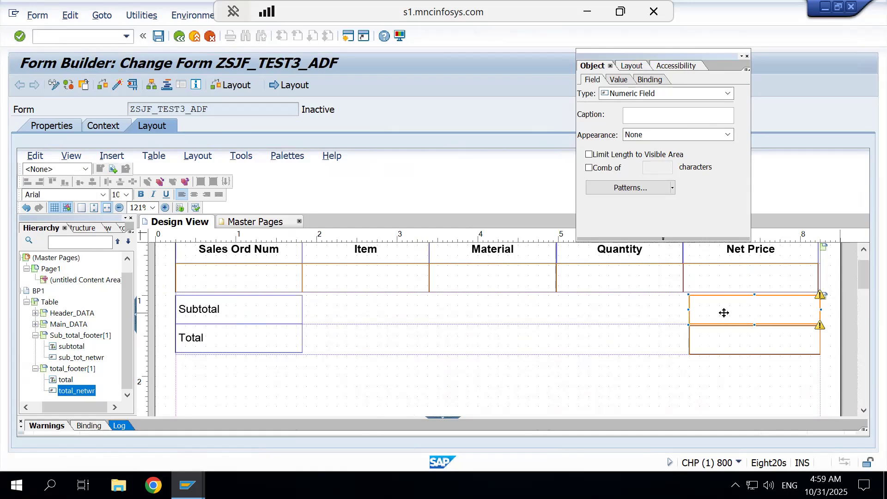
{"action": "left_click", "coordinate": [724, 313]}
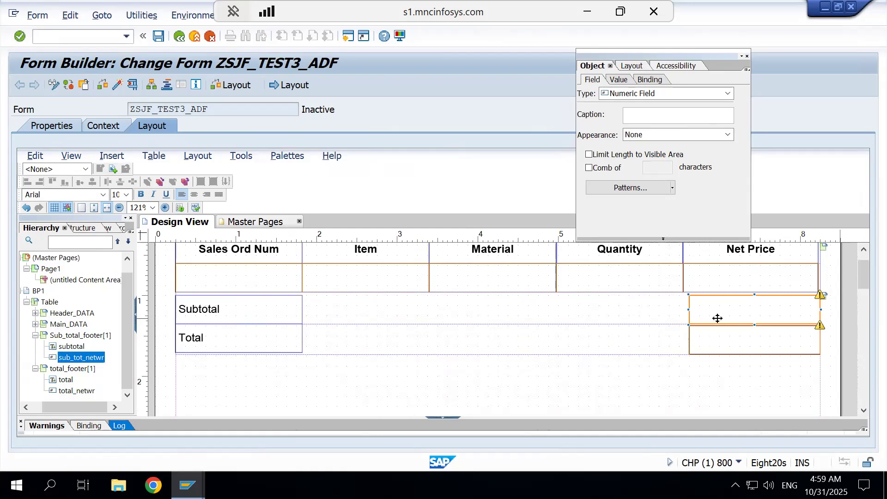
{"action": "left_click", "coordinate": [296, 157]}
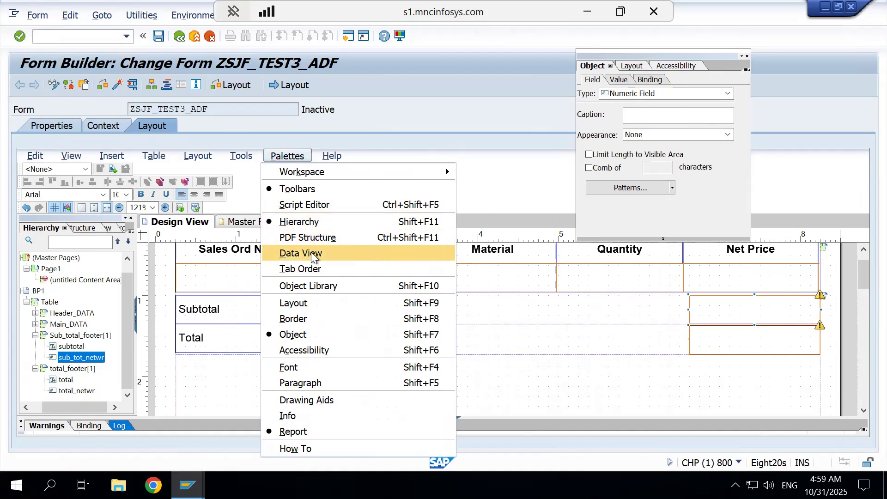
{"action": "left_click", "coordinate": [312, 206]}
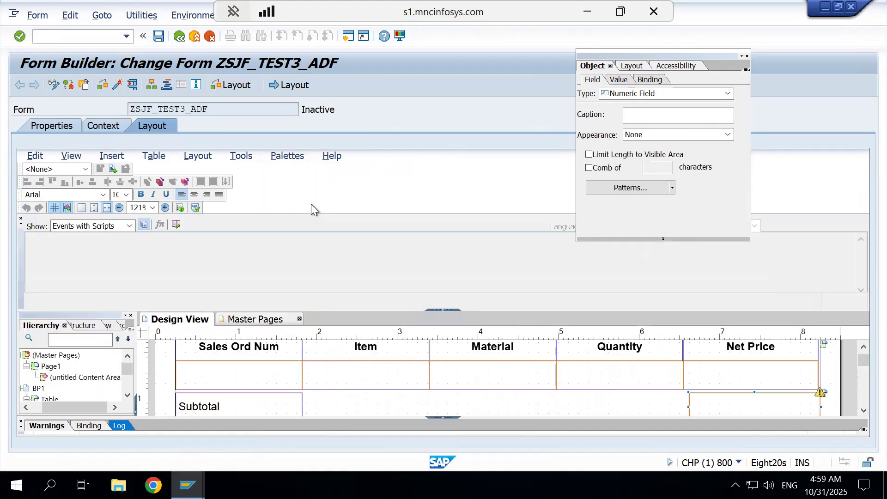
{"action": "left_click", "coordinate": [131, 226]}
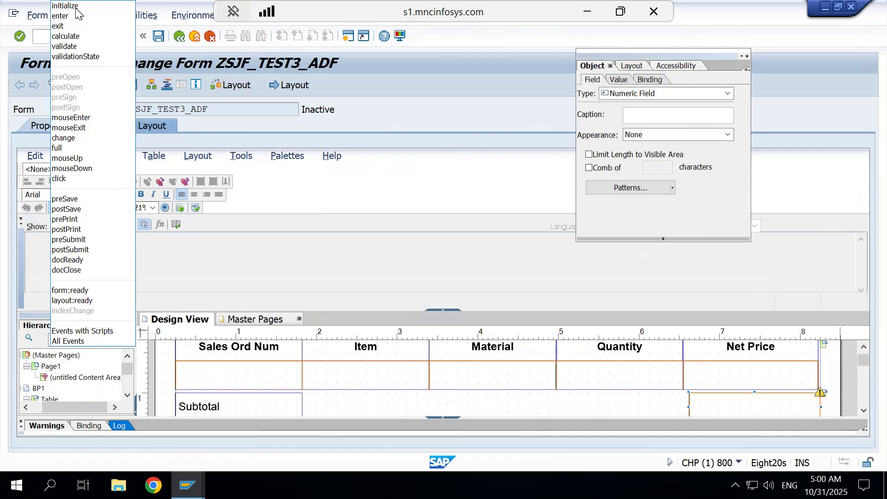
{"action": "left_click", "coordinate": [76, 37]}
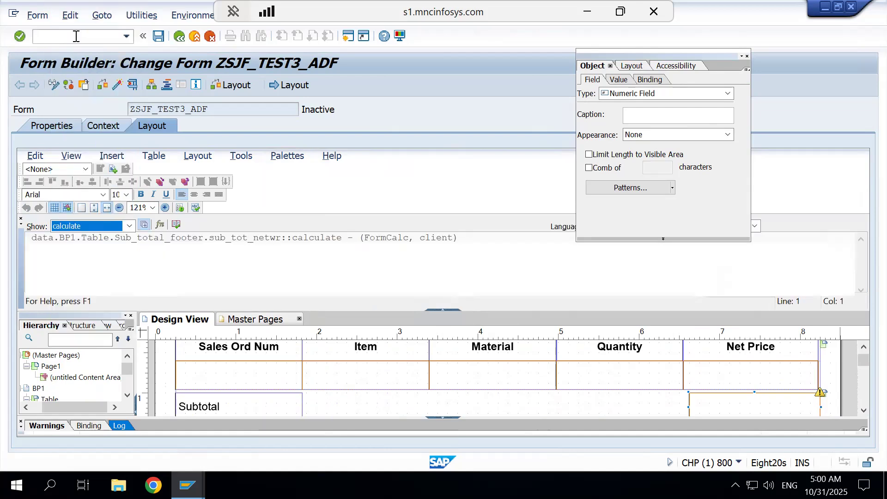
{"action": "left_click_drag", "start_coordinate": [717, 56], "coordinate": [856, 65]}
{"action": "left_click", "coordinate": [625, 226]}
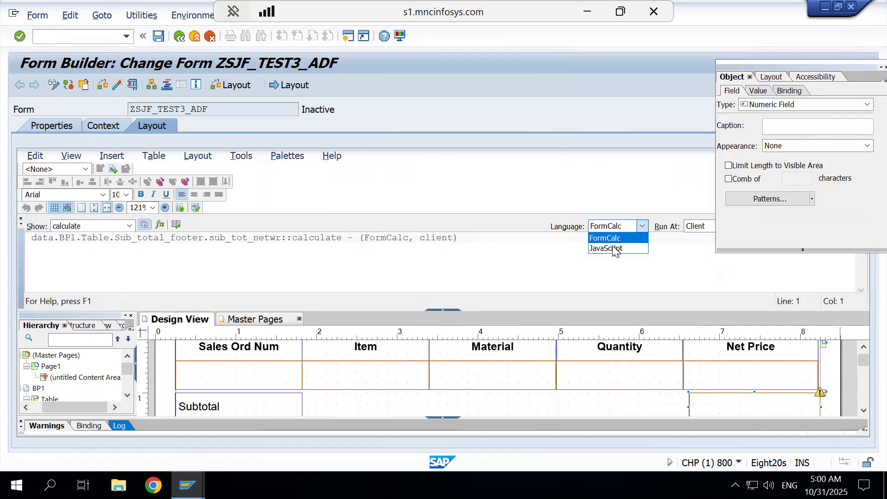
{"action": "left_click", "coordinate": [138, 256]}
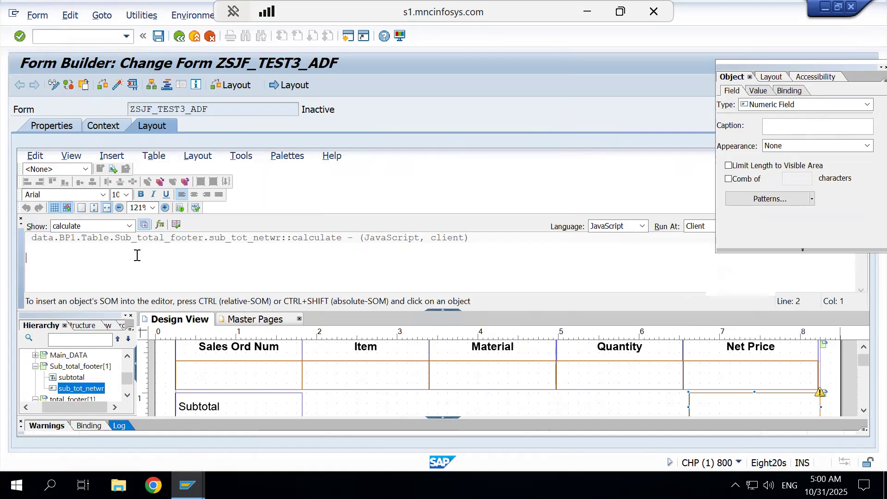
Switch to the desktop, open the subtotal file in Notepad and copy its entire NETWR summing script
{"action": "key", "text": "super+d"}
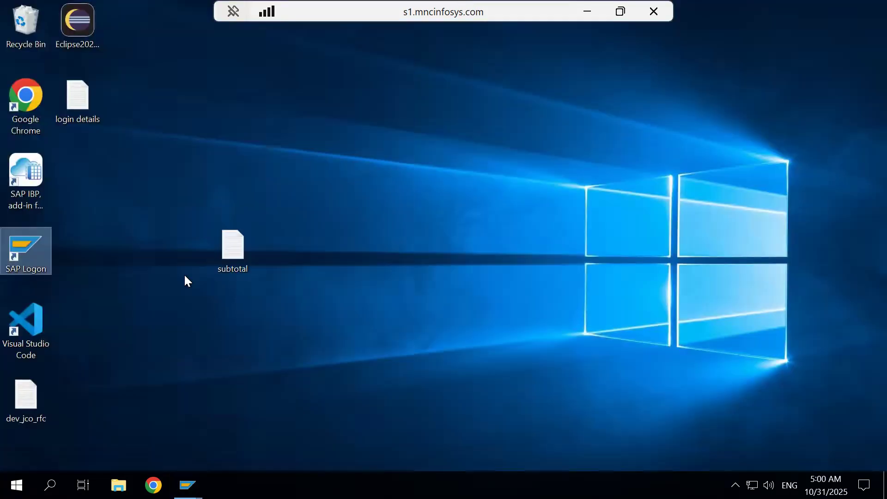
{"action": "double_click", "coordinate": [239, 255]}
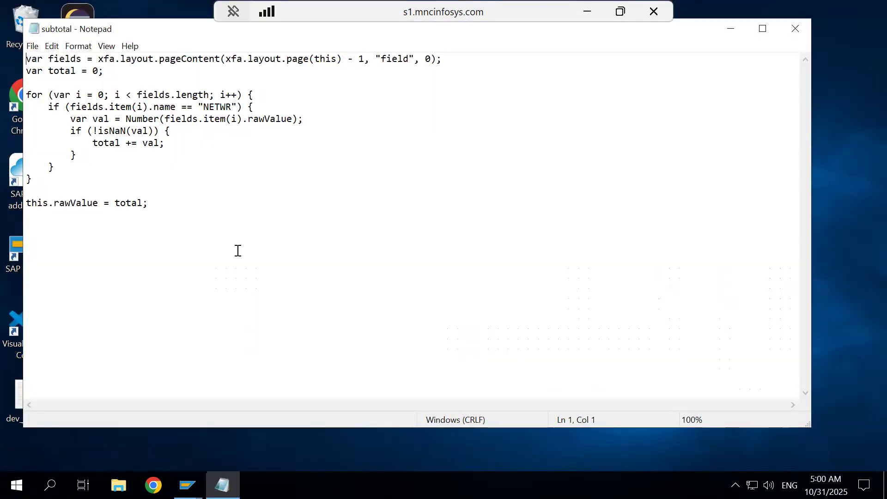
{"action": "left_click", "coordinate": [151, 204]}
{"action": "left_click_drag", "start_coordinate": [150, 204], "coordinate": [3, 59]}
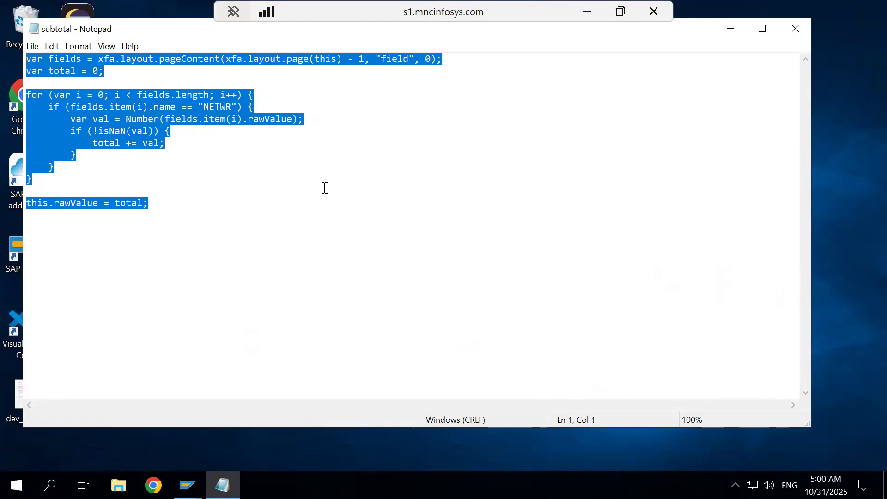
{"action": "left_click", "coordinate": [215, 110]}
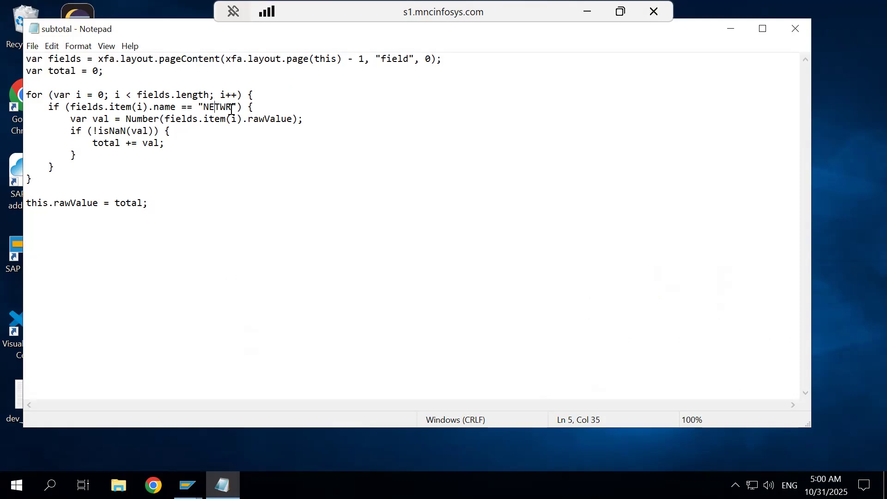
{"action": "left_click_drag", "start_coordinate": [232, 108], "coordinate": [205, 109]}
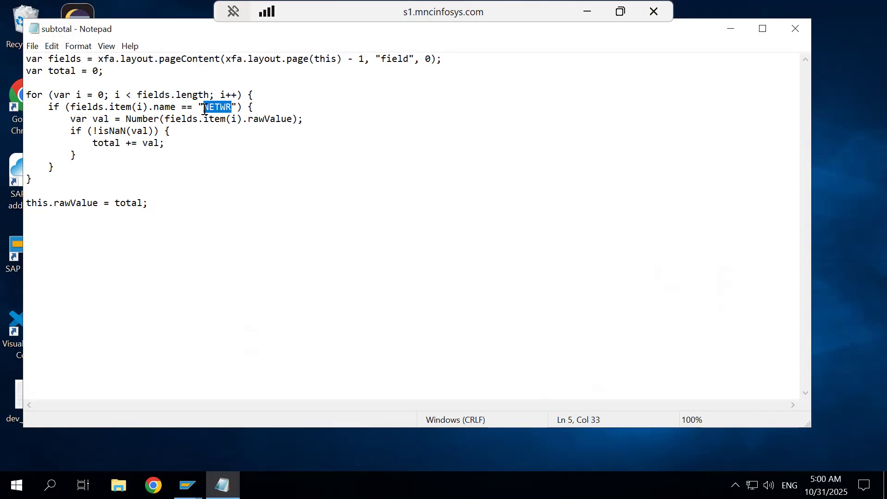
{"action": "left_click_drag", "start_coordinate": [157, 204], "coordinate": [5, 62]}
Switch back to Form Builder, paste the script into the calculate event of sub_tot_netwr and check its syntax
{"action": "key", "text": "alt+Tab"}
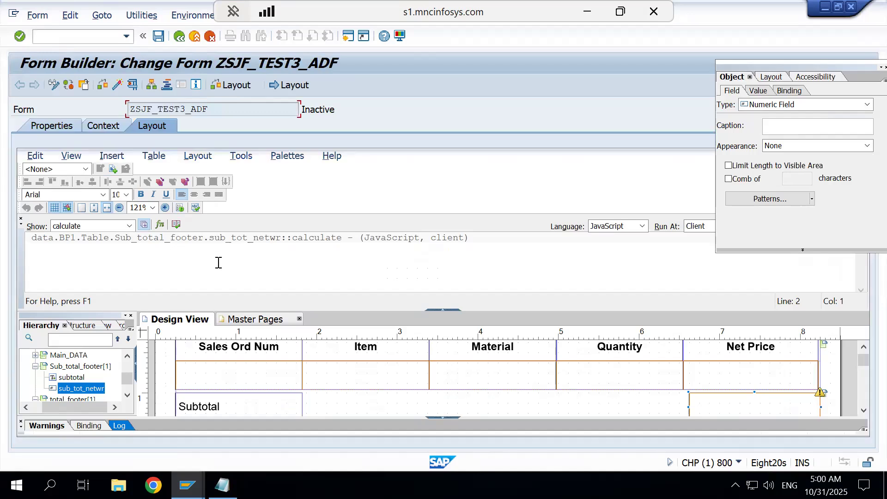
{"action": "left_click", "coordinate": [185, 254]}
{"action": "key", "text": "ctrl+v"}
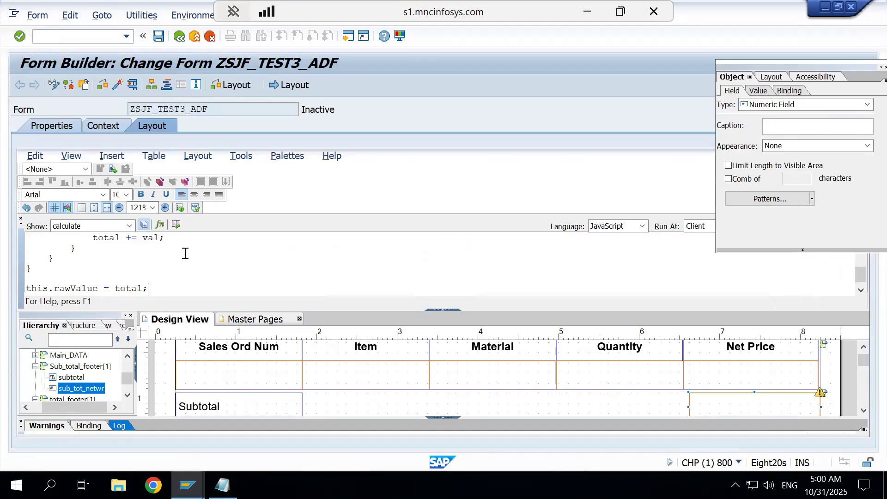
{"action": "scroll", "coordinate": [222, 275], "scroll_direction": "down", "scroll_amount": 1}
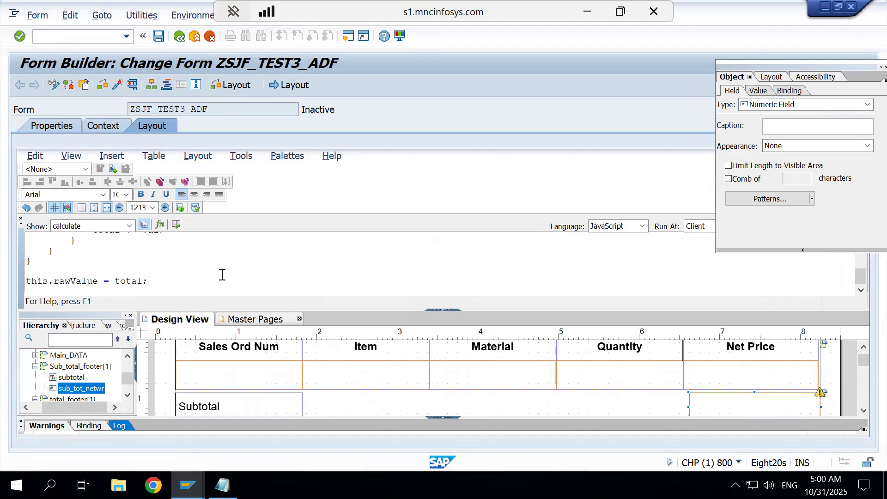
{"action": "scroll", "coordinate": [222, 274], "scroll_direction": "up", "scroll_amount": 6}
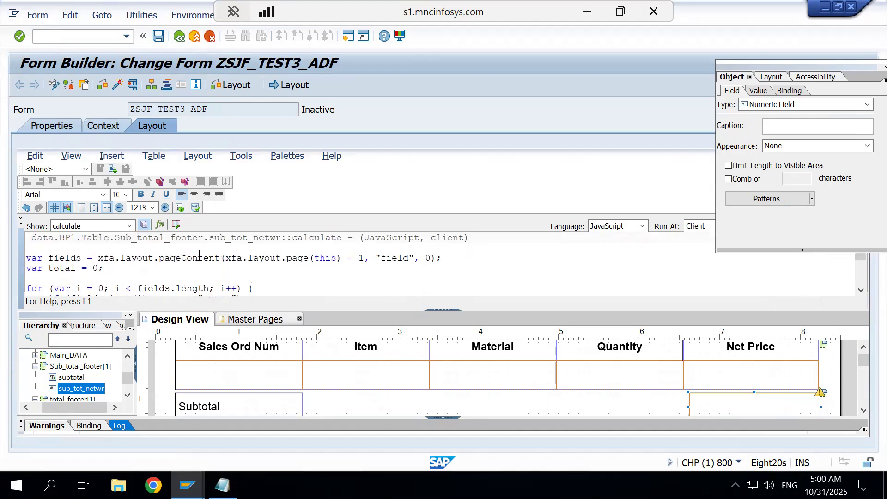
{"action": "left_click", "coordinate": [177, 226]}
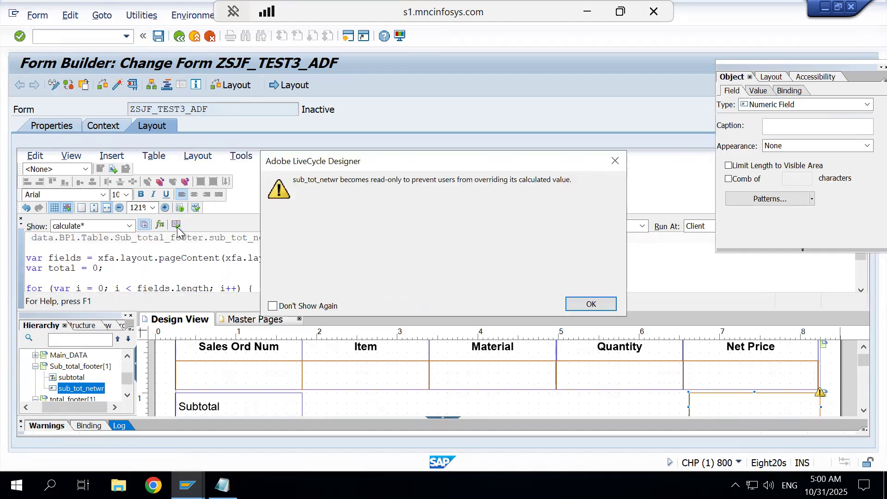
{"action": "left_click", "coordinate": [583, 305]}
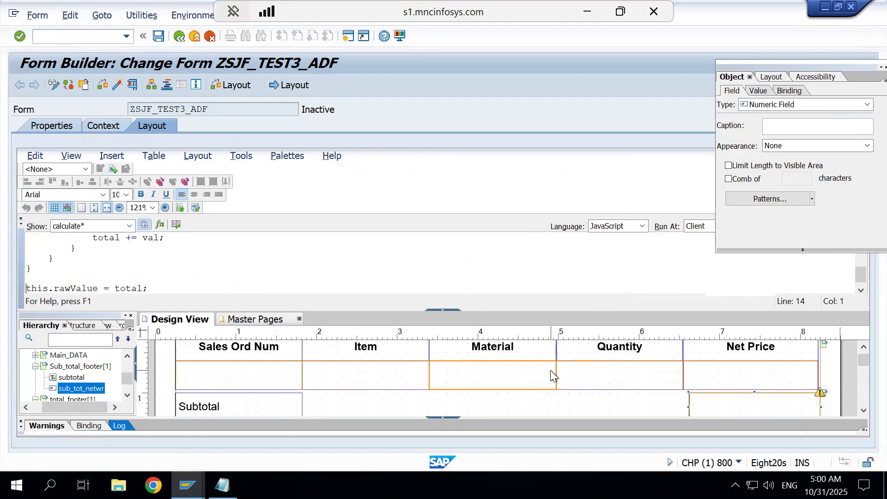
Select the total_netwr field in the total row and start its FormCalc calculate script with $.rawValue
{"action": "scroll", "coordinate": [550, 370], "scroll_direction": "down", "scroll_amount": 3}
{"action": "scroll", "coordinate": [550, 370], "scroll_direction": "down", "scroll_amount": 1}
{"action": "left_click", "coordinate": [697, 362]}
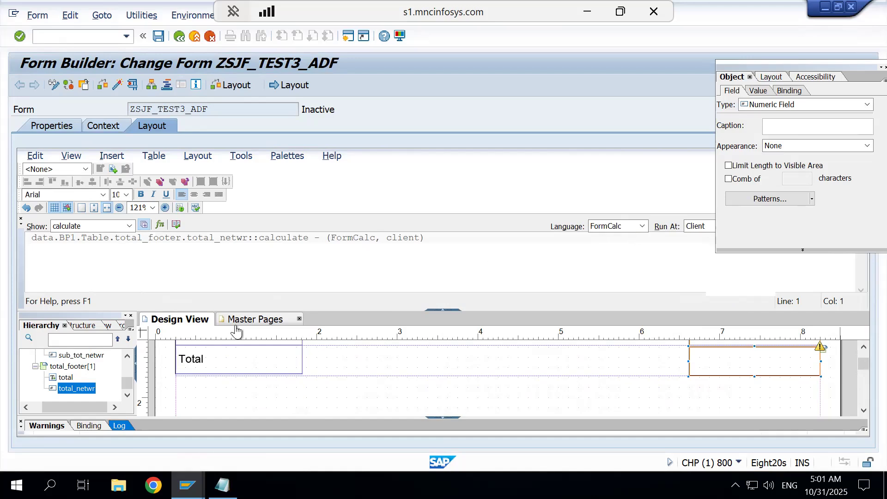
{"action": "left_click", "coordinate": [174, 266]}
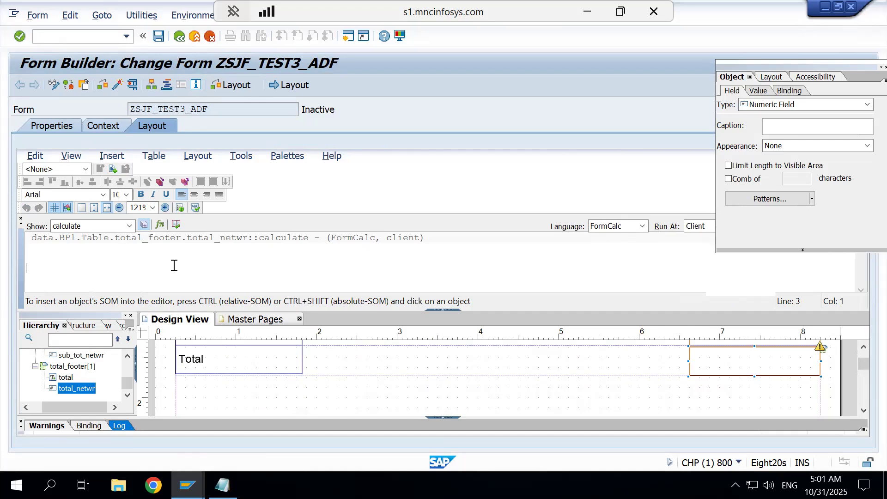
{"action": "type", "text": "$."}
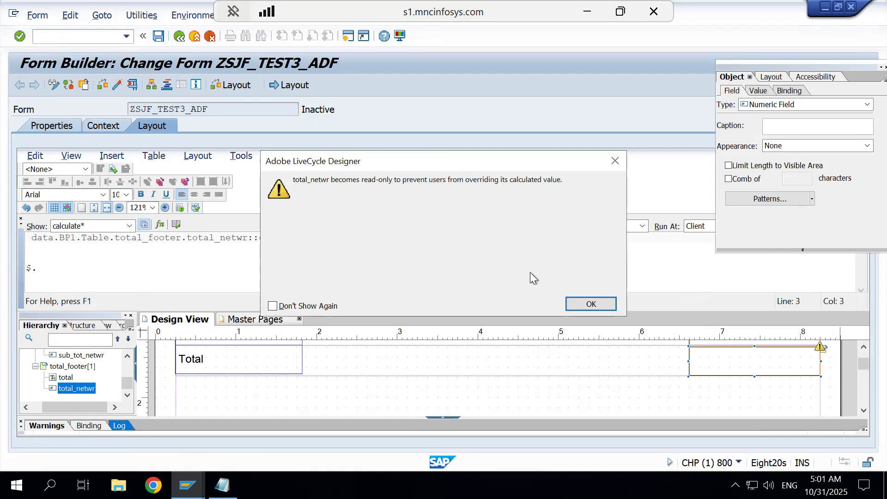
{"action": "left_click", "coordinate": [589, 303]}
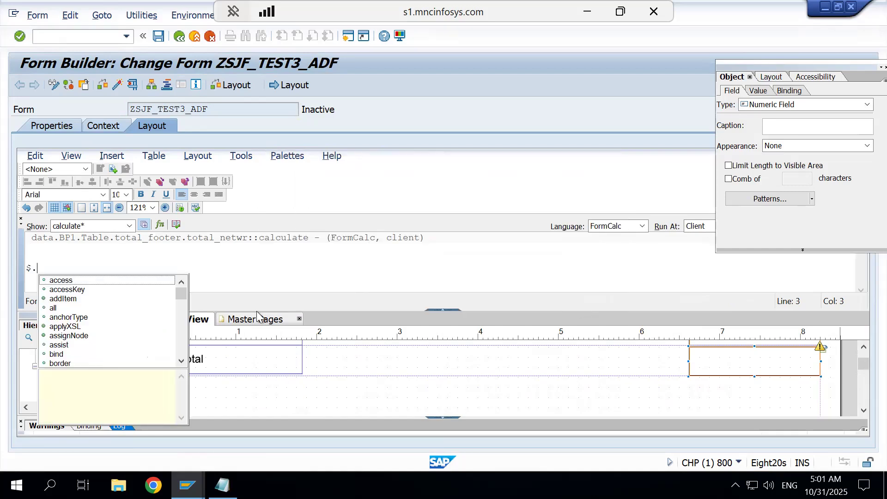
{"action": "type", "text": "raw"}
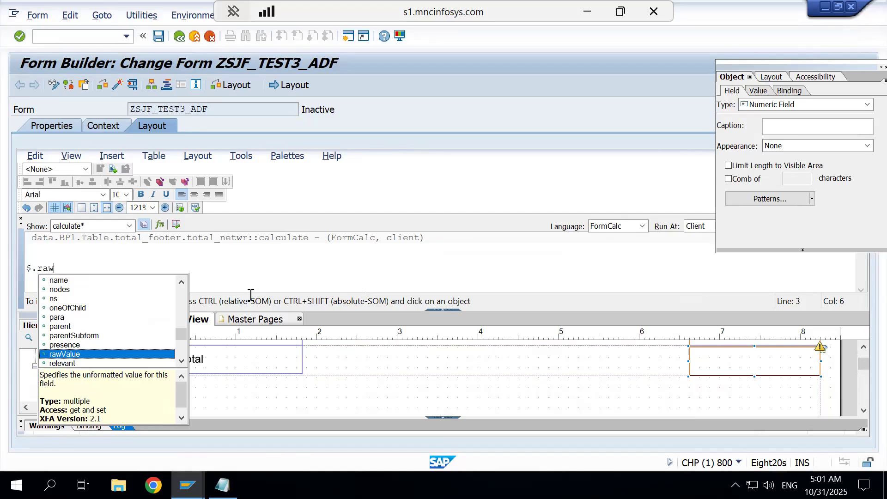
{"action": "key", "text": "Return"}
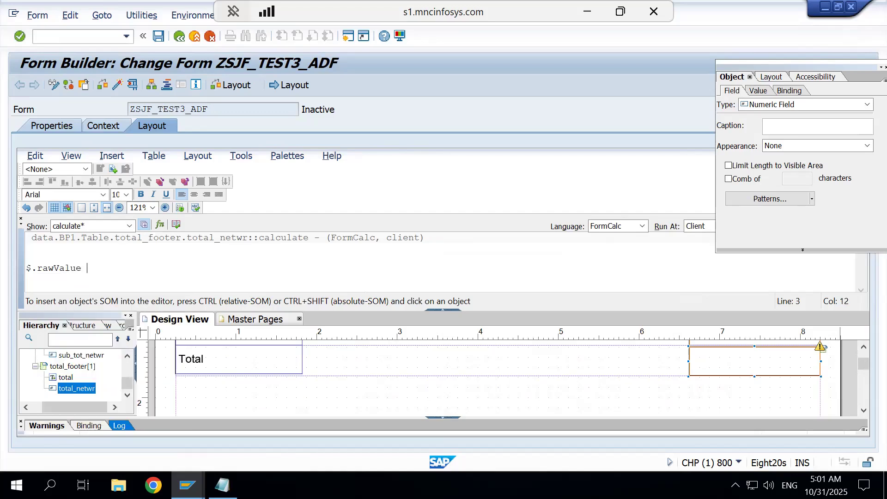
Complete the total_netwr script as $.rawValue = Sum(main_DATA[*].NETWR); and check its syntax
{"action": "type", "text": "= Sum("}
{"action": "left_click", "coordinate": [130, 360]}
{"action": "left_click", "coordinate": [129, 359]}
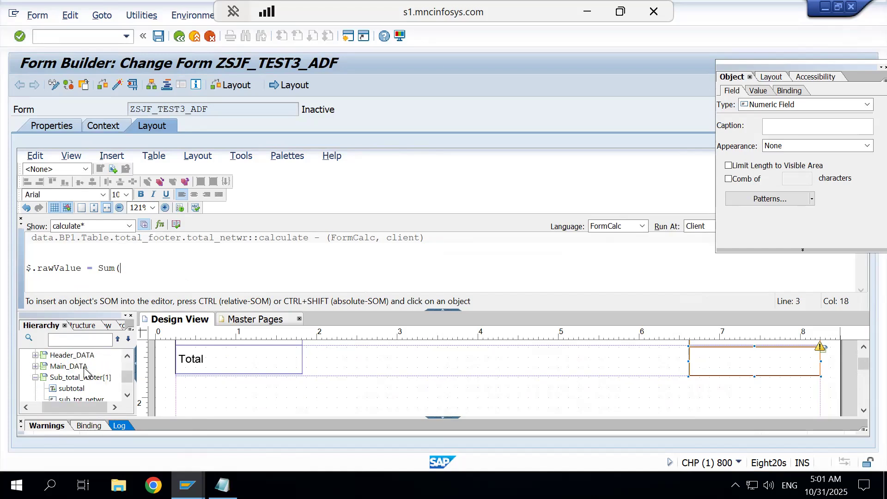
{"action": "type", "text": "main_DATA[*].NETWR"}
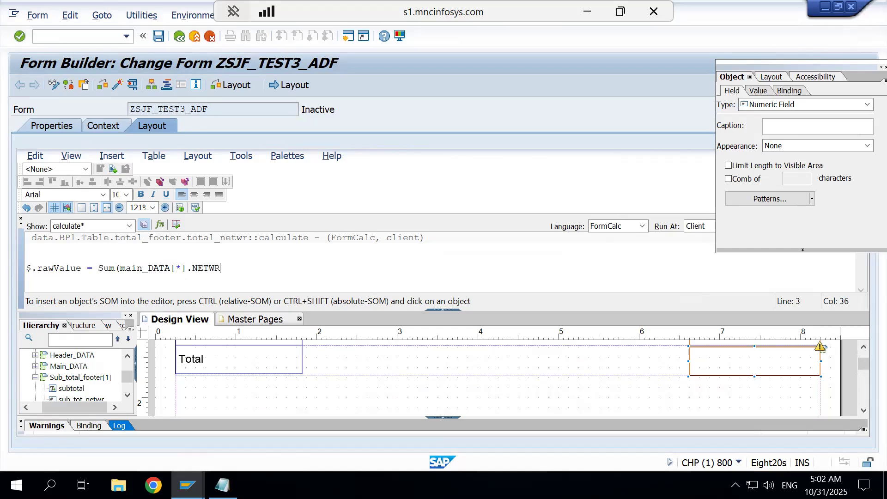
{"action": "type", "text": ");"}
{"action": "left_click", "coordinate": [177, 226]}
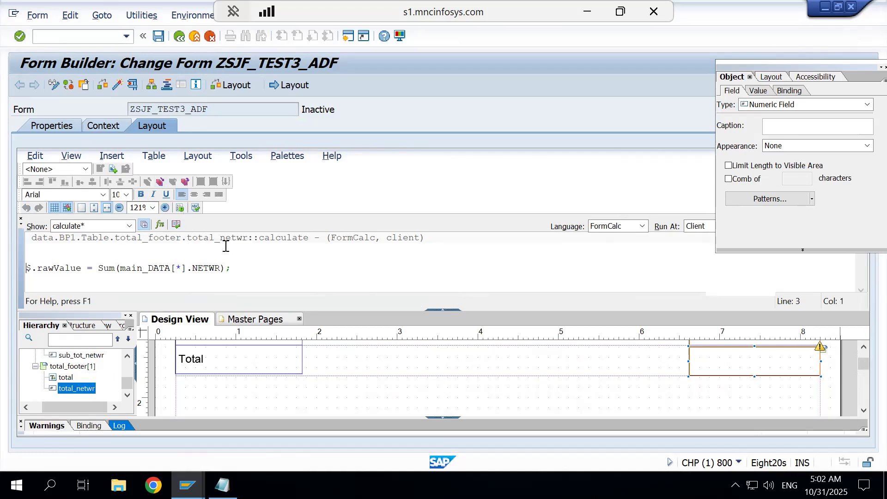
Look up the data row subform's name in the hierarchy and remove .NETWR); from the end of the total_netwr script
{"action": "left_click", "coordinate": [259, 273]}
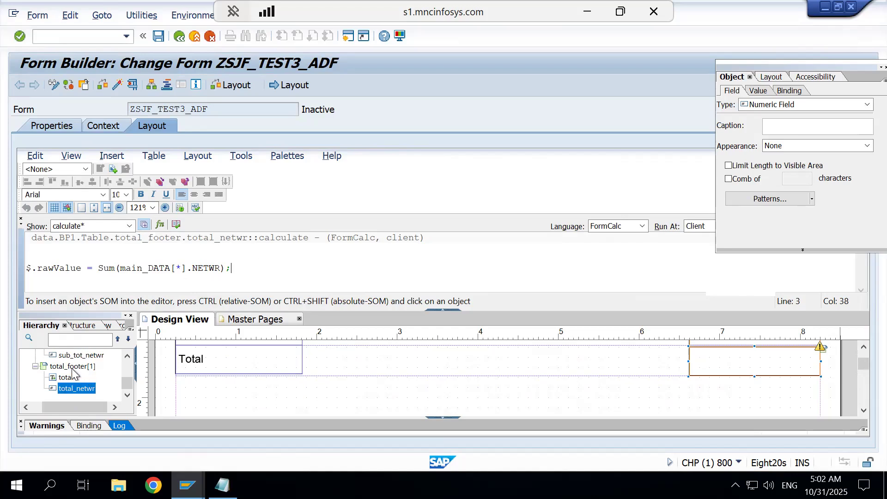
{"action": "left_click", "coordinate": [127, 356]}
{"action": "left_click", "coordinate": [127, 357]}
{"action": "left_click", "coordinate": [128, 357]}
{"action": "left_click", "coordinate": [128, 357]}
{"action": "left_click", "coordinate": [128, 357]}
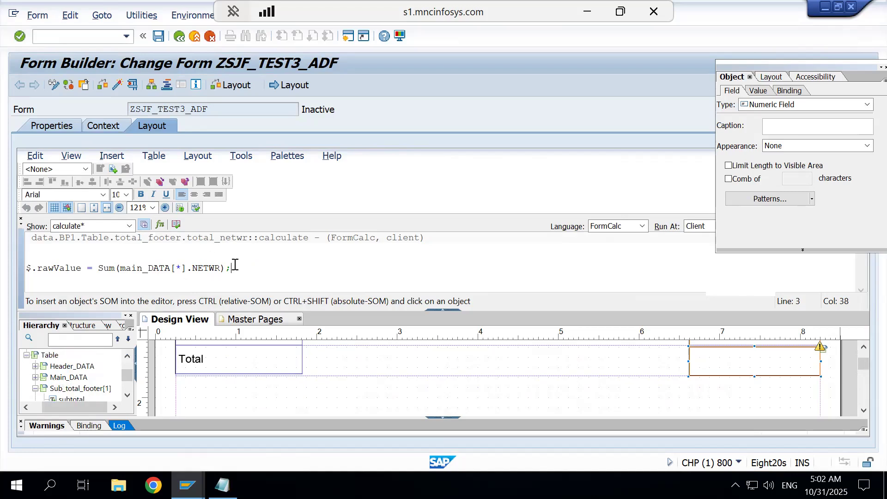
{"action": "triple_click", "coordinate": [191, 264]}
{"action": "left_click_drag", "start_coordinate": [187, 264], "coordinate": [231, 268]}
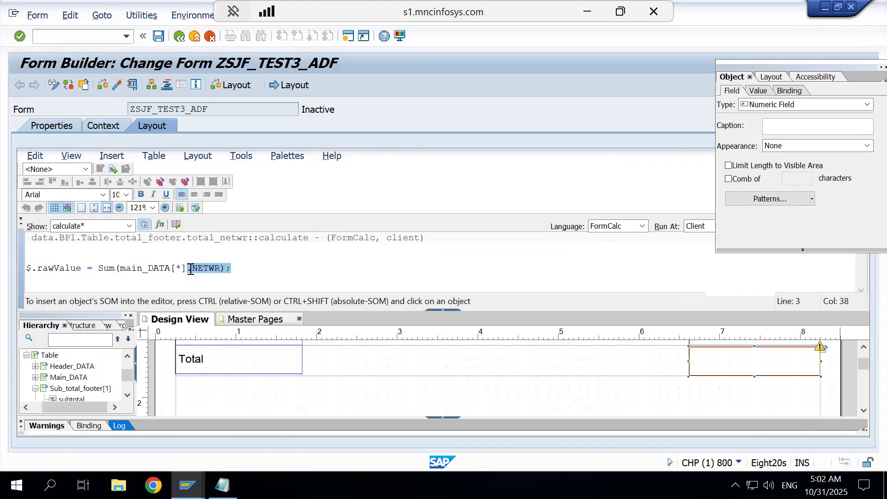
{"action": "key", "text": "Delete"}
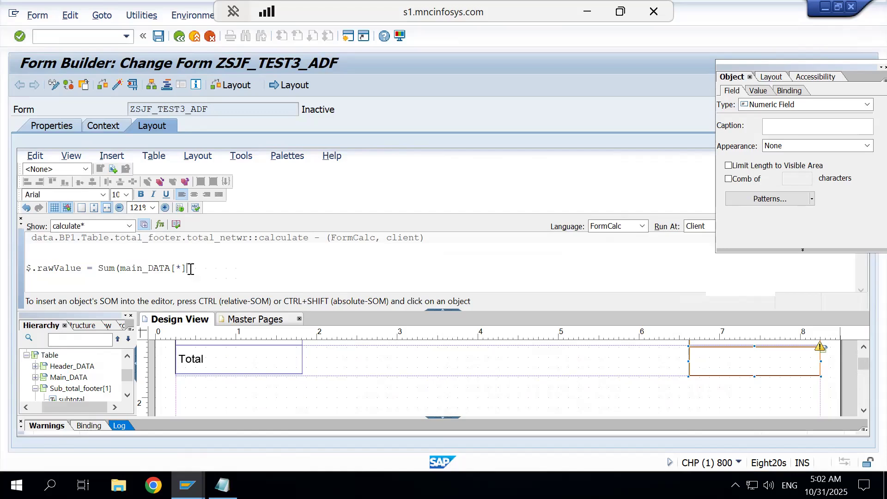
Correct the subform reference to Main_DATA and finish the statement with .NETWR); so it sums all net prices
{"action": "left_click", "coordinate": [123, 269]}
{"action": "key", "text": "BackSpace"}
{"action": "type", "text": "M"}
{"action": "left_click", "coordinate": [199, 274]}
{"action": "type", "text": ".ne"}
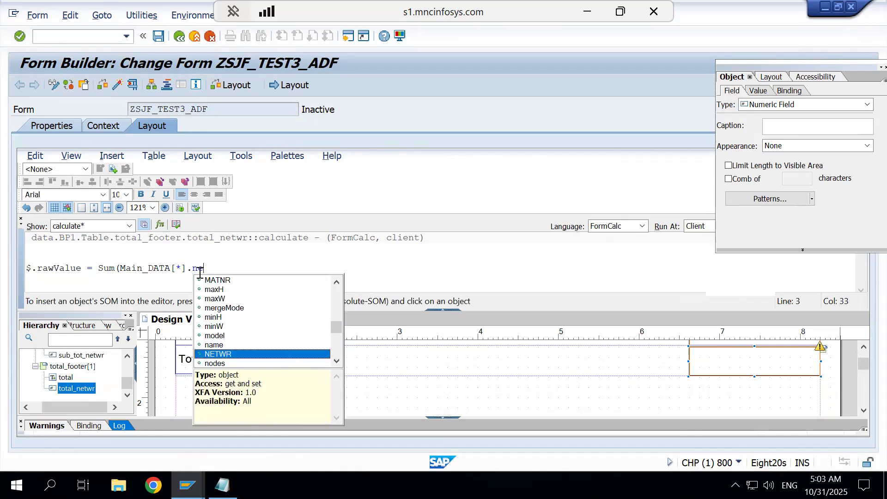
{"action": "key", "text": "Return"}
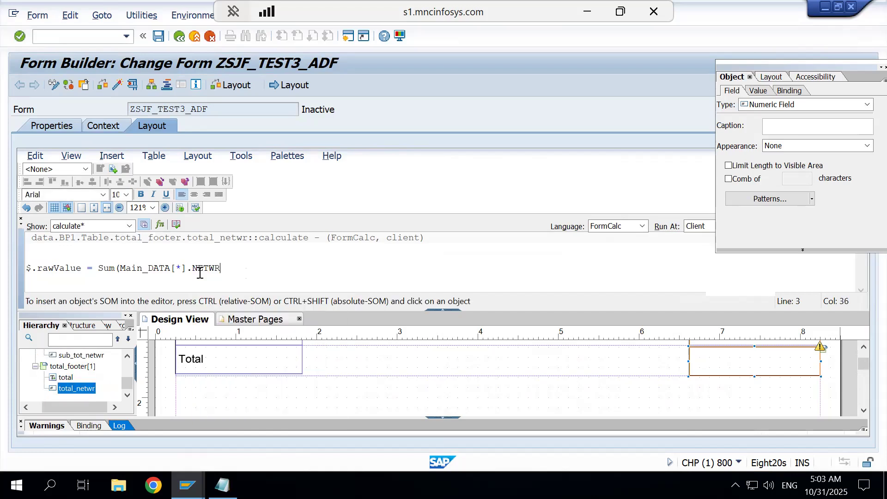
{"action": "type", "text": ");"}
{"action": "left_click", "coordinate": [127, 358]}
{"action": "left_click", "coordinate": [127, 359]}
{"action": "left_click", "coordinate": [127, 358]}
{"action": "left_click", "coordinate": [127, 358]}
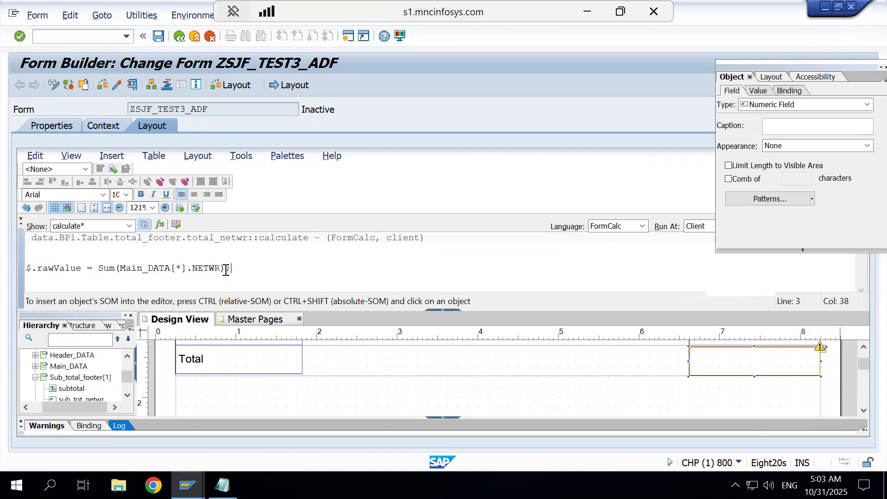
Activate the form and review the calculate scripts of total_netwr and sub_tot_netwr
{"action": "left_click", "coordinate": [120, 84]}
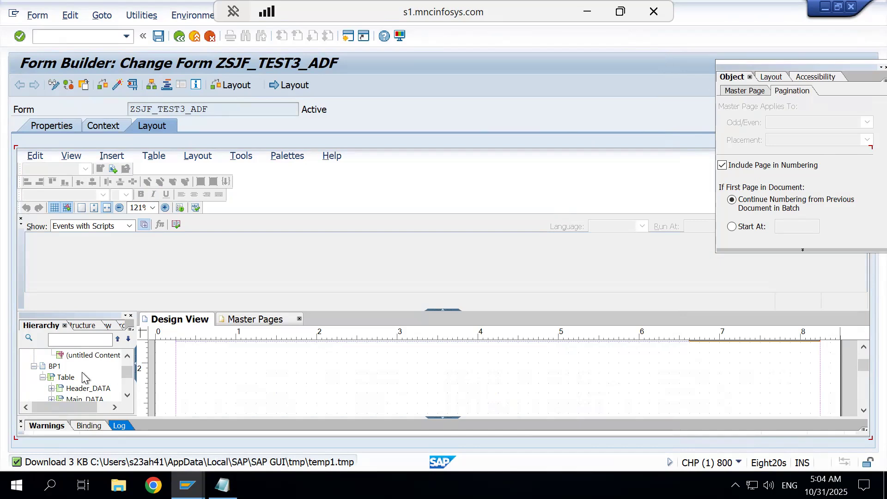
{"action": "scroll", "coordinate": [82, 372], "scroll_direction": "down", "scroll_amount": 3}
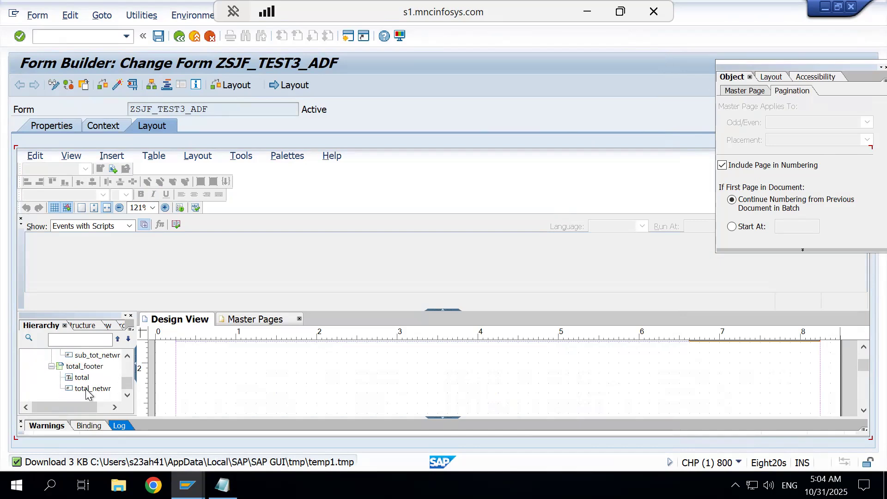
{"action": "left_click", "coordinate": [86, 390]}
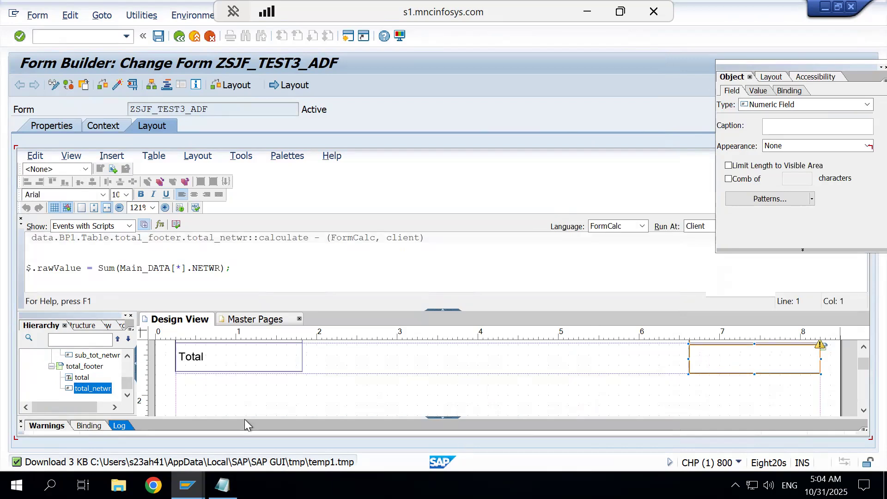
{"action": "left_click", "coordinate": [98, 356]}
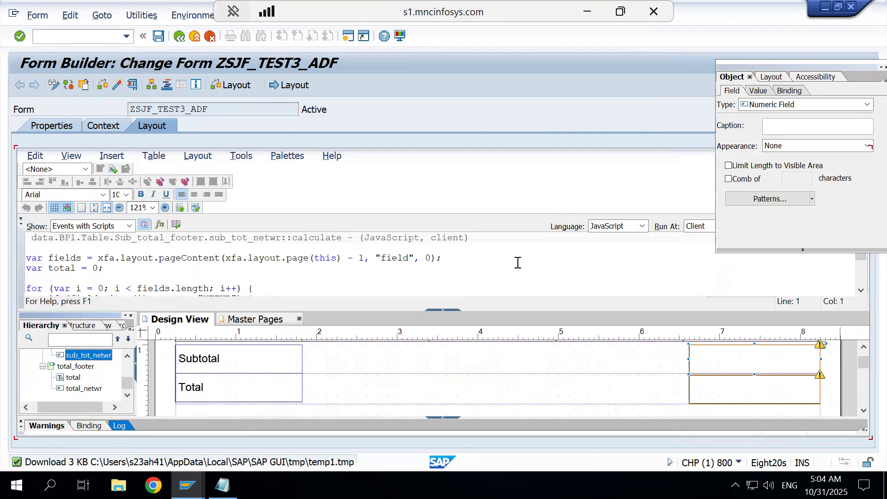
Test the form, saving its changes, and generate a print preview with output device lp01
{"action": "left_click", "coordinate": [131, 87]}
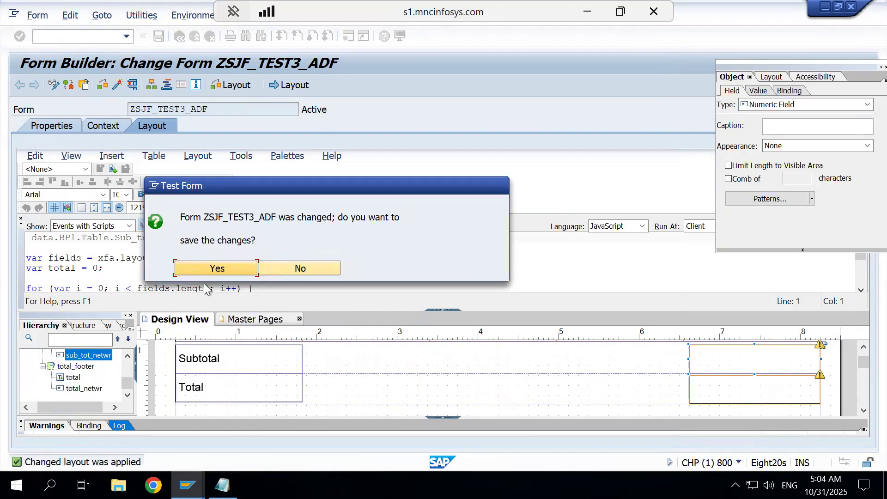
{"action": "left_click", "coordinate": [206, 269]}
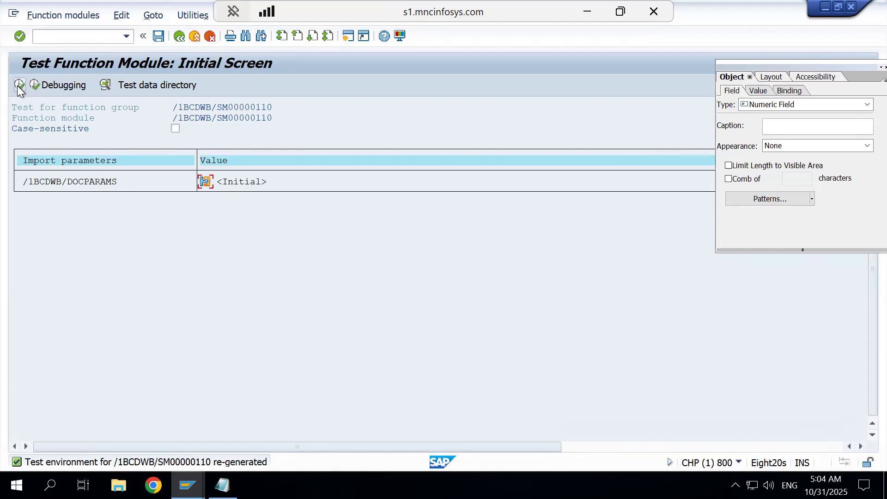
{"action": "left_click", "coordinate": [19, 85]}
{"action": "type", "text": "l"}
{"action": "left_click", "coordinate": [163, 146]}
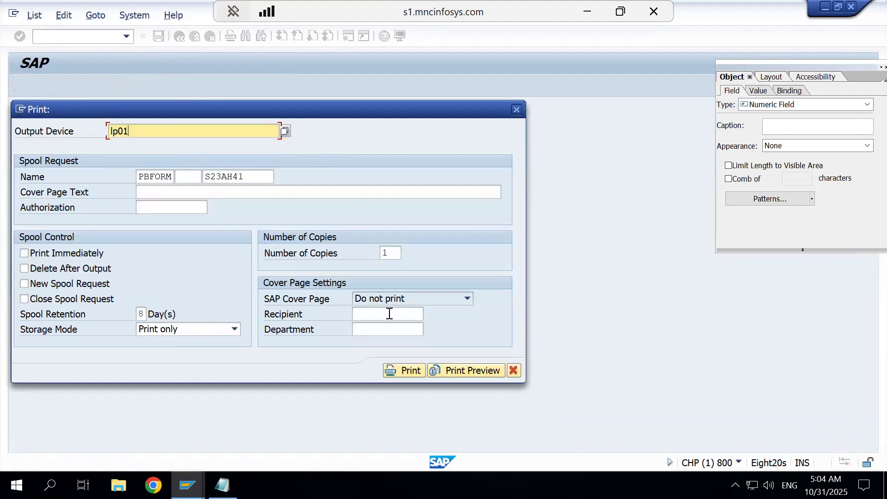
{"action": "left_click", "coordinate": [461, 370]}
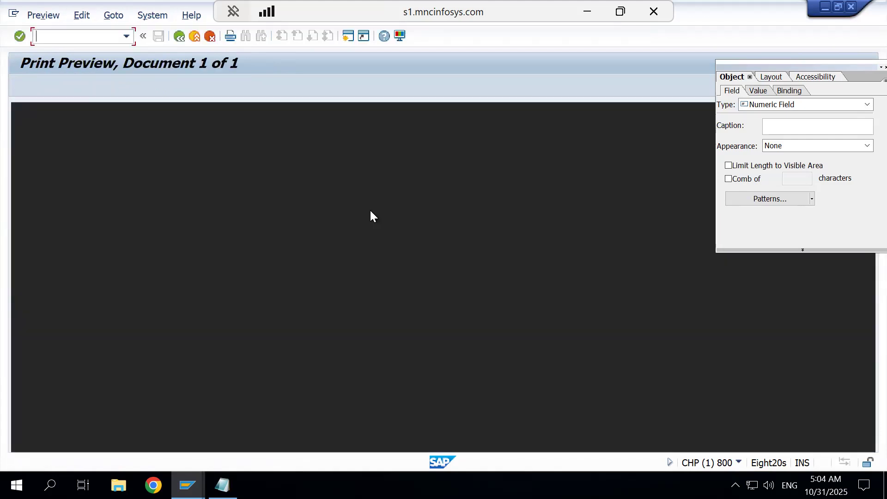
Examine the subtotal on each preview page and the total on the last page, and return to the form layout
{"action": "scroll", "coordinate": [493, 314], "scroll_direction": "down", "scroll_amount": 2}
{"action": "scroll", "coordinate": [493, 315], "scroll_direction": "down", "scroll_amount": 8}
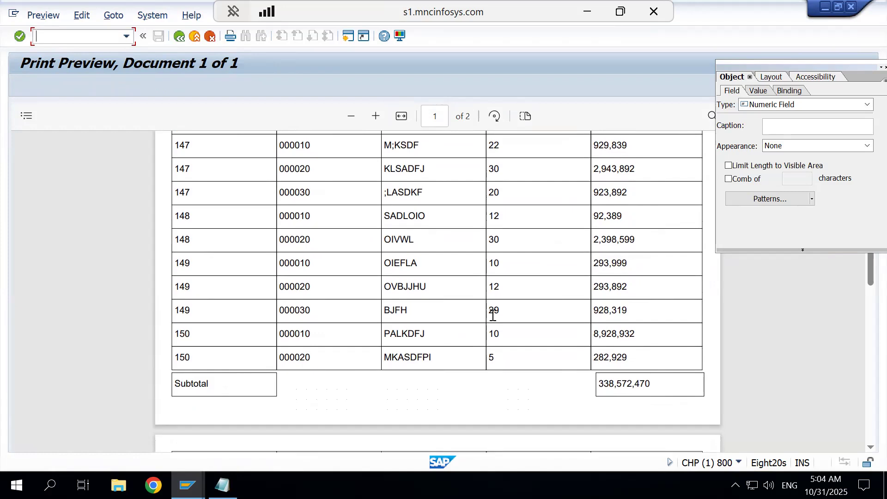
{"action": "scroll", "coordinate": [462, 346], "scroll_direction": "down", "scroll_amount": 1}
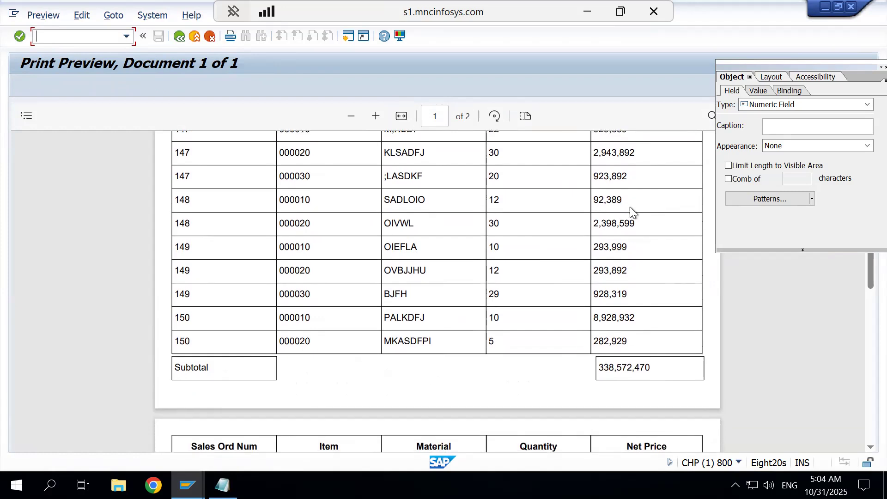
{"action": "scroll", "coordinate": [630, 207], "scroll_direction": "up", "scroll_amount": 4}
{"action": "scroll", "coordinate": [645, 340], "scroll_direction": "down", "scroll_amount": 4}
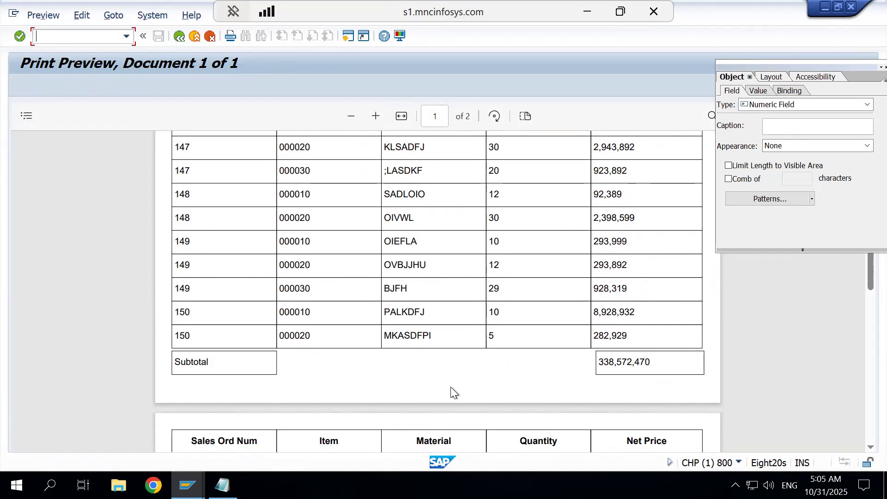
{"action": "scroll", "coordinate": [452, 390], "scroll_direction": "down", "scroll_amount": 5}
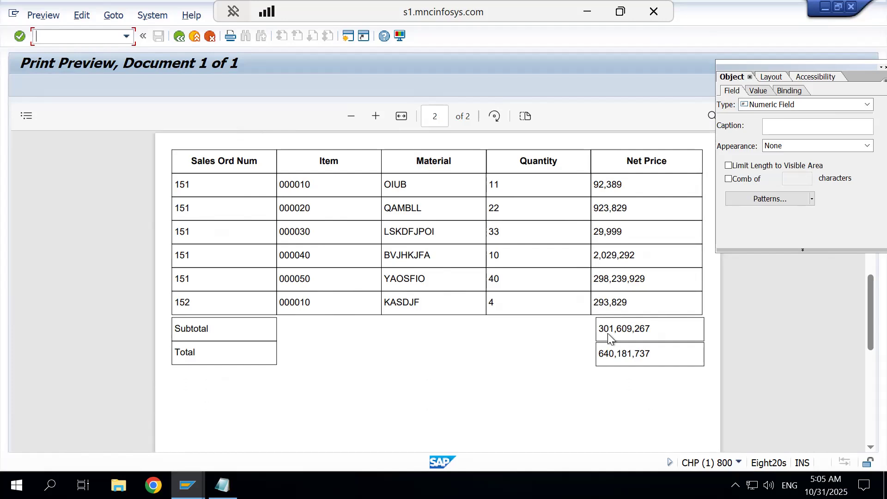
{"action": "scroll", "coordinate": [483, 312], "scroll_direction": "up", "scroll_amount": 5}
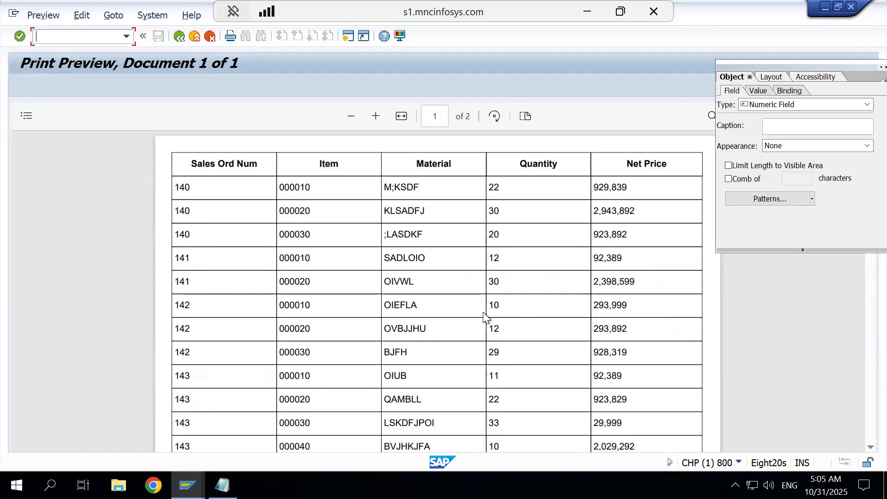
{"action": "left_click", "coordinate": [179, 36]}
{"action": "left_click", "coordinate": [180, 36]}
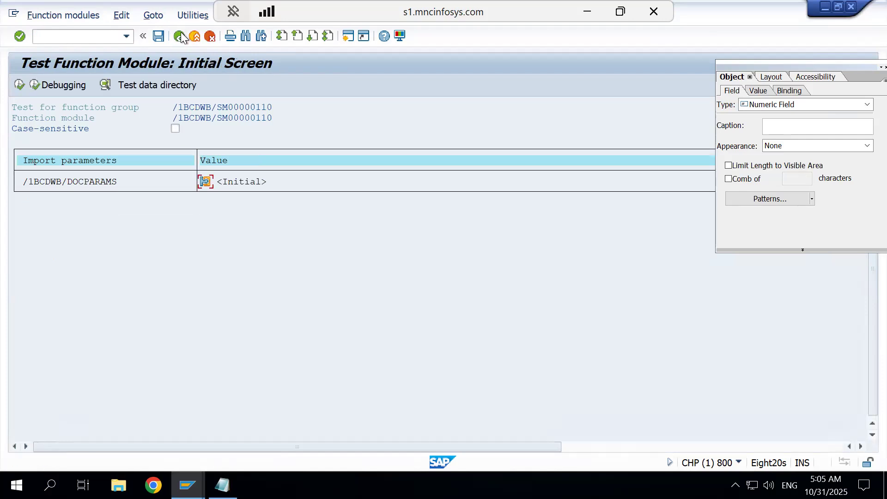
{"action": "left_click", "coordinate": [180, 36]}
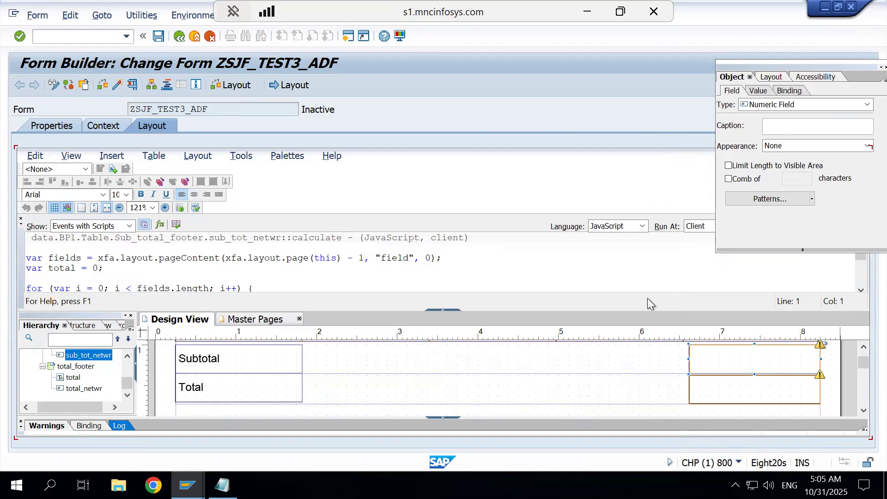
Hide the Script Editor and move the Object palette clear of the subtotal and total fields
{"action": "left_click", "coordinate": [274, 159]}
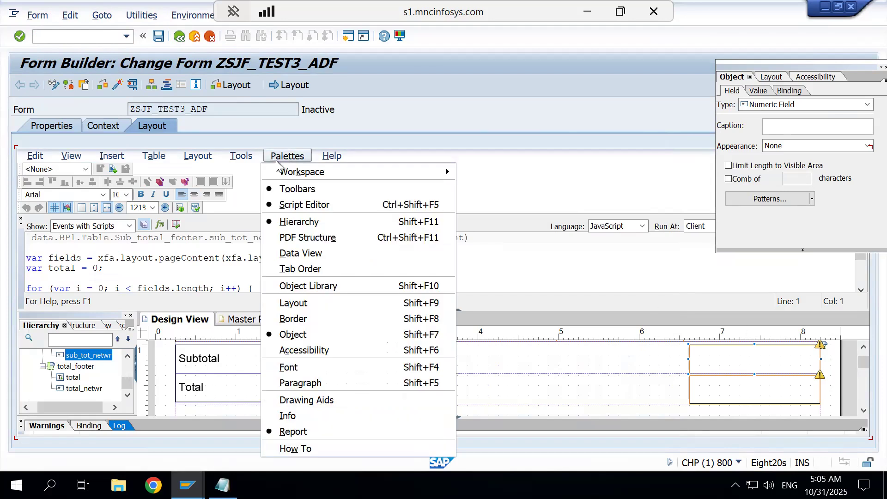
{"action": "left_click", "coordinate": [309, 204]}
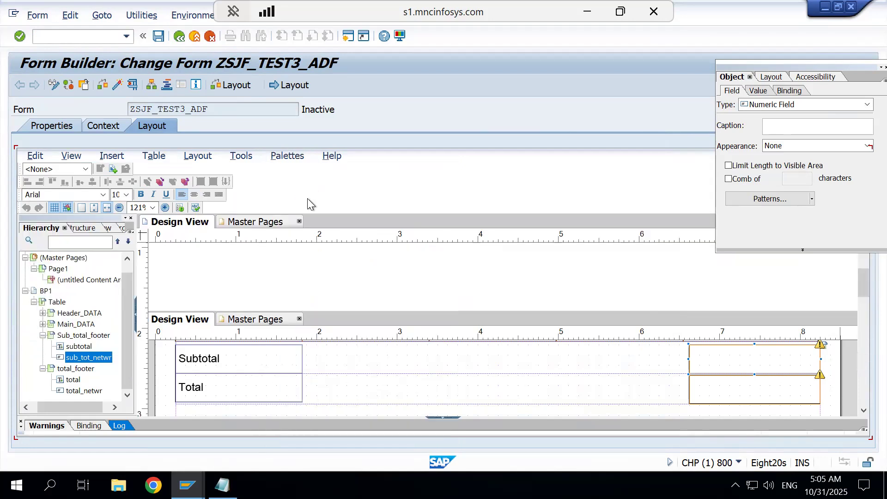
{"action": "scroll", "coordinate": [547, 368], "scroll_direction": "up", "scroll_amount": 2}
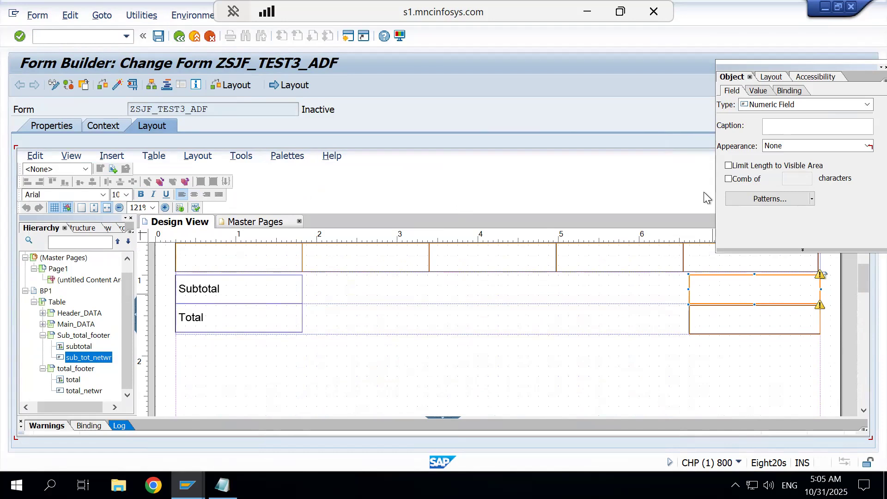
{"action": "left_click_drag", "start_coordinate": [779, 70], "coordinate": [545, 43]}
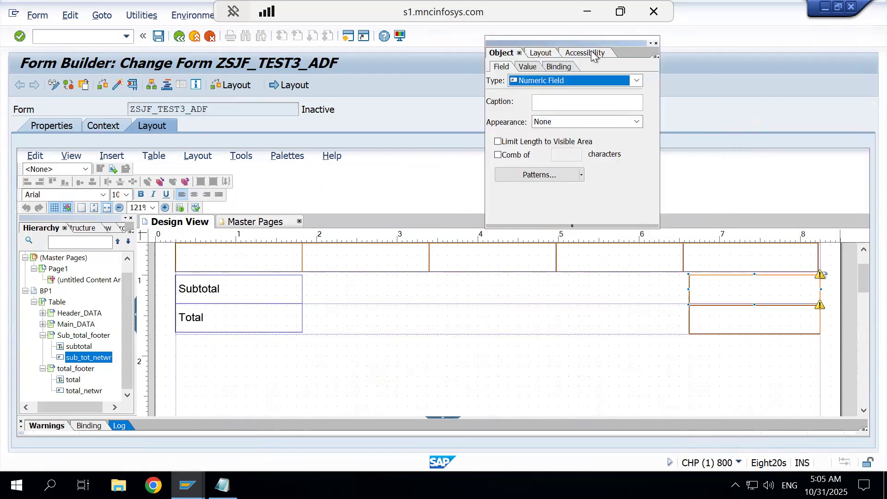
Examine the field, value, binding and layout properties of the sub_tot_netwr numeric field
{"action": "left_click", "coordinate": [726, 283]}
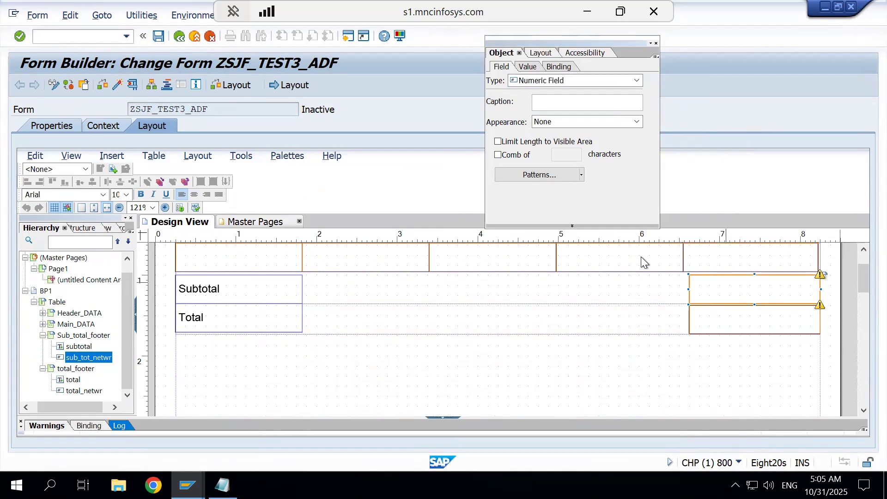
{"action": "left_click", "coordinate": [502, 69]}
{"action": "key", "text": "Tab"}
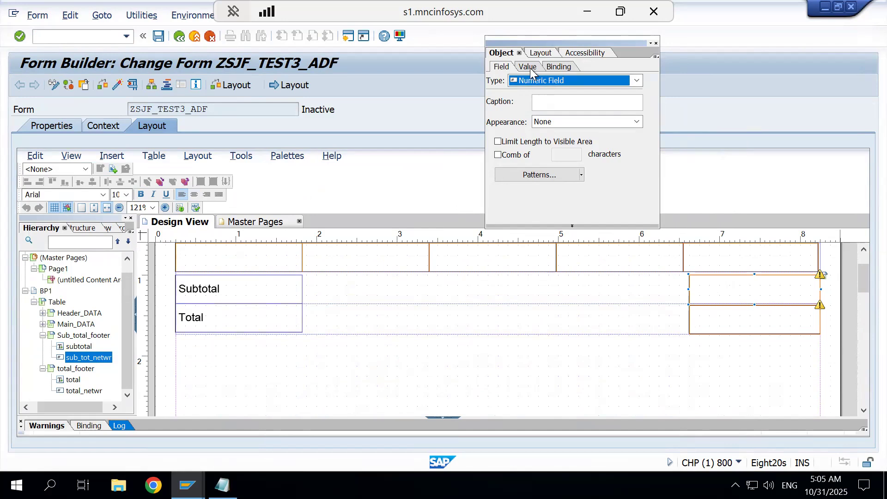
{"action": "left_click", "coordinate": [528, 67]}
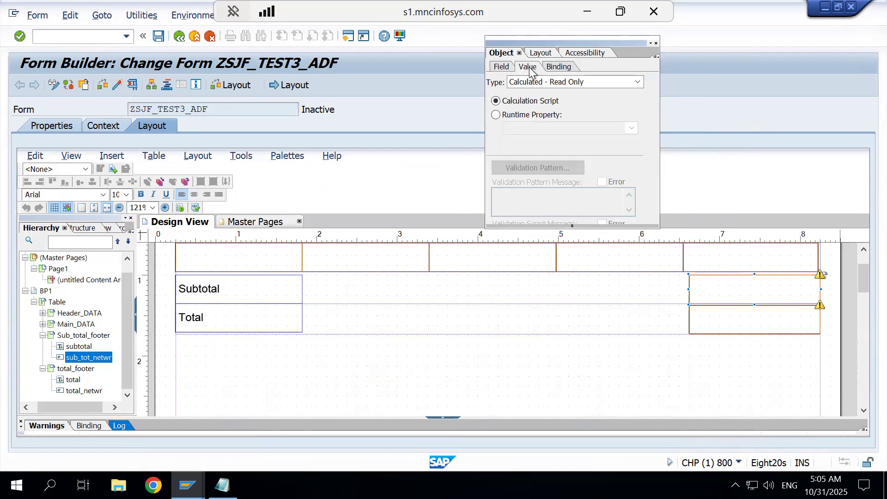
{"action": "left_click", "coordinate": [572, 69]}
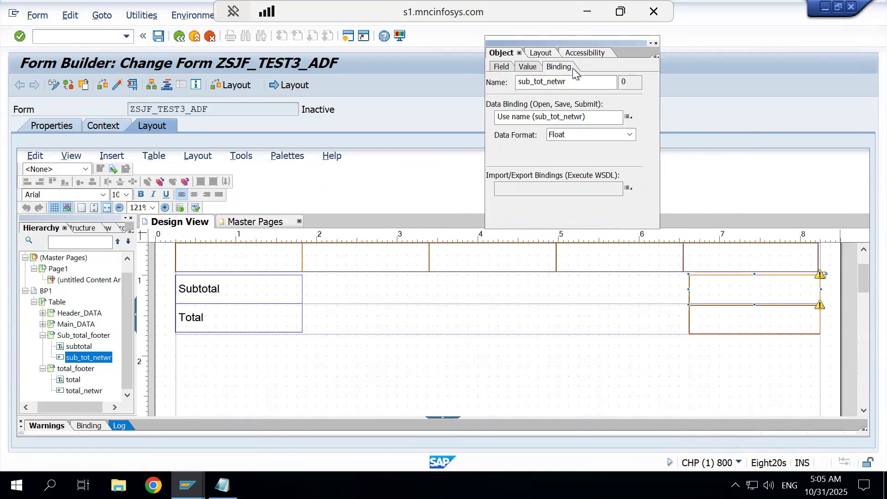
{"action": "left_click", "coordinate": [539, 55]}
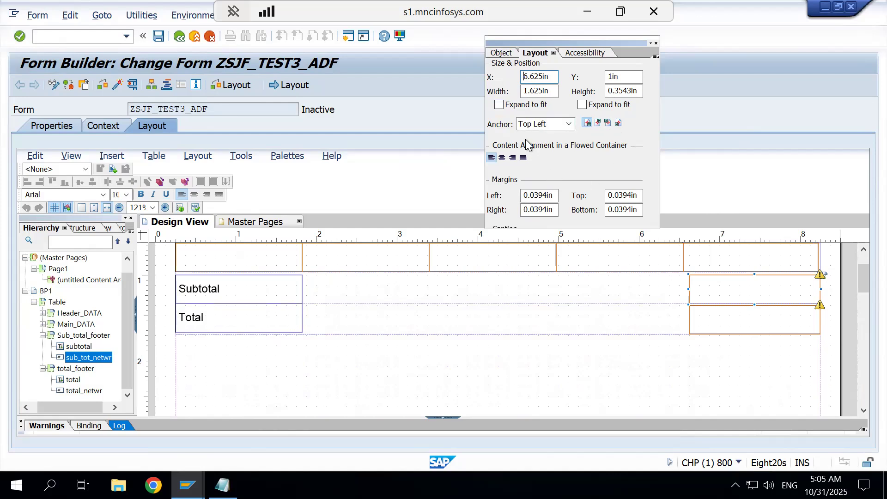
{"action": "left_click", "coordinate": [508, 55]}
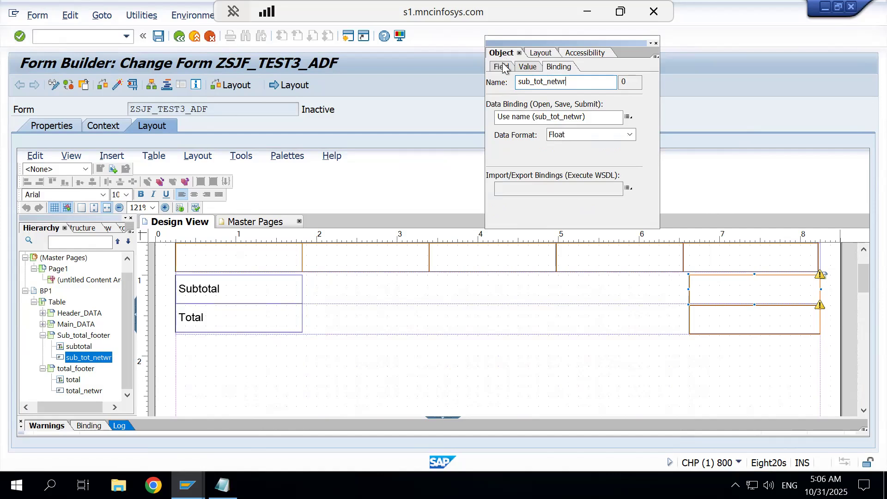
{"action": "left_click", "coordinate": [502, 67]}
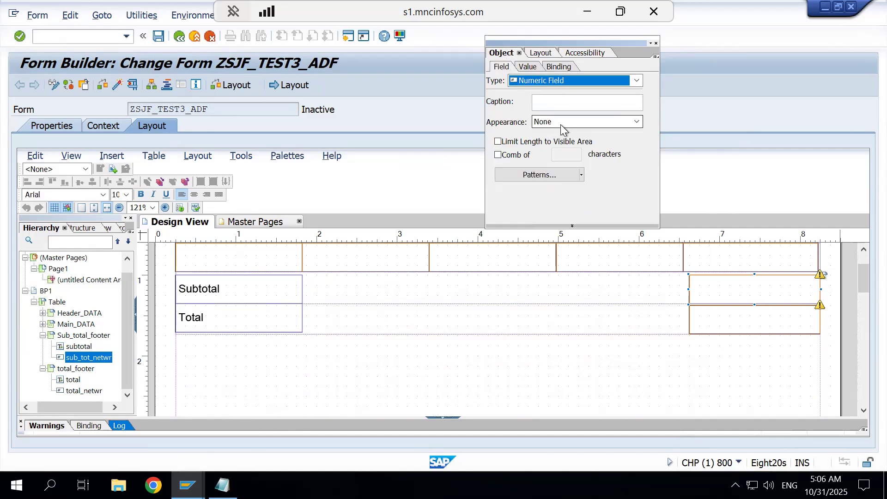
Examine the object and layout properties of the Subtotal text, including its anchor options, enlarging the palette to show all settings
{"action": "left_click", "coordinate": [273, 286]}
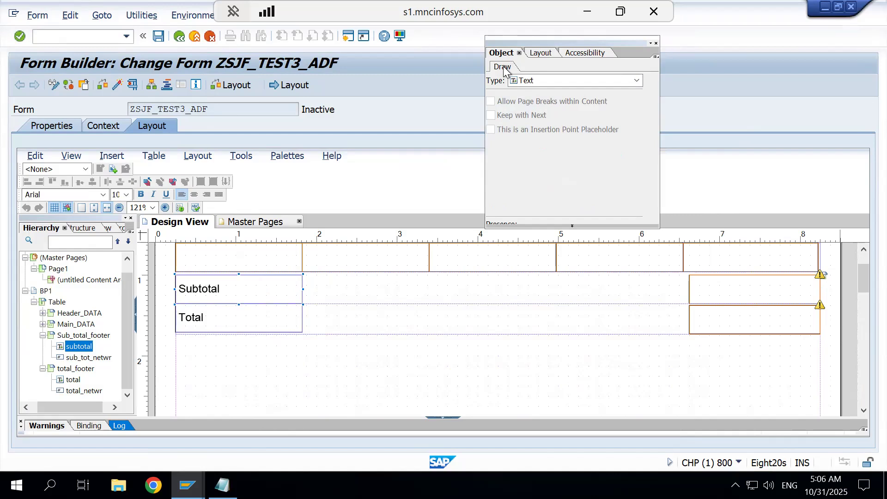
{"action": "left_click", "coordinate": [502, 53]}
{"action": "left_click", "coordinate": [542, 52]}
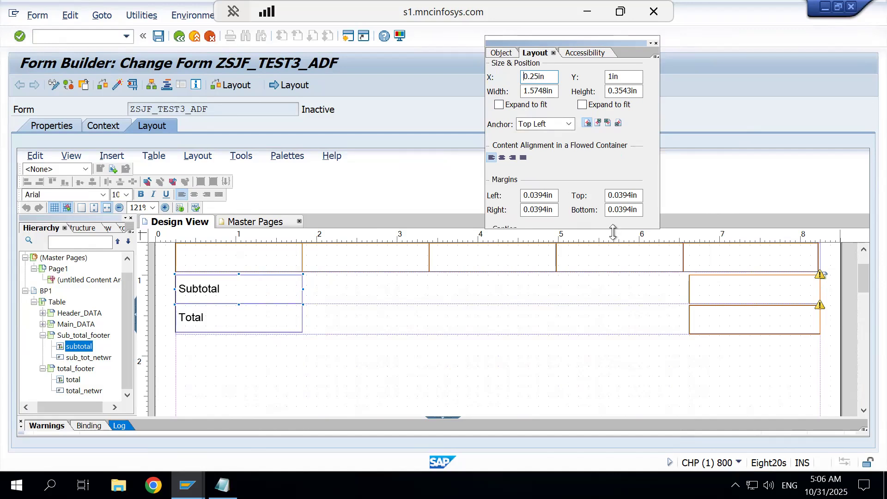
{"action": "left_click_drag", "start_coordinate": [613, 233], "coordinate": [614, 282]}
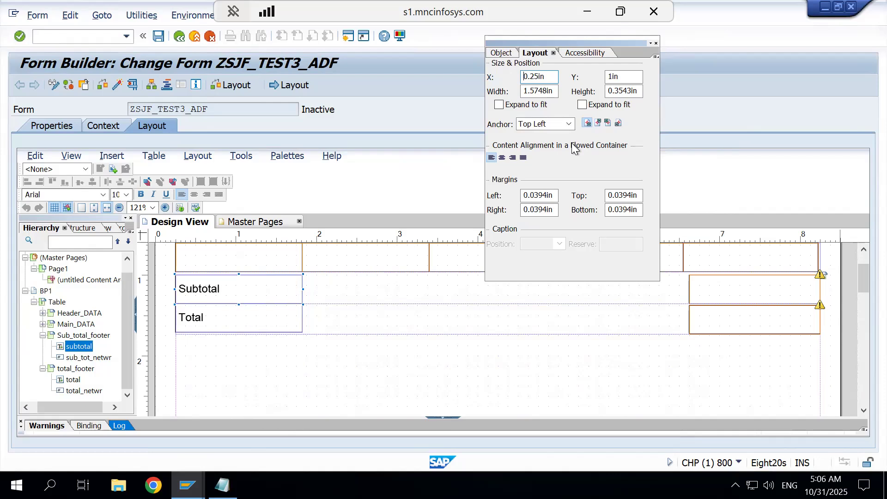
{"action": "left_click", "coordinate": [264, 287]}
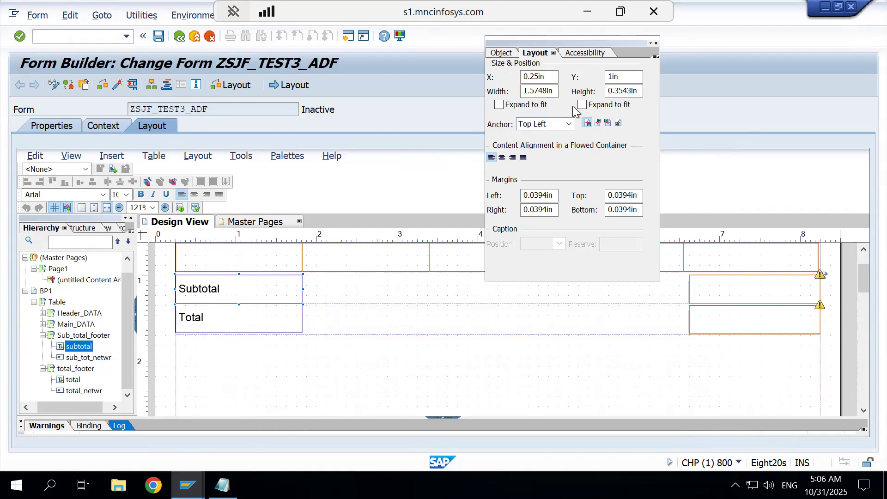
{"action": "left_click", "coordinate": [571, 124]}
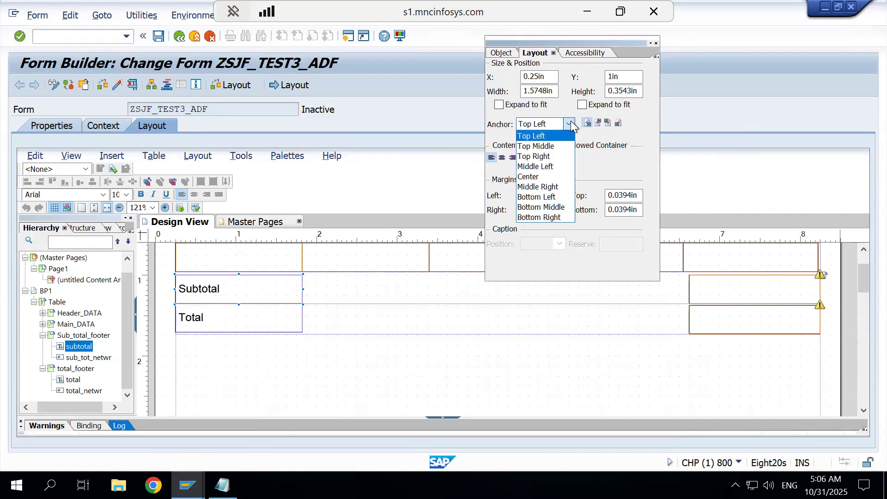
{"action": "left_click", "coordinate": [571, 124]}
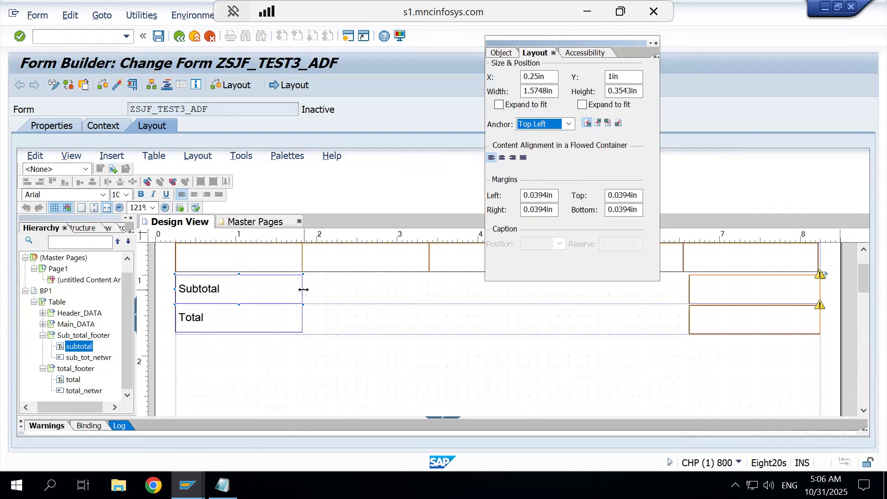
{"action": "left_click", "coordinate": [269, 284]}
{"action": "left_click", "coordinate": [501, 54]}
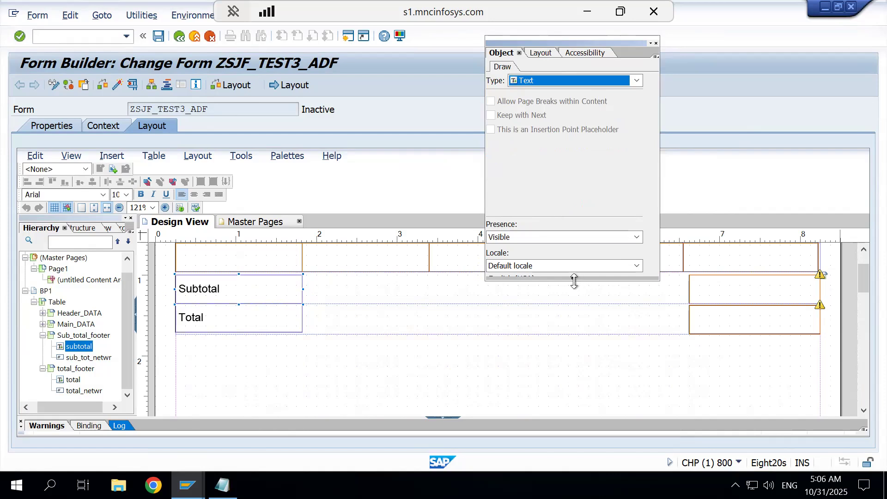
{"action": "left_click_drag", "start_coordinate": [574, 281], "coordinate": [574, 310]}
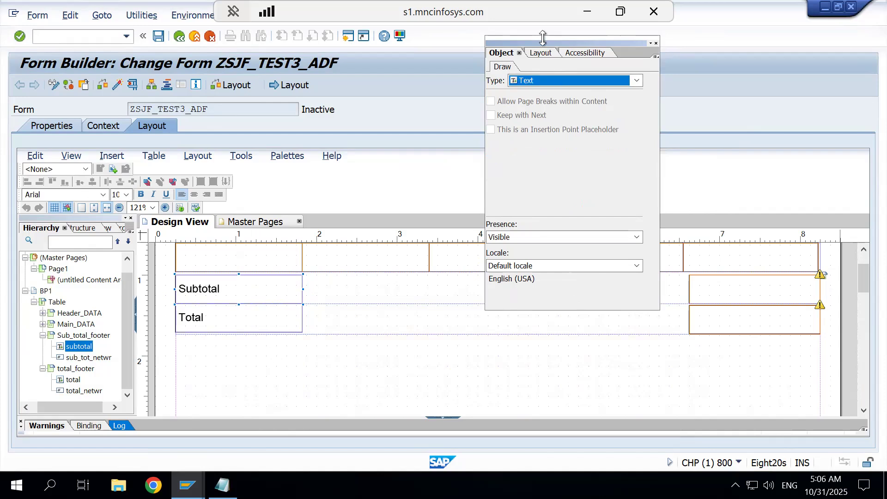
{"action": "left_click", "coordinate": [545, 53]}
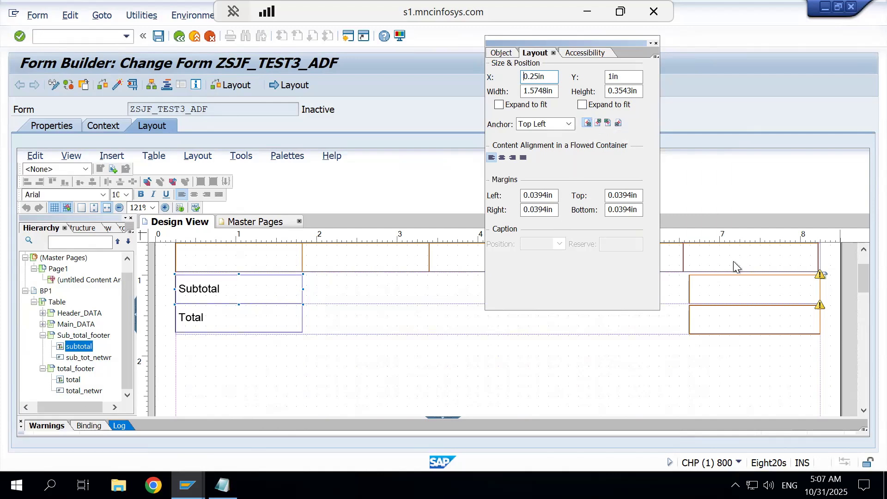
Check the caption position options of sub_tot_netwr, keeping None, and view the layout settings of total_netwr
{"action": "left_click", "coordinate": [747, 290]}
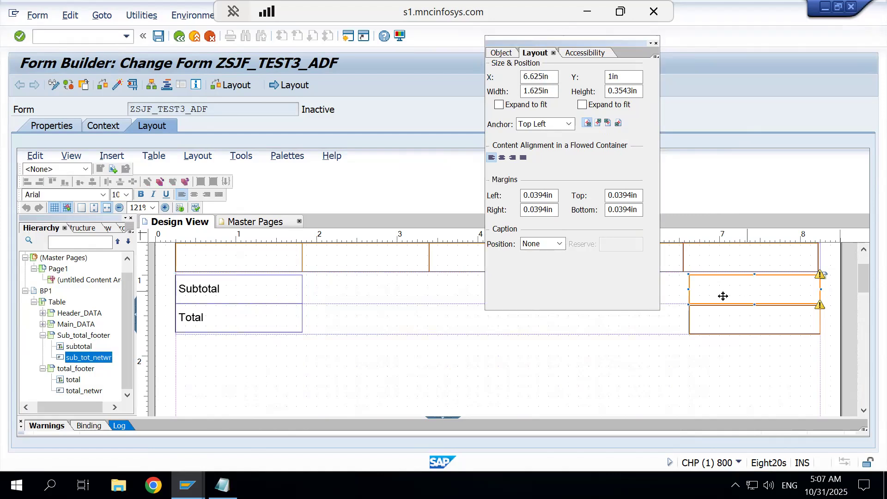
{"action": "left_click", "coordinate": [550, 248]}
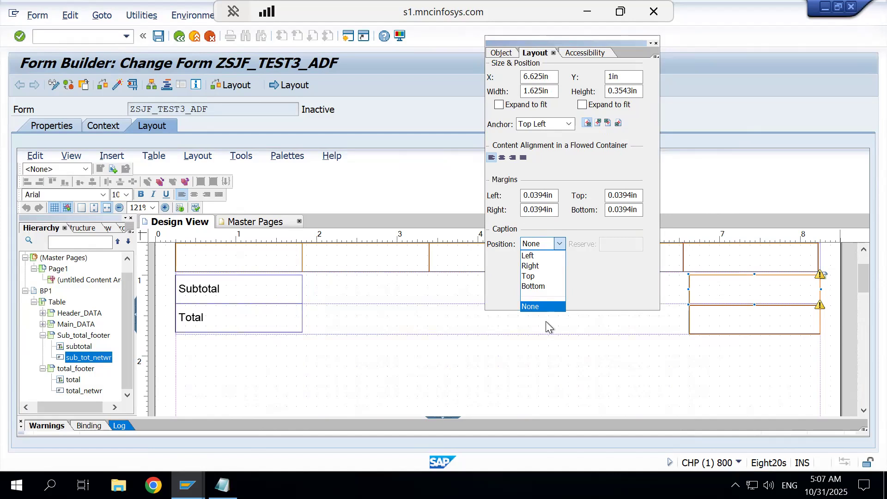
{"action": "left_click", "coordinate": [539, 306]}
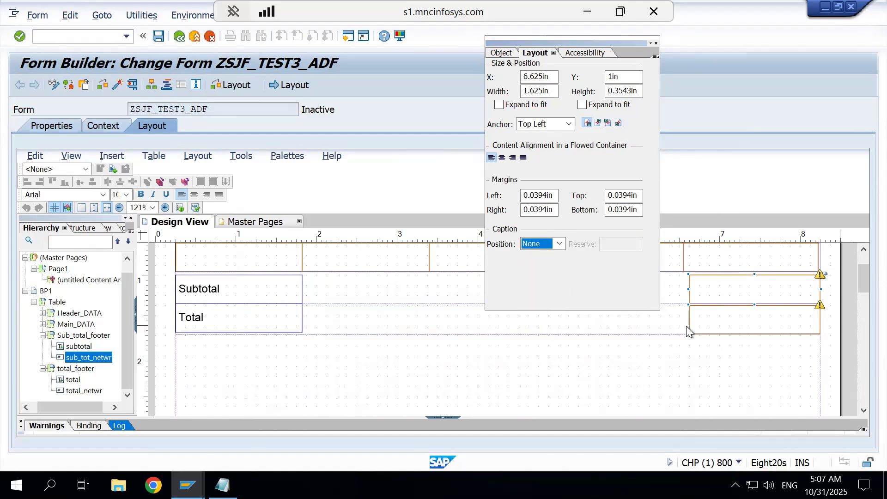
{"action": "left_click", "coordinate": [712, 321]}
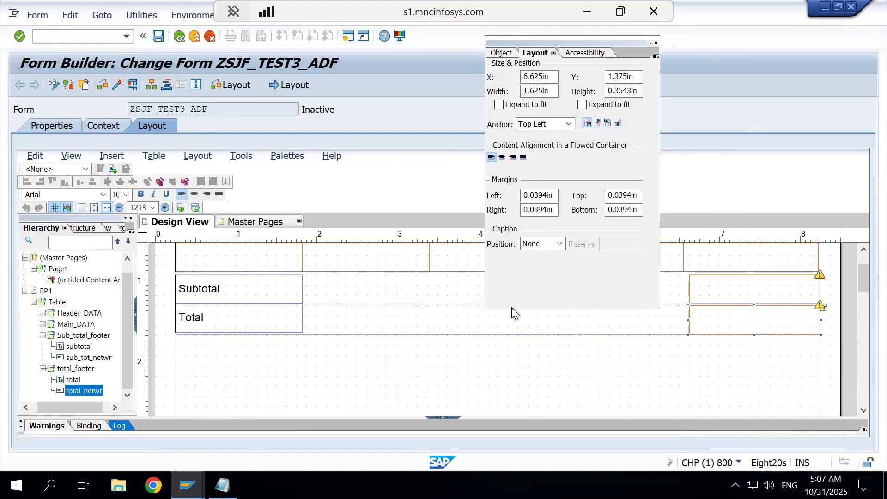
Examine the subform, pagination, binding and layout properties of the total_footer subform
{"action": "left_click", "coordinate": [511, 335]}
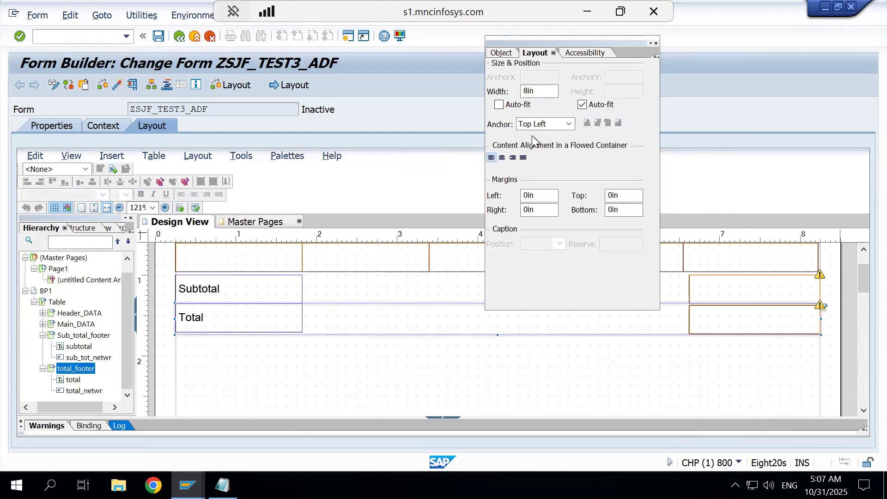
{"action": "left_click", "coordinate": [504, 54]}
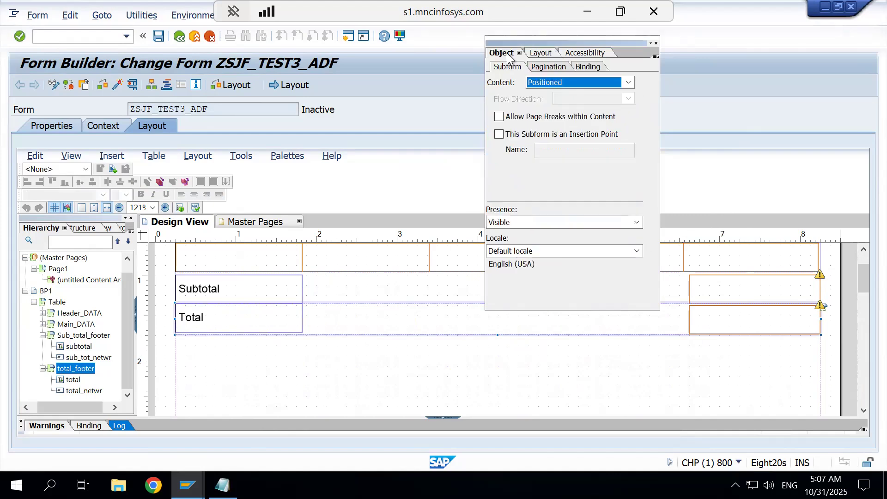
{"action": "left_click", "coordinate": [540, 68]}
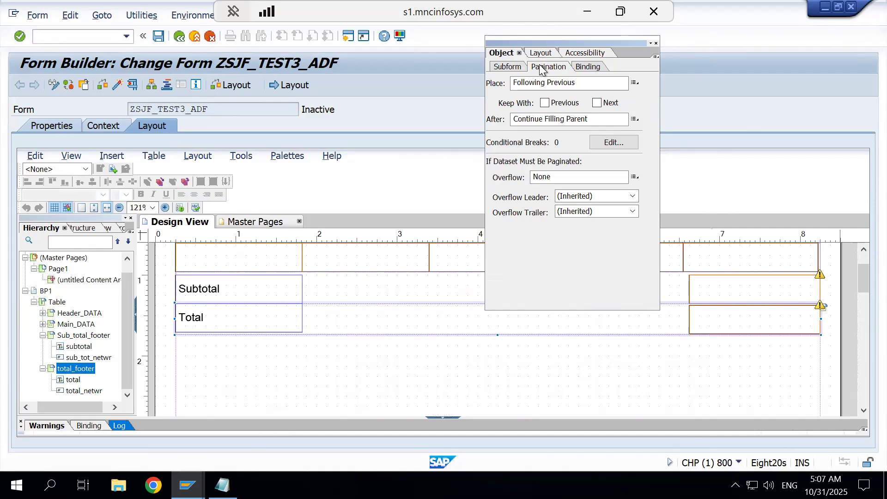
{"action": "left_click", "coordinate": [577, 68]}
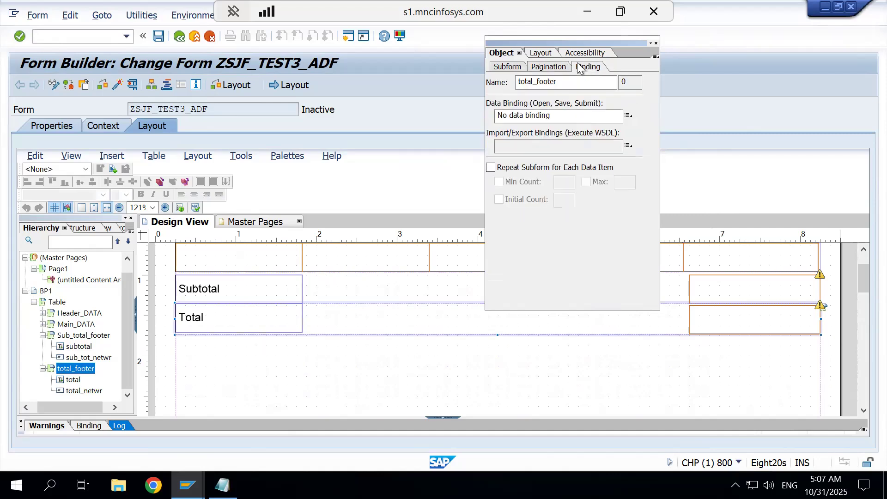
{"action": "left_click", "coordinate": [550, 69]}
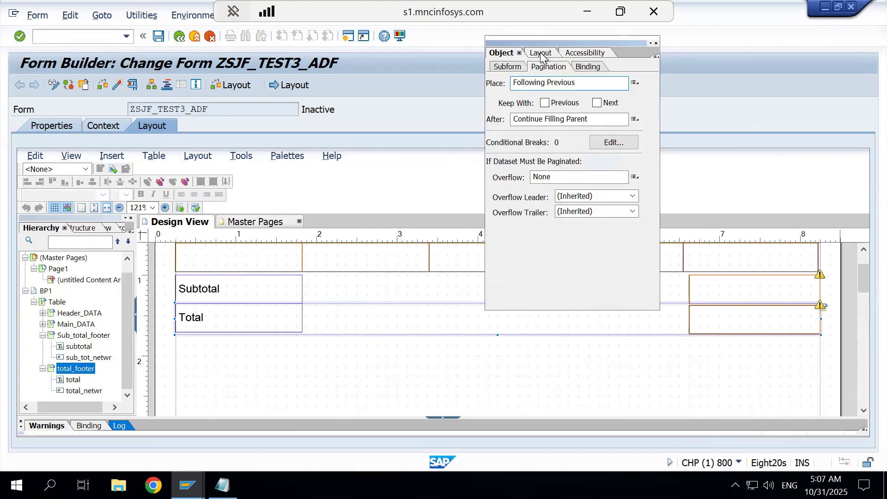
{"action": "left_click", "coordinate": [540, 53]}
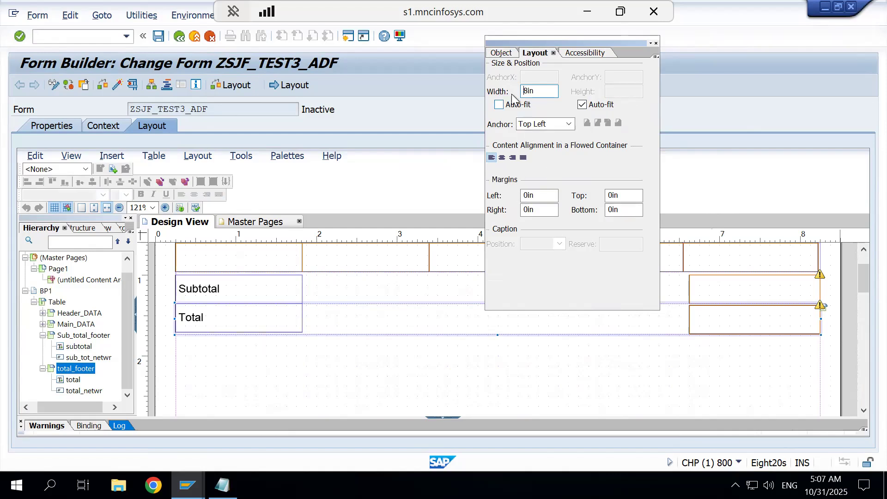
Set the left and right margins of the sub_tot_netwr field to 0 in
{"action": "left_click", "coordinate": [733, 287]}
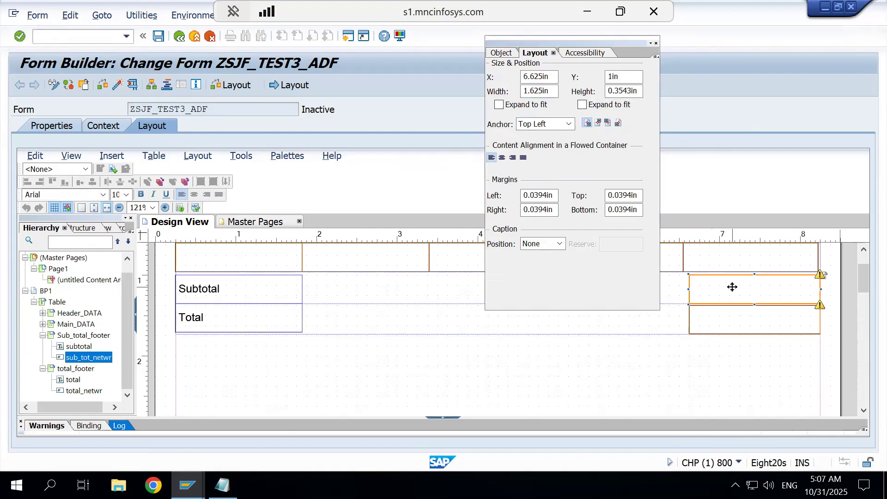
{"action": "left_click", "coordinate": [545, 197]}
{"action": "left_click_drag", "start_coordinate": [547, 198], "coordinate": [515, 201]}
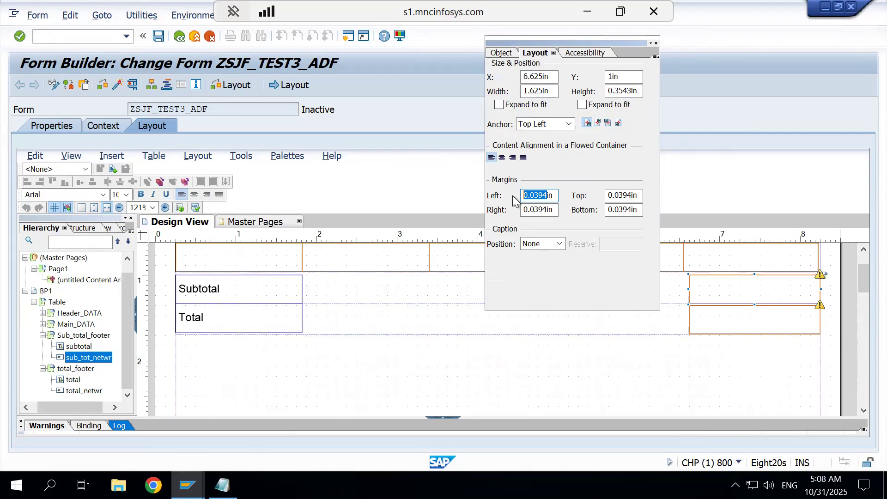
{"action": "type", "text": "0"}
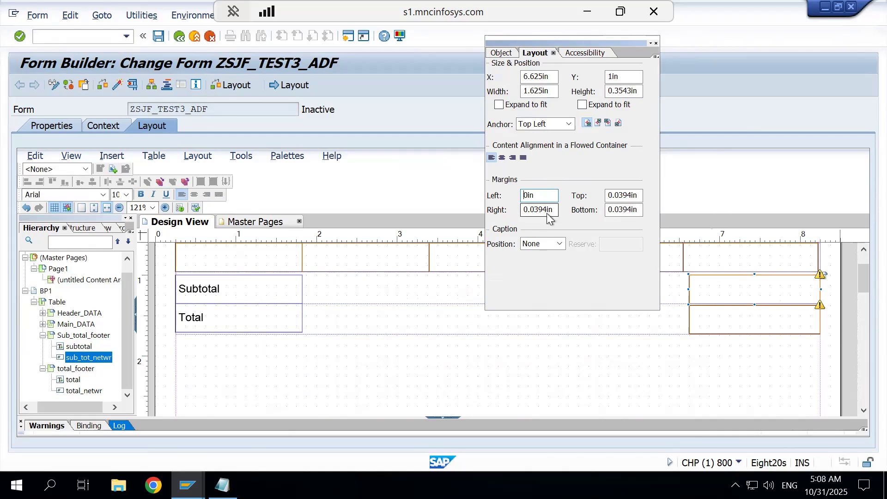
{"action": "left_click_drag", "start_coordinate": [545, 208], "coordinate": [531, 208]}
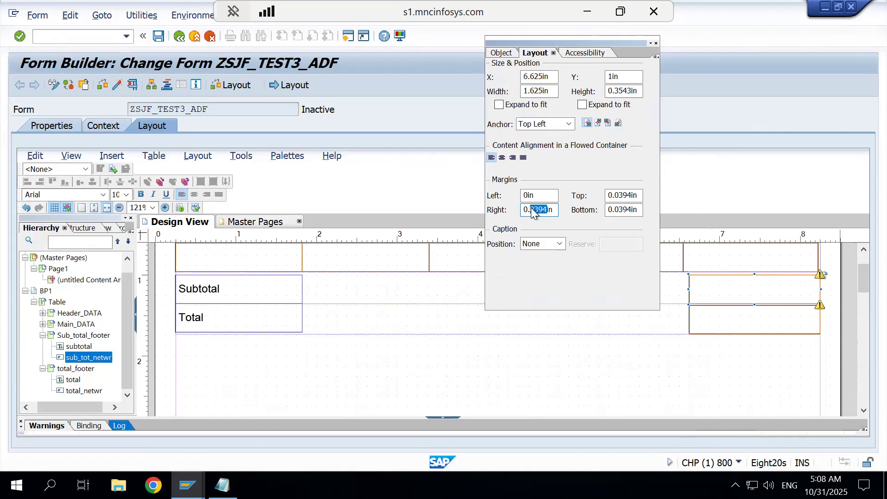
{"action": "type", "text": "0"}
{"action": "key", "text": "BackSpace"}
{"action": "key", "text": "BackSpace"}
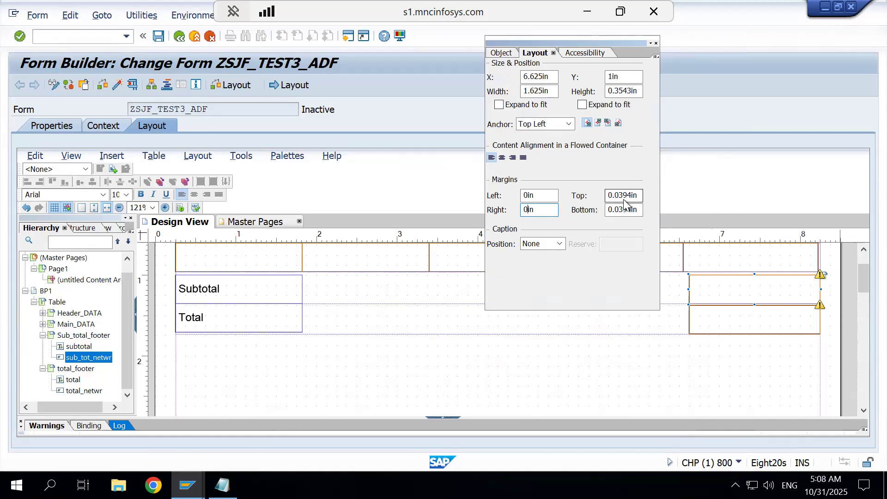
Set the top and bottom margins of the sub_tot_netwr field to 0 in
{"action": "left_click", "coordinate": [631, 197]}
{"action": "left_click_drag", "start_coordinate": [633, 198], "coordinate": [616, 199]}
{"action": "key", "text": "BackSpace"}
{"action": "key", "text": "BackSpace"}
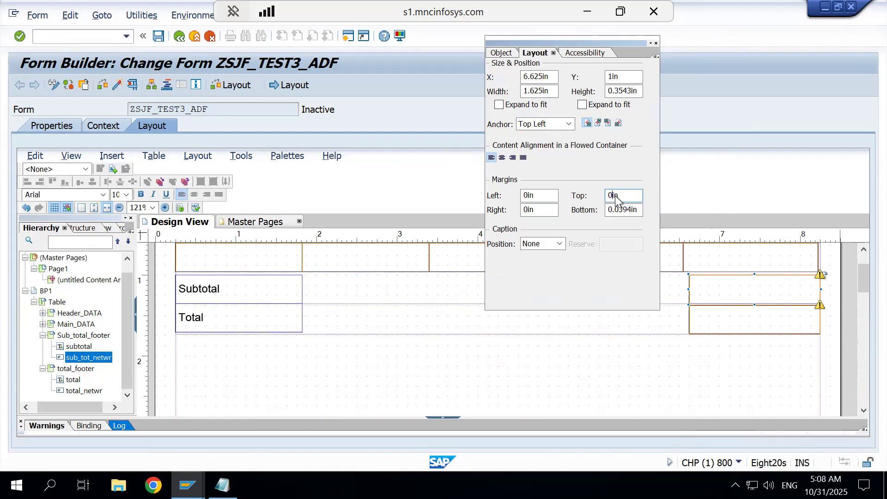
{"action": "left_click", "coordinate": [634, 214]}
{"action": "left_click_drag", "start_coordinate": [622, 212], "coordinate": [632, 215]}
{"action": "type", "text": "0"}
{"action": "left_click", "coordinate": [670, 383]}
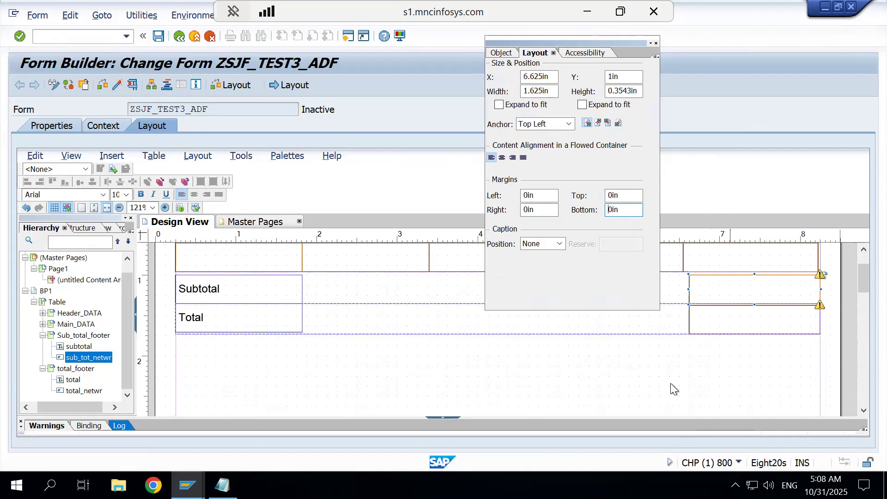
{"action": "left_click", "coordinate": [770, 286]}
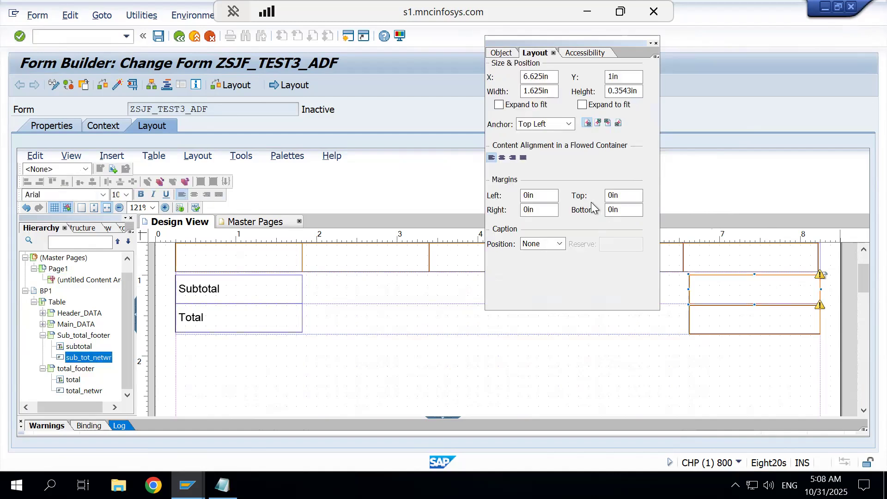
Activate form ZSJF_TEST3_ADF and review the field, value, binding and layout properties of sub_tot_netwr
{"action": "left_click", "coordinate": [117, 85]}
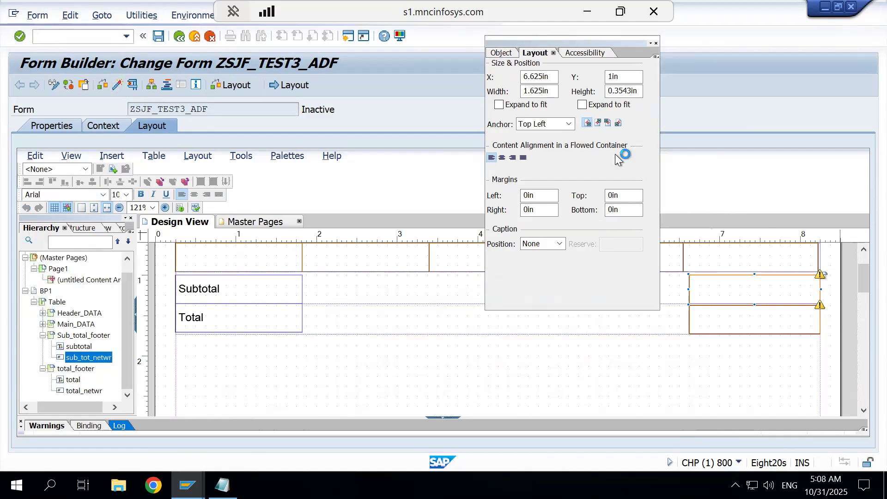
{"action": "key", "text": "Return"}
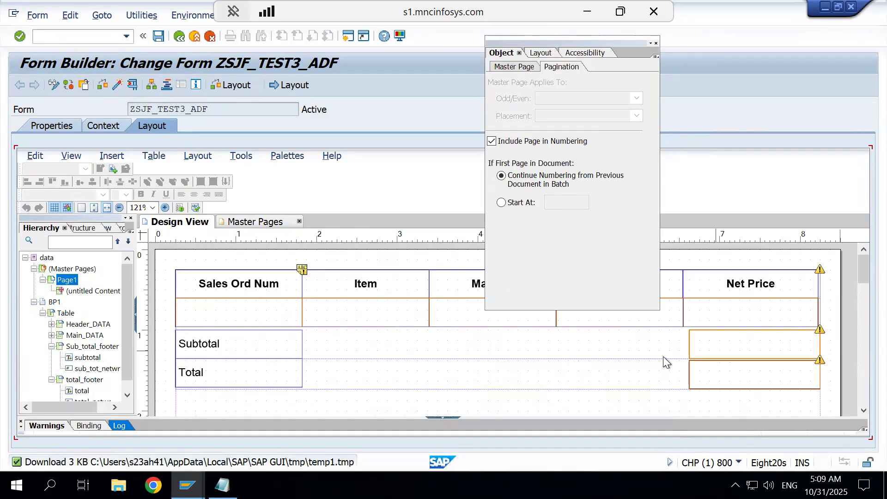
{"action": "left_click", "coordinate": [763, 343]}
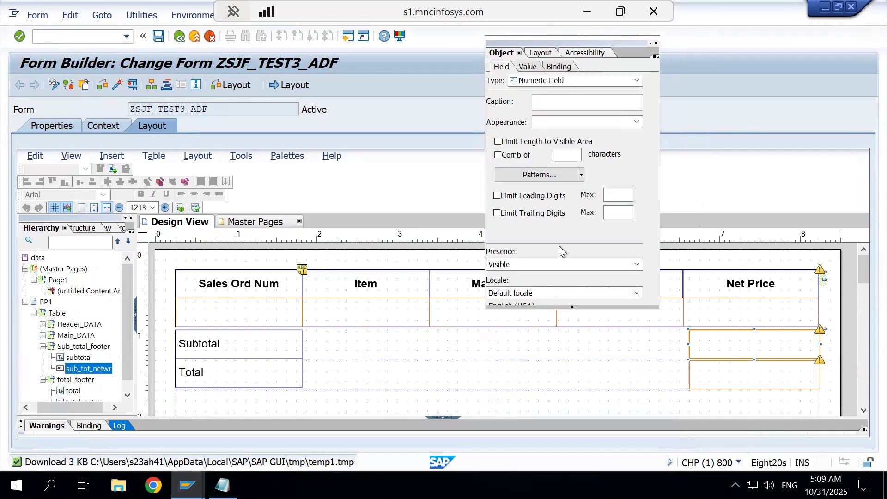
{"action": "left_click", "coordinate": [536, 70]}
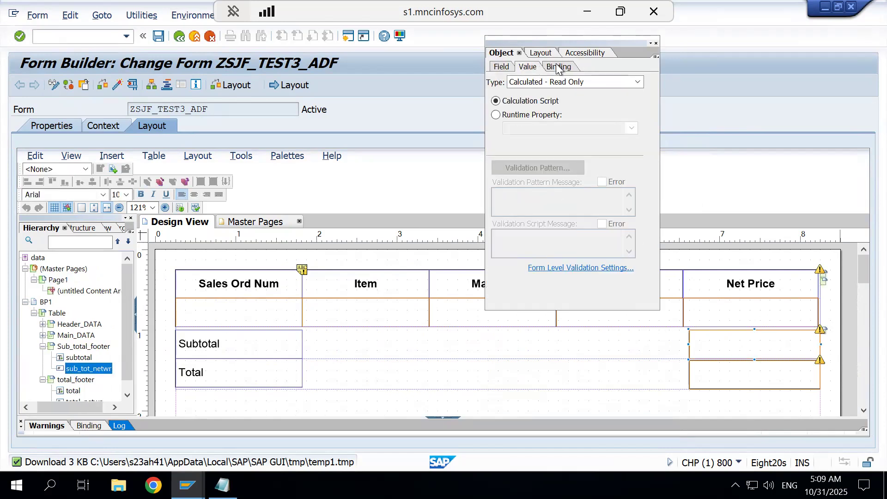
{"action": "left_click", "coordinate": [558, 69]}
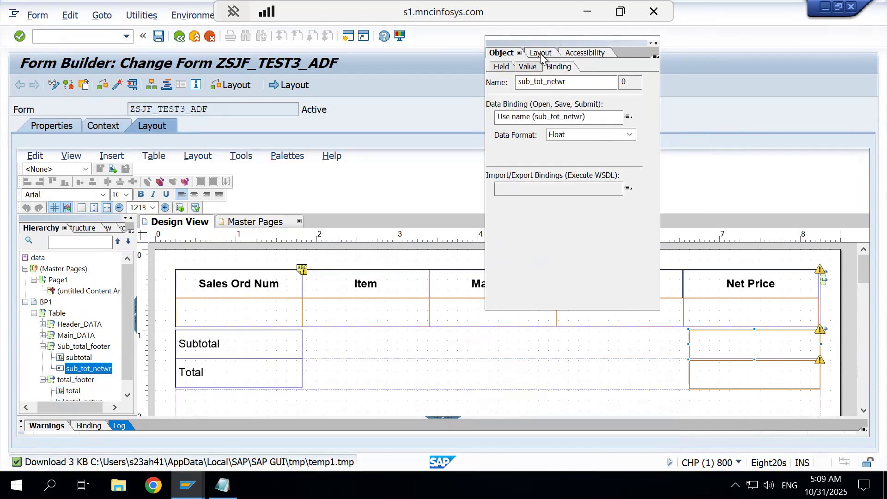
{"action": "left_click", "coordinate": [542, 54]}
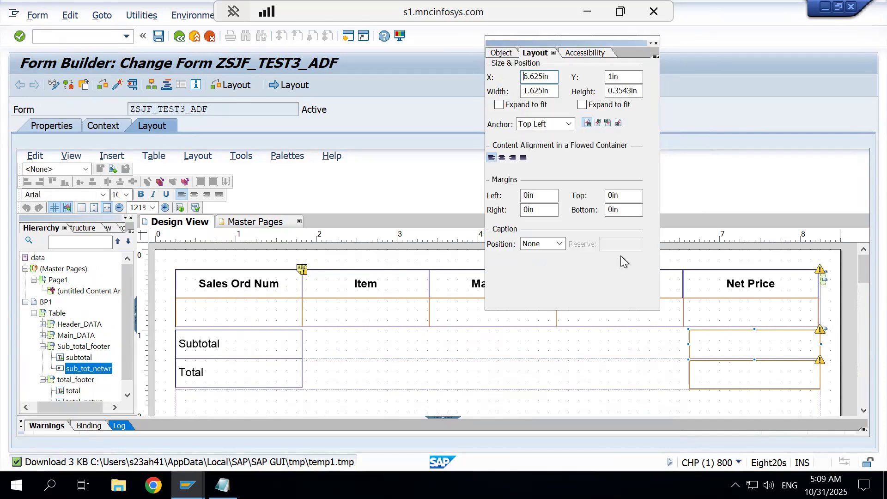
Test the form, saving its changes, and generate a print preview with output device lp01
{"action": "left_click", "coordinate": [133, 87]}
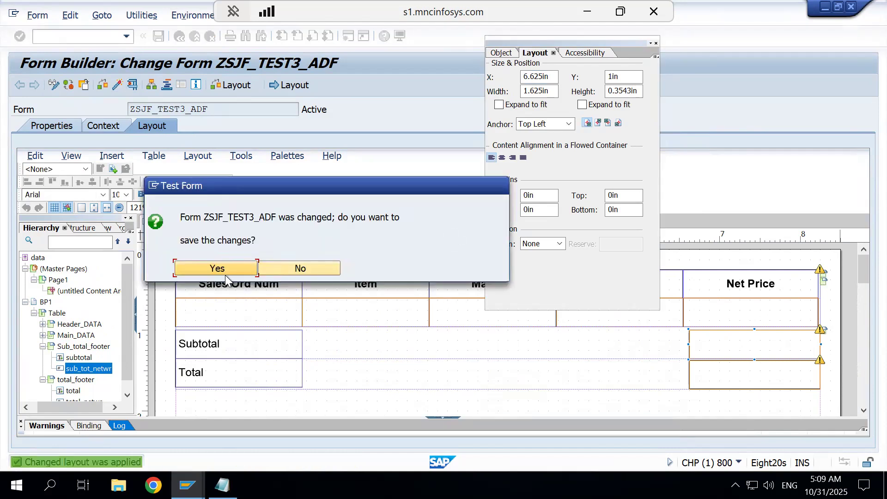
{"action": "left_click", "coordinate": [225, 270]}
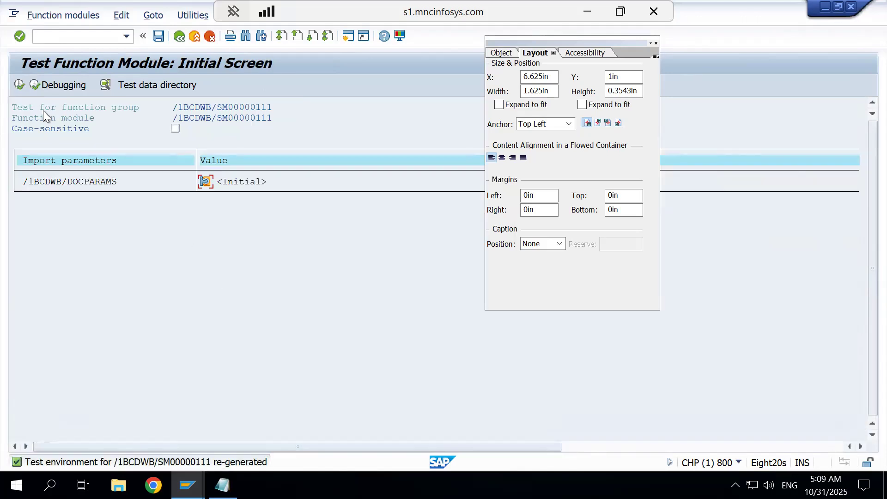
{"action": "left_click", "coordinate": [17, 85]}
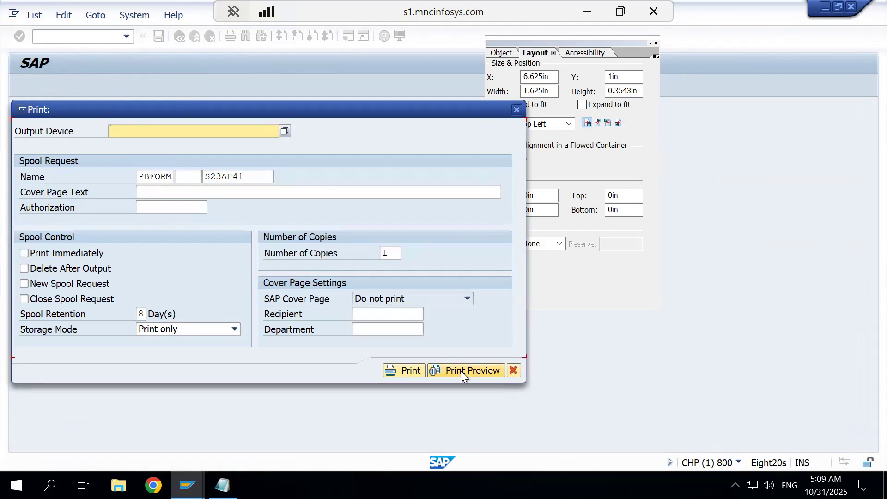
{"action": "left_click", "coordinate": [461, 370]}
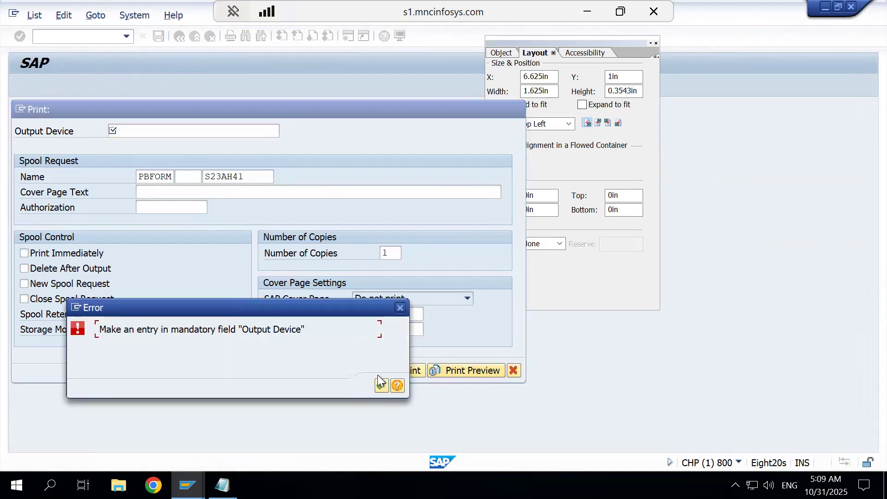
{"action": "left_click", "coordinate": [379, 384]}
{"action": "type", "text": "l"}
{"action": "left_click", "coordinate": [165, 140]}
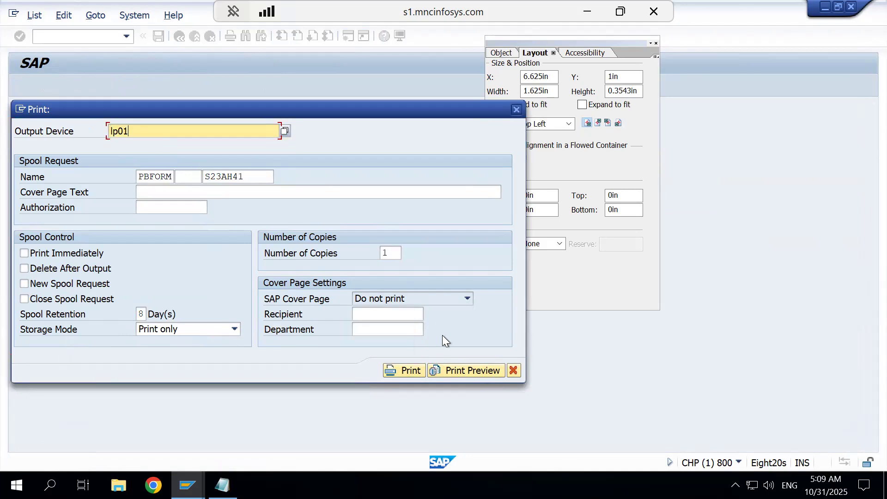
{"action": "left_click", "coordinate": [465, 369]}
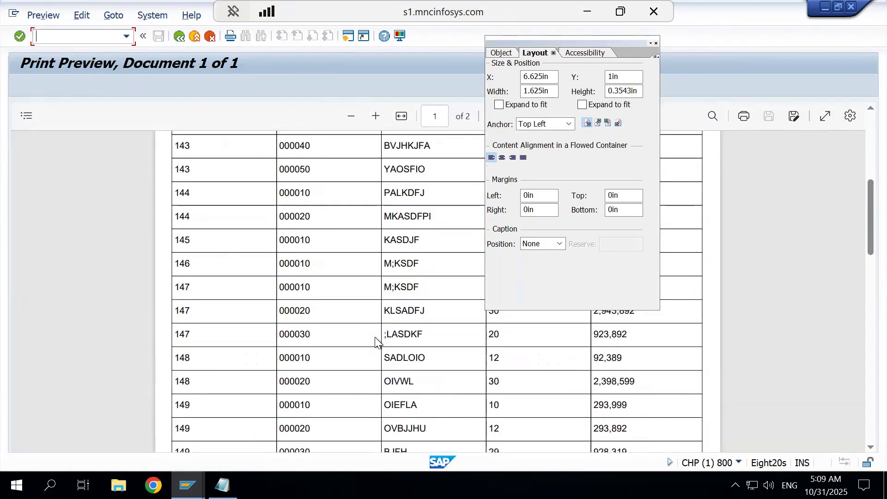
Examine the Subtotal row at the end of the first preview page and return to the form layout
{"action": "scroll", "coordinate": [375, 337], "scroll_direction": "down", "scroll_amount": 5}
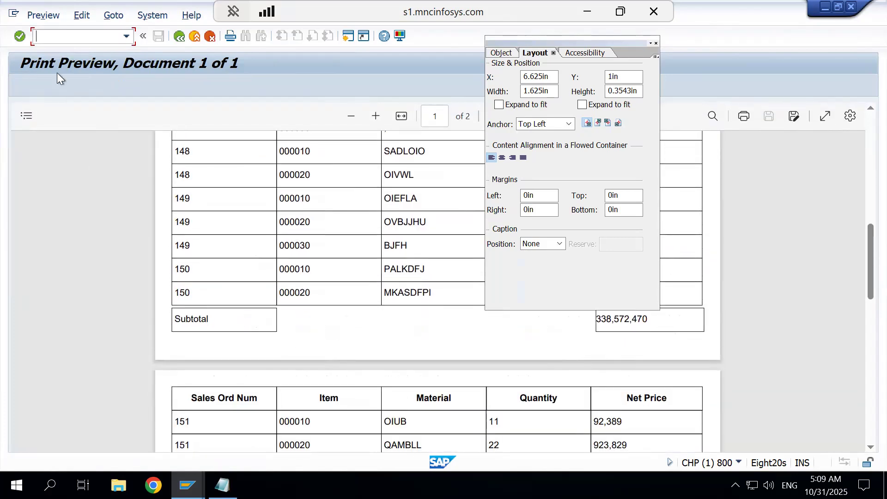
{"action": "left_click", "coordinate": [180, 37]}
{"action": "left_click", "coordinate": [180, 37]}
{"action": "left_click", "coordinate": [180, 37]}
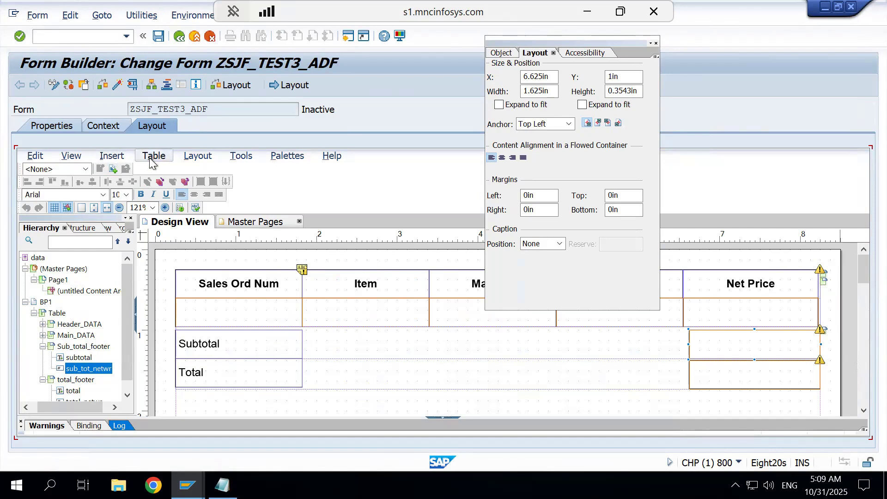
Insert a text object reading Subtotal into Sub_total_footer, placed at about X 1.875 in, Y 1 in
{"action": "left_click", "coordinate": [121, 157]}
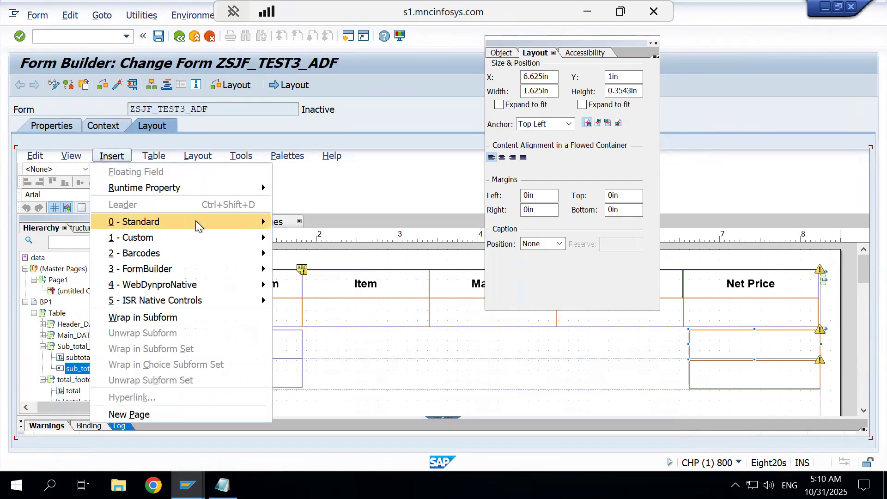
{"action": "mouse_move", "coordinate": [207, 222]}
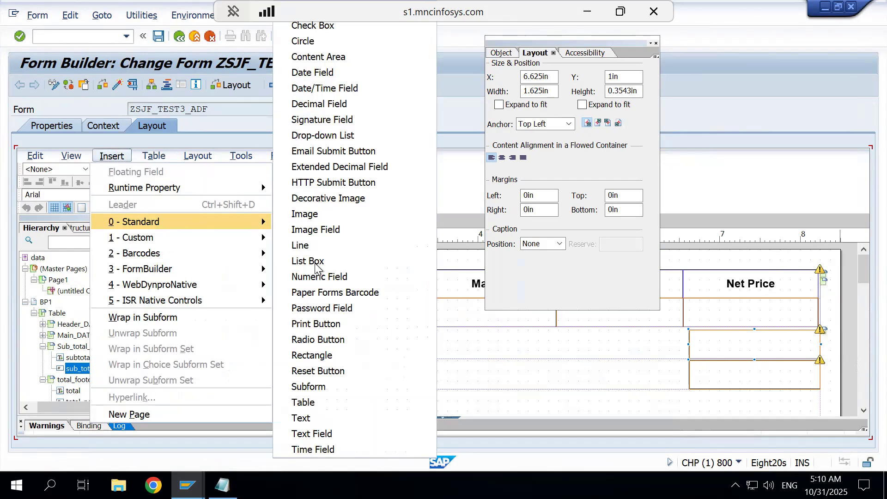
{"action": "left_click", "coordinate": [333, 416]}
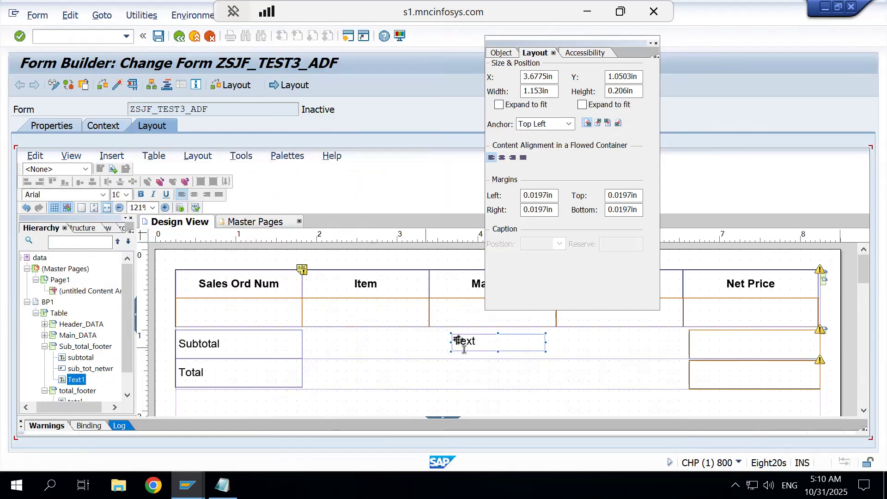
{"action": "left_click_drag", "start_coordinate": [468, 347], "coordinate": [330, 343]}
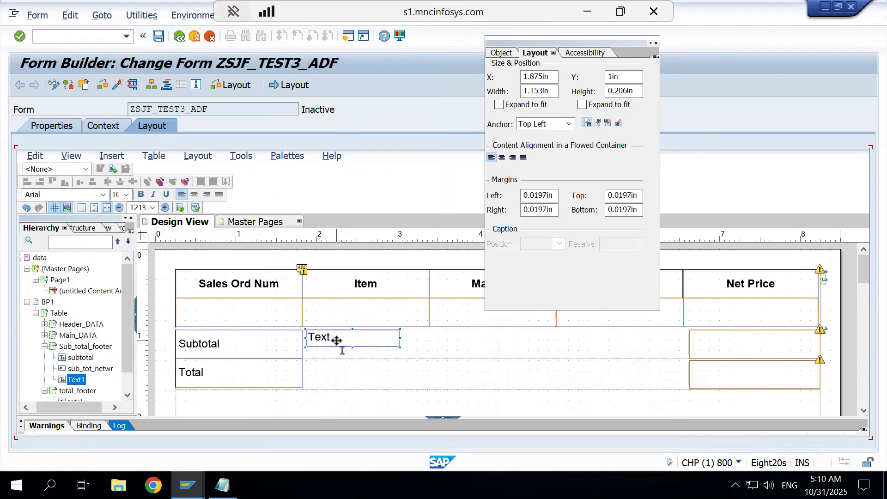
{"action": "double_click", "coordinate": [327, 335]}
{"action": "key", "text": "Delete"}
{"action": "type", "text": "Subtotal"}
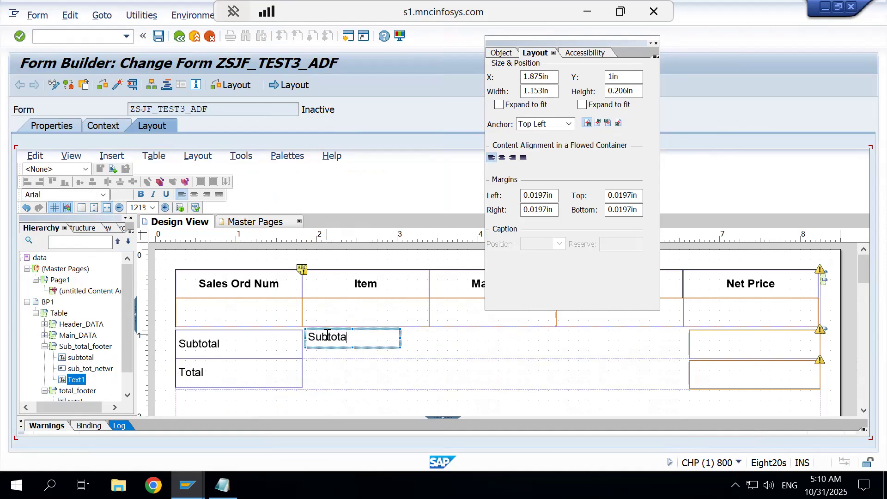
{"action": "left_click", "coordinate": [381, 345]}
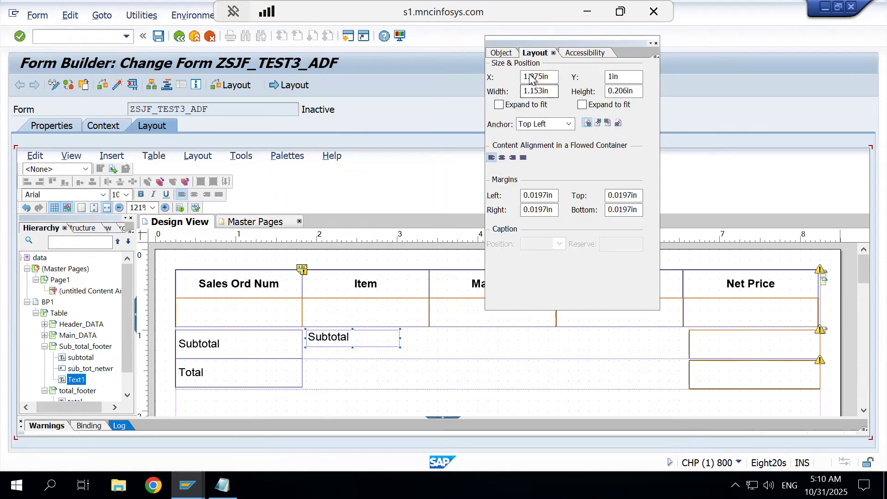
Examine the object and layout properties of the new Subtotal text, including its anchor options, keeping Top Left
{"action": "left_click", "coordinate": [503, 54]}
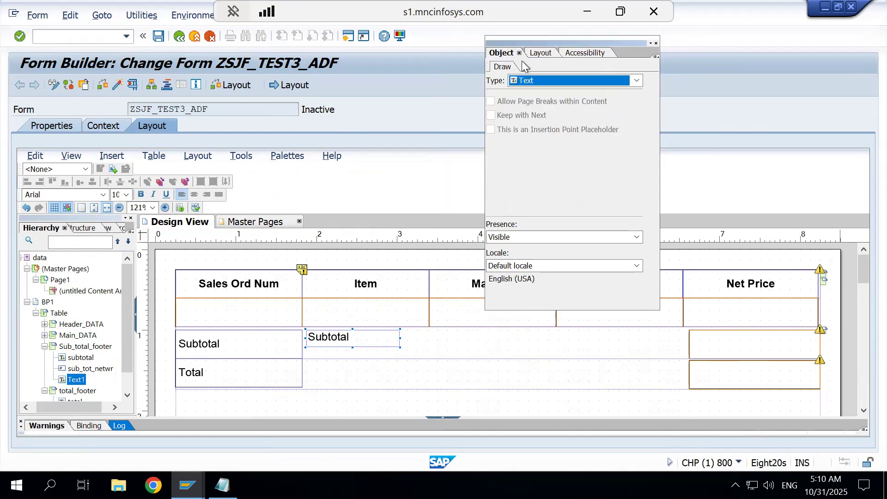
{"action": "left_click", "coordinate": [545, 55]}
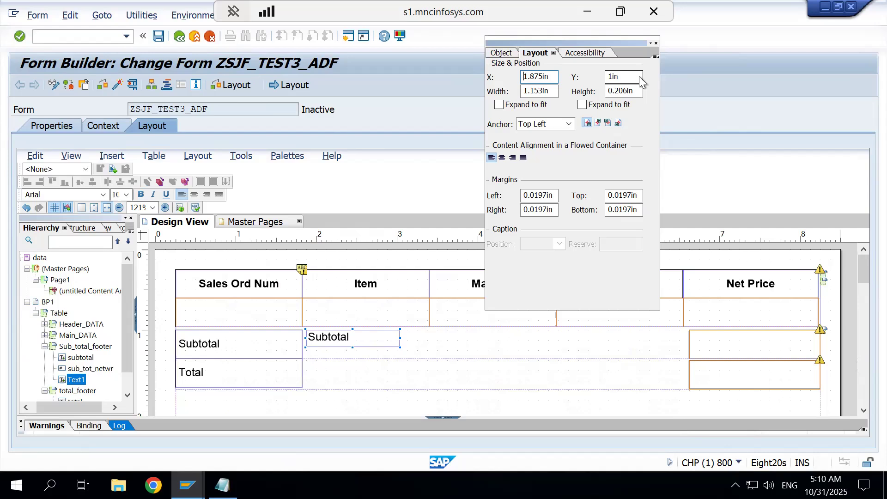
{"action": "left_click", "coordinate": [412, 405]}
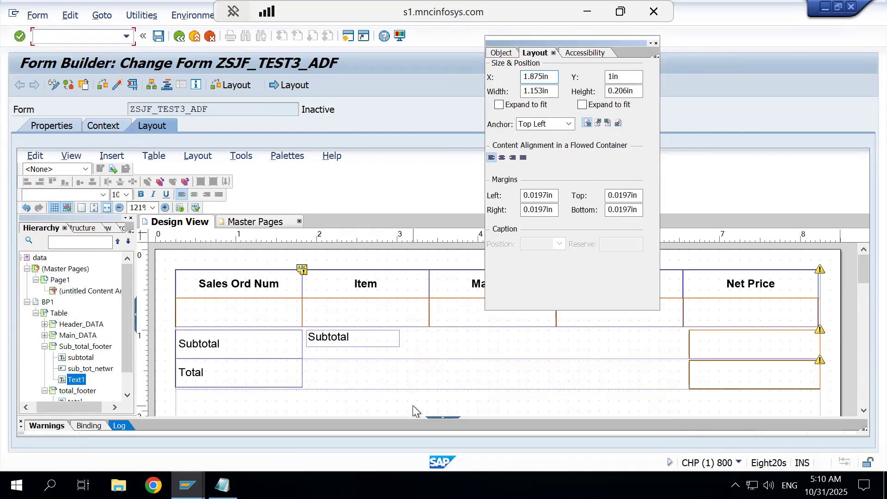
{"action": "left_click", "coordinate": [392, 347]}
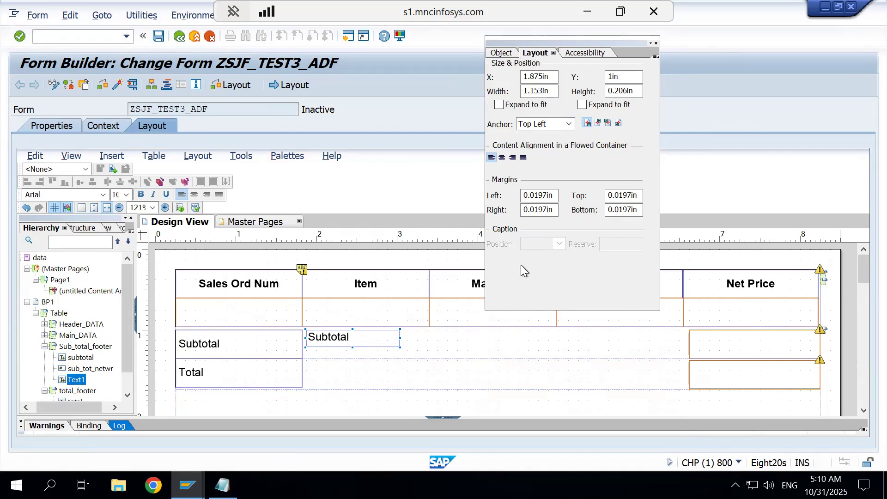
{"action": "left_click", "coordinate": [502, 55]}
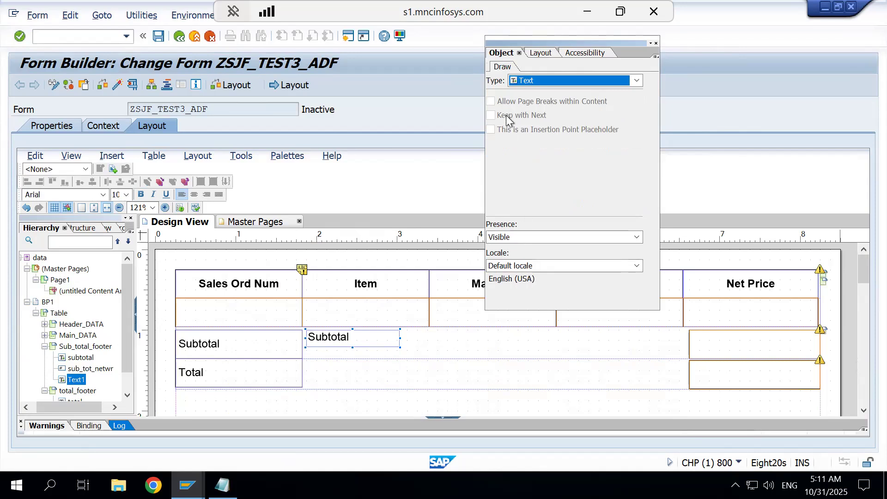
{"action": "left_click", "coordinate": [538, 53]}
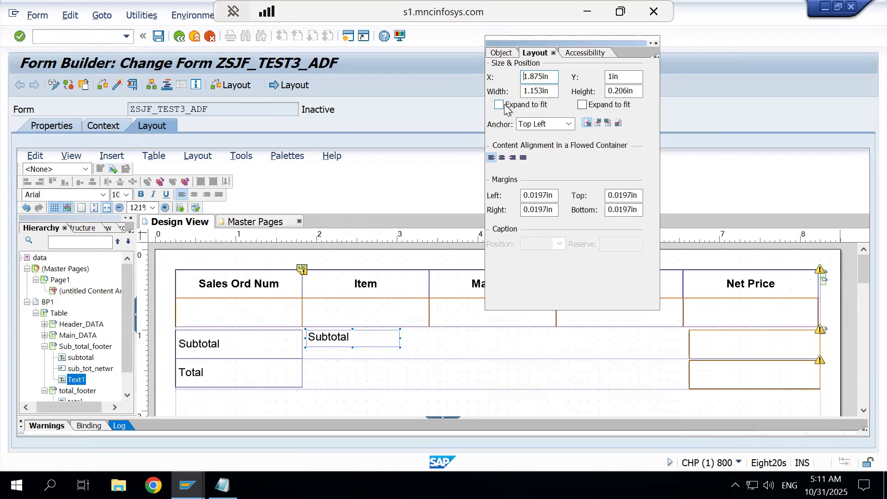
{"action": "left_click", "coordinate": [543, 125]}
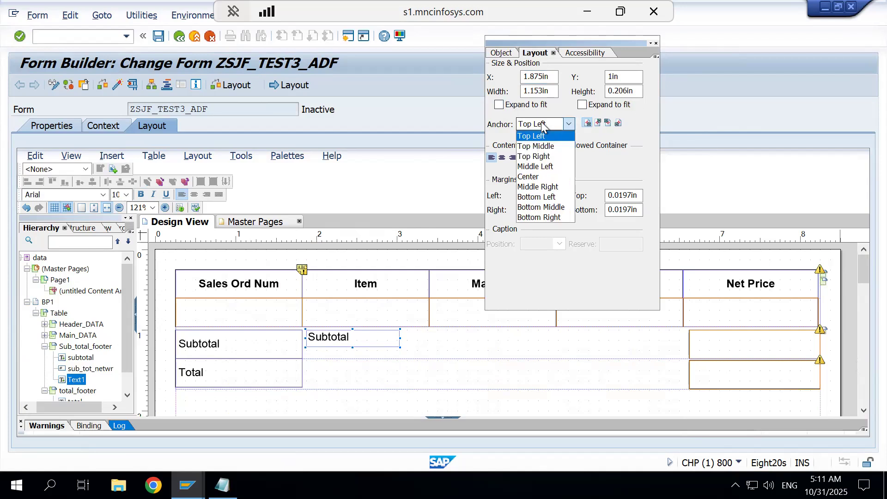
{"action": "left_click", "coordinate": [543, 125]}
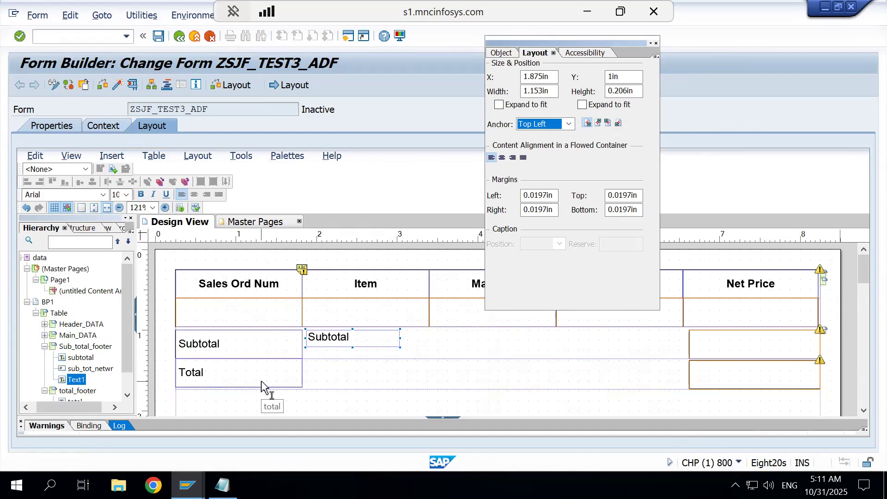
Delete the extra Subtotal text object beside the original subtotal label
{"action": "left_click", "coordinate": [473, 340]}
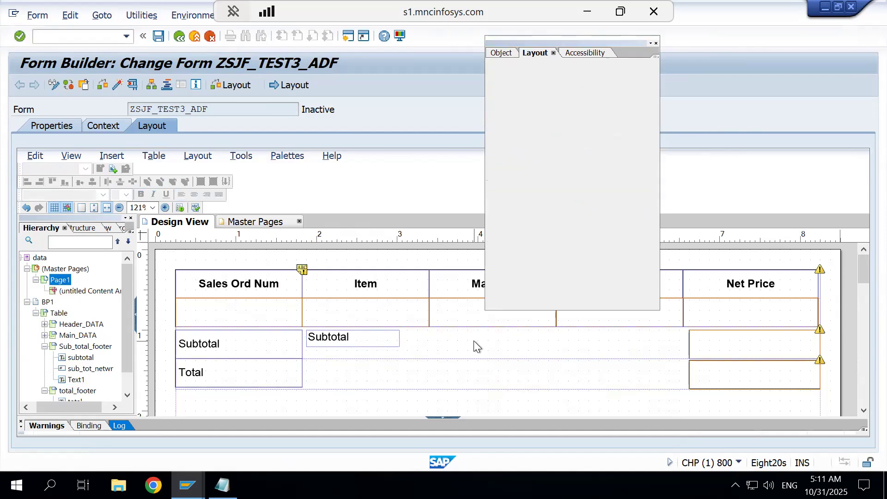
{"action": "left_click", "coordinate": [347, 344]}
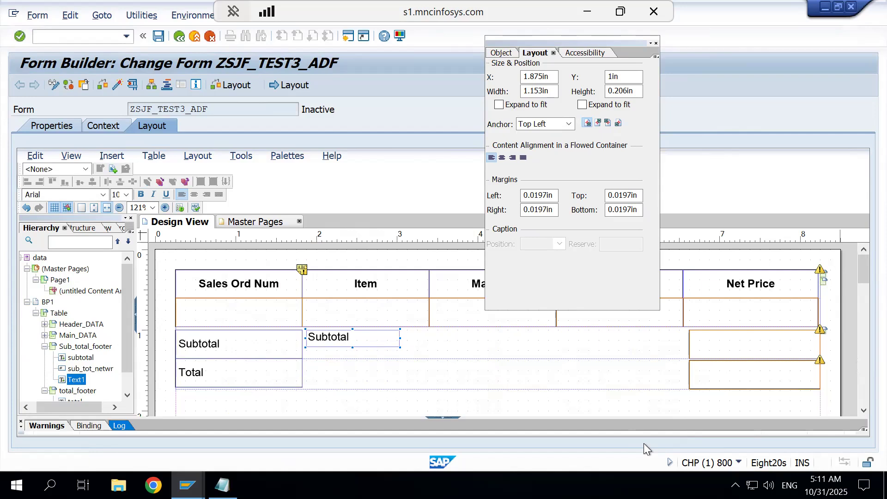
{"action": "key", "text": "Delete"}
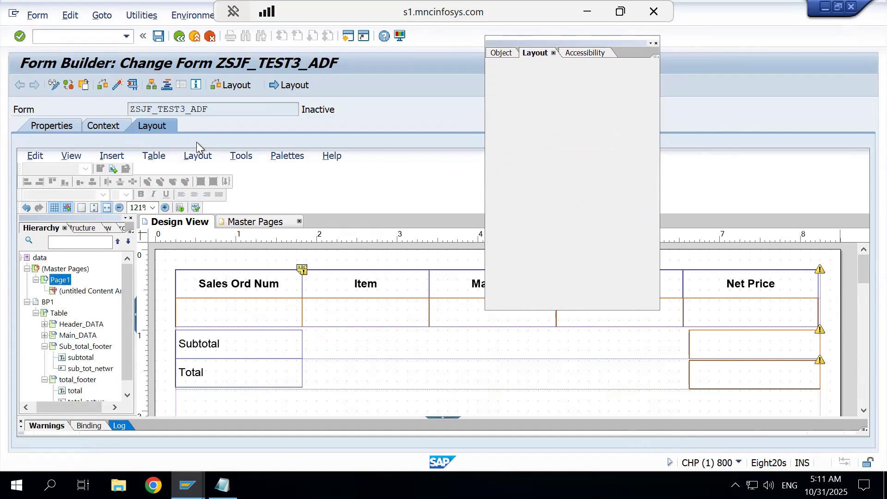
Insert a text field and place it in Sub_total_footer at about X 3.875 in, Y 1.02 in
{"action": "left_click", "coordinate": [104, 157]}
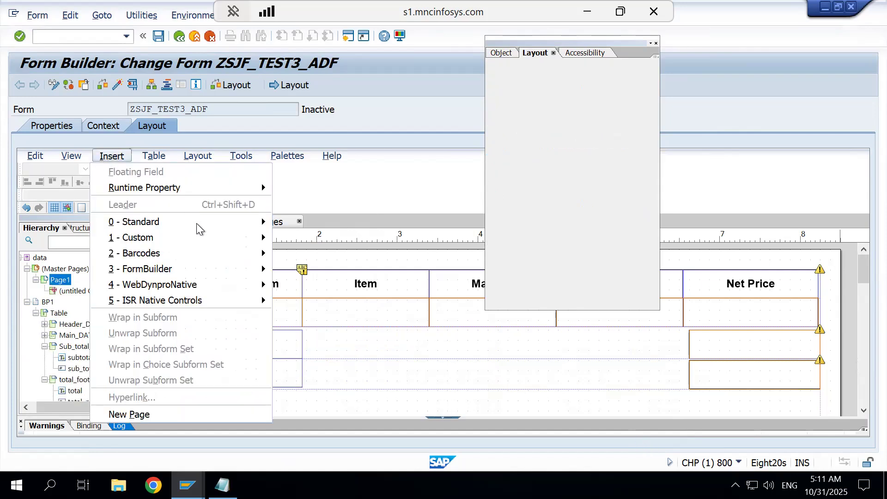
{"action": "mouse_move", "coordinate": [196, 224]}
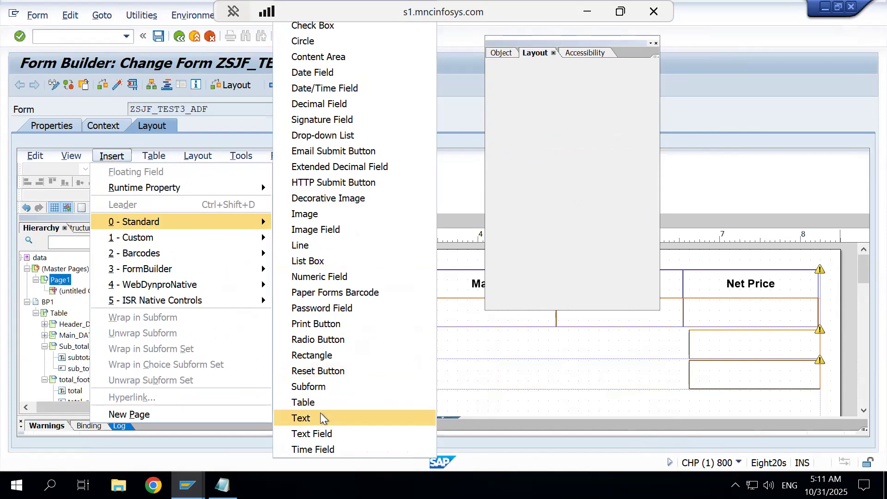
{"action": "left_click", "coordinate": [334, 433]}
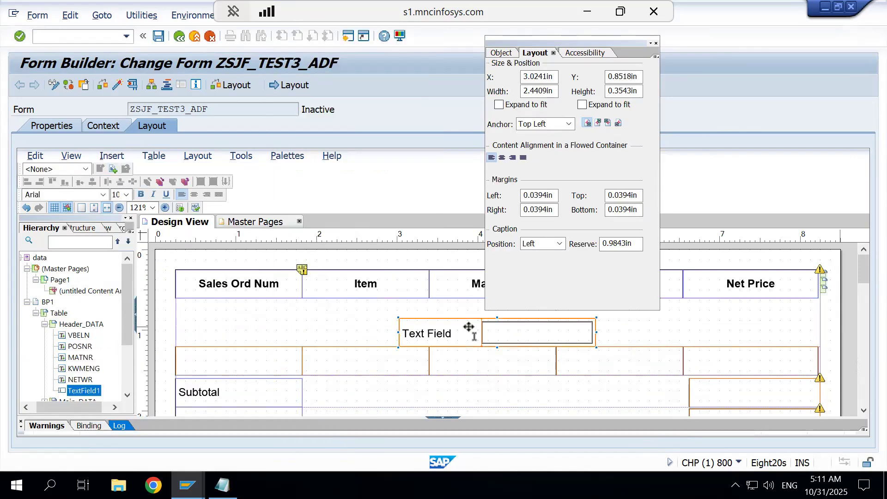
{"action": "left_click_drag", "start_coordinate": [508, 333], "coordinate": [573, 398]}
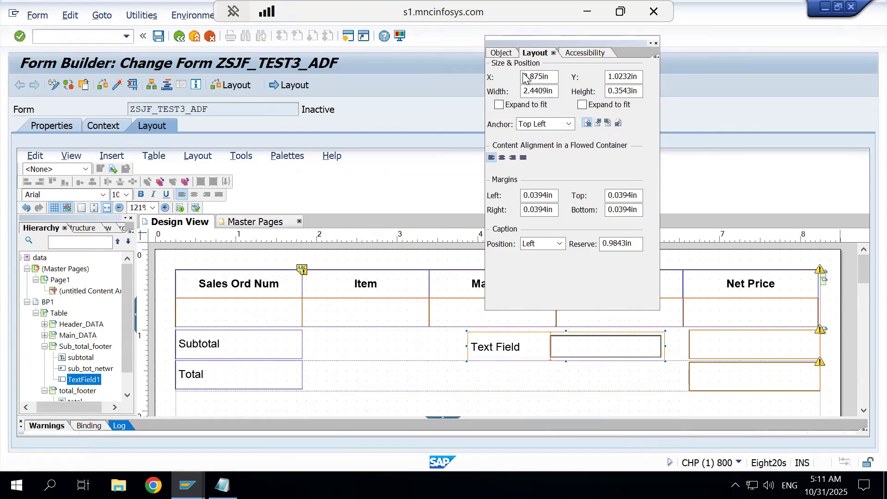
Set the appearance of the new text field in Sub_total_footer to None
{"action": "left_click", "coordinate": [501, 53]}
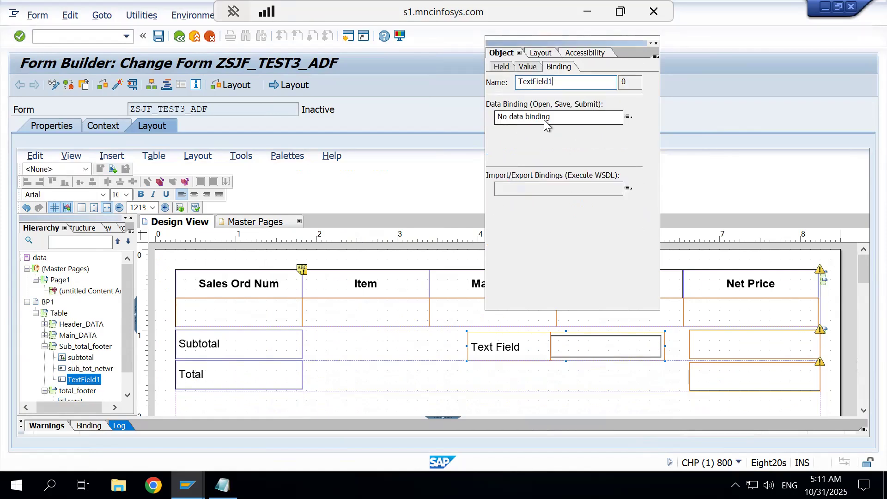
{"action": "left_click", "coordinate": [502, 68]}
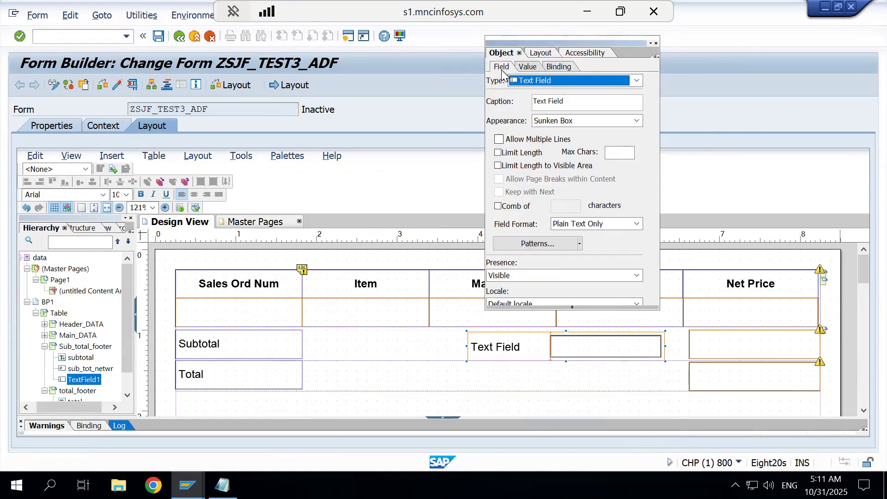
{"action": "left_click", "coordinate": [568, 122]}
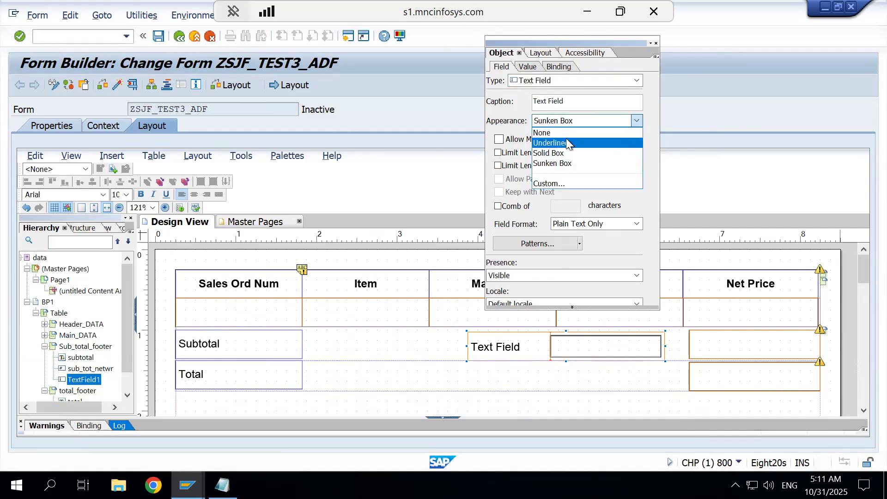
{"action": "left_click", "coordinate": [561, 133]}
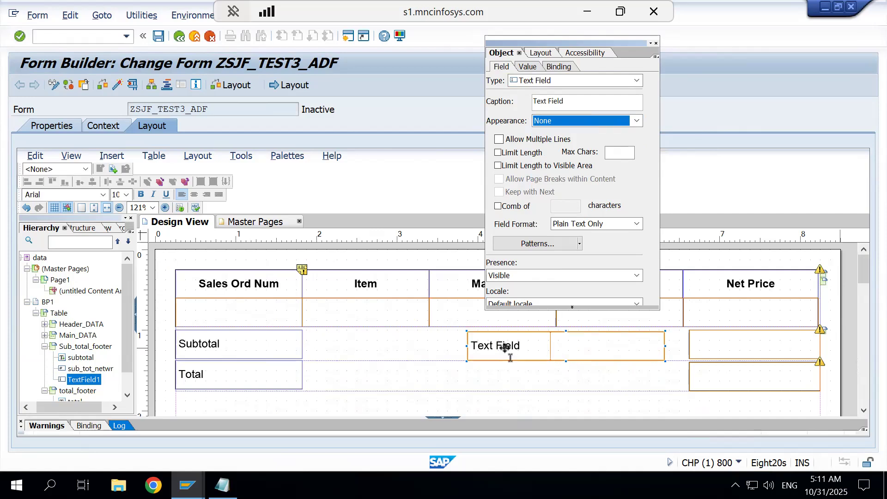
Set the new text field's caption position to None
{"action": "left_click", "coordinate": [531, 67]}
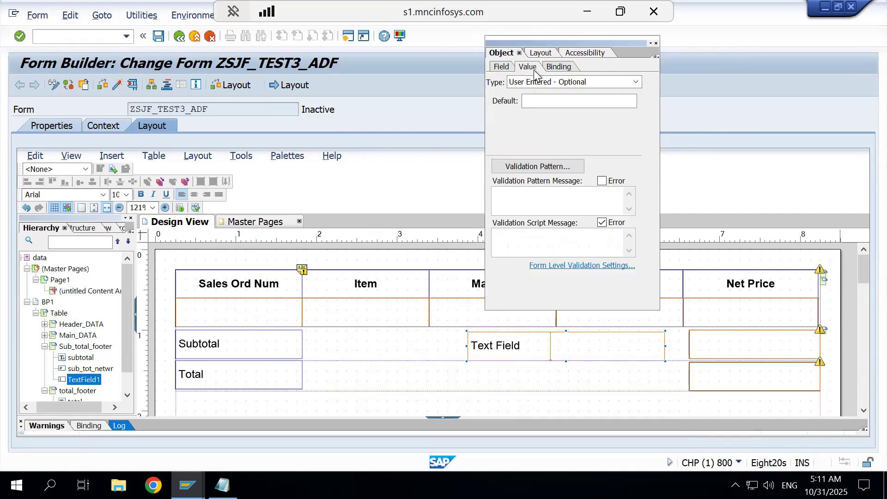
{"action": "left_click", "coordinate": [538, 54]}
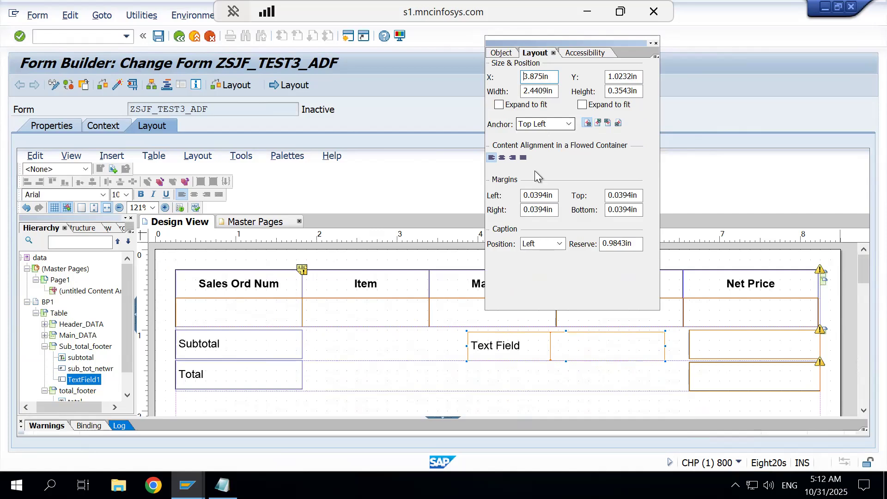
{"action": "left_click", "coordinate": [560, 124]}
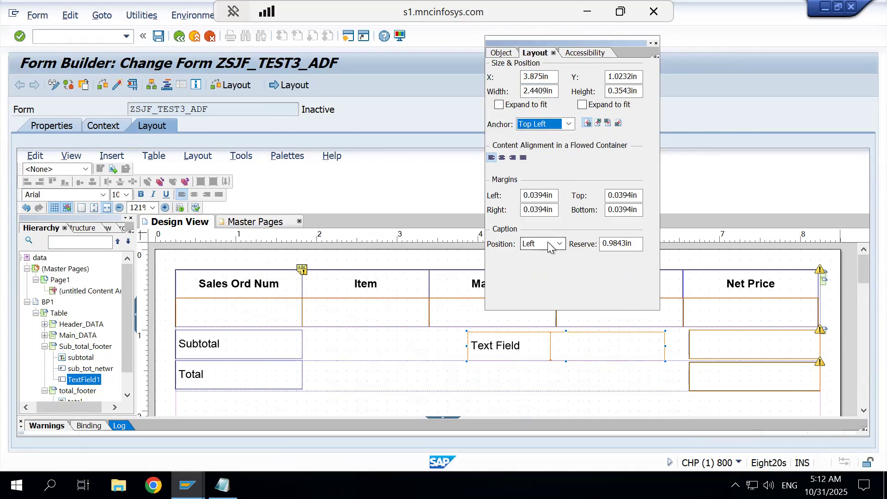
{"action": "left_click", "coordinate": [548, 243]}
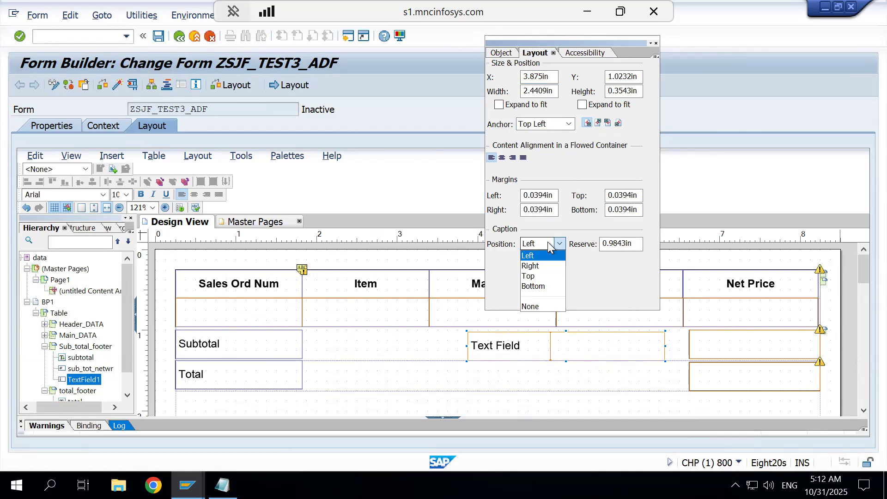
{"action": "left_click", "coordinate": [547, 307]}
Move the captionless field in Sub_total_footer beside the net price subtotal field and change its type to Numeric Field
{"action": "left_click_drag", "start_coordinate": [539, 350], "coordinate": [632, 346]}
{"action": "left_click", "coordinate": [714, 348]}
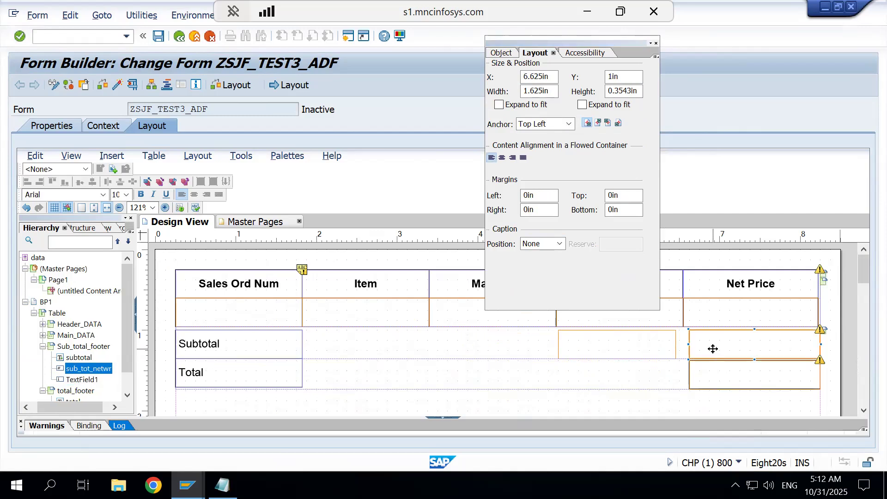
{"action": "left_click", "coordinate": [647, 345]}
{"action": "left_click", "coordinate": [502, 54]}
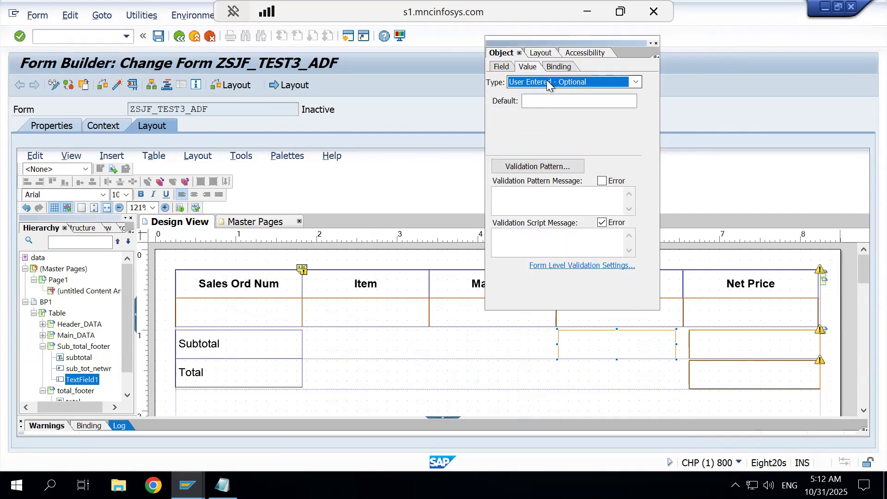
{"action": "left_click", "coordinate": [507, 67]}
{"action": "left_click", "coordinate": [550, 80]}
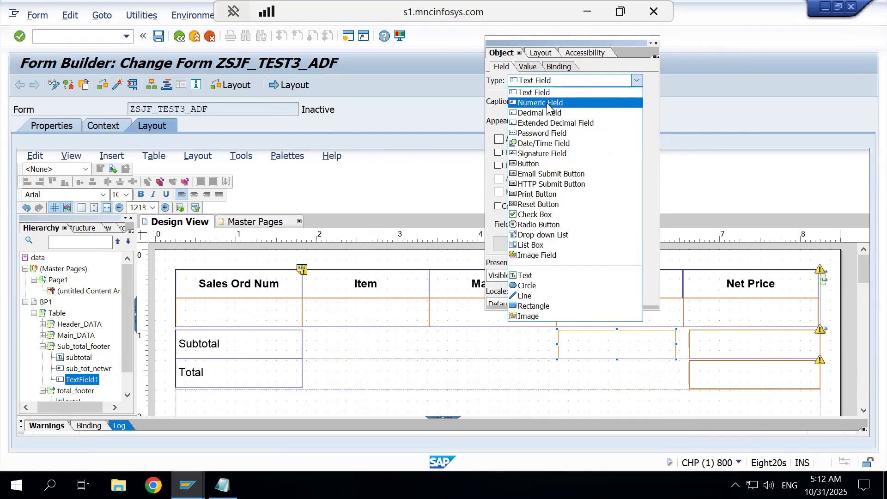
{"action": "left_click", "coordinate": [548, 103]}
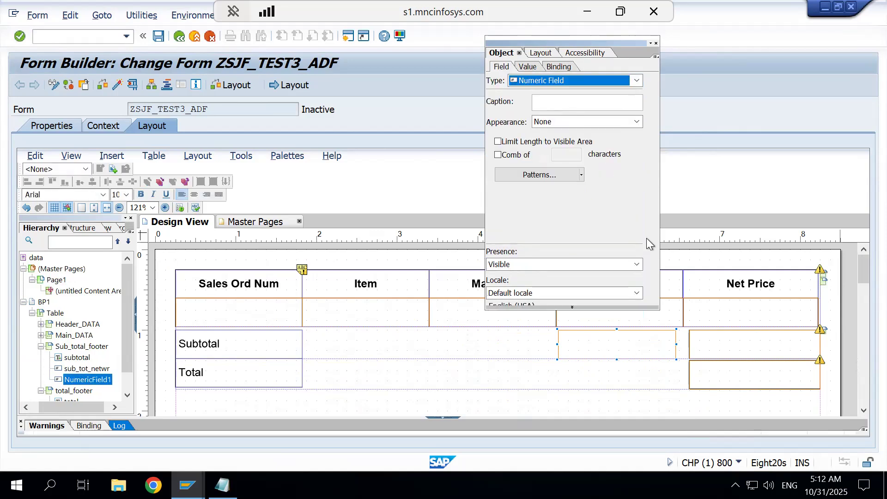
Open the calculate script of sub_tot_netwr in the Script Editor and copy the whole script
{"action": "left_click", "coordinate": [765, 352]}
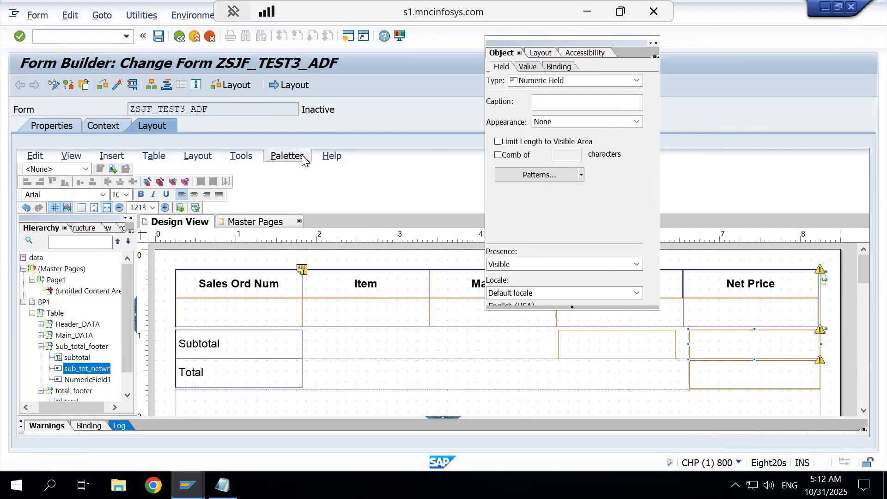
{"action": "left_click", "coordinate": [287, 156]}
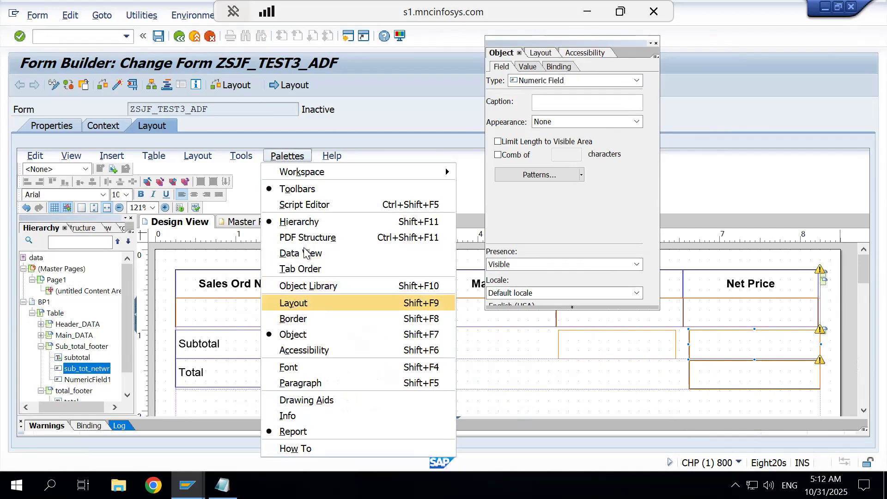
{"action": "left_click", "coordinate": [300, 205]}
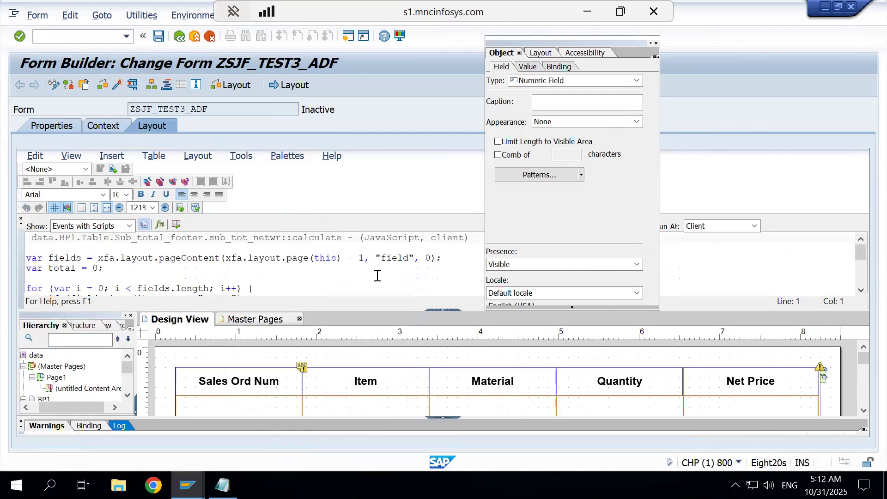
{"action": "left_click", "coordinate": [279, 281]}
{"action": "scroll", "coordinate": [279, 281], "scroll_direction": "down", "scroll_amount": 2}
{"action": "scroll", "coordinate": [279, 280], "scroll_direction": "down", "scroll_amount": 1}
{"action": "left_click_drag", "start_coordinate": [206, 289], "coordinate": [2, 261]}
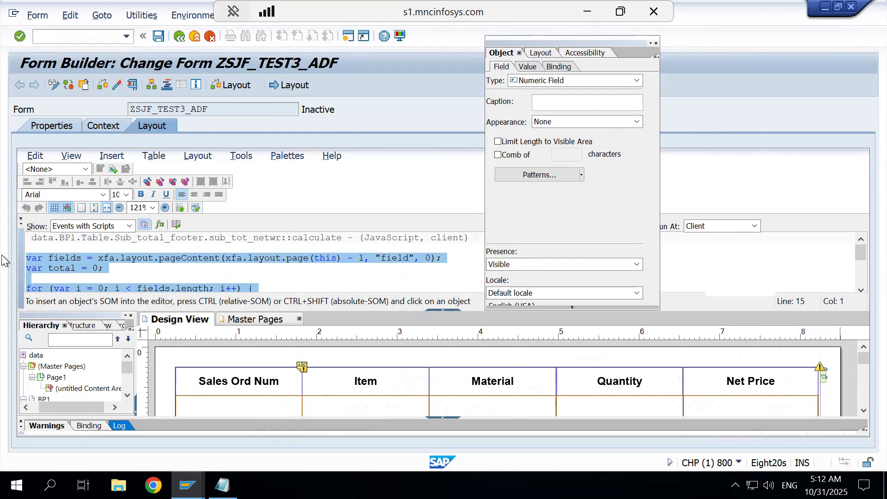
Paste the copied script into the new numeric field's calculate event with JavaScript as language, and accept making the field read-only
{"action": "left_click", "coordinate": [862, 411]}
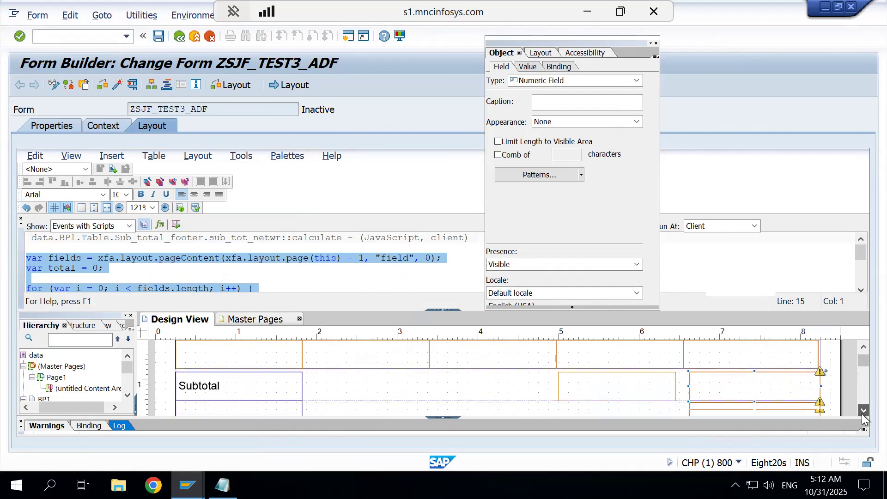
{"action": "left_click", "coordinate": [646, 389]}
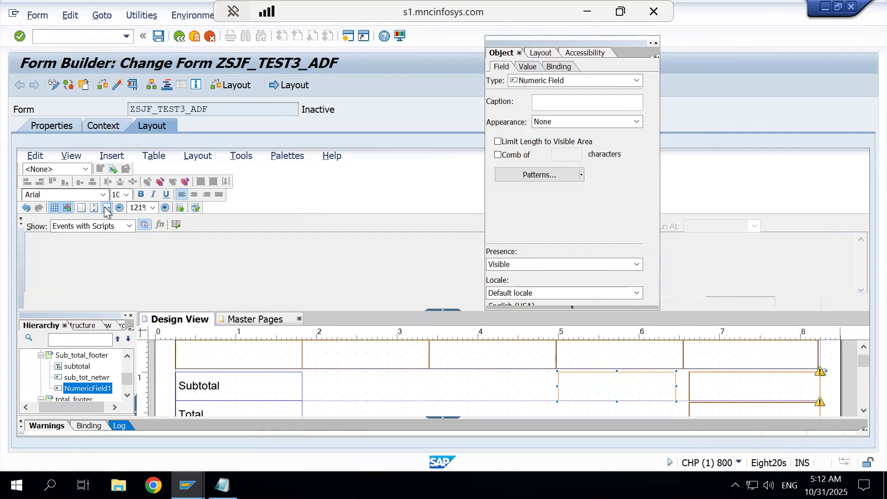
{"action": "left_click", "coordinate": [129, 226]}
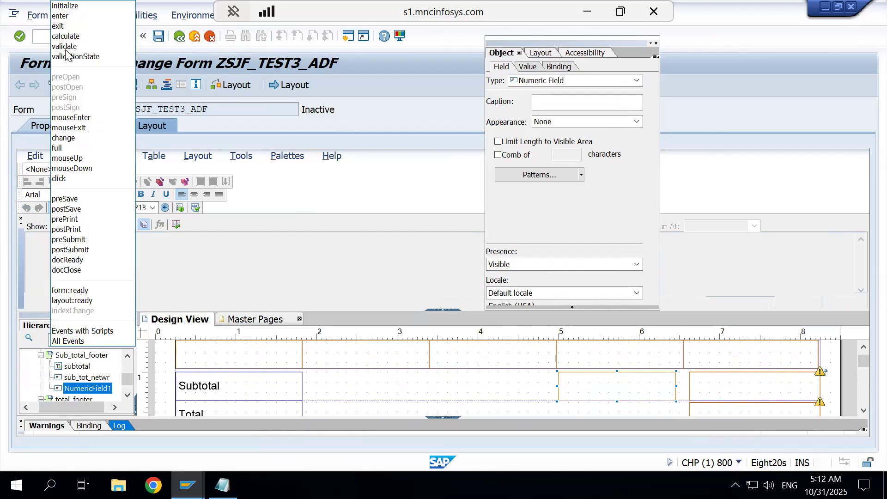
{"action": "left_click", "coordinate": [66, 37]}
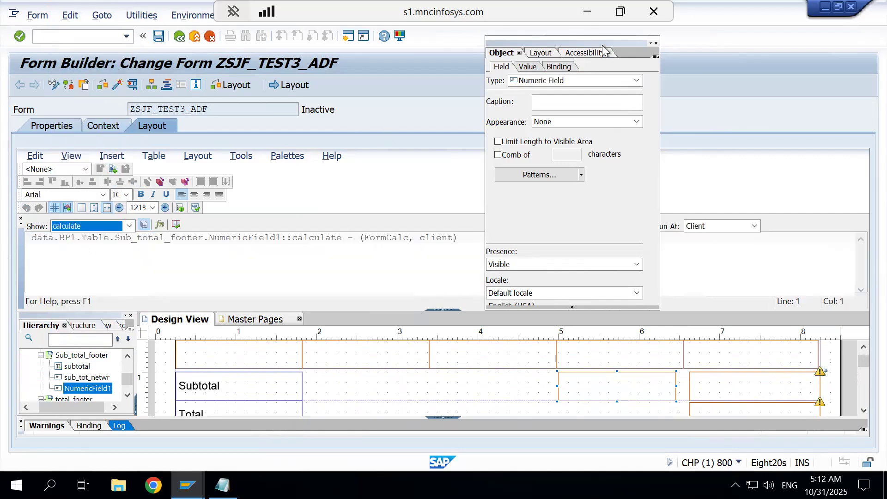
{"action": "left_click_drag", "start_coordinate": [616, 45], "coordinate": [739, 57]}
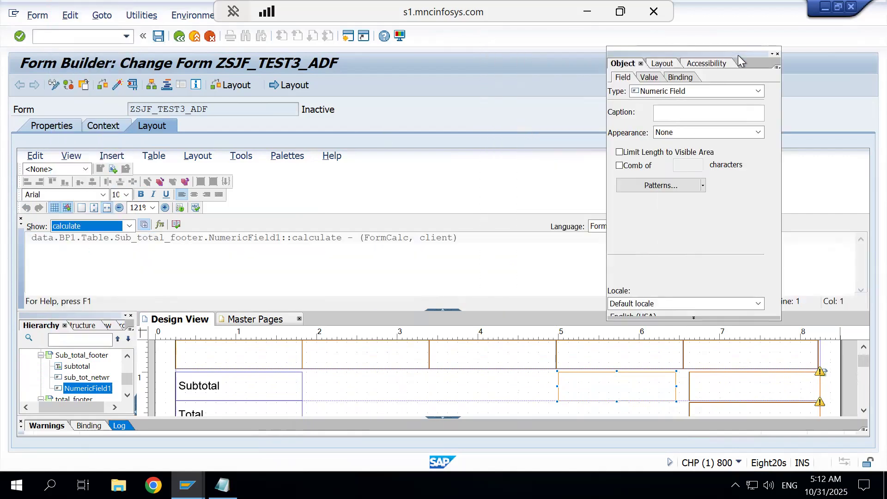
{"action": "left_click", "coordinate": [598, 226]}
{"action": "left_click", "coordinate": [600, 248]}
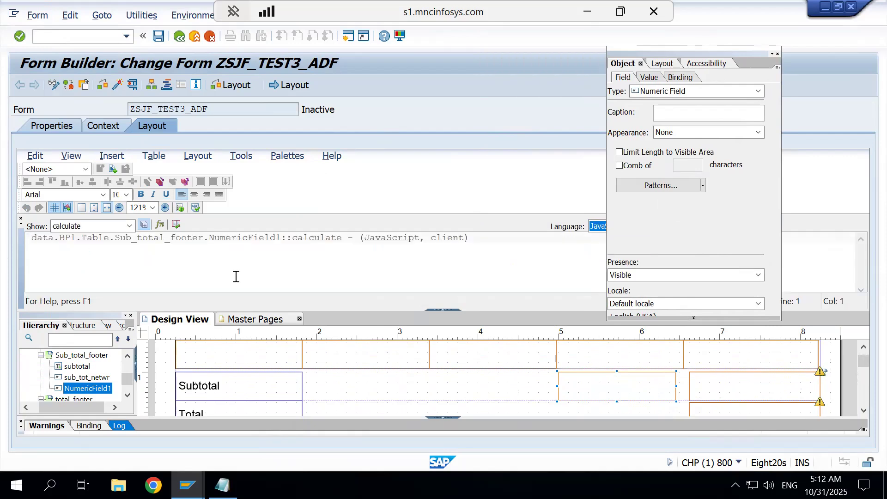
{"action": "left_click", "coordinate": [159, 258]}
{"action": "key", "text": "ctrl+v"}
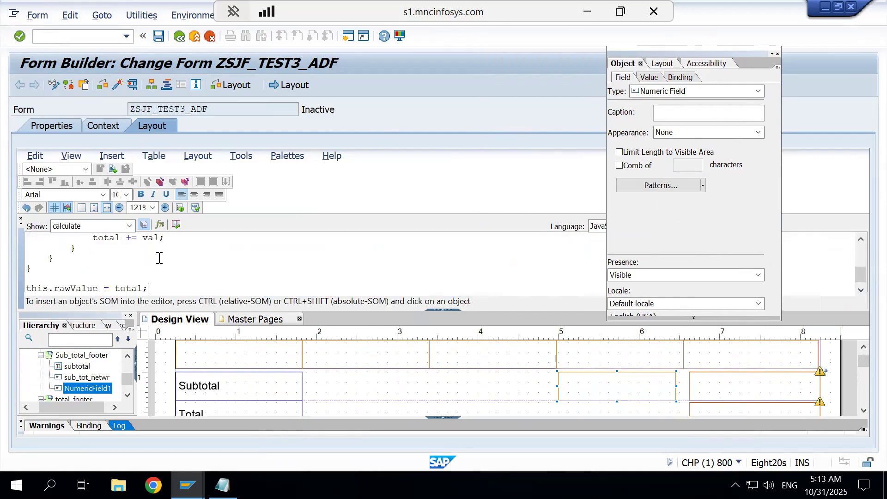
{"action": "left_click", "coordinate": [771, 392]}
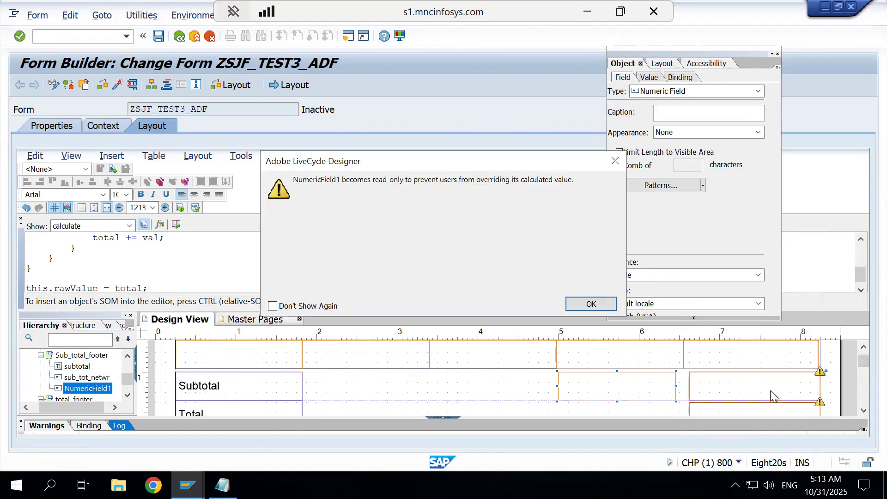
{"action": "left_click", "coordinate": [592, 305]}
Delete the sub_tot_netwr field and move the new numeric field into its place under Net Price
{"action": "left_click", "coordinate": [737, 386]}
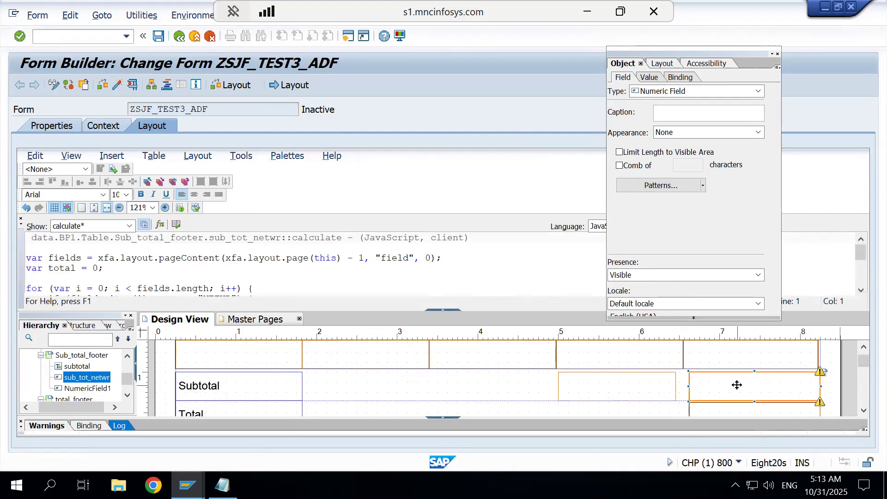
{"action": "key", "text": "Delete"}
{"action": "left_click_drag", "start_coordinate": [645, 384], "coordinate": [777, 389]}
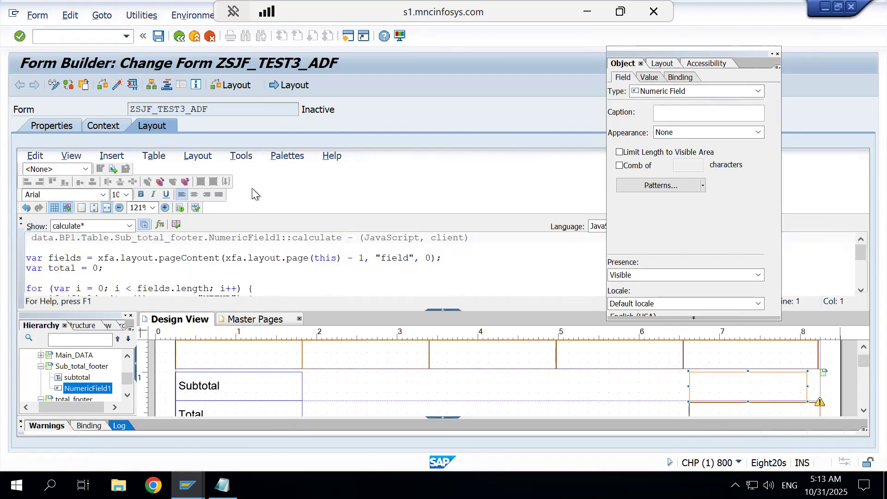
Activate form ZSJF_TEST3_ADF and open its generated function module for testing
{"action": "left_click", "coordinate": [117, 88]}
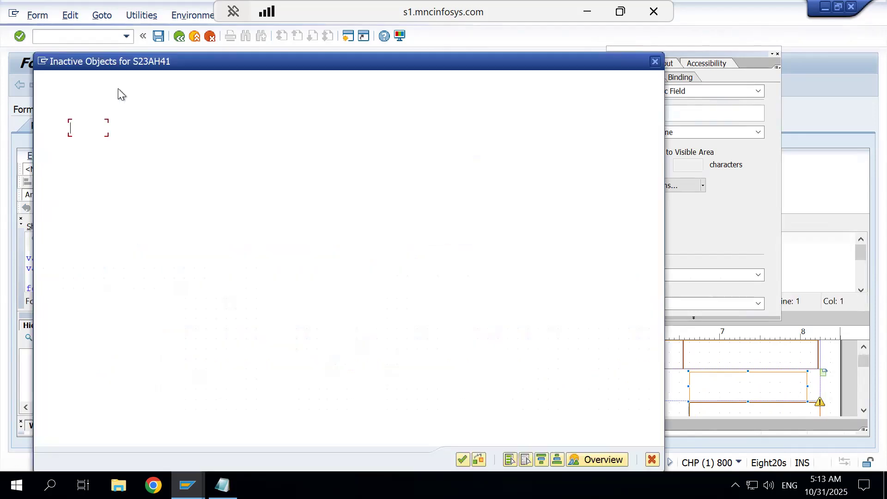
{"action": "left_click", "coordinate": [462, 459]}
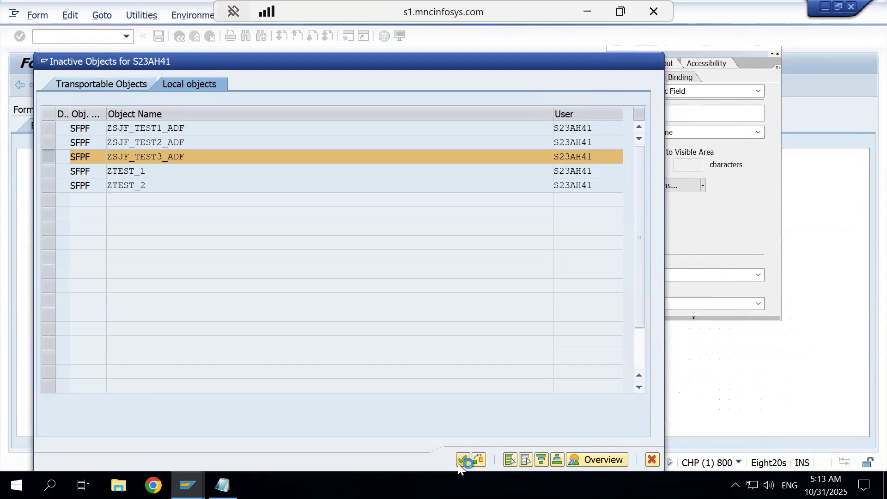
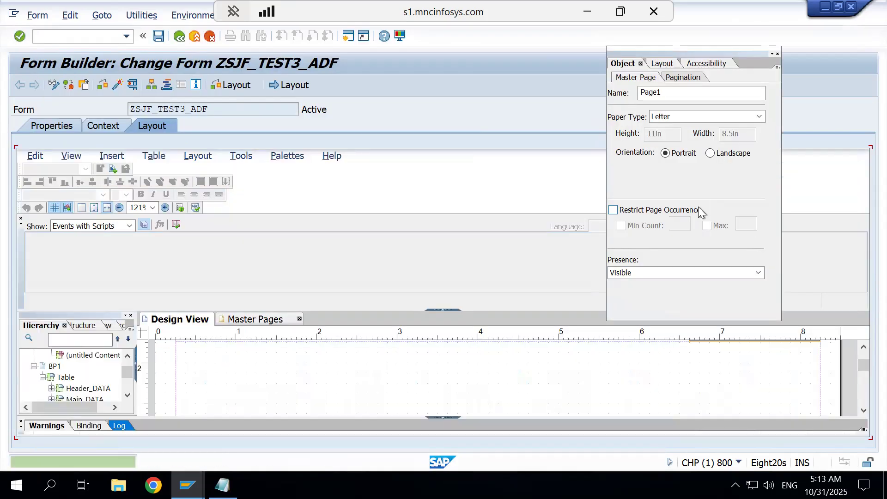
{"action": "left_click", "coordinate": [133, 85]}
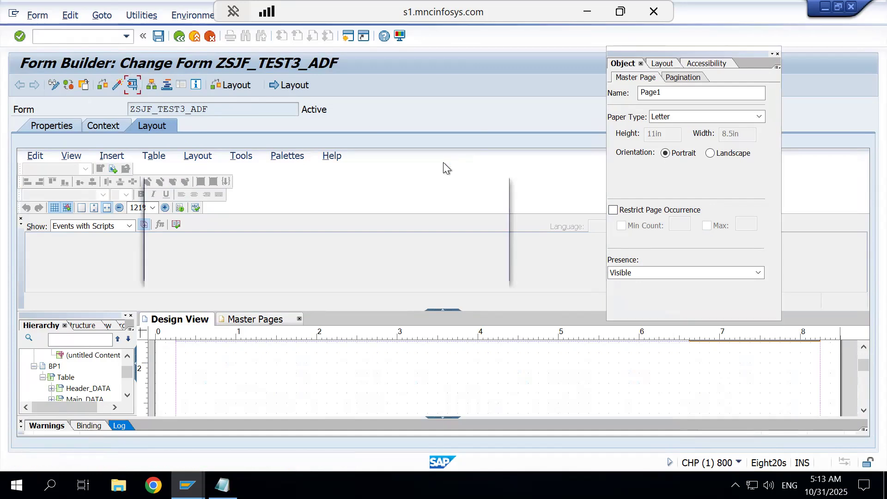
{"action": "left_click", "coordinate": [187, 270]}
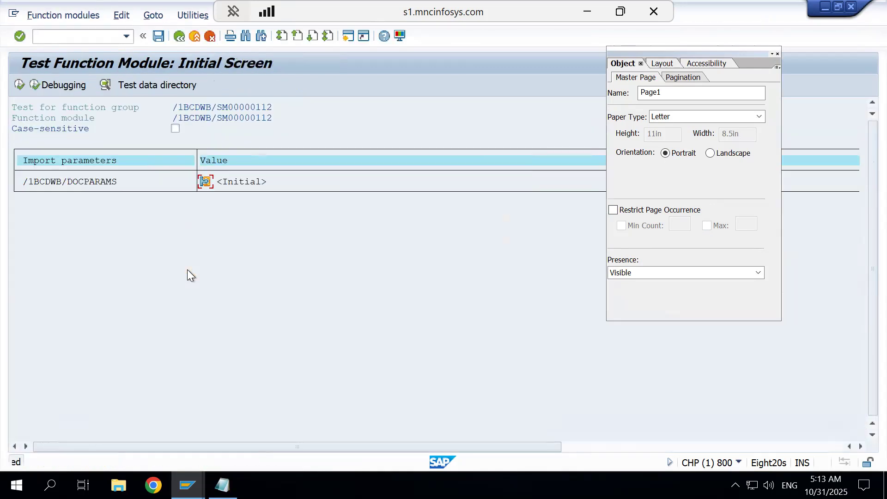
Execute the function module test and show the form in print preview with output device lp01
{"action": "left_click", "coordinate": [19, 84]}
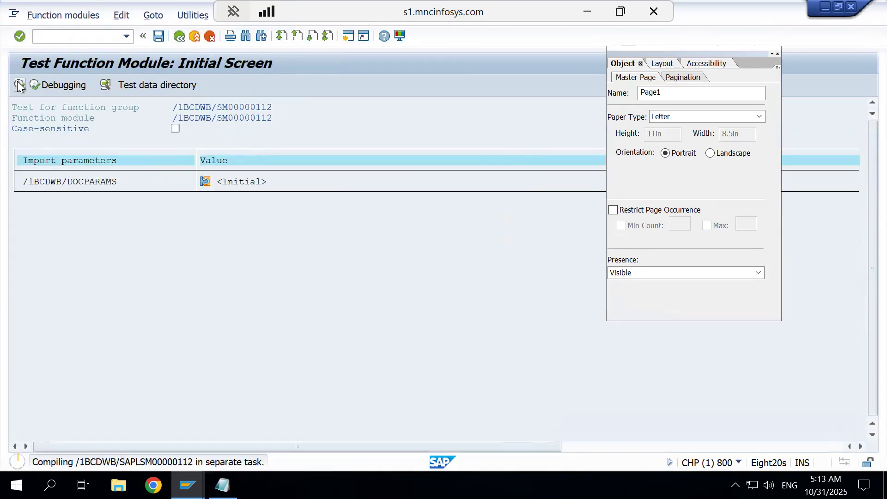
{"action": "type", "text": "l"}
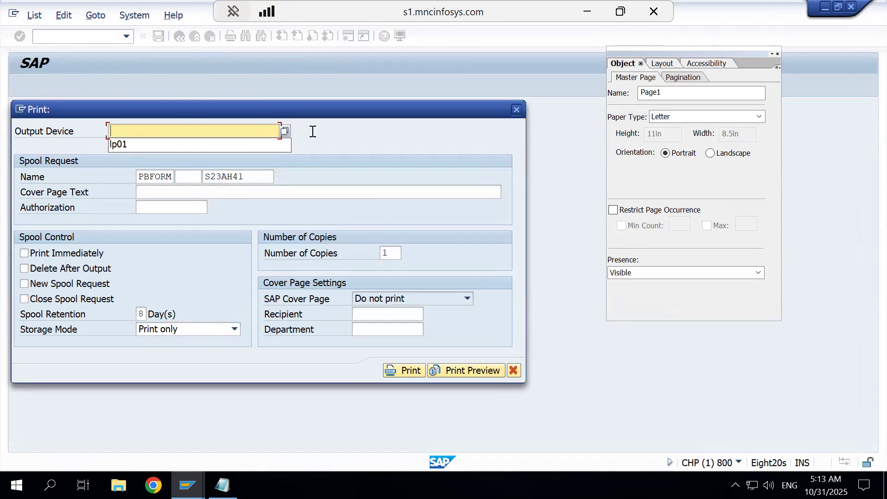
{"action": "left_click", "coordinate": [238, 151]}
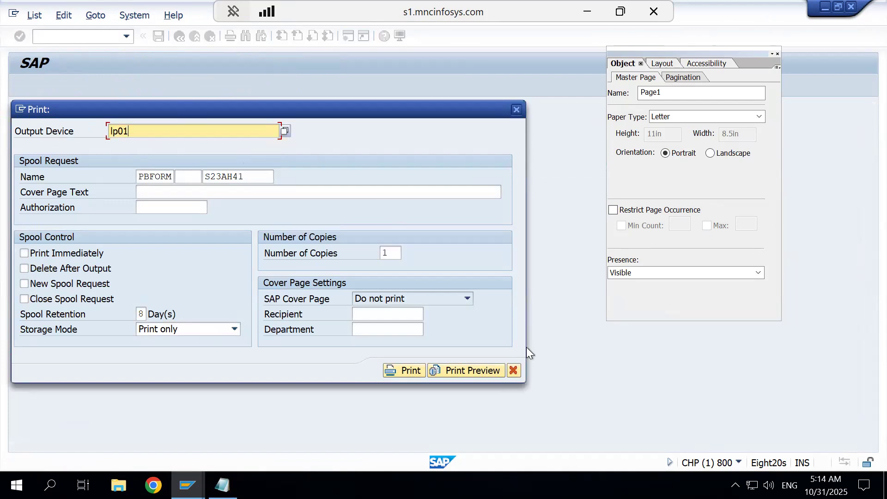
{"action": "left_click", "coordinate": [469, 371]}
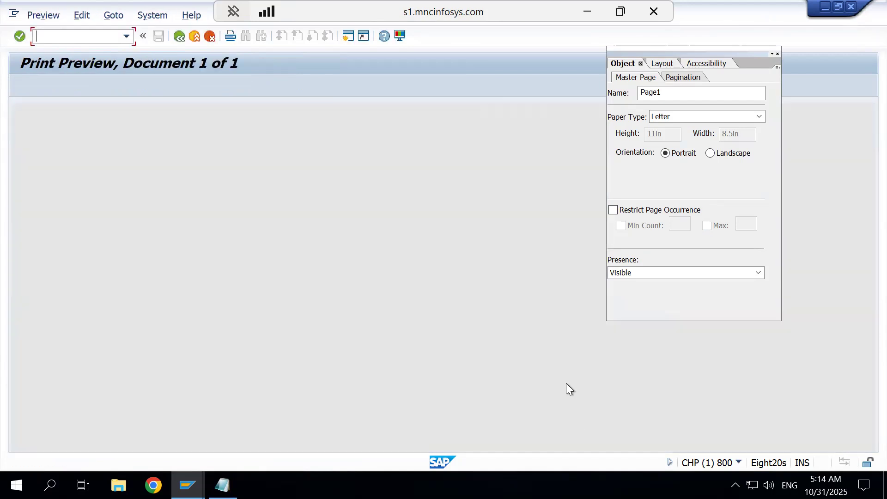
Examine the subtotals and total on both pages of the print preview, and return to the form layout
{"action": "scroll", "coordinate": [580, 415], "scroll_direction": "down", "scroll_amount": 5}
{"action": "scroll", "coordinate": [581, 418], "scroll_direction": "down", "scroll_amount": 5}
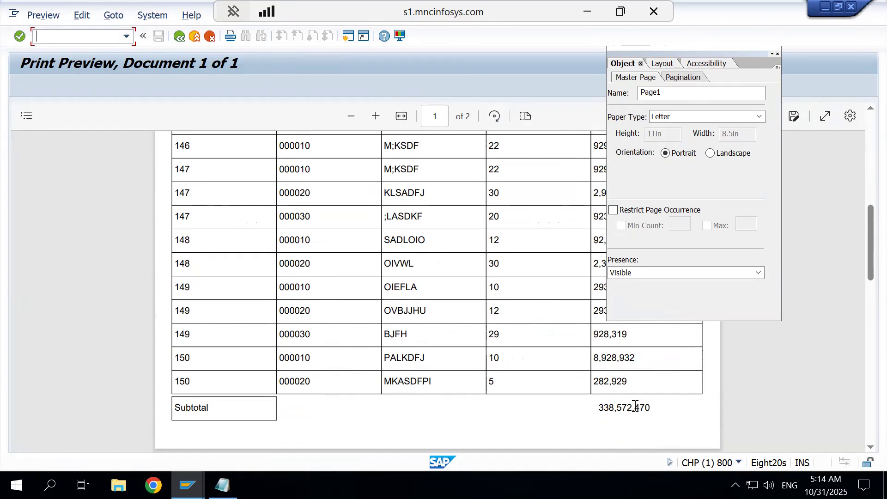
{"action": "scroll", "coordinate": [625, 418], "scroll_direction": "down", "scroll_amount": 5}
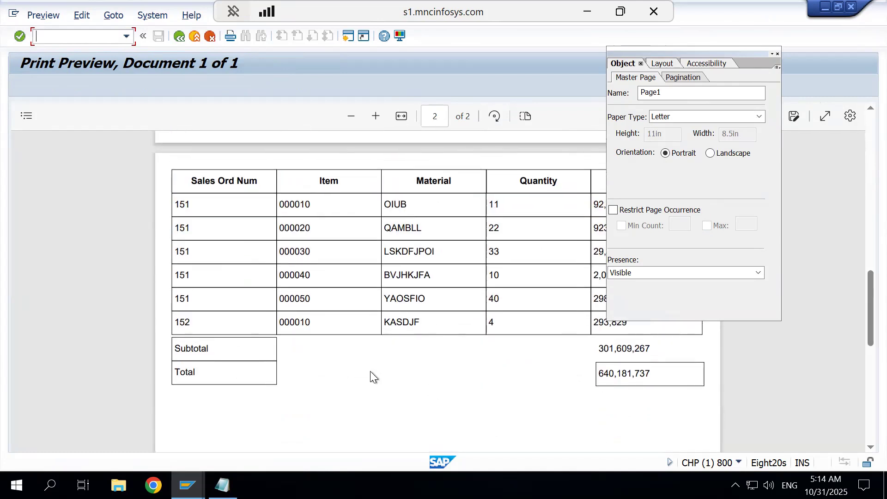
{"action": "scroll", "coordinate": [370, 372], "scroll_direction": "up", "scroll_amount": 5}
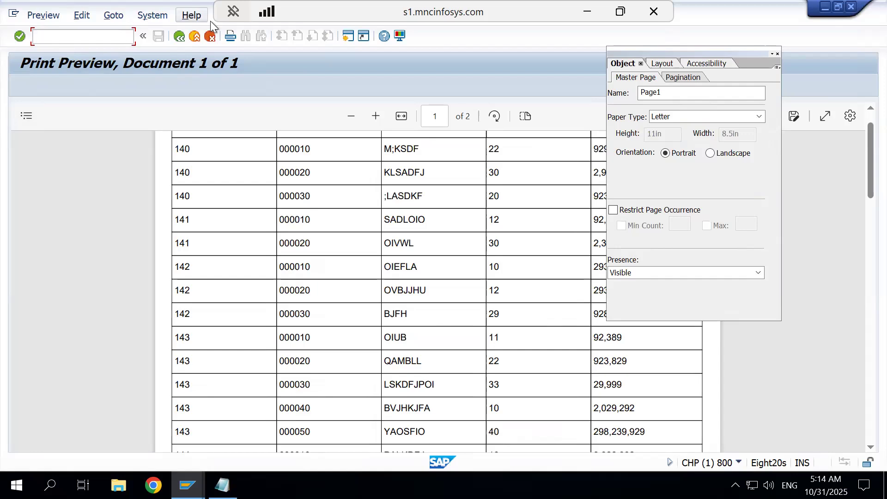
{"action": "left_click", "coordinate": [183, 40]}
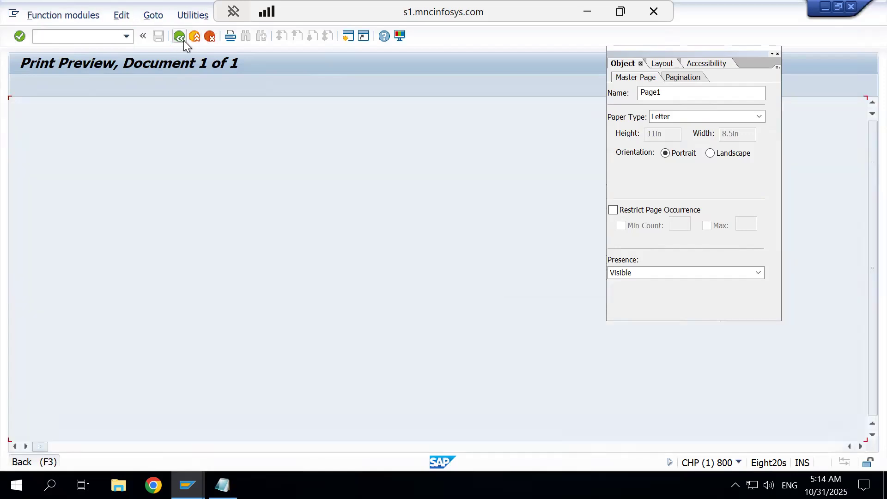
{"action": "left_click", "coordinate": [184, 41]}
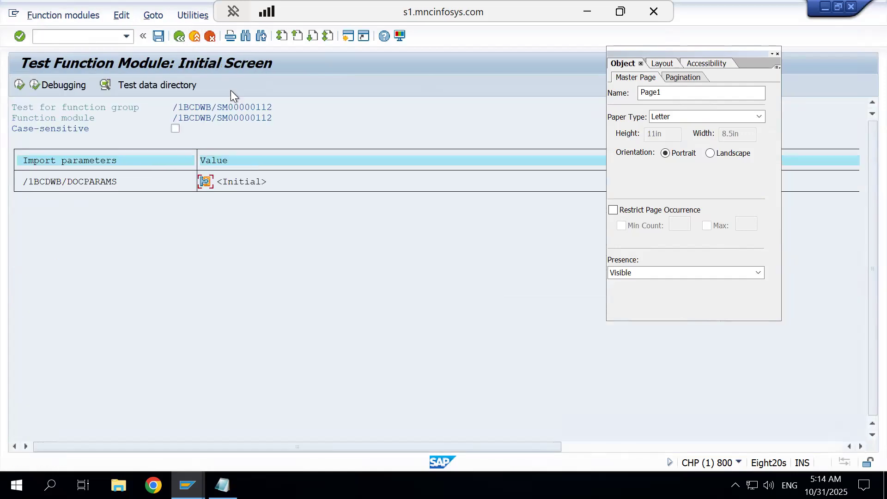
{"action": "left_click", "coordinate": [182, 36]}
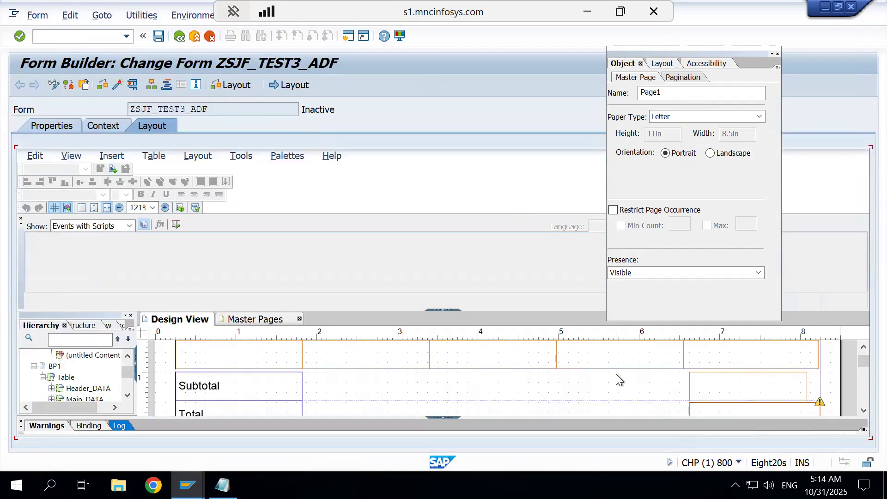
Copy the Subtotal row's numeric field into the Total row and place it just before the total_netwr field
{"action": "left_click", "coordinate": [730, 404]}
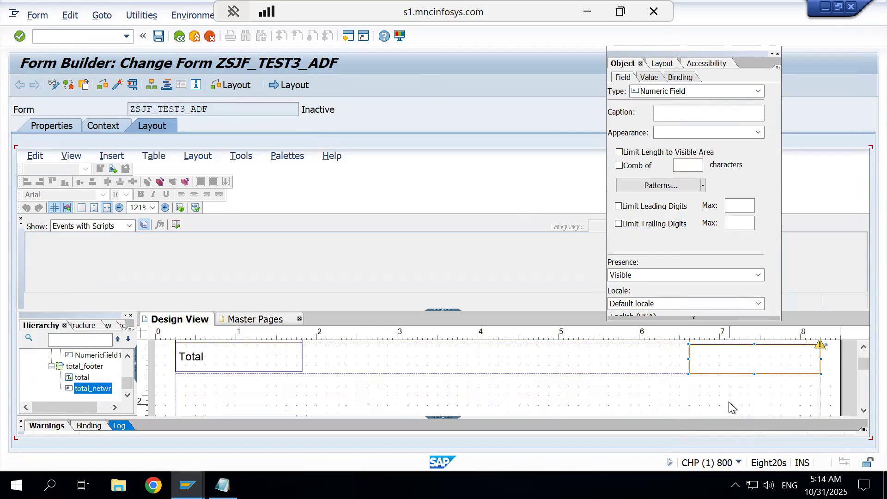
{"action": "scroll", "coordinate": [687, 361], "scroll_direction": "up", "scroll_amount": 3}
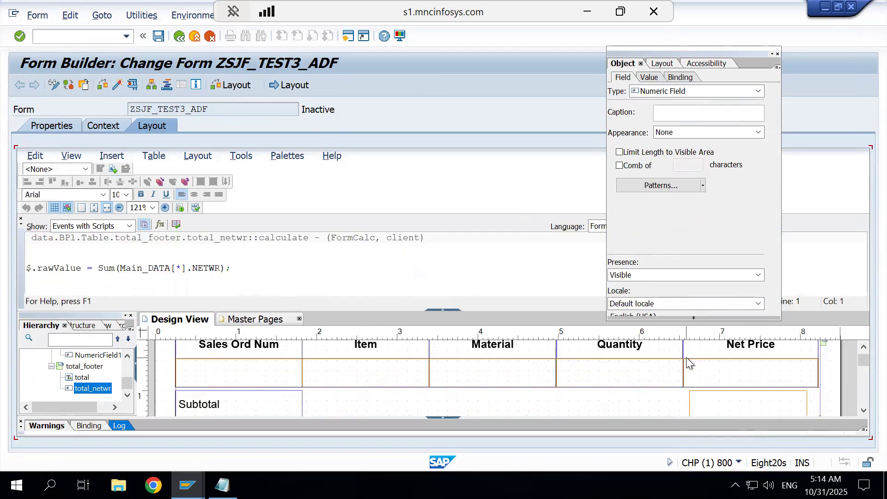
{"action": "scroll", "coordinate": [686, 360], "scroll_direction": "up", "scroll_amount": 2}
{"action": "scroll", "coordinate": [681, 387], "scroll_direction": "down", "scroll_amount": 2}
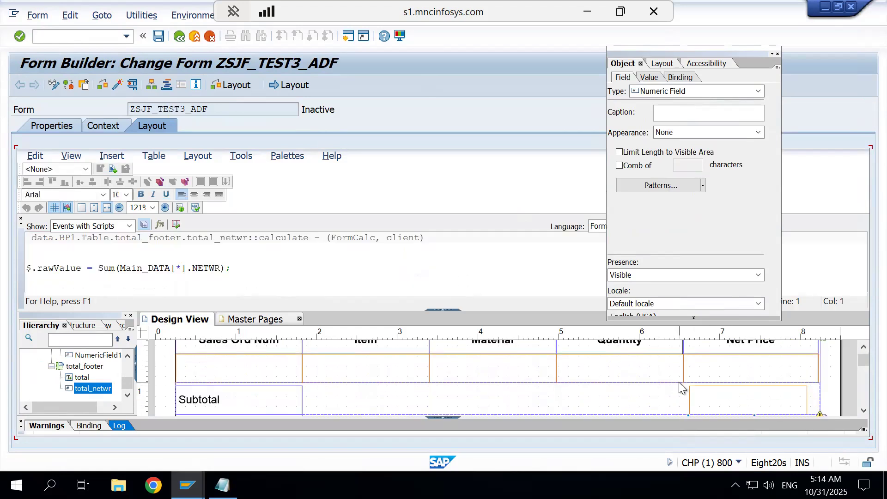
{"action": "left_click", "coordinate": [736, 399]}
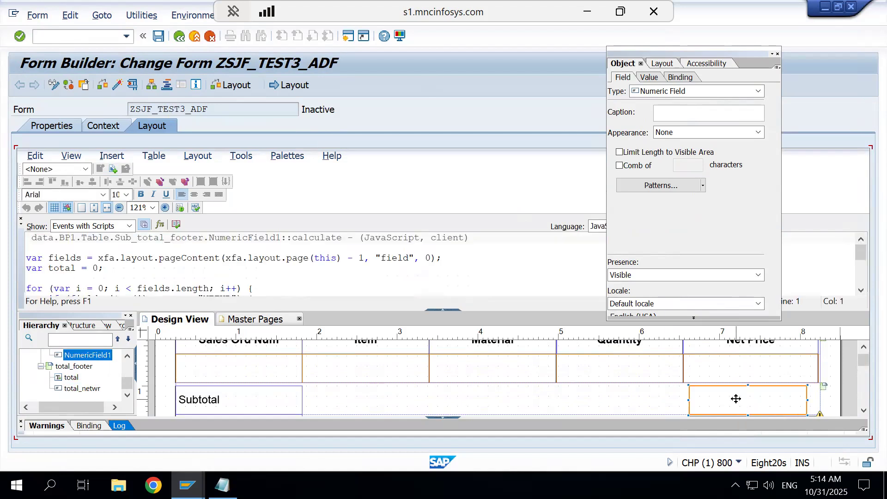
{"action": "scroll", "coordinate": [627, 407], "scroll_direction": "down", "scroll_amount": 3}
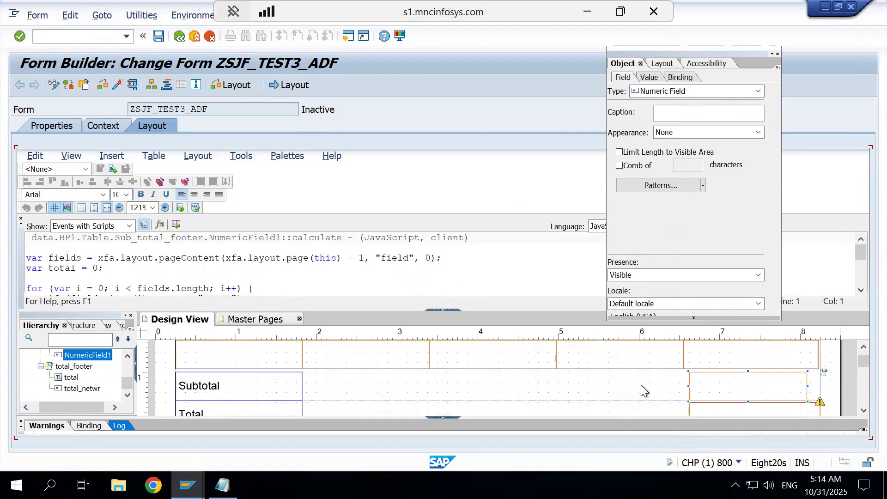
{"action": "scroll", "coordinate": [642, 391], "scroll_direction": "down", "scroll_amount": 1}
{"action": "left_click", "coordinate": [630, 378]}
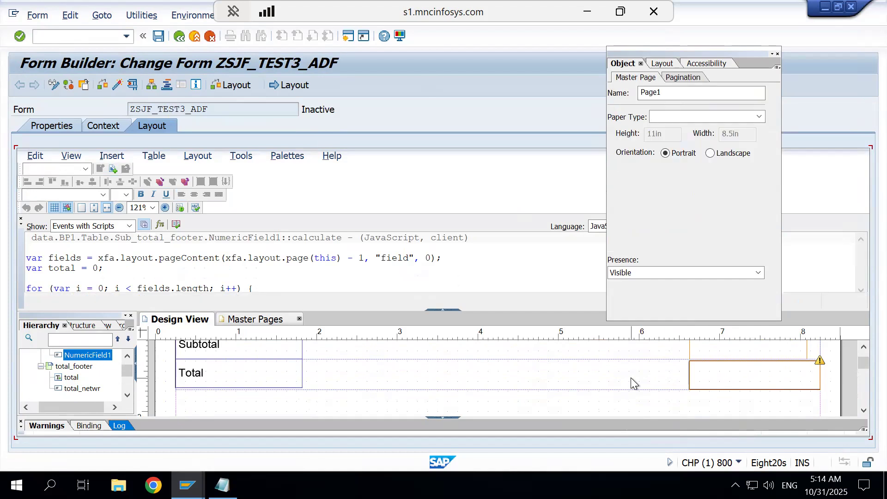
{"action": "left_click", "coordinate": [630, 378]}
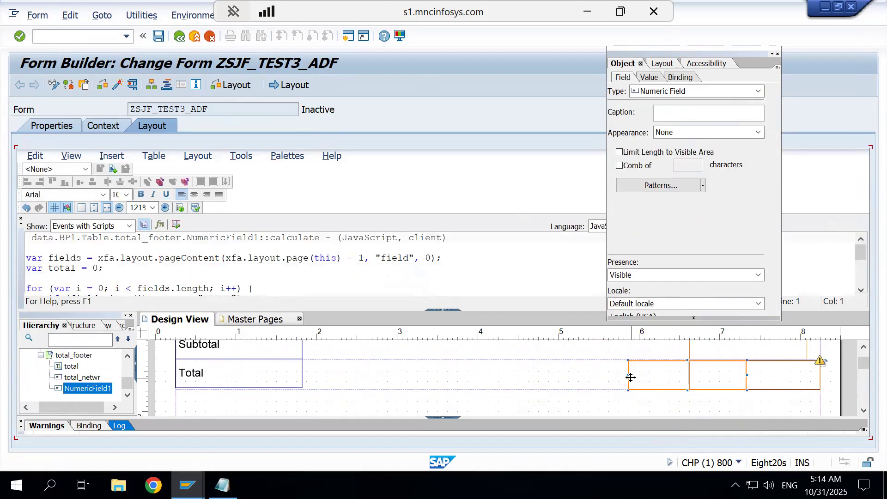
{"action": "left_click_drag", "start_coordinate": [640, 383], "coordinate": [580, 382]}
Replace the copied field's calculate script with total_netwr's $.rawValue = Sum(Main_DATA[*].NETWR); and set its language to FormCalc
{"action": "left_click", "coordinate": [736, 383]}
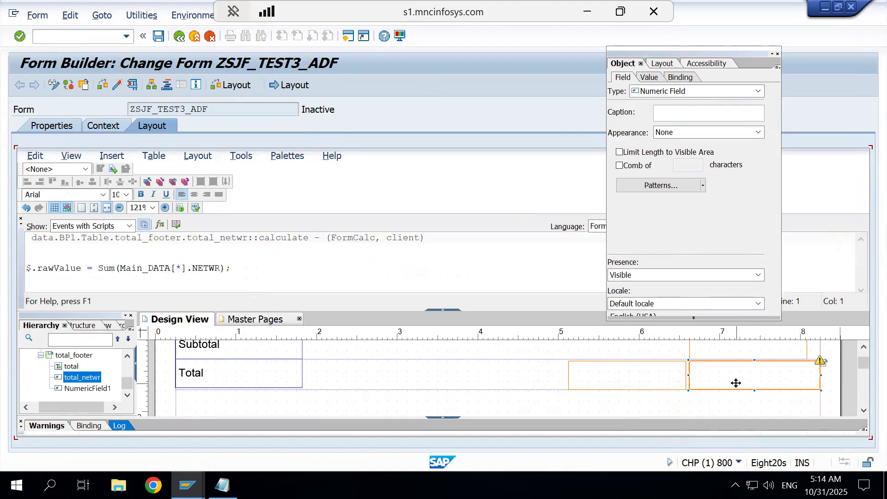
{"action": "left_click_drag", "start_coordinate": [243, 268], "coordinate": [29, 268]}
{"action": "key", "text": "ctrl+c"}
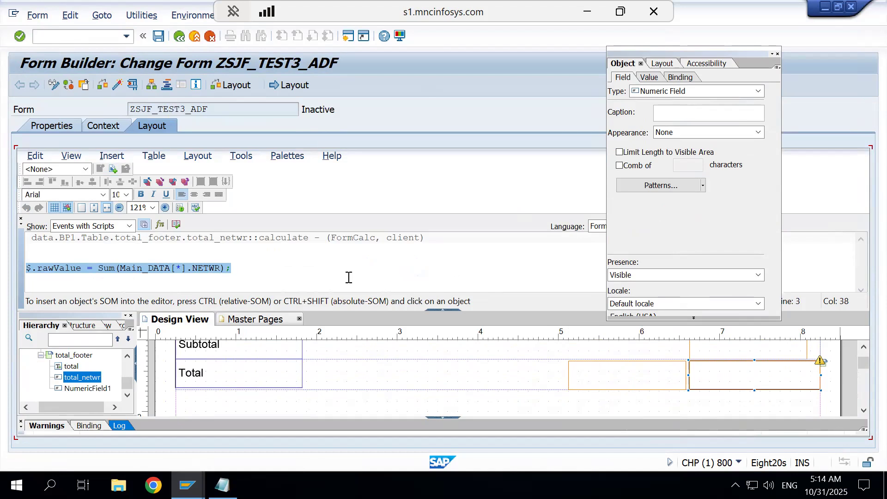
{"action": "left_click", "coordinate": [631, 380]}
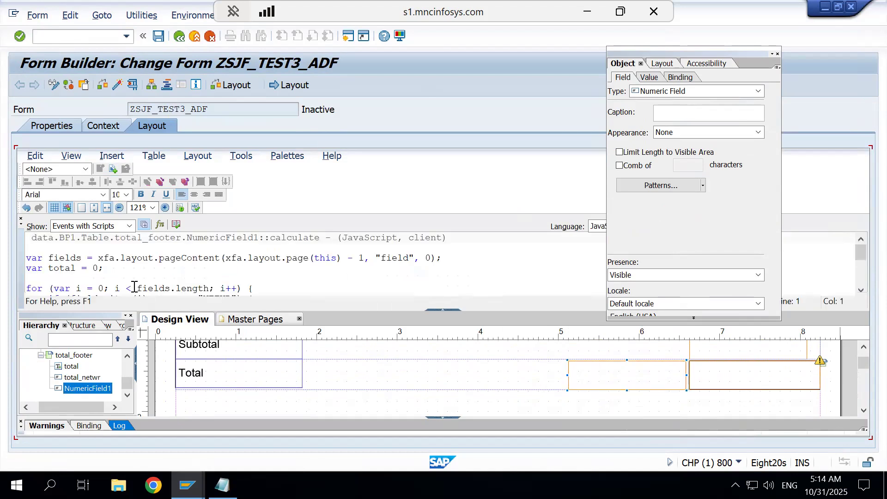
{"action": "left_click_drag", "start_coordinate": [37, 248], "coordinate": [136, 317]}
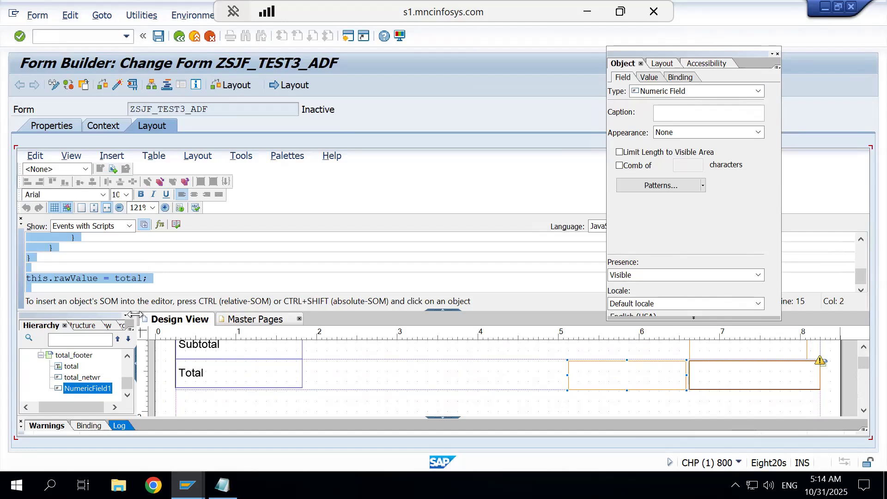
{"action": "key", "text": "Delete"}
{"action": "key", "text": "ctrl+v"}
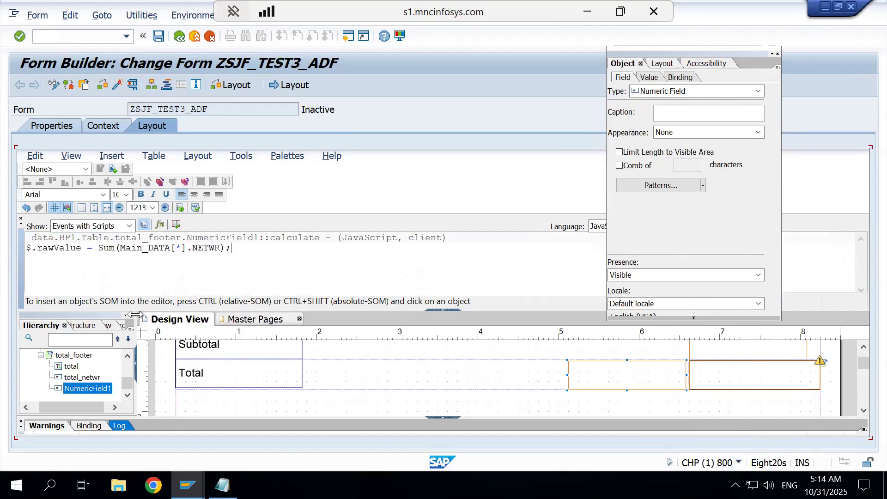
{"action": "left_click", "coordinate": [597, 226]}
{"action": "left_click", "coordinate": [598, 238]}
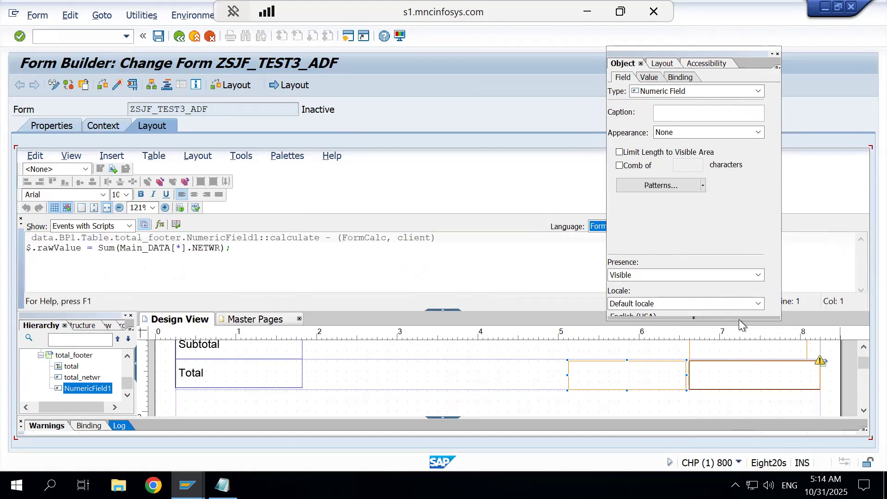
Delete the total_netwr field and move the new numeric field into its place, aligned under the Subtotal field
{"action": "left_click", "coordinate": [722, 378]}
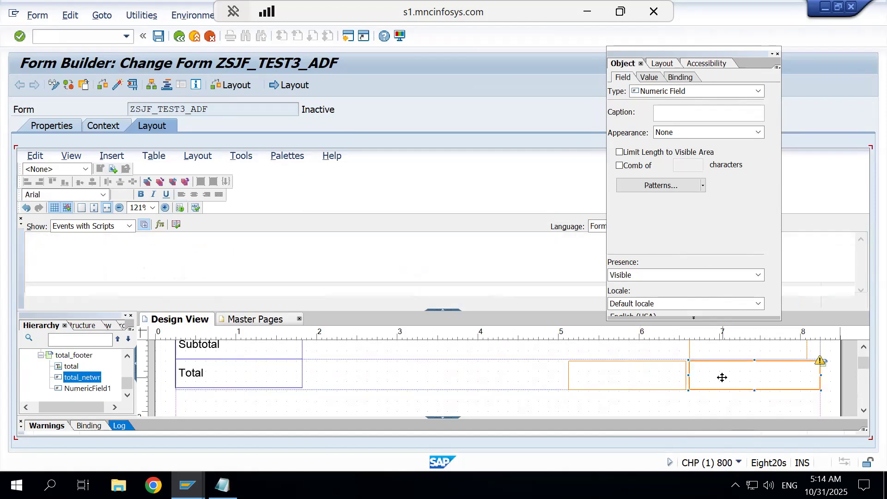
{"action": "key", "text": "Delete"}
{"action": "left_click", "coordinate": [661, 370]}
{"action": "left_click_drag", "start_coordinate": [687, 376], "coordinate": [778, 373]}
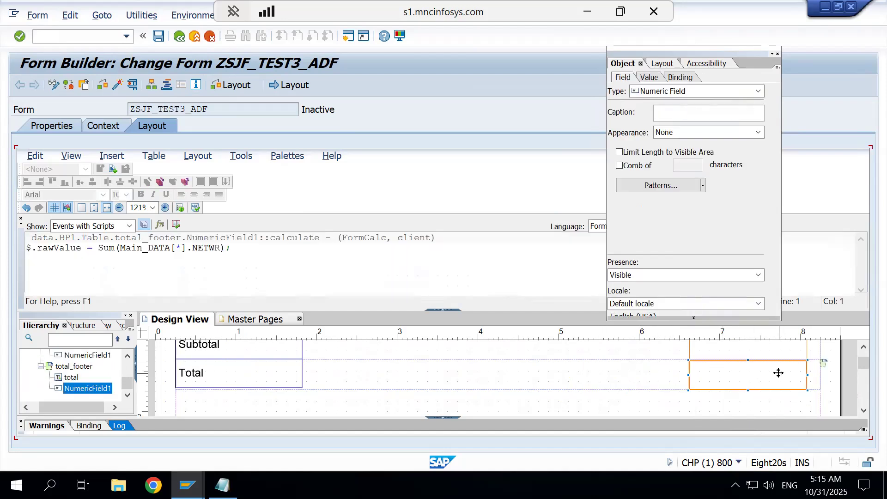
{"action": "left_click", "coordinate": [732, 341]}
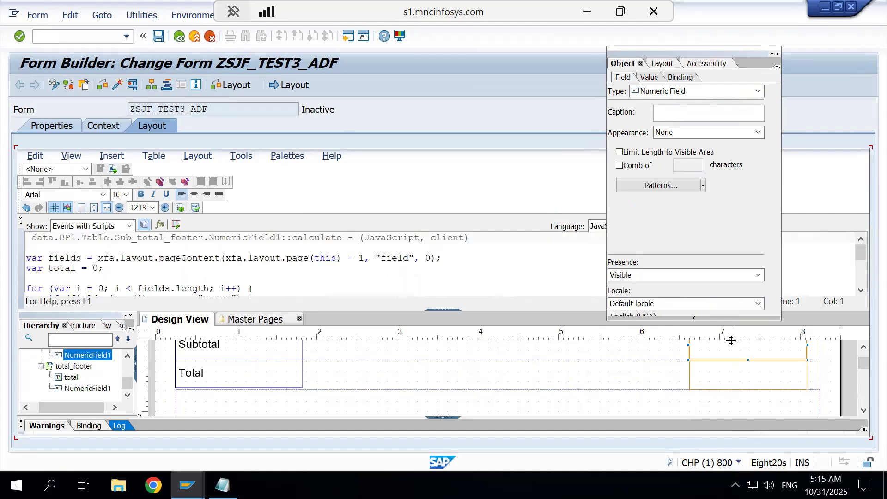
{"action": "left_click", "coordinate": [735, 374]}
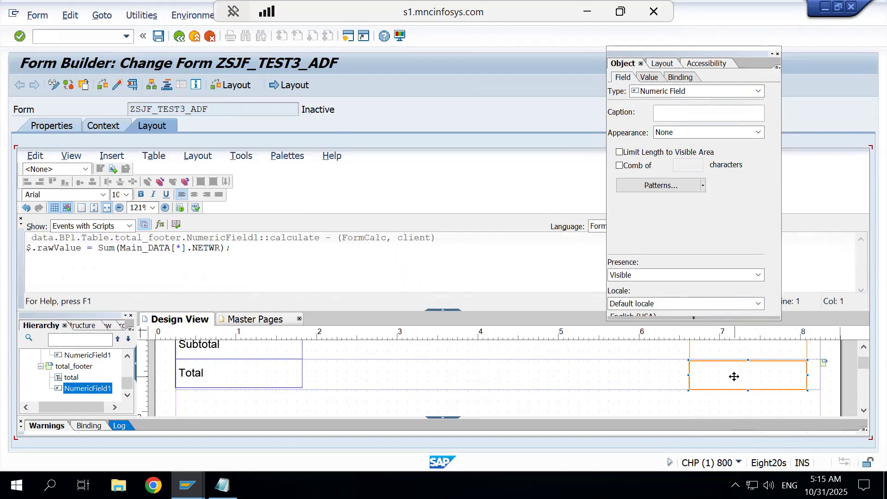
Duplicate the Total row's numeric field and place the copy near the Total label
{"action": "left_click", "coordinate": [260, 381]}
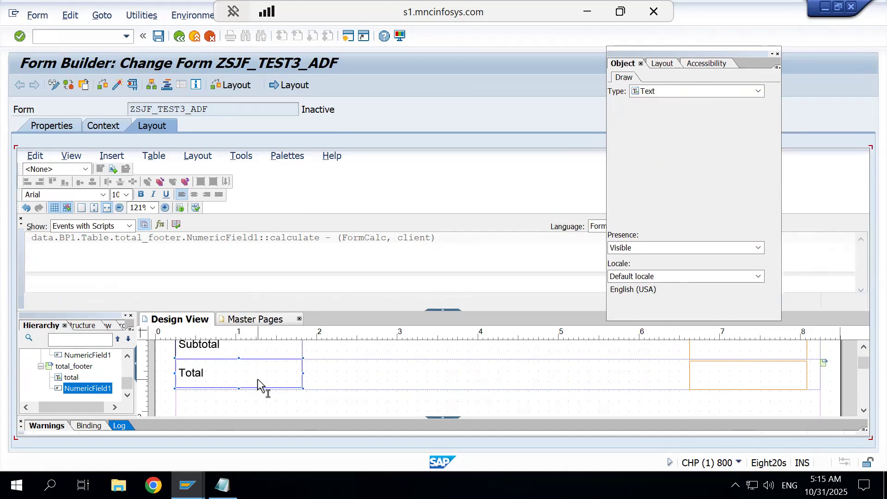
{"action": "left_click", "coordinate": [724, 379]}
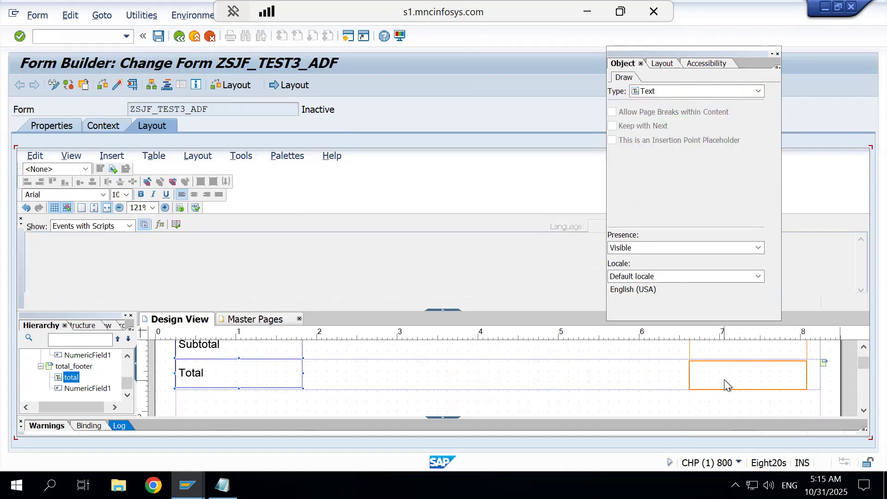
{"action": "key", "text": "ctrl+c"}
{"action": "key", "text": "ctrl+v"}
{"action": "left_click_drag", "start_coordinate": [722, 380], "coordinate": [347, 373]}
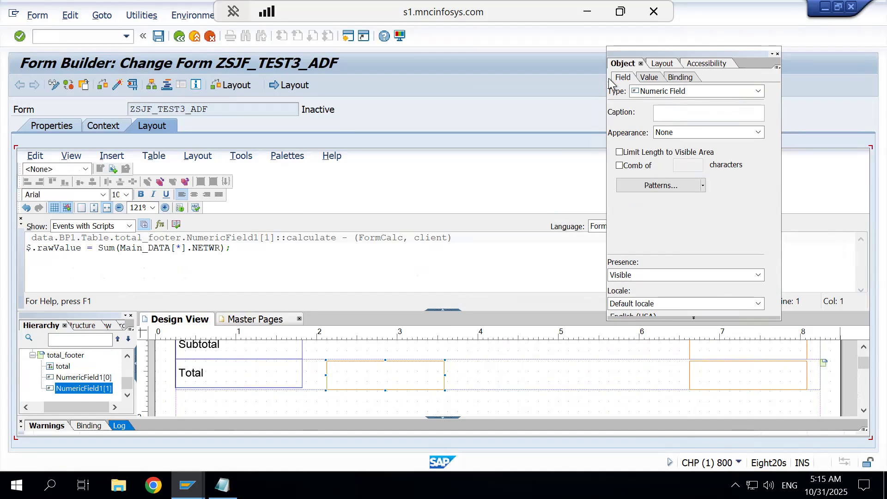
Change the duplicated field's type to Text Field and move it right beside the Total label
{"action": "left_click", "coordinate": [648, 95]}
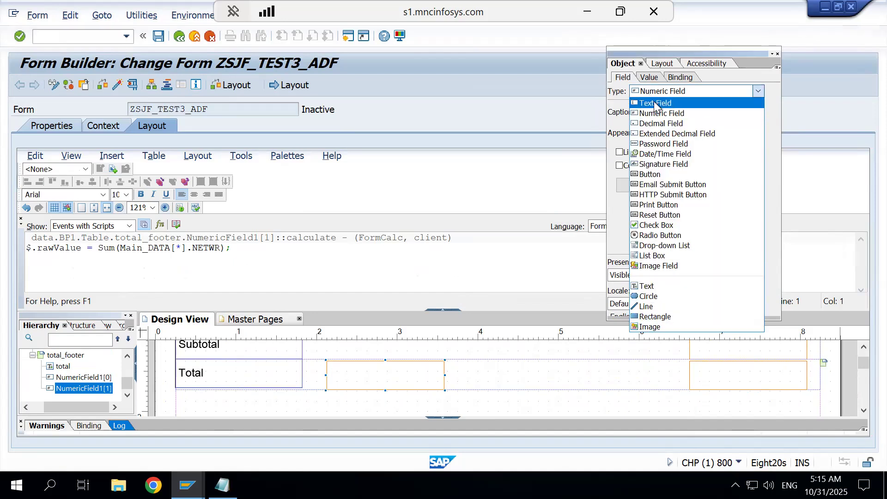
{"action": "left_click", "coordinate": [654, 103]}
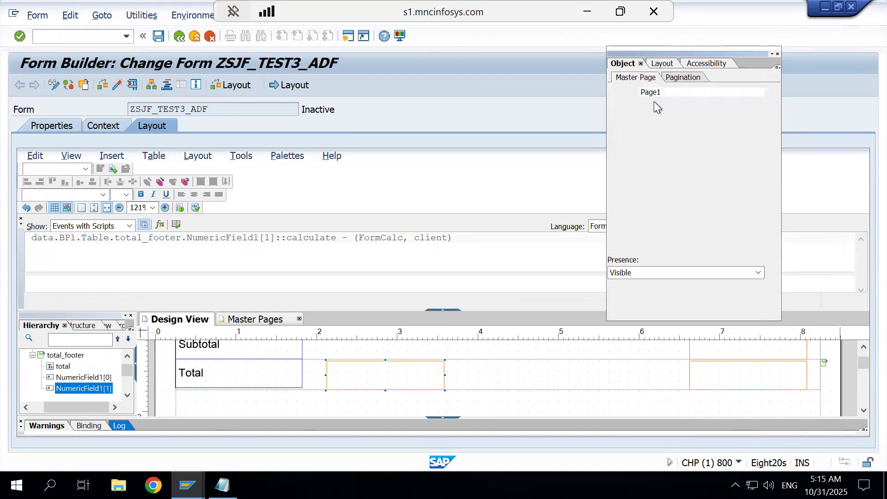
{"action": "left_click", "coordinate": [354, 378]}
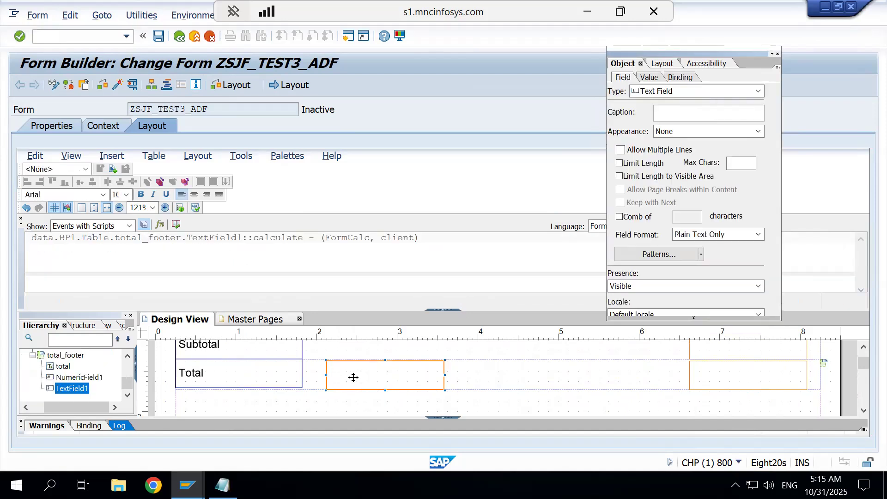
{"action": "left_click", "coordinate": [242, 376]}
{"action": "left_click_drag", "start_coordinate": [362, 376], "coordinate": [342, 374]}
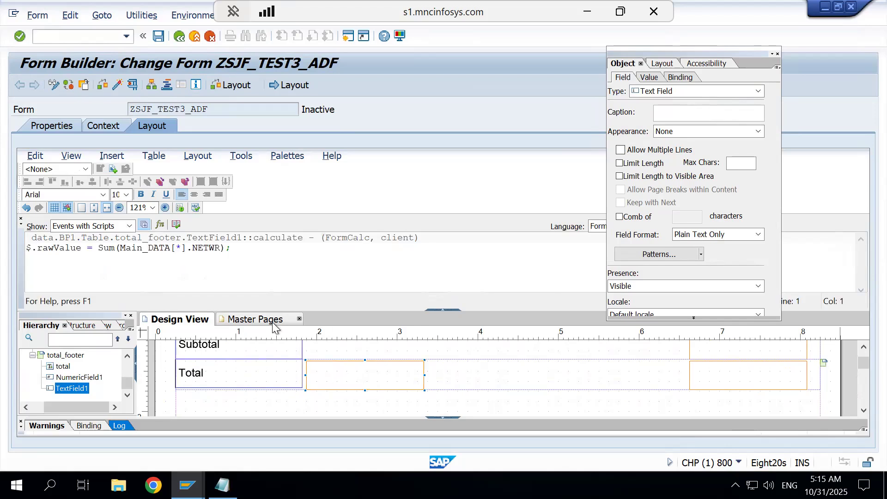
Delete the sum script from the new text field's calculate event
{"action": "left_click_drag", "start_coordinate": [236, 249], "coordinate": [15, 250]}
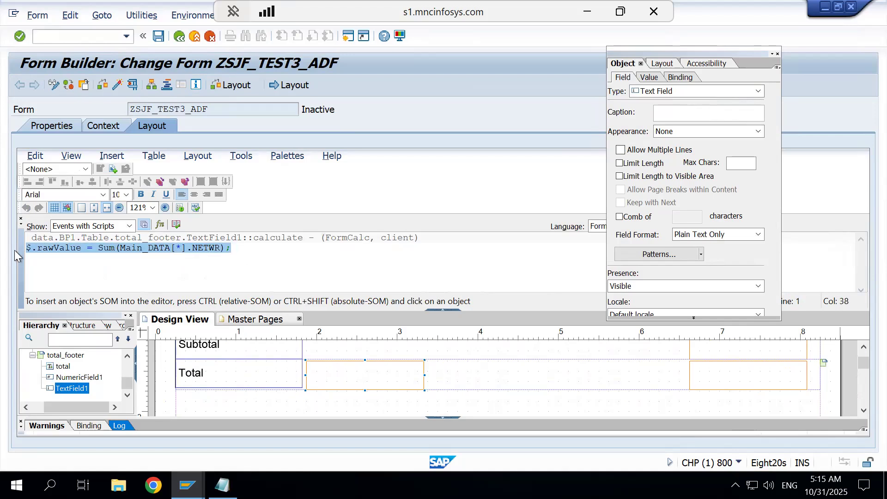
{"action": "key", "text": "Delete"}
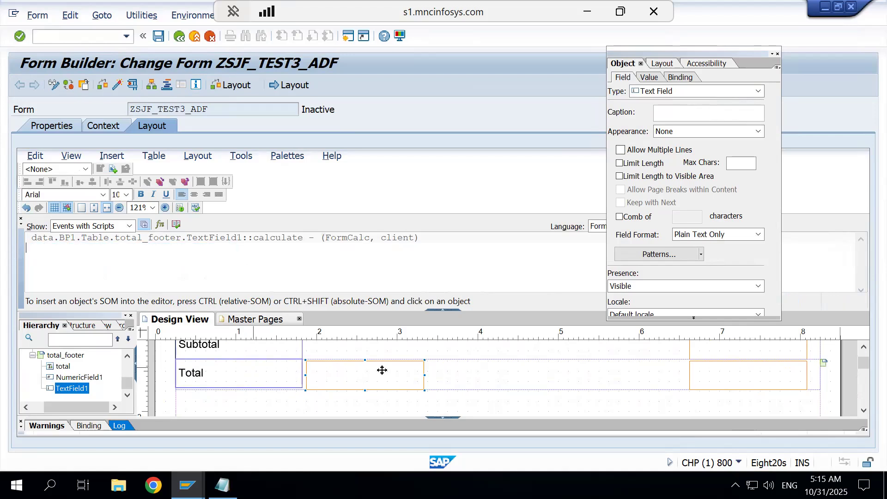
{"action": "left_click", "coordinate": [484, 381]}
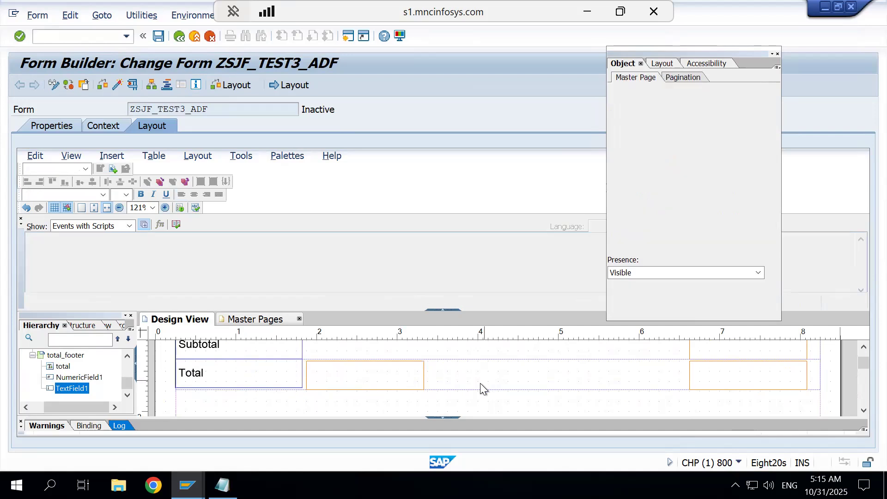
Set the default value of the new text field in the total_footer row to Total
{"action": "left_click", "coordinate": [392, 384]}
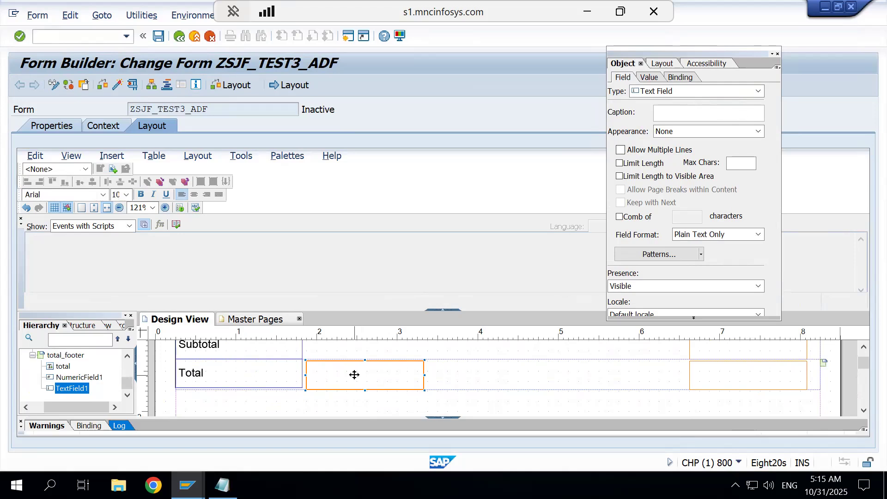
{"action": "left_click", "coordinate": [665, 113]}
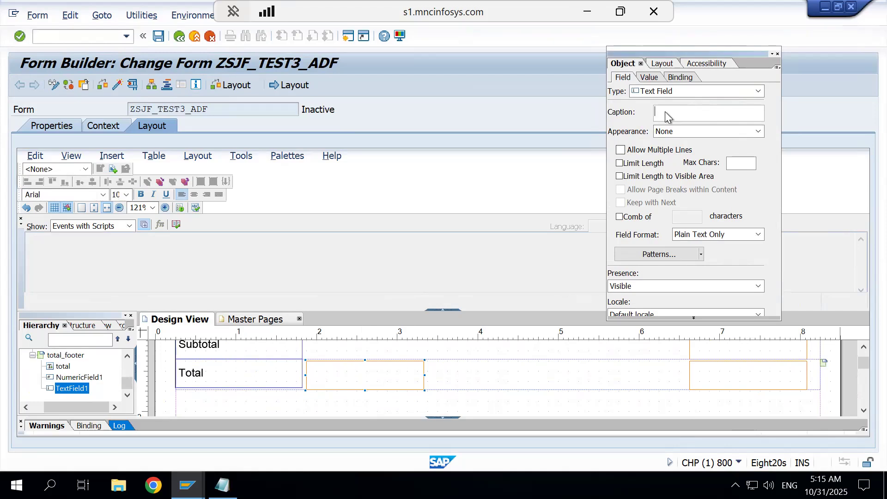
{"action": "key", "text": "BackSpace"}
{"action": "left_click", "coordinate": [650, 78]}
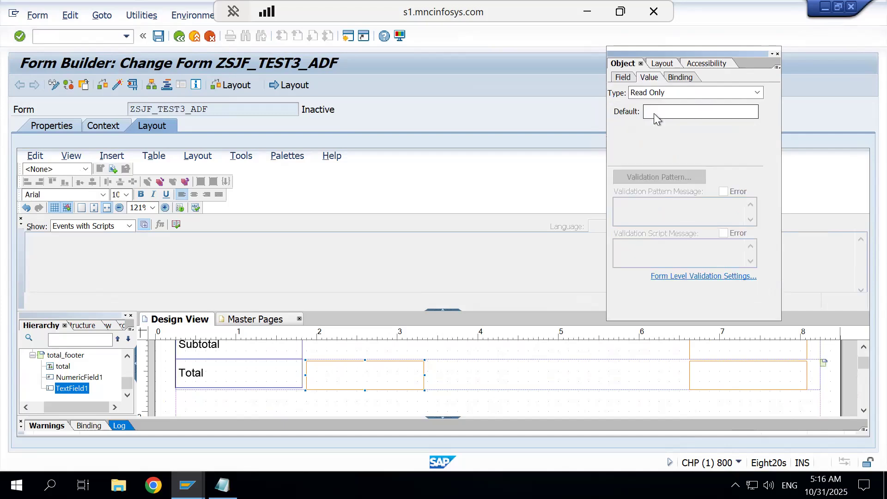
{"action": "type", "text": "Total"}
Delete the static Total label and move the Total text field into its place at the row's start
{"action": "left_click", "coordinate": [246, 379]}
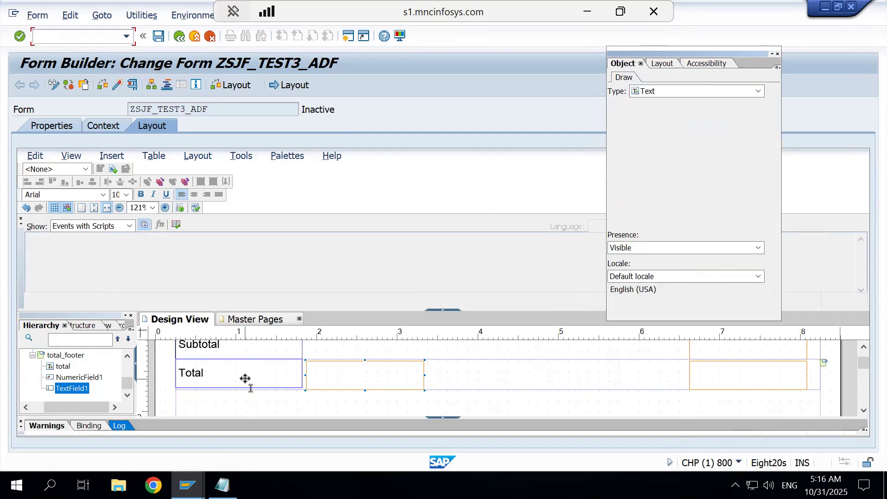
{"action": "key", "text": "Delete"}
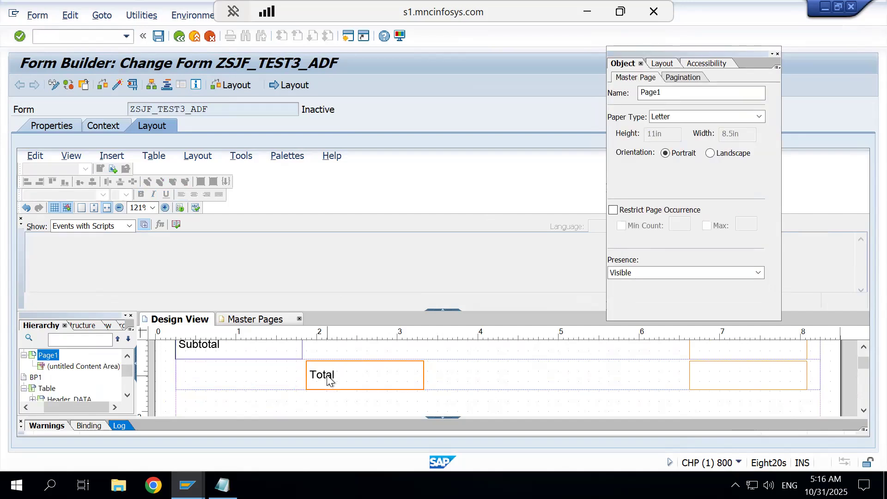
{"action": "left_click", "coordinate": [327, 383]}
{"action": "left_click_drag", "start_coordinate": [262, 379], "coordinate": [191, 381]}
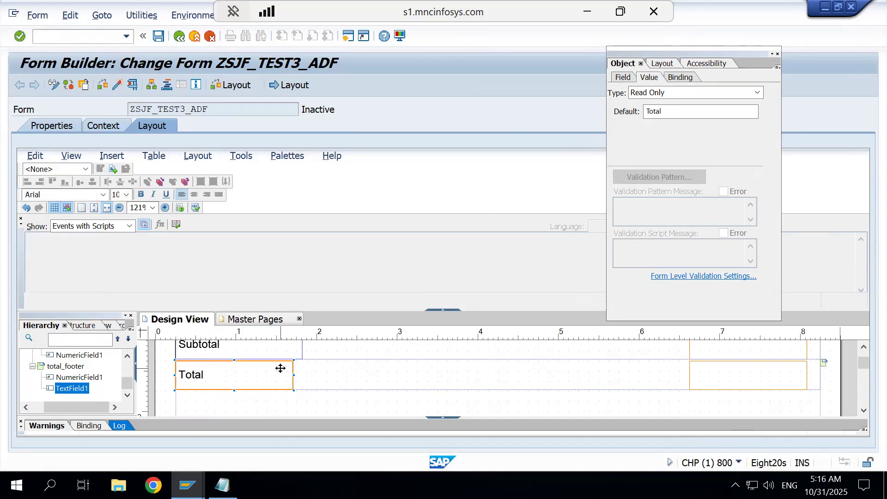
Paste a copy of the Total text field and put it in place of the deleted static Subtotal label
{"action": "left_click", "coordinate": [332, 370]}
{"action": "key", "text": "ctrl+v"}
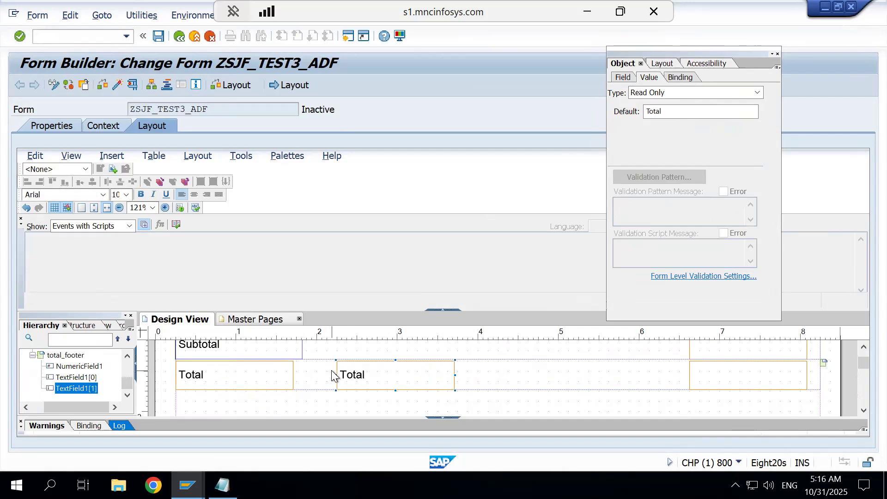
{"action": "left_click", "coordinate": [289, 356]}
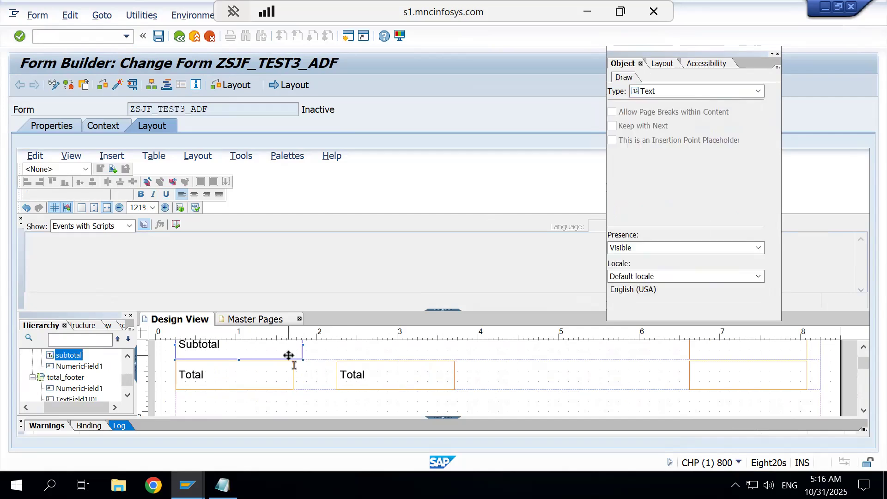
{"action": "key", "text": "Delete"}
{"action": "left_click_drag", "start_coordinate": [349, 372], "coordinate": [192, 361]}
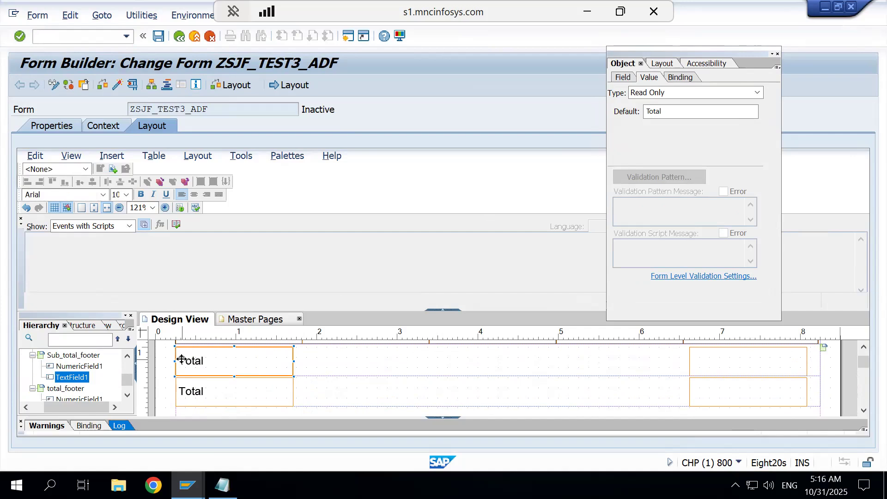
Change the default value of the copied text field in Sub_total_footer to Sub Total
{"action": "left_click", "coordinate": [653, 78]}
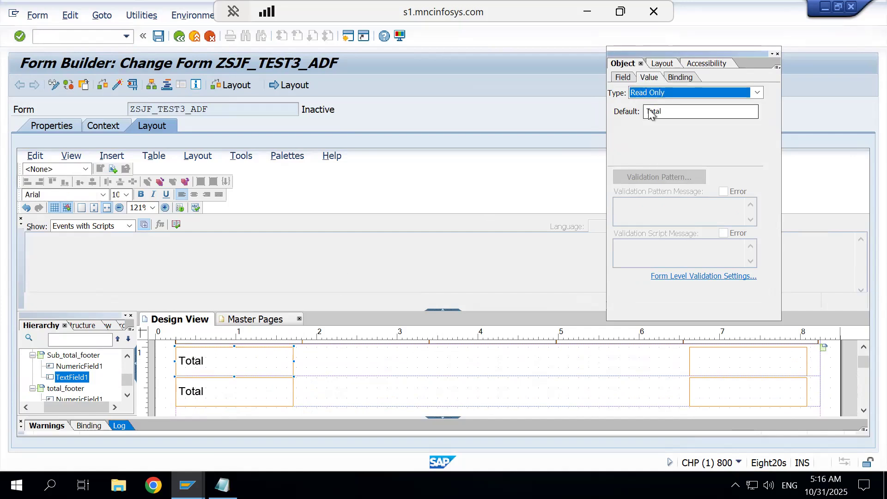
{"action": "left_click", "coordinate": [650, 112]}
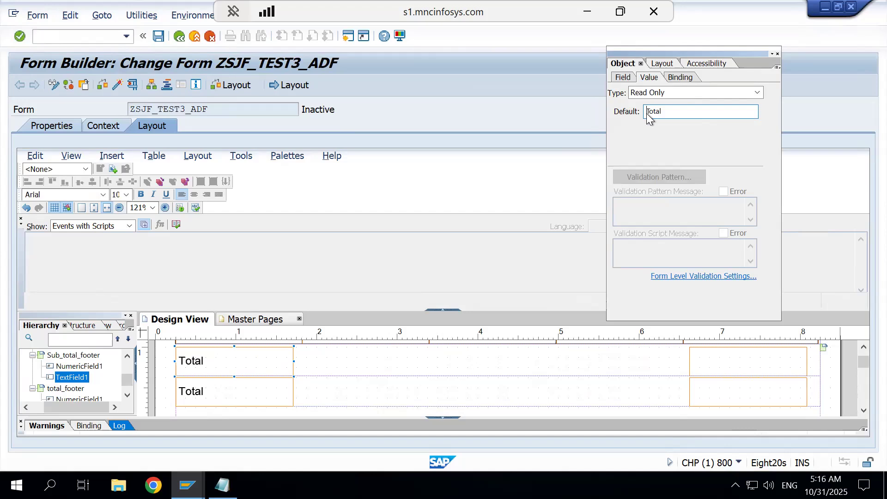
{"action": "type", "text": "Sub"}
{"action": "left_click", "coordinate": [655, 135]}
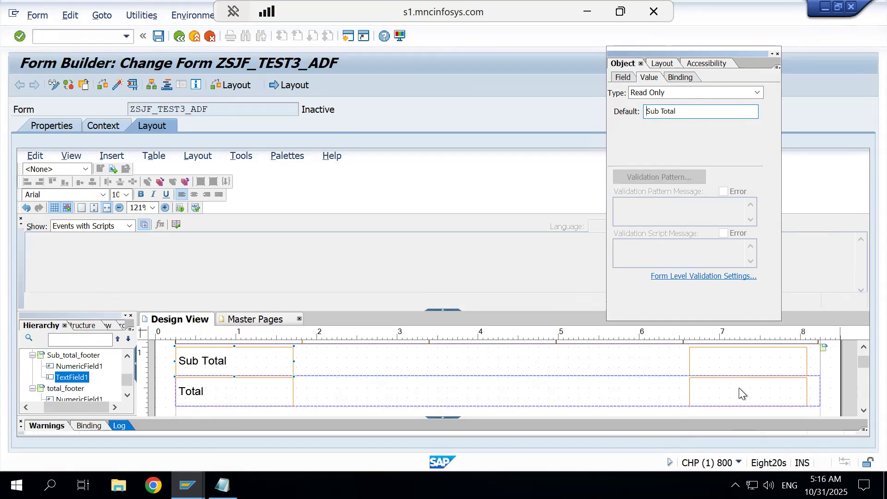
Activate the form and test its function module, opening the print preview with output device lp01
{"action": "left_click", "coordinate": [119, 89]}
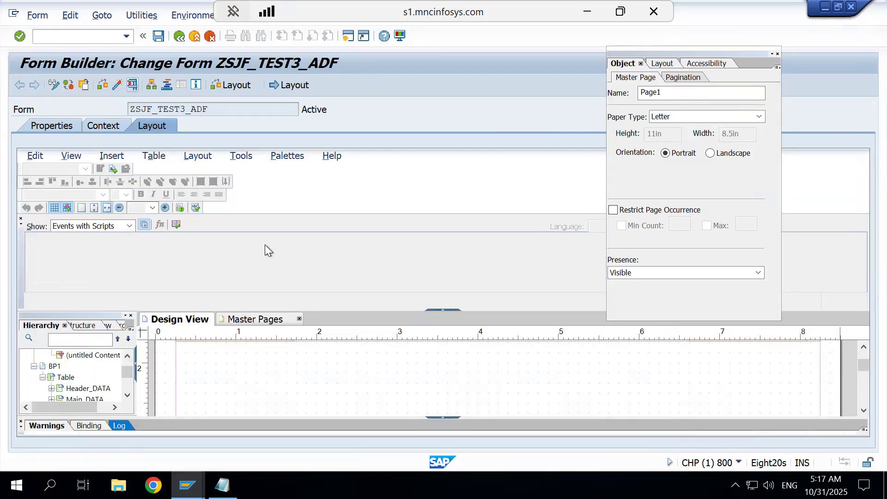
{"action": "left_click", "coordinate": [209, 262]}
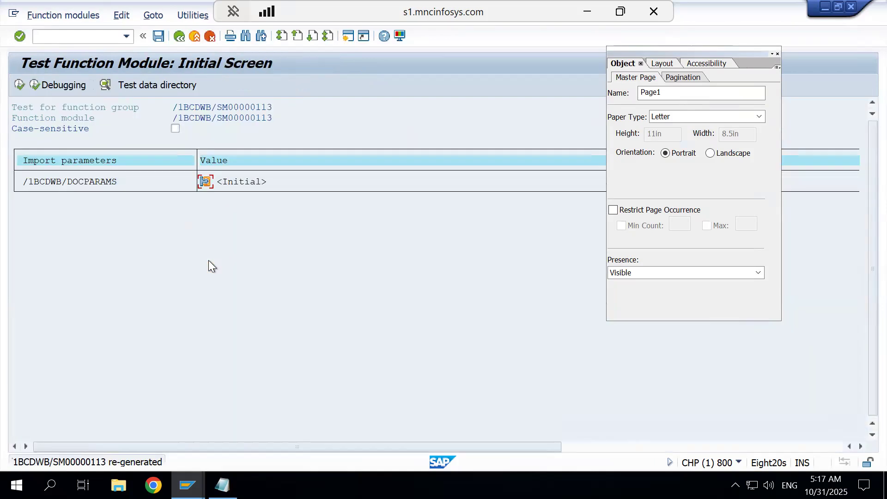
{"action": "left_click", "coordinate": [18, 84]}
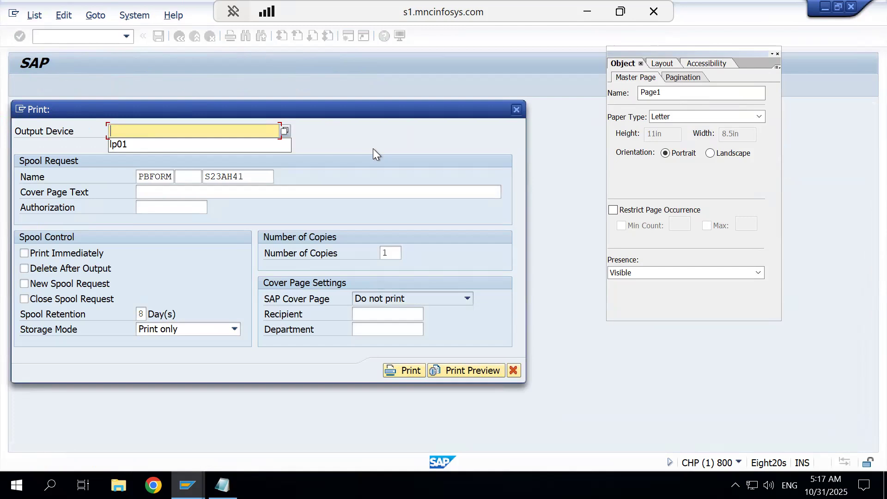
{"action": "key", "text": "Down"}
{"action": "key", "text": "Return"}
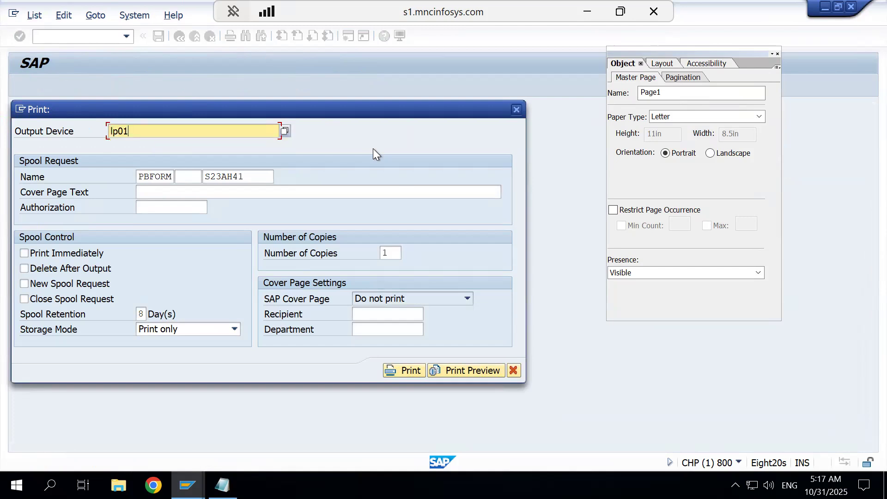
{"action": "left_click", "coordinate": [470, 371]}
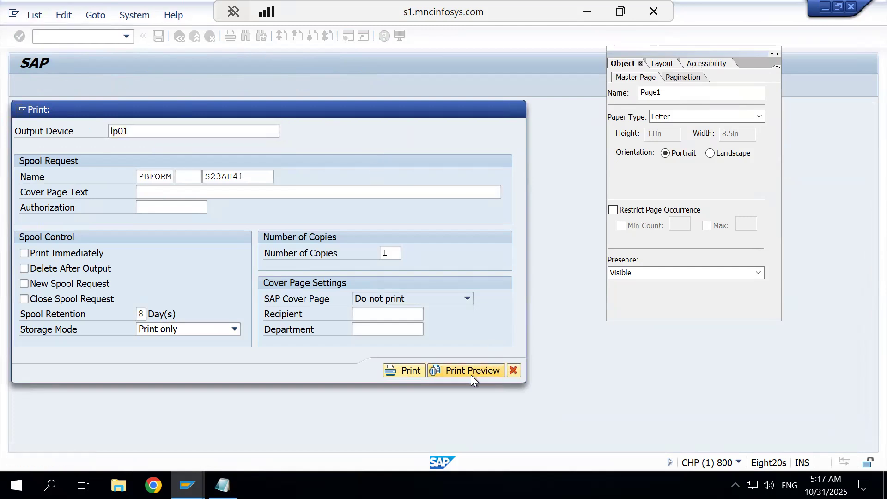
Examine the Sub Total and Total rows on both preview pages, and return to the form's layout
{"action": "scroll", "coordinate": [504, 301], "scroll_direction": "down", "scroll_amount": 3}
{"action": "scroll", "coordinate": [503, 301], "scroll_direction": "down", "scroll_amount": 8}
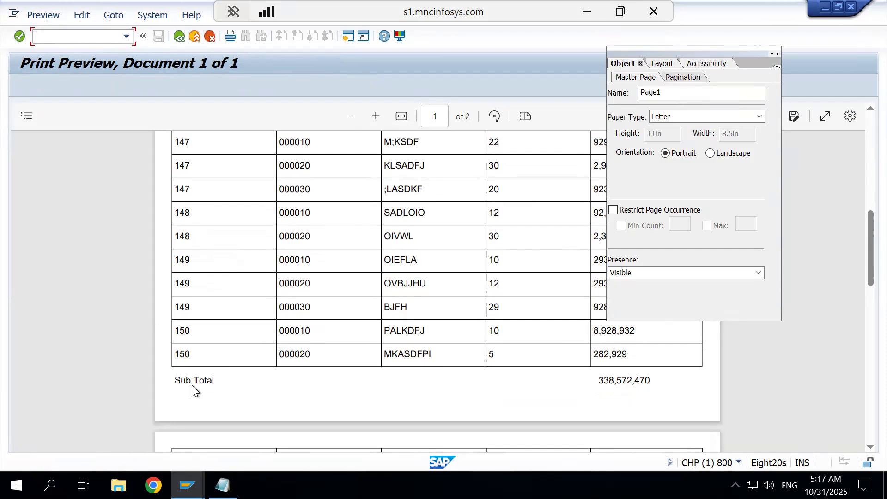
{"action": "scroll", "coordinate": [492, 389], "scroll_direction": "down", "scroll_amount": 7}
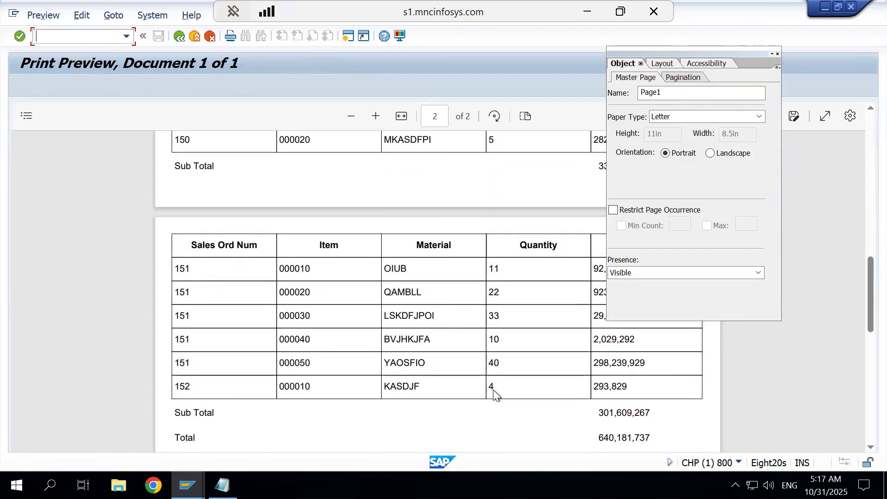
{"action": "scroll", "coordinate": [493, 390], "scroll_direction": "up", "scroll_amount": 2}
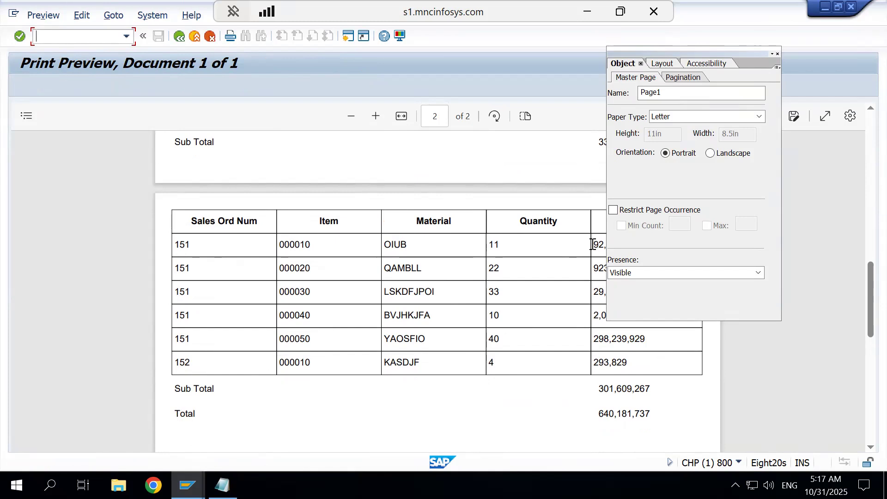
{"action": "scroll", "coordinate": [445, 288], "scroll_direction": "up", "scroll_amount": 10}
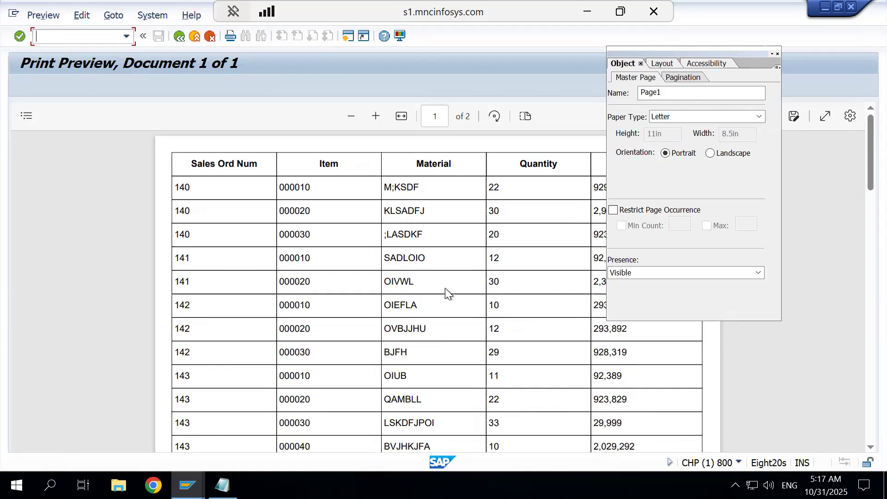
{"action": "left_click", "coordinate": [180, 36]}
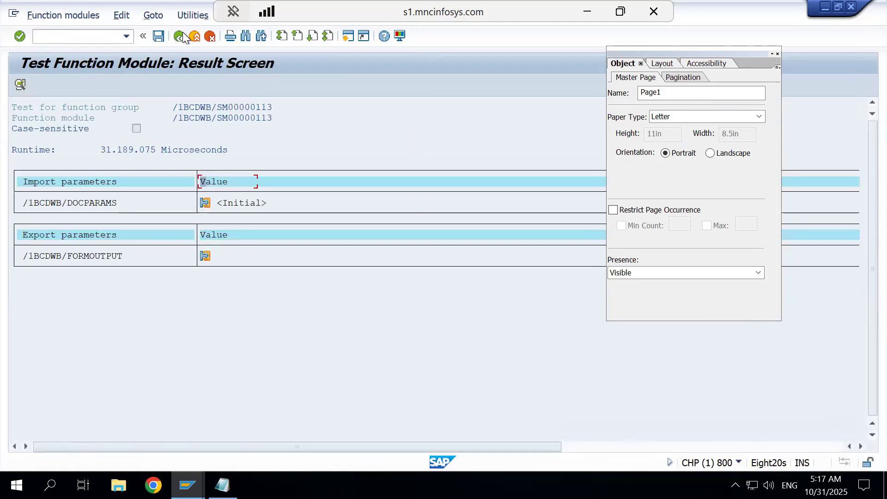
{"action": "left_click", "coordinate": [180, 36]}
{"action": "left_click", "coordinate": [179, 36]}
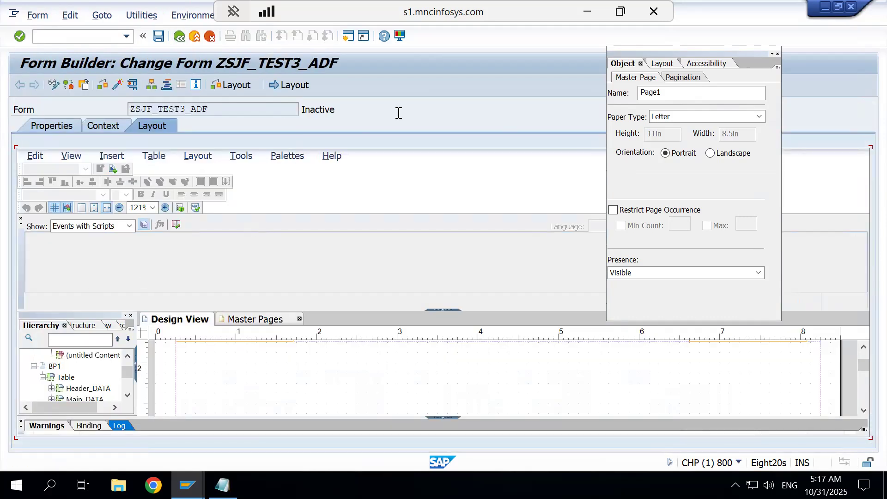
Hide the Script Editor and collapse the Sub_total_footer and total_footer subforms in the hierarchy
{"action": "left_click", "coordinate": [287, 158]}
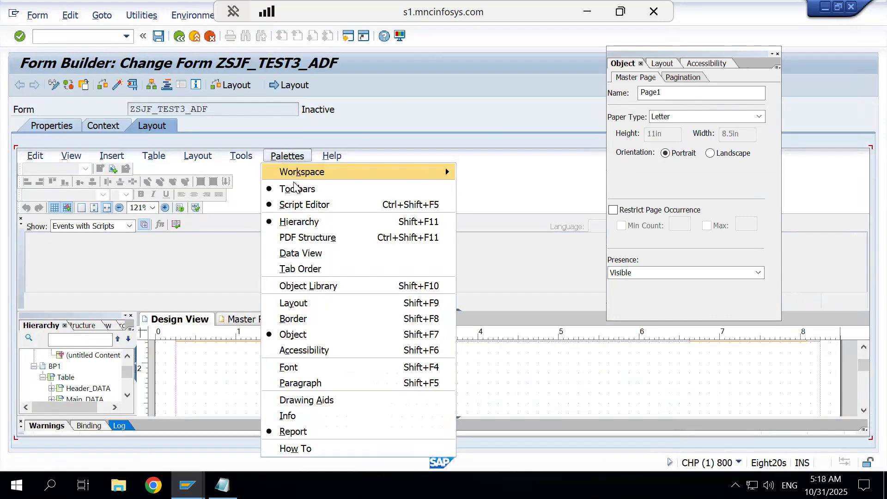
{"action": "left_click", "coordinate": [300, 209]}
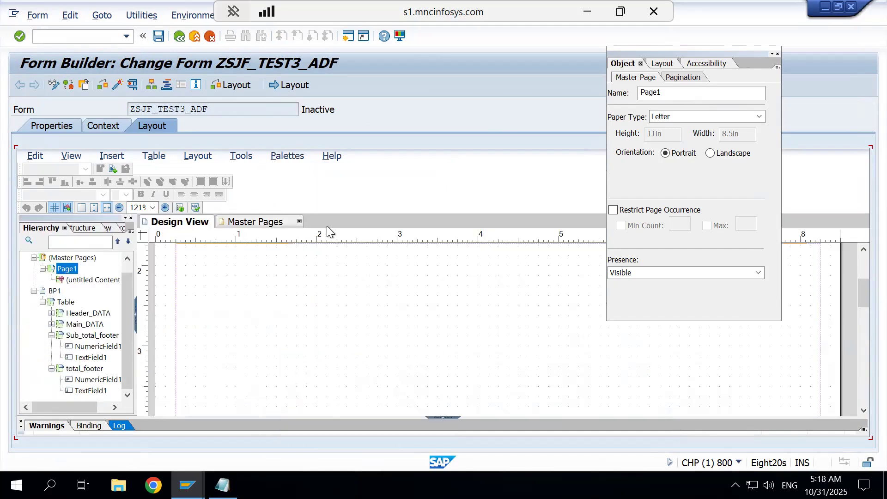
{"action": "left_click", "coordinate": [51, 335]}
{"action": "left_click", "coordinate": [52, 358]}
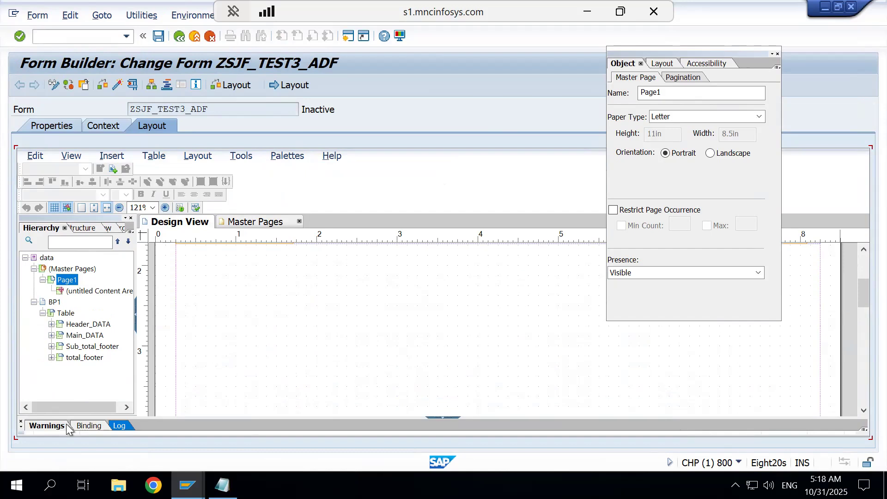
{"action": "left_click", "coordinate": [87, 350]}
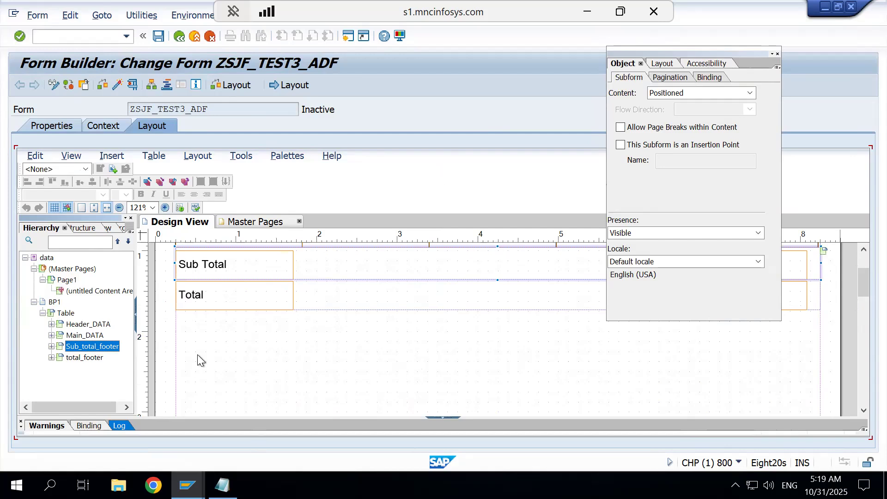
{"action": "left_click", "coordinate": [227, 356]}
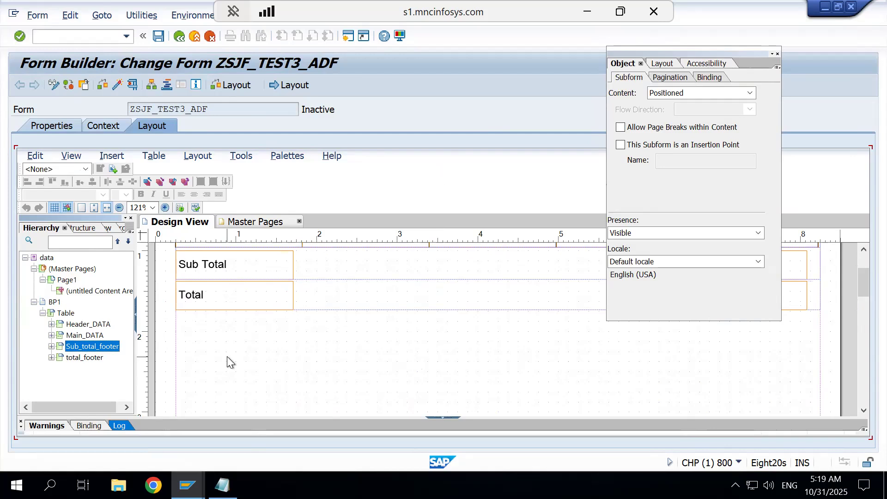
{"action": "scroll", "coordinate": [226, 356], "scroll_direction": "down", "scroll_amount": 3}
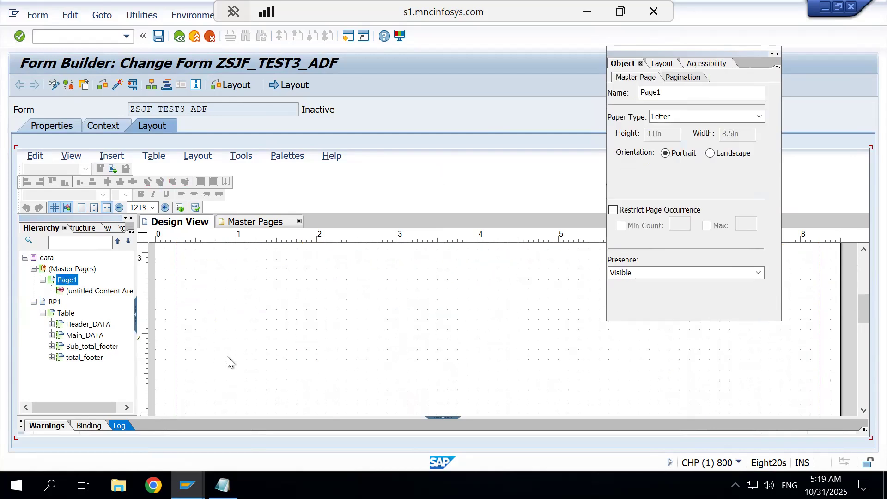
{"action": "scroll", "coordinate": [227, 356], "scroll_direction": "up", "scroll_amount": 5}
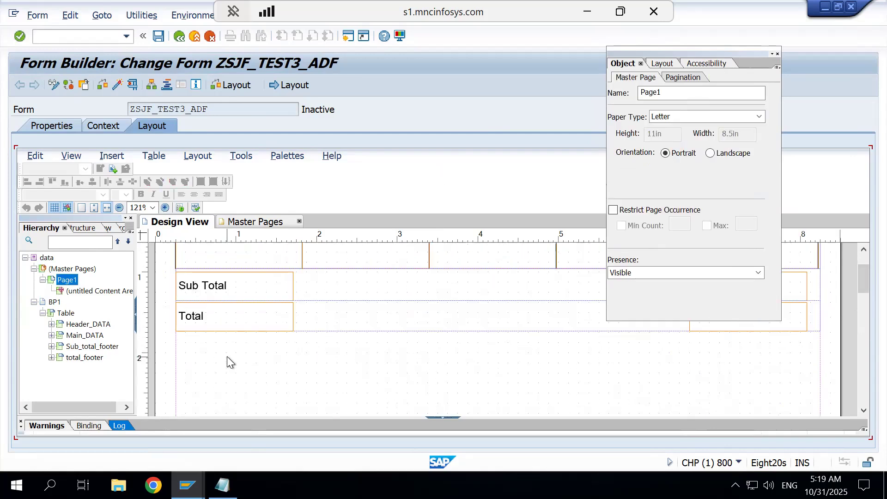